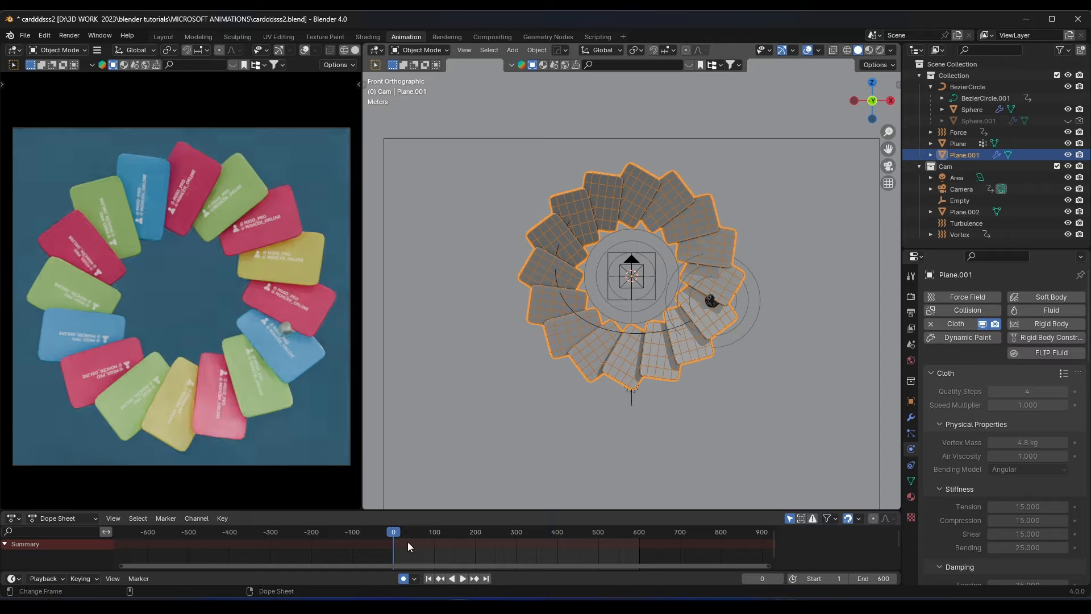
- Play back the finished card cloth animation and examine the card stack and moving sphere from an angled view
{"action": "key", "text": "space"}
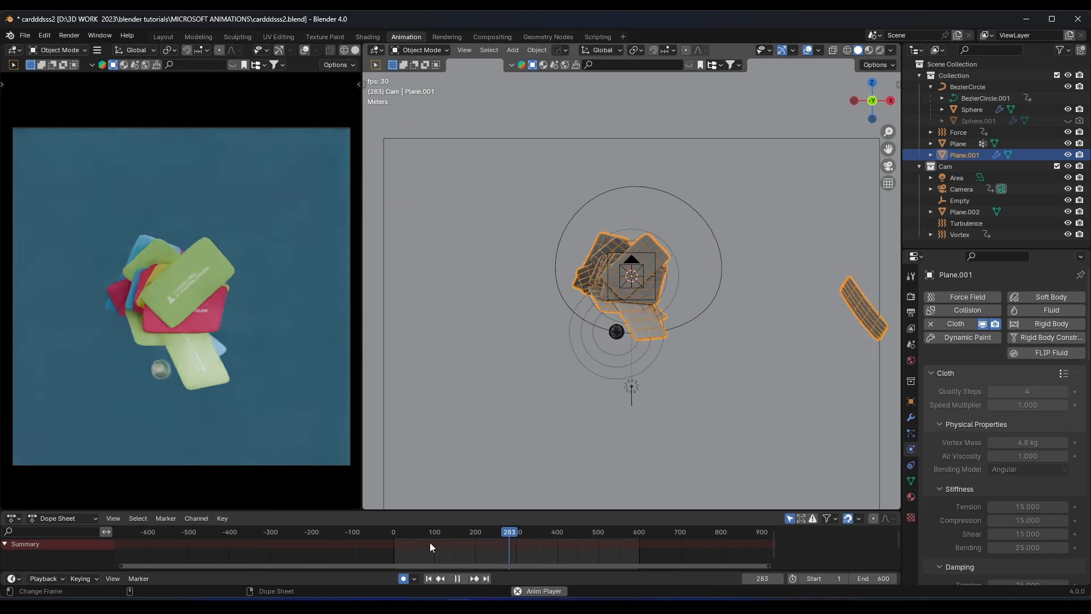
{"action": "mouse_move", "coordinate": [625, 375]}
{"action": "middle_mouse_down"}
{"action": "mouse_move", "coordinate": [643, 356]}
{"action": "mouse_move", "coordinate": [567, 369]}
{"action": "mouse_move", "coordinate": [629, 376]}
{"action": "middle_mouse_up"}
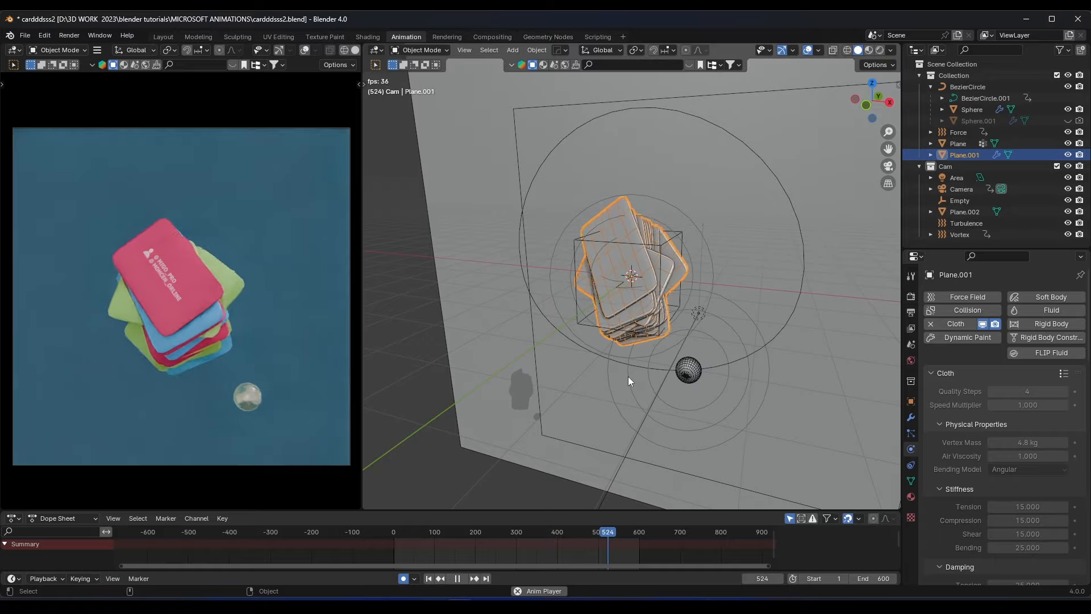
{"action": "mouse_move", "coordinate": [628, 377]}
{"action": "middle_mouse_down"}
{"action": "mouse_move", "coordinate": [737, 361]}
{"action": "mouse_move", "coordinate": [833, 384]}
{"action": "mouse_move", "coordinate": [632, 363]}
{"action": "middle_mouse_up"}
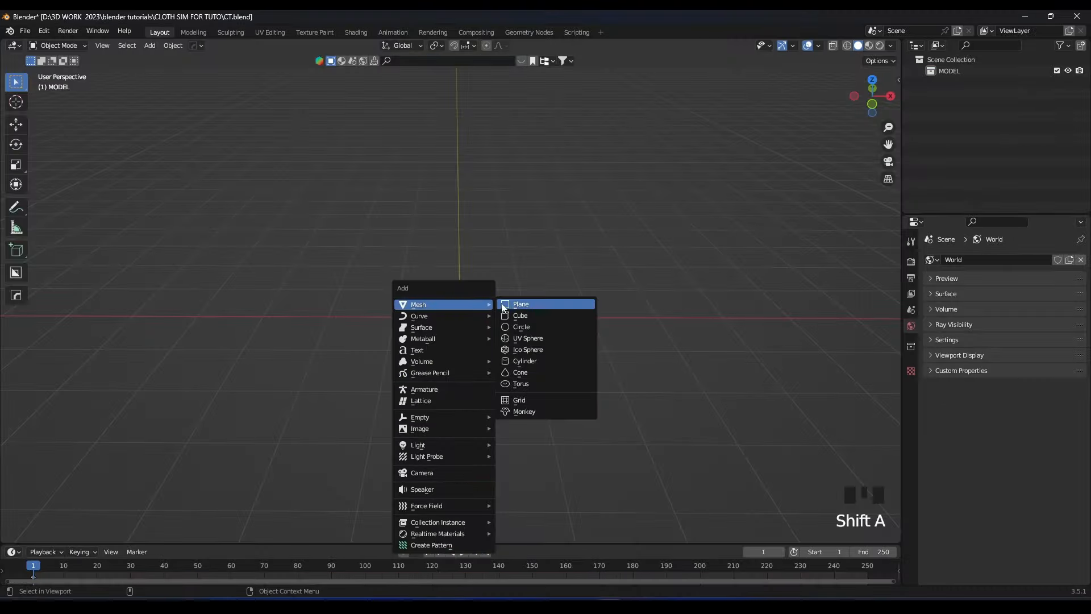
- Add a mesh plane and scale it along X to about 0.647, forming a card shape
{"action": "left_click", "coordinate": [510, 304]}
{"action": "middle_click_drag", "start_coordinate": [512, 305], "coordinate": [519, 349]}
{"action": "scroll", "coordinate": [521, 346], "scroll_direction": "up", "scroll_amount": 3}
{"action": "middle_click_drag", "start_coordinate": [592, 264], "coordinate": [670, 279]}
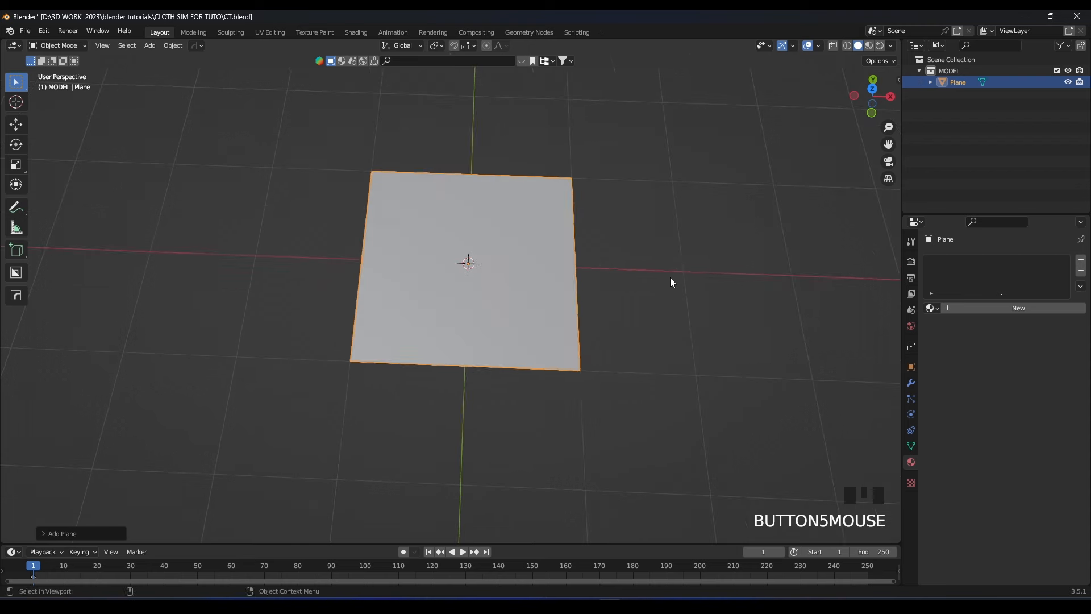
{"action": "key", "text": "s"}
{"action": "key", "text": "x"}
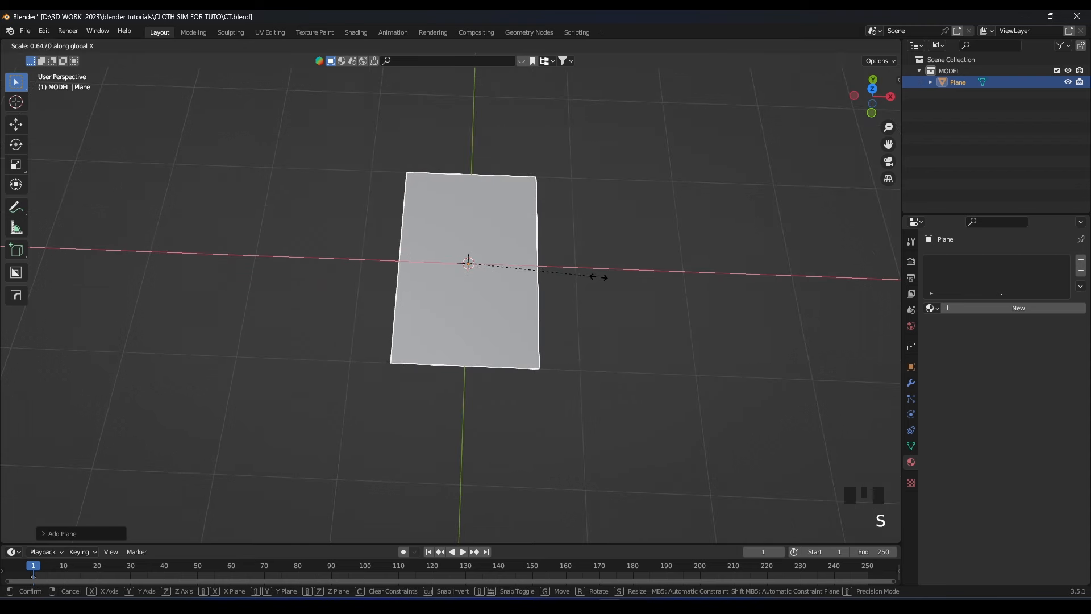
{"action": "left_click", "coordinate": [599, 276]}
- Apply the scale of the card-shaped plane
{"action": "middle_click_drag", "start_coordinate": [599, 277], "coordinate": [578, 264]}
{"action": "scroll", "coordinate": [504, 271], "scroll_direction": "up", "scroll_amount": 5}
{"action": "scroll", "coordinate": [560, 271], "scroll_direction": "down", "scroll_amount": 1, "text": "shift"}
{"action": "scroll", "coordinate": [595, 265], "scroll_direction": "down", "scroll_amount": 2}
{"action": "key", "text": "ctrl+a"}
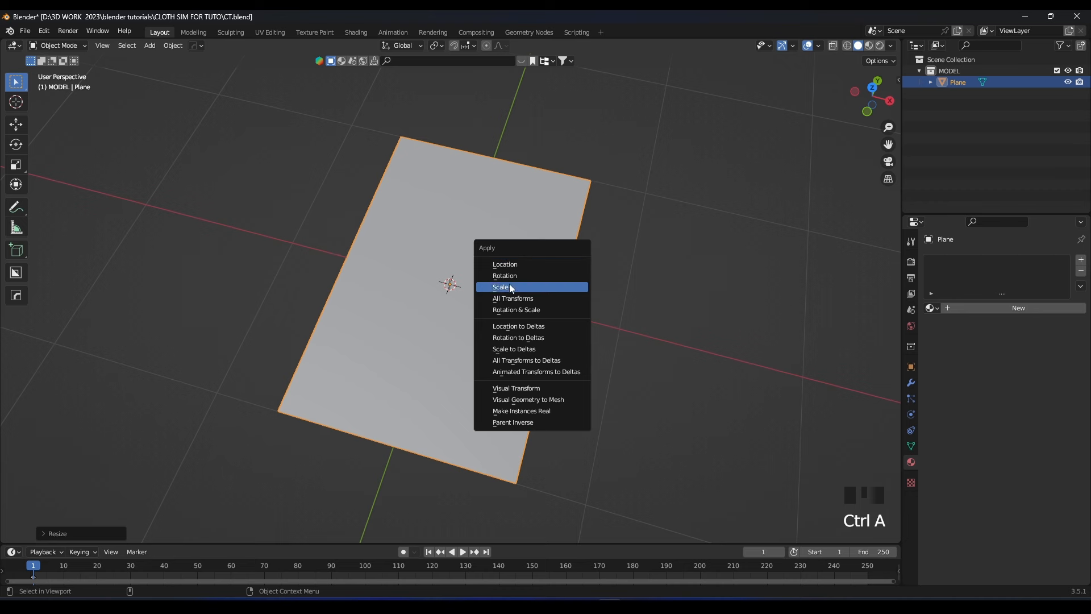
{"action": "left_click", "coordinate": [513, 289]}
- Cut the plane with four evenly spaced loop cuts in each direction and apply its object transform again
{"action": "key", "text": "Tab"}
{"action": "middle_click_drag", "start_coordinate": [512, 284], "coordinate": [516, 270]}
{"action": "key", "text": "ctrl+r"}
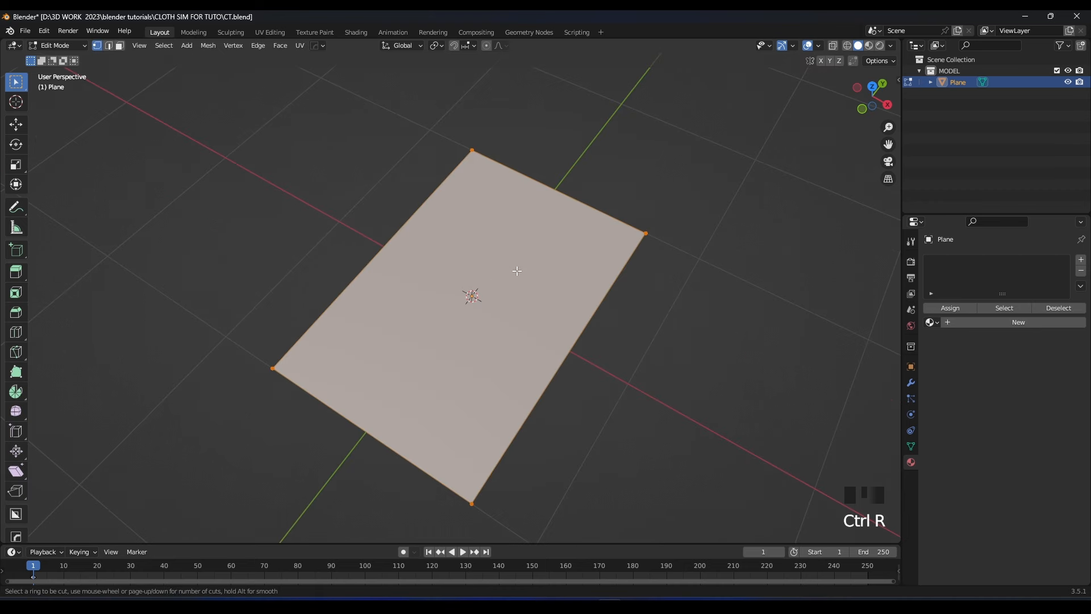
{"action": "scroll", "coordinate": [615, 260], "scroll_direction": "up", "scroll_amount": 1}
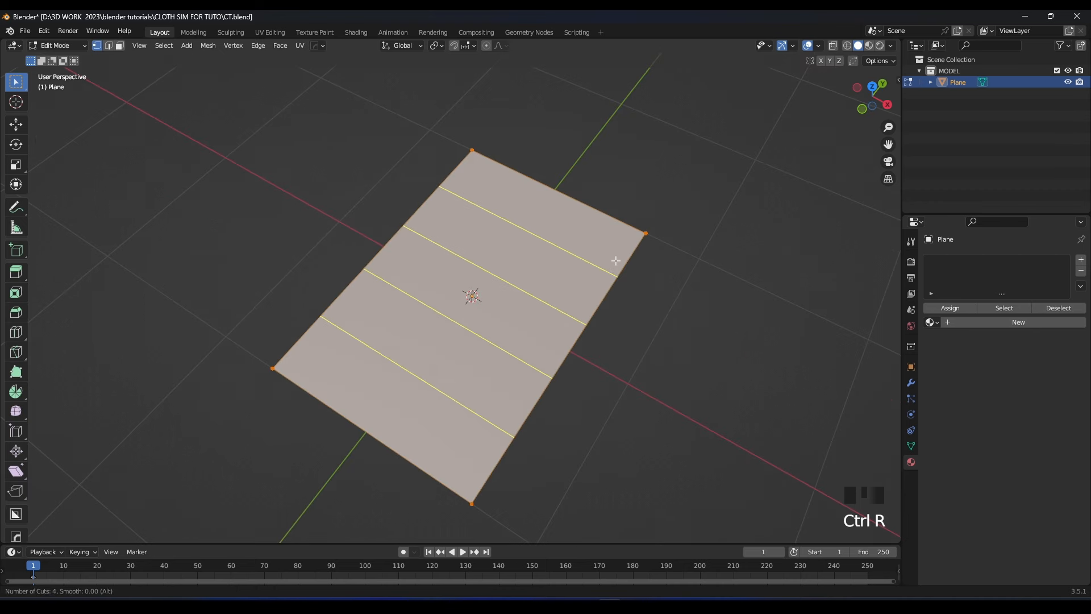
{"action": "left_click", "coordinate": [615, 260]}
{"action": "right_click", "coordinate": [616, 260]}
{"action": "middle_click_drag", "start_coordinate": [615, 260], "coordinate": [619, 312]}
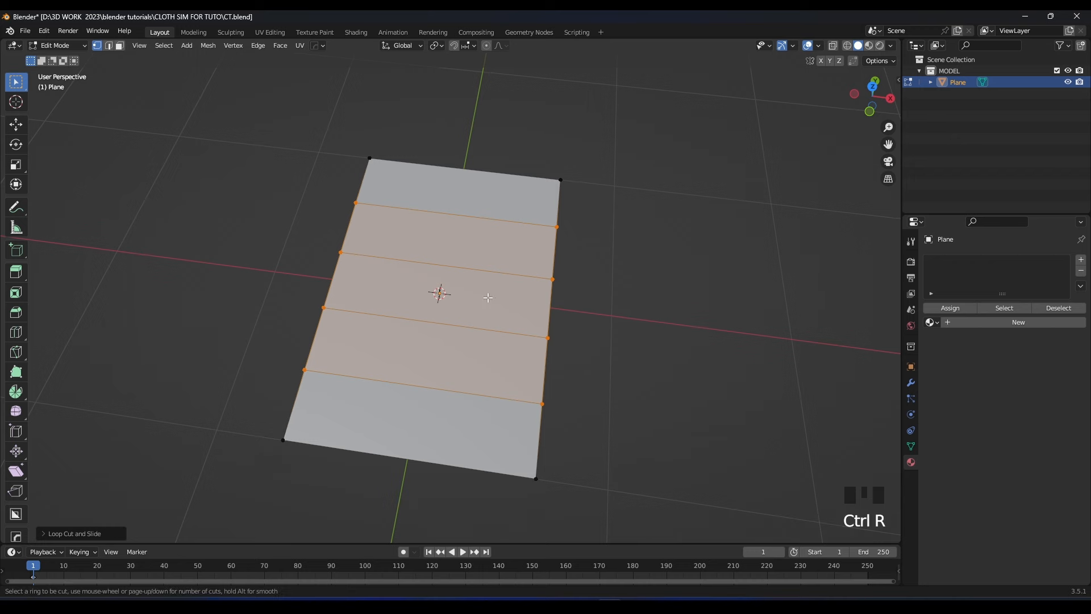
{"action": "left_click", "coordinate": [456, 265]}
{"action": "middle_click_drag", "start_coordinate": [456, 264], "coordinate": [566, 264]}
{"action": "key", "text": "Tab"}
{"action": "key", "text": "ctrl+a"}
{"action": "left_click", "coordinate": [471, 265]}
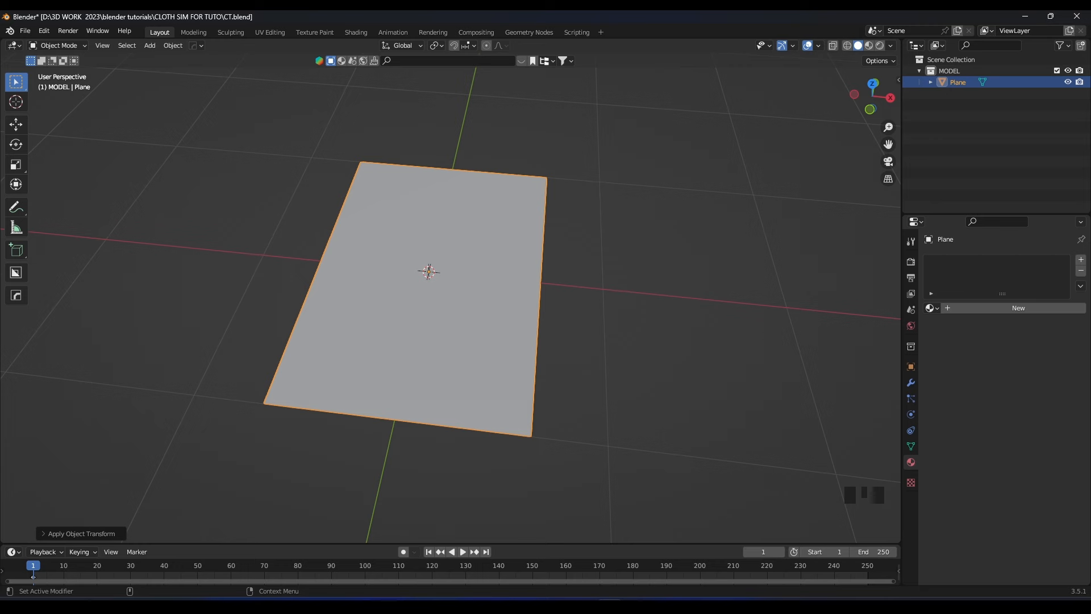
- Move the plane along the X axis, well away from the world origin
{"action": "scroll", "coordinate": [580, 316], "scroll_direction": "up", "scroll_amount": 1}
{"action": "scroll", "coordinate": [583, 308], "scroll_direction": "down", "scroll_amount": 9}
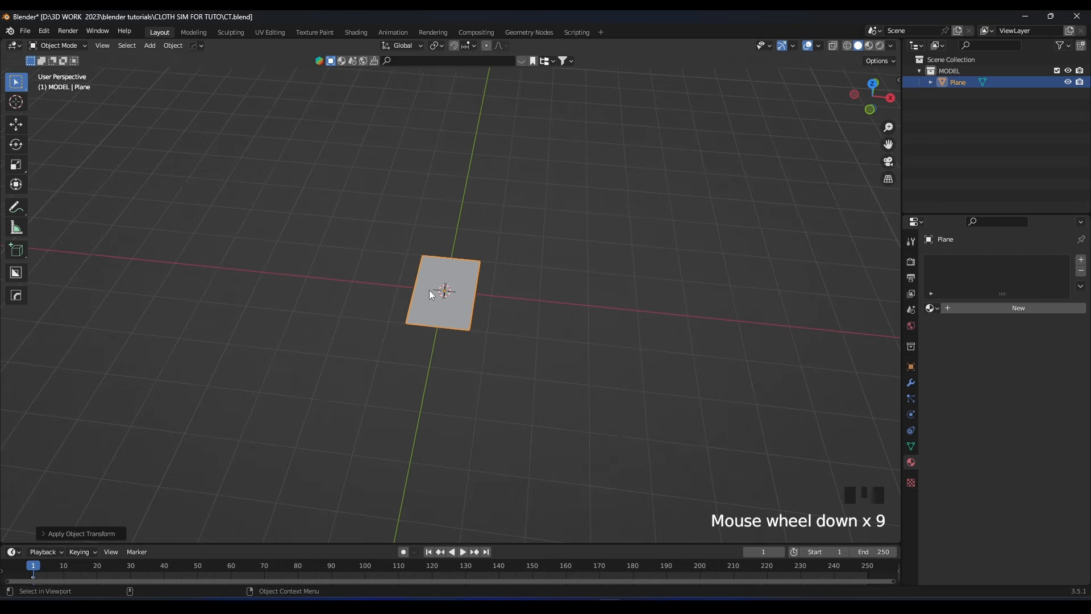
{"action": "key", "text": "g"}
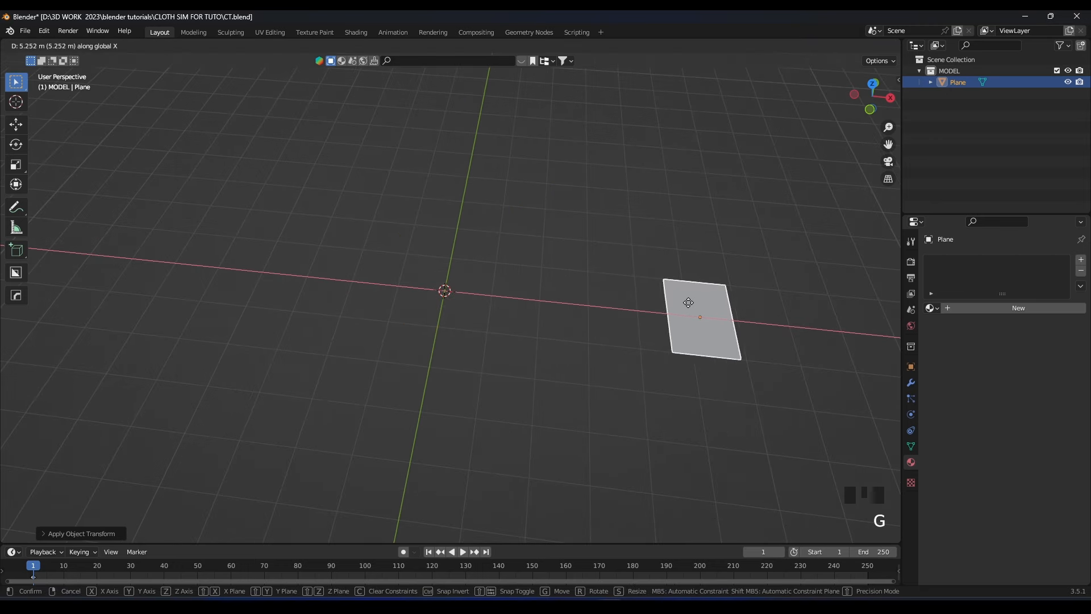
{"action": "left_click", "coordinate": [724, 309]}
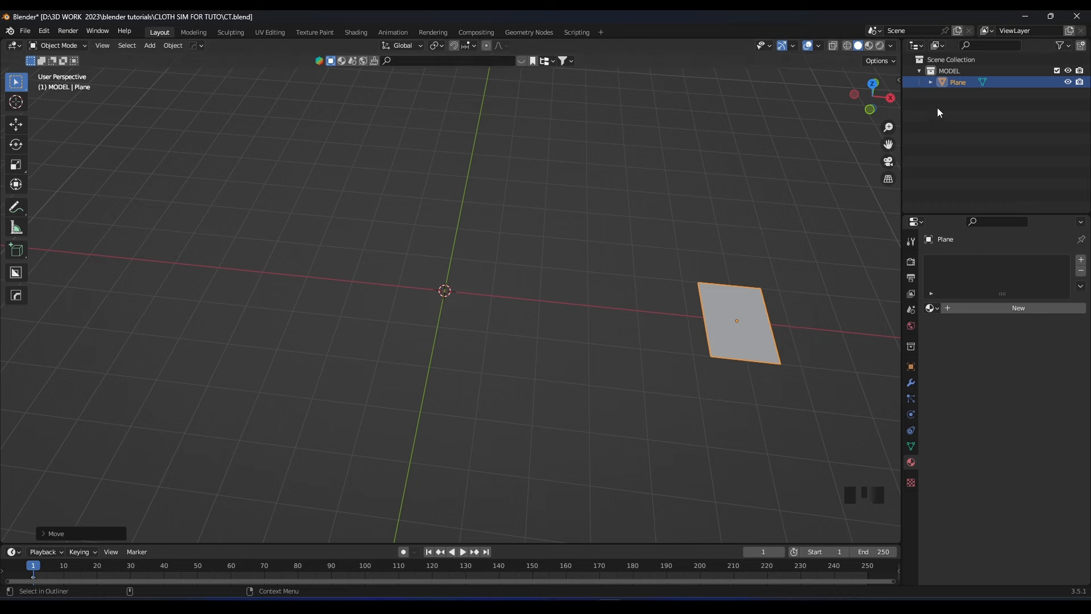
- Duplicate the plane and snap the copy to the 3D cursor at the world origin
{"action": "middle_click_drag", "start_coordinate": [733, 225], "coordinate": [650, 246], "text": "shift"}
{"action": "scroll", "coordinate": [650, 246], "scroll_direction": "up", "scroll_amount": 2}
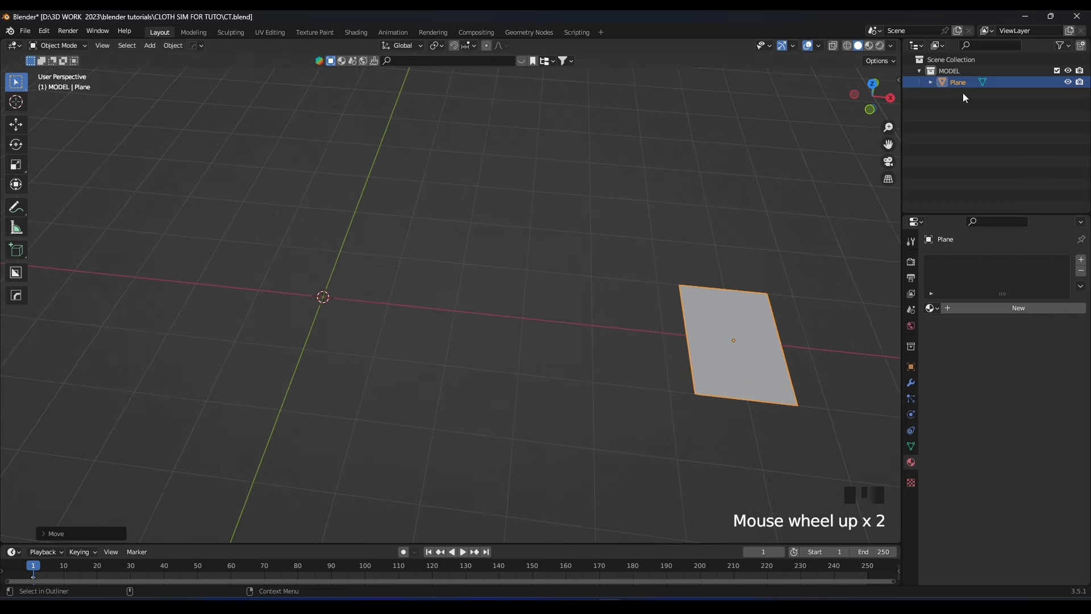
{"action": "key", "text": "shift+d"}
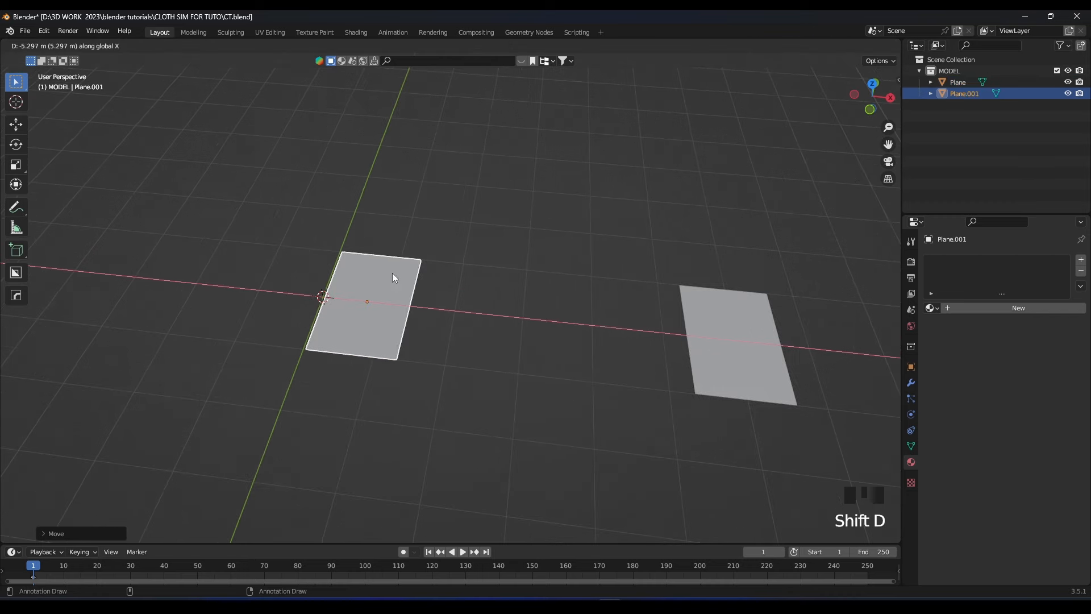
{"action": "right_click", "coordinate": [395, 274]}
{"action": "key", "text": "shift+s"}
{"action": "left_click", "coordinate": [421, 219]}
- Rename the original plane, the one offset along X, as CARD
{"action": "middle_click_drag", "start_coordinate": [324, 249], "coordinate": [375, 255]}
{"action": "middle_click_drag", "start_coordinate": [292, 344], "coordinate": [349, 322], "text": "shift"}
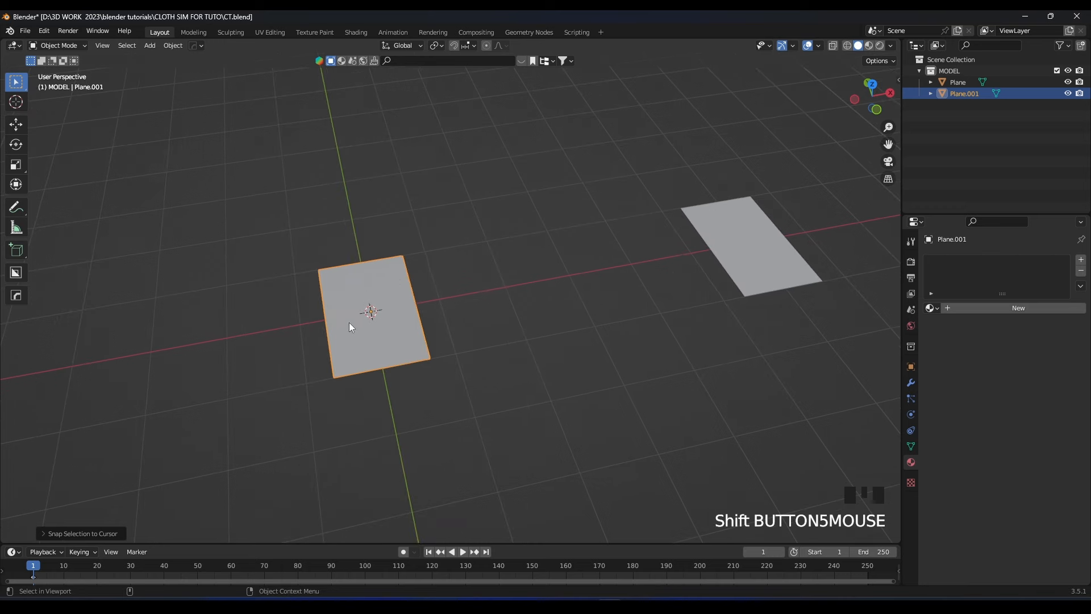
{"action": "triple_click", "coordinate": [965, 83]}
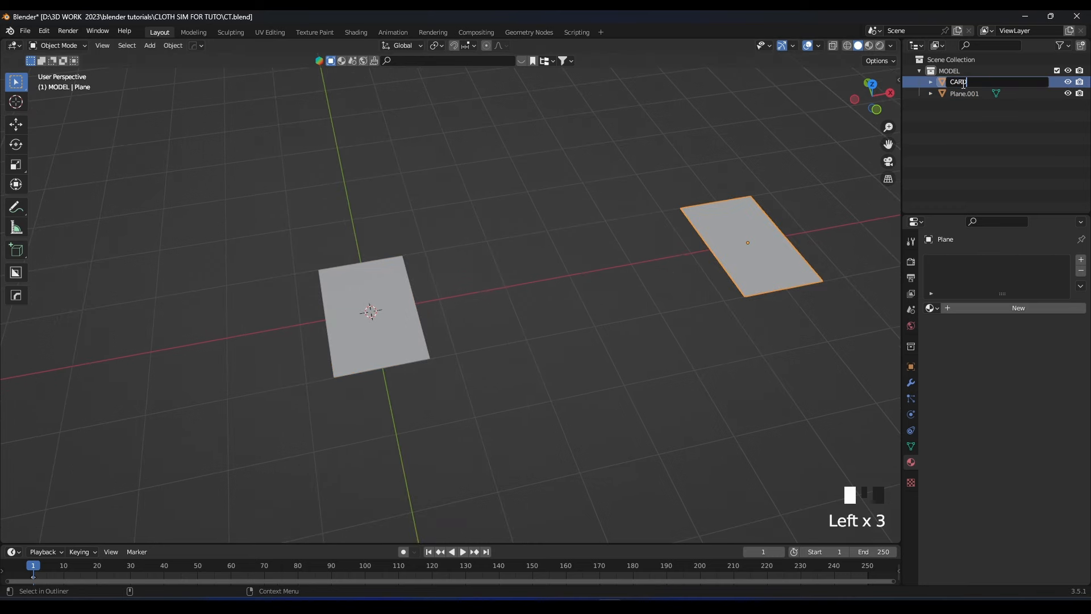
{"action": "left_click", "coordinate": [783, 230]}
- Select the plane at the origin, switch to the Geometry Nodes workspace and merge the spreadsheet area into the viewport
{"action": "left_click", "coordinate": [383, 305]}
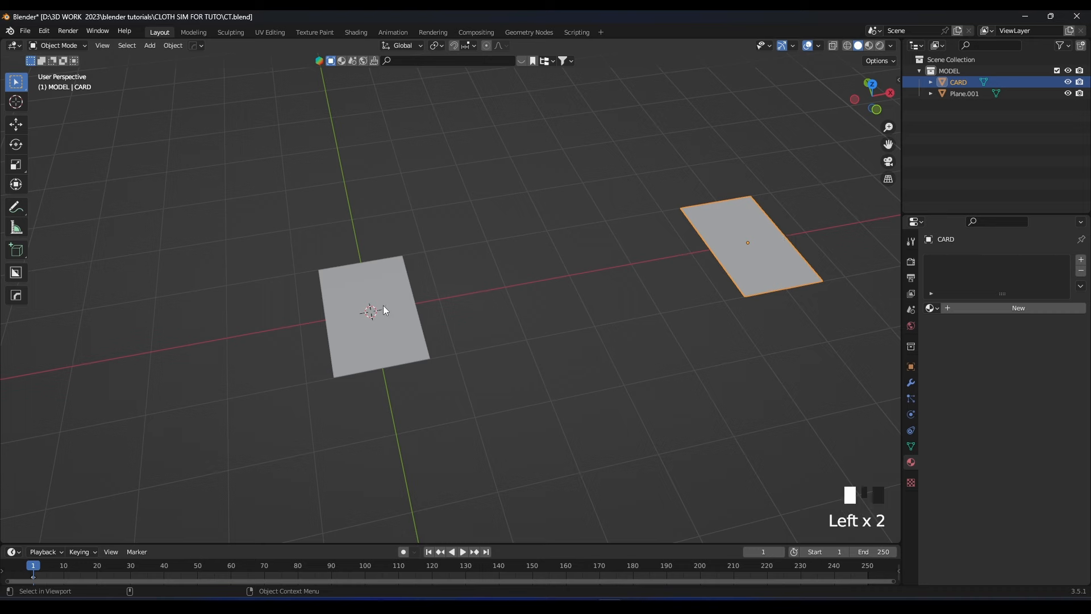
{"action": "key", "text": "KP_1"}
{"action": "middle_click_drag", "start_coordinate": [383, 305], "coordinate": [447, 289], "text": "shift"}
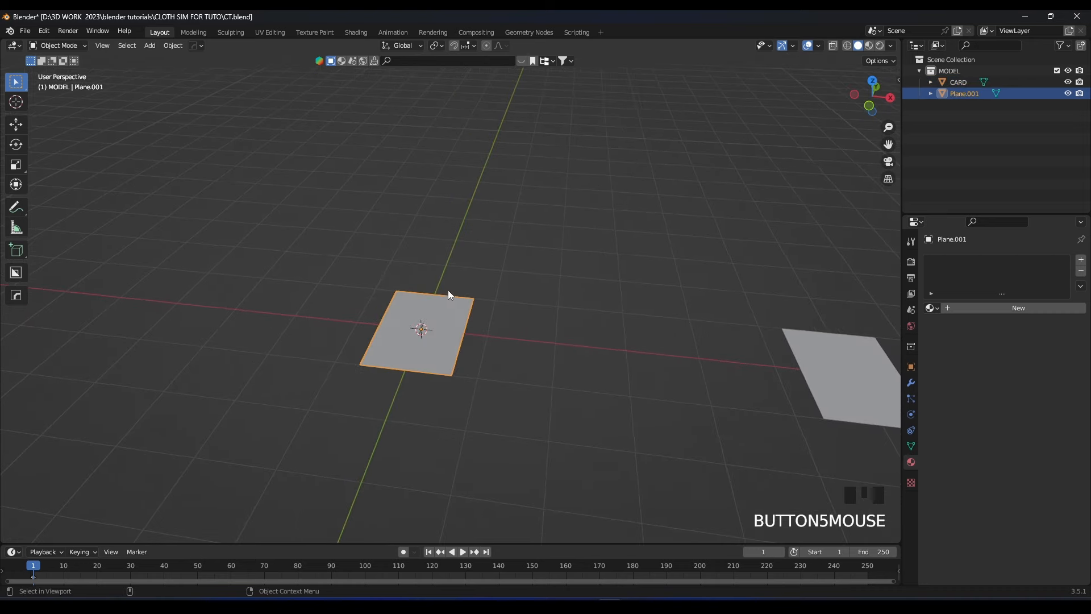
{"action": "left_click", "coordinate": [519, 32]}
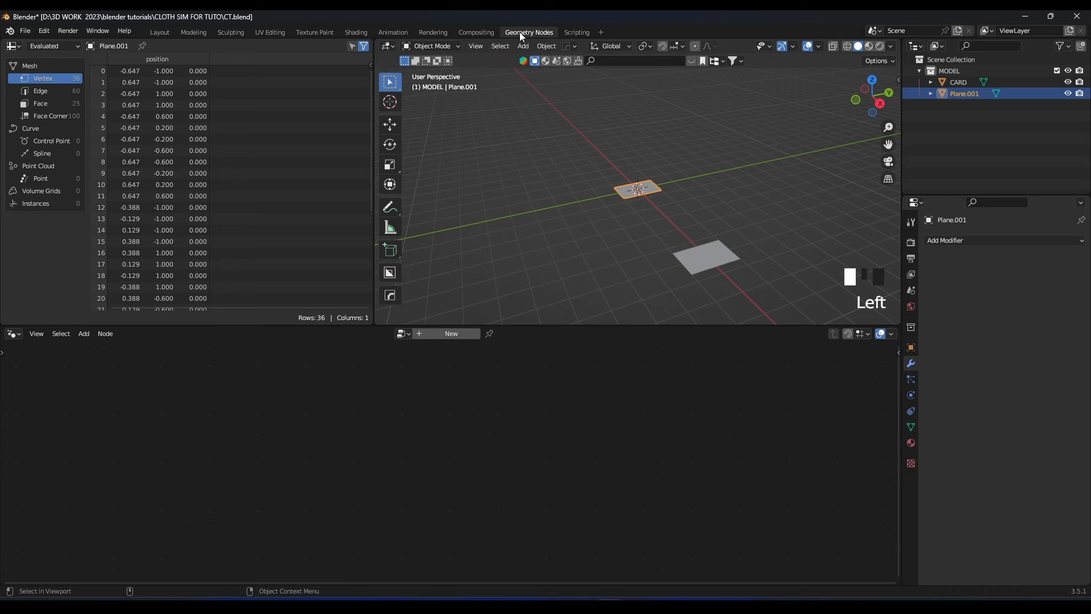
{"action": "right_click", "coordinate": [373, 216]}
{"action": "left_click", "coordinate": [348, 226]}
{"action": "left_click", "coordinate": [284, 226]}
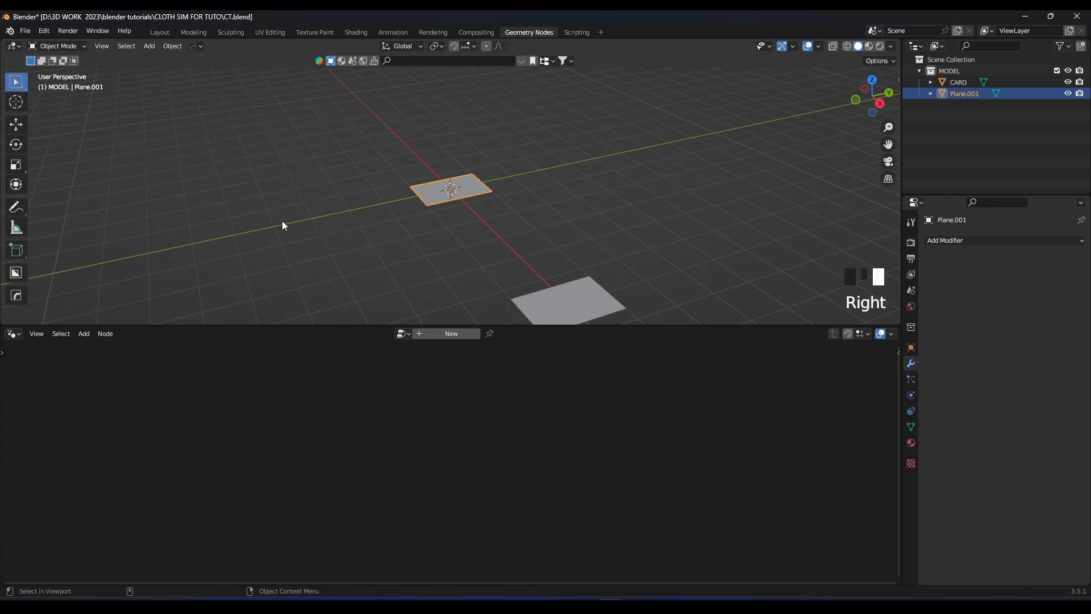
- Create a new geometry node tree on the plane at the origin and pin it in the node editor
{"action": "key", "text": "KP_Decimal"}
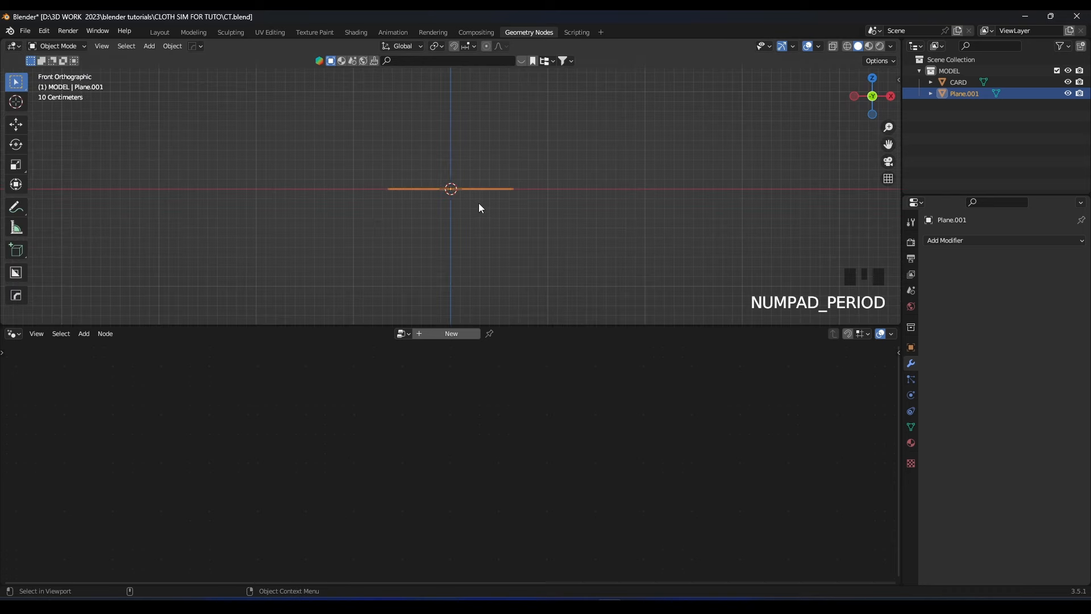
{"action": "middle_click_drag", "start_coordinate": [479, 203], "coordinate": [497, 288]}
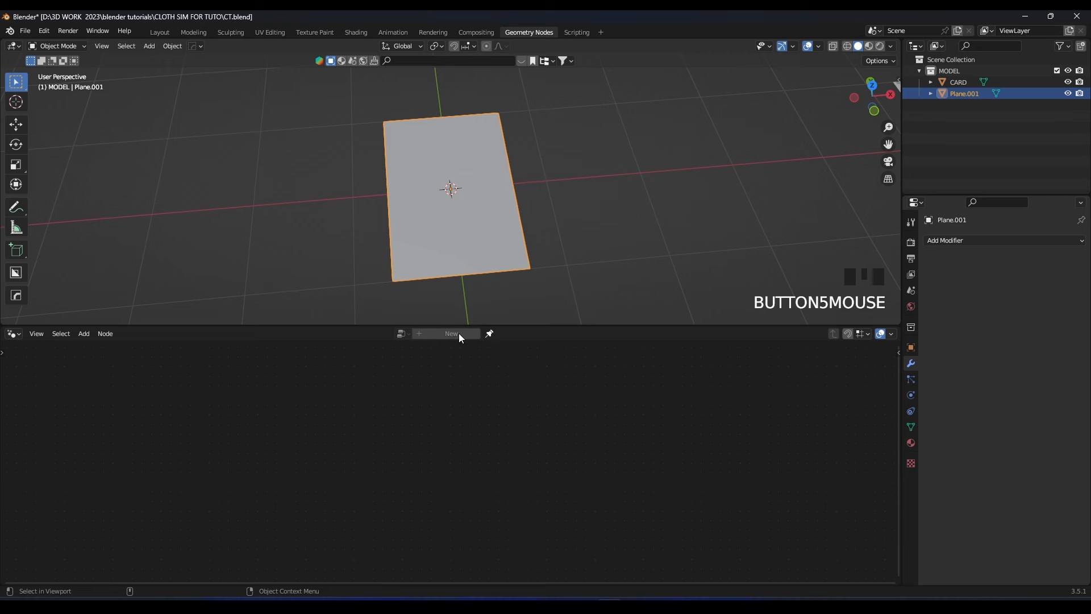
{"action": "left_click", "coordinate": [479, 333]}
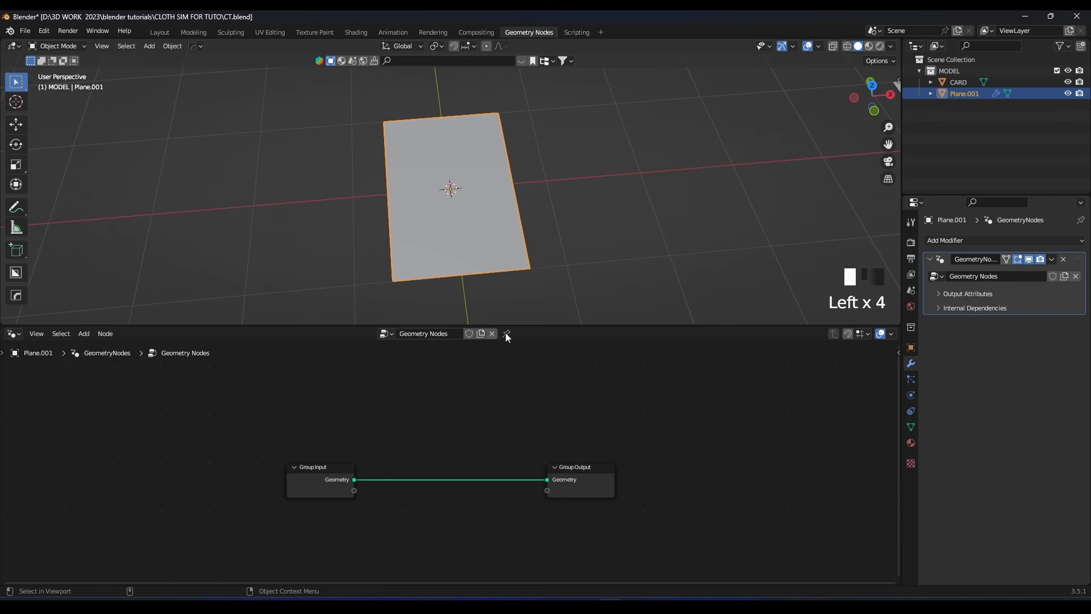
{"action": "left_click", "coordinate": [508, 335]}
- Move the Group Input node aside and insert a Curve Circle node on the link feeding Group Output
{"action": "middle_click_drag", "start_coordinate": [491, 227], "coordinate": [466, 184]}
{"action": "scroll", "coordinate": [467, 178], "scroll_direction": "down", "scroll_amount": 2}
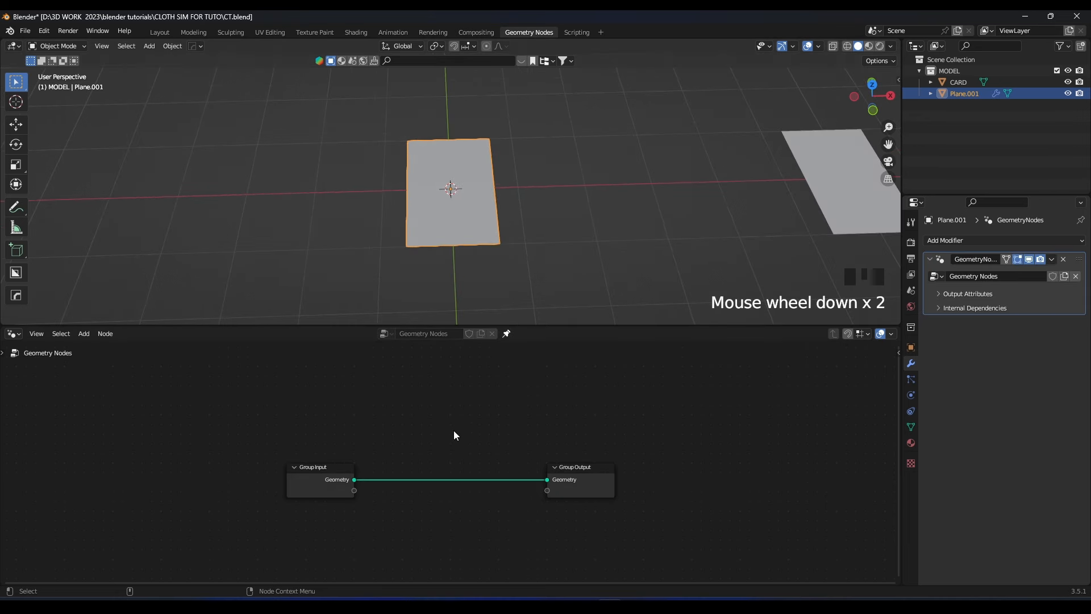
{"action": "middle_click_drag", "start_coordinate": [376, 465], "coordinate": [425, 430]}
{"action": "scroll", "coordinate": [420, 432], "scroll_direction": "up", "scroll_amount": 4}
{"action": "left_click_drag", "start_coordinate": [343, 434], "coordinate": [232, 434]}
{"action": "left_click", "coordinate": [367, 408]}
{"action": "key", "text": "shift+a"}
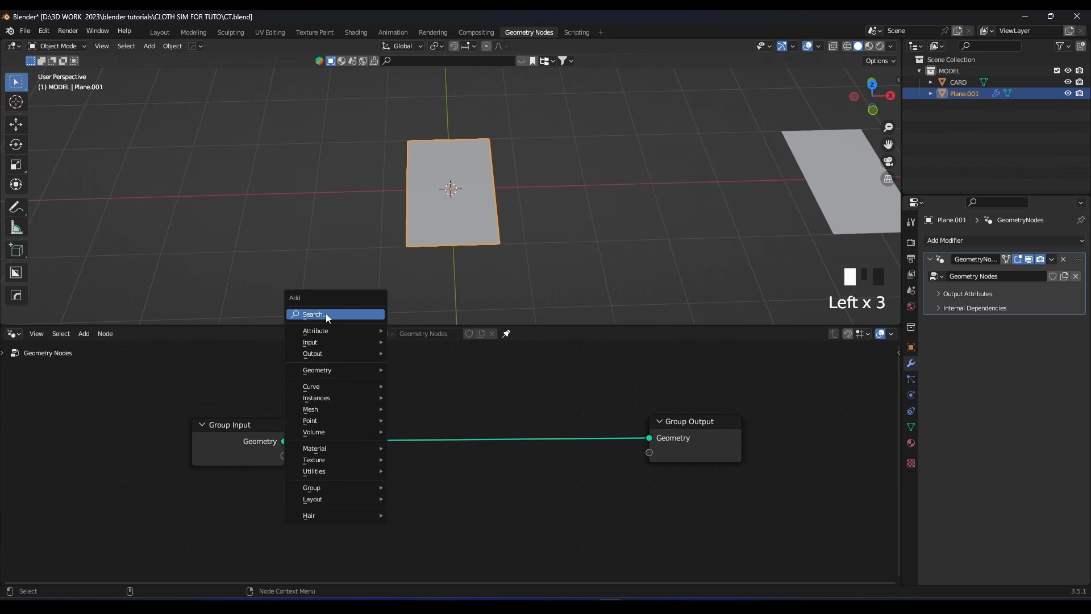
{"action": "left_click", "coordinate": [325, 313]}
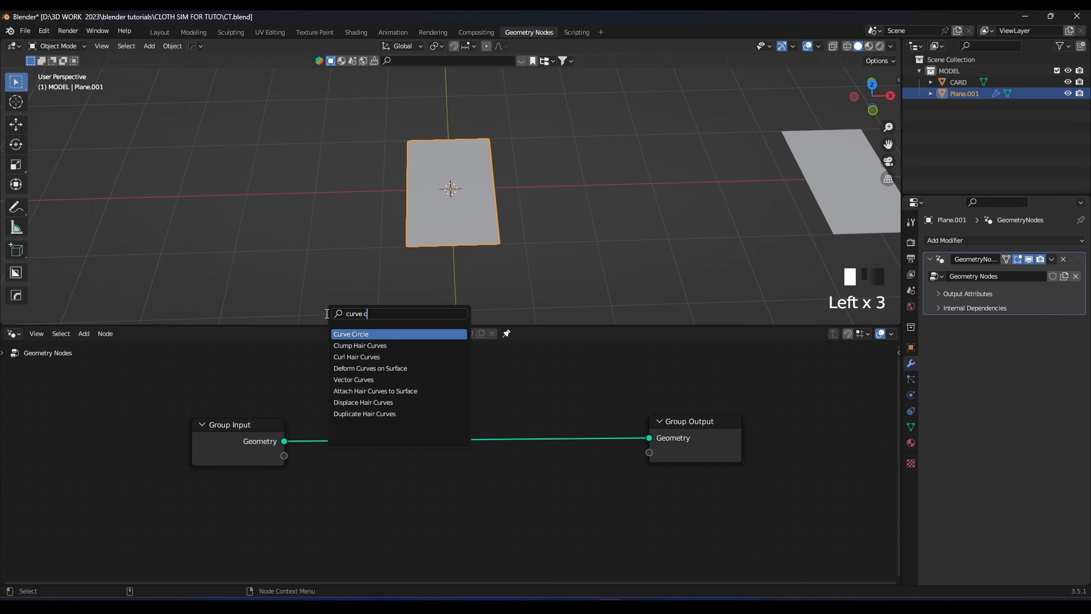
{"action": "key", "text": "Return"}
{"action": "left_click", "coordinate": [374, 411]}
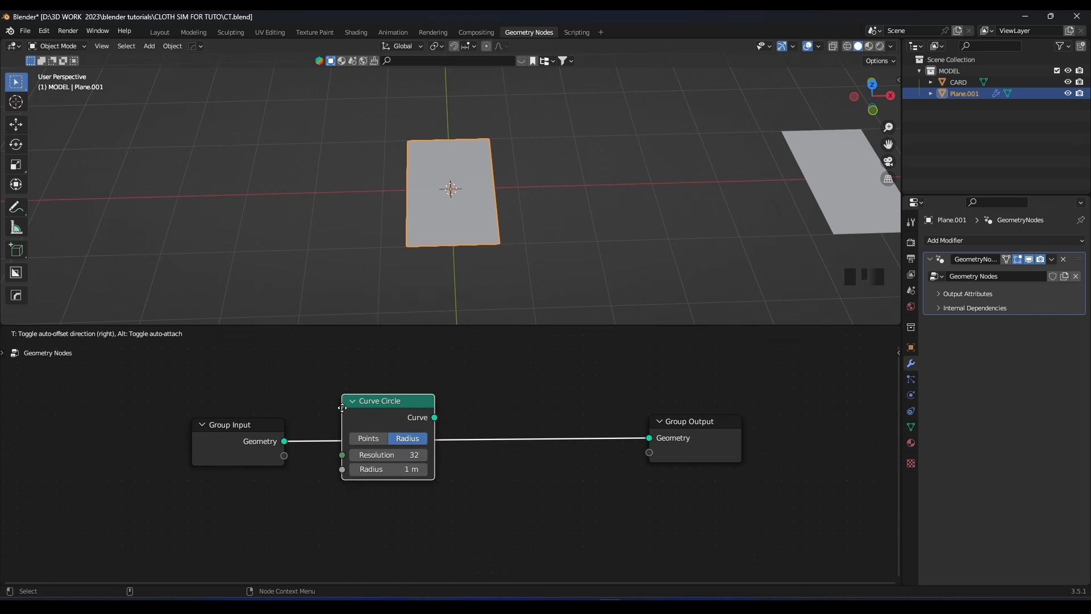
{"action": "left_click", "coordinate": [377, 430]}
- Spread the Group Input, Curve Circle and Group Output nodes apart to make room for more nodes
{"action": "scroll", "coordinate": [482, 199], "scroll_direction": "up", "scroll_amount": 3}
{"action": "middle_click_drag", "start_coordinate": [481, 199], "coordinate": [471, 165]}
{"action": "left_click_drag", "start_coordinate": [726, 434], "coordinate": [790, 434]}
{"action": "left_click_drag", "start_coordinate": [243, 434], "coordinate": [130, 435]}
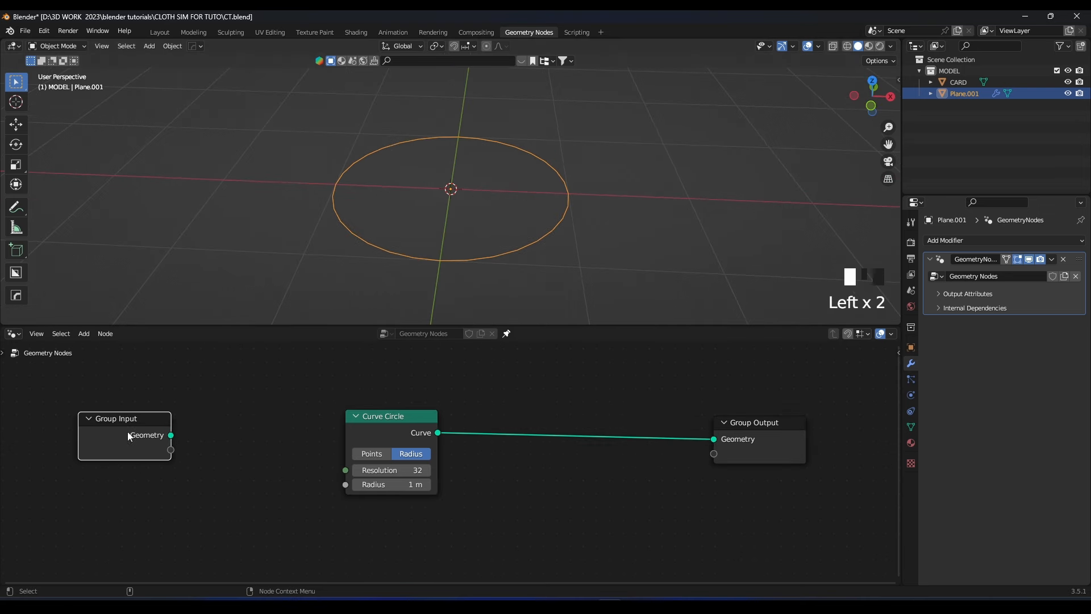
{"action": "scroll", "coordinate": [452, 446], "scroll_direction": "down", "scroll_amount": 3}
{"action": "middle_click_drag", "start_coordinate": [453, 446], "coordinate": [365, 448]}
{"action": "left_click_drag", "start_coordinate": [332, 441], "coordinate": [270, 445]}
- Insert a Curve to Points node between Curve Circle and Group Output, and move Group Output farther away
{"action": "left_click", "coordinate": [344, 429]}
{"action": "key", "text": "shift+a"}
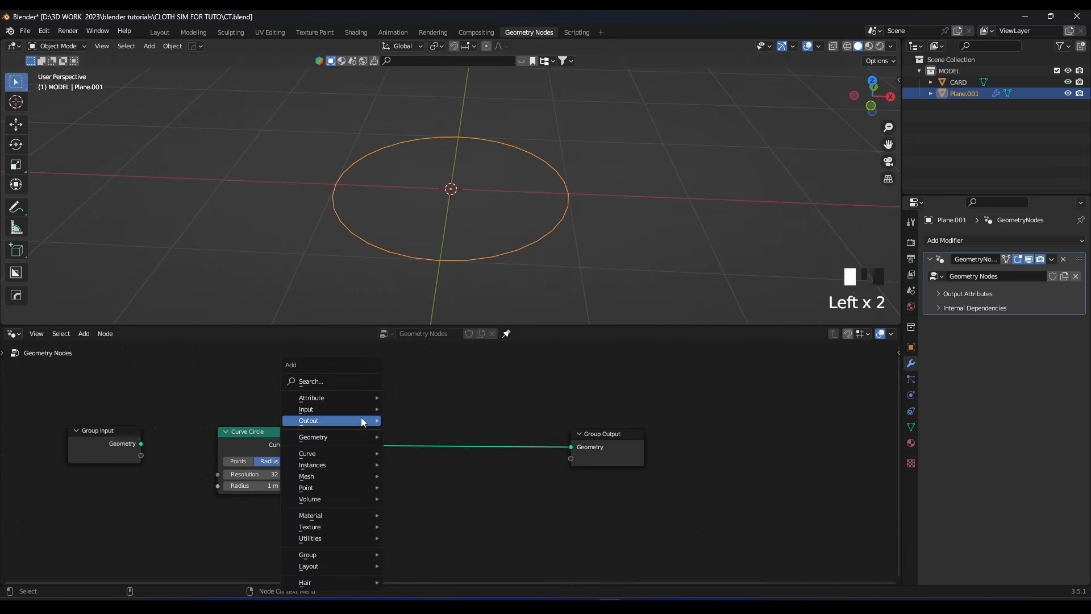
{"action": "type", "text": "curve to"}
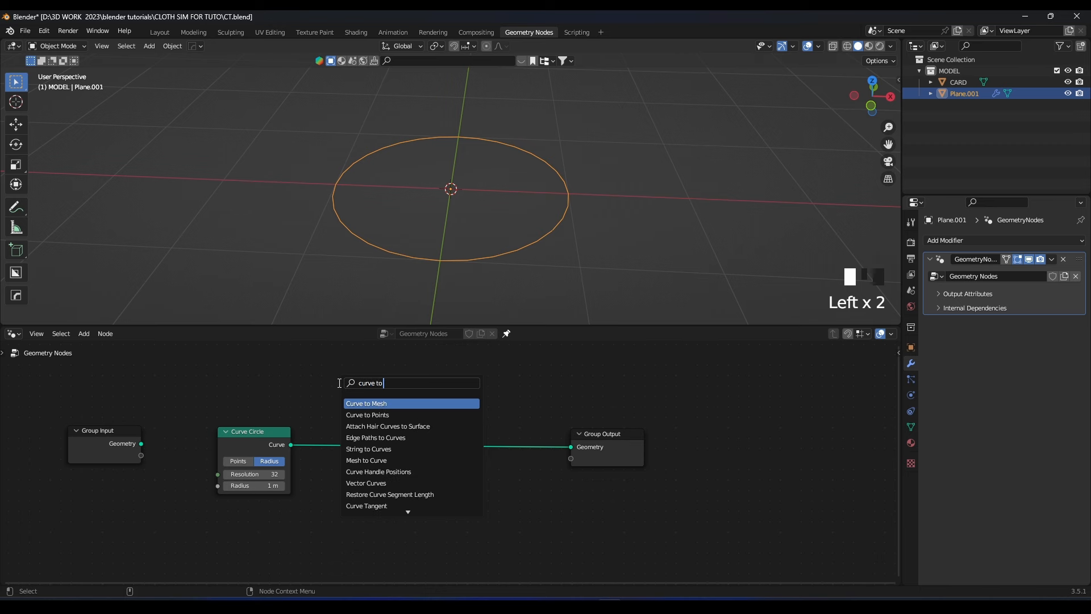
{"action": "left_click", "coordinate": [367, 415]}
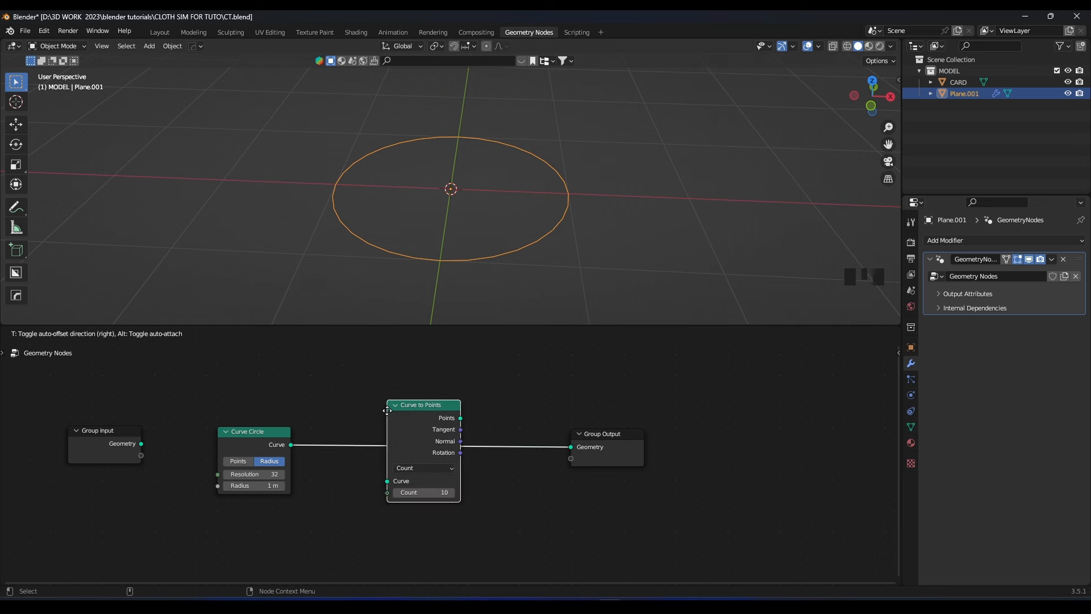
{"action": "left_click", "coordinate": [385, 419]}
{"action": "left_click_drag", "start_coordinate": [580, 455], "coordinate": [765, 456]}
{"action": "left_click_drag", "start_coordinate": [412, 437], "coordinate": [370, 442]}
- Insert an Instance on Points node between Curve to Points and Group Output, and move Group Output farther away
{"action": "scroll", "coordinate": [410, 447], "scroll_direction": "down", "scroll_amount": 2}
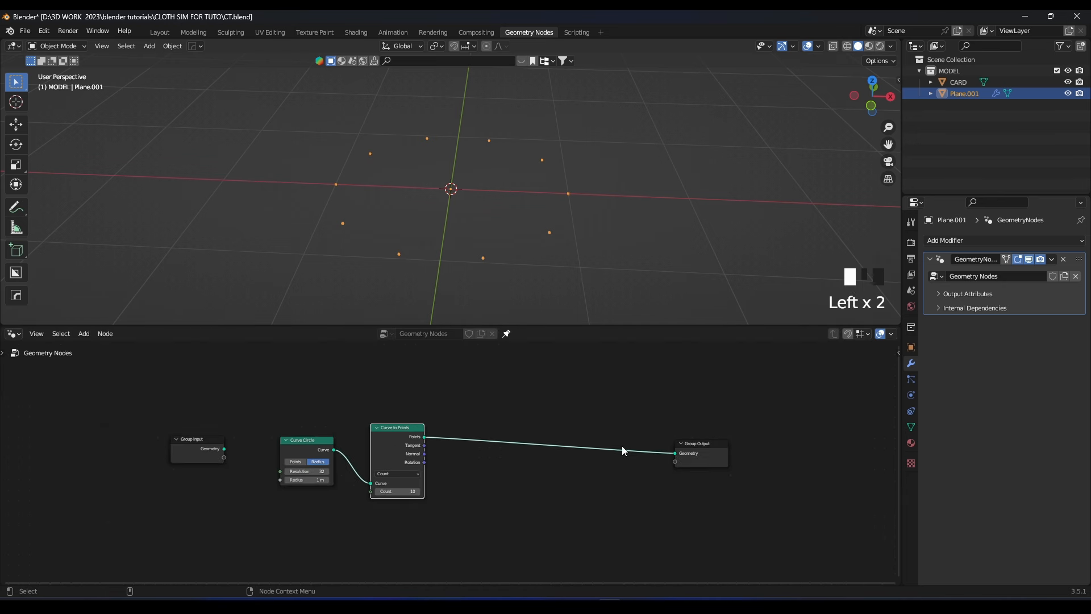
{"action": "middle_click_drag", "start_coordinate": [624, 448], "coordinate": [500, 448]}
{"action": "key", "text": "shift+a"}
{"action": "left_click", "coordinate": [439, 382]}
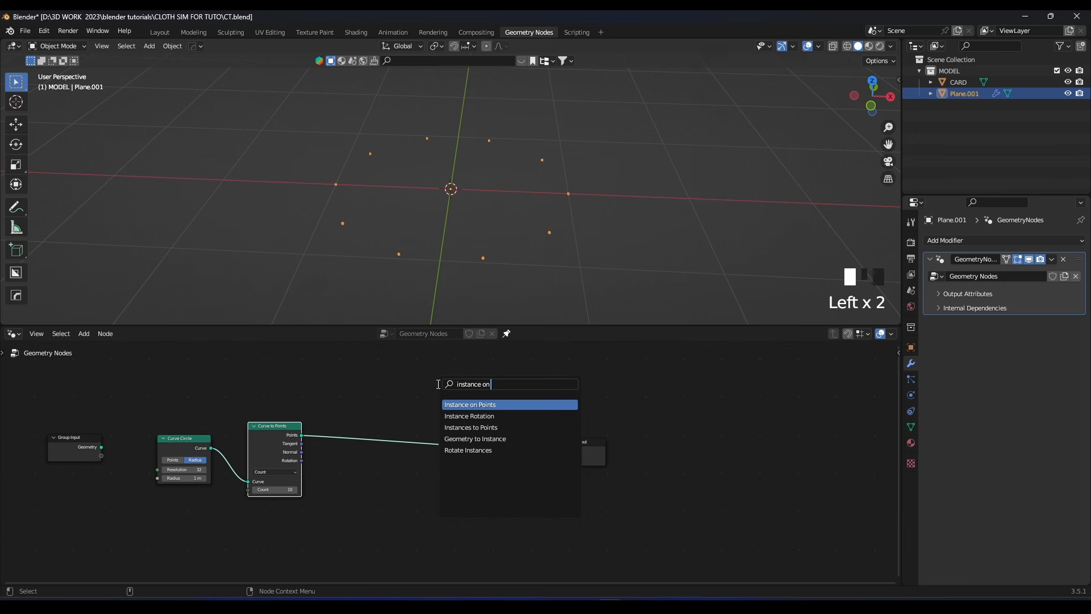
{"action": "type", "text": "instance on"}
{"action": "key", "text": "Return"}
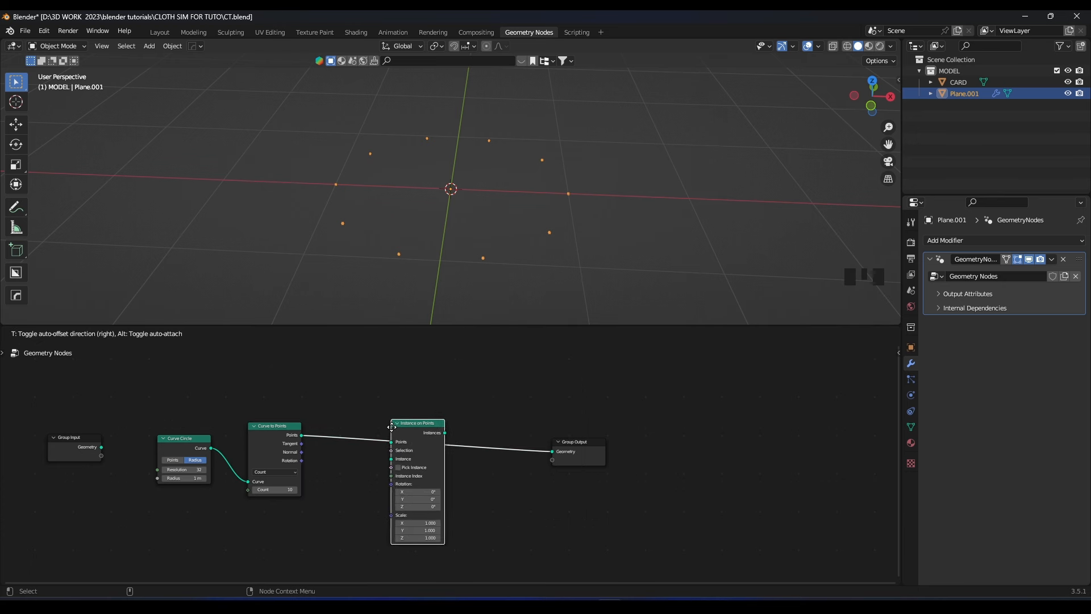
{"action": "left_click", "coordinate": [405, 424]}
{"action": "scroll", "coordinate": [405, 423], "scroll_direction": "up", "scroll_amount": 3}
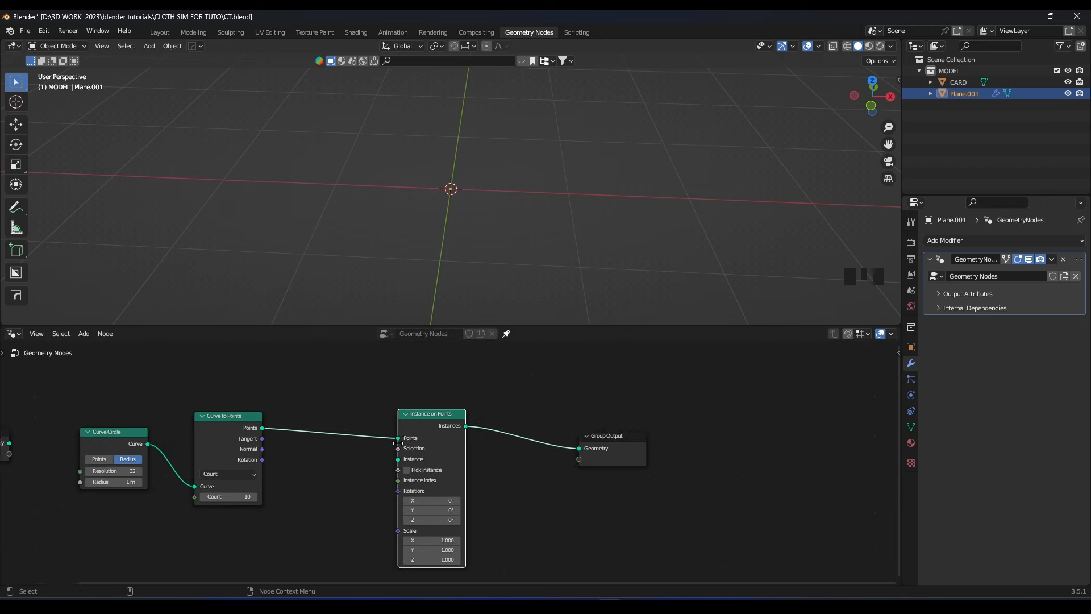
{"action": "left_click_drag", "start_coordinate": [721, 437], "coordinate": [840, 438]}
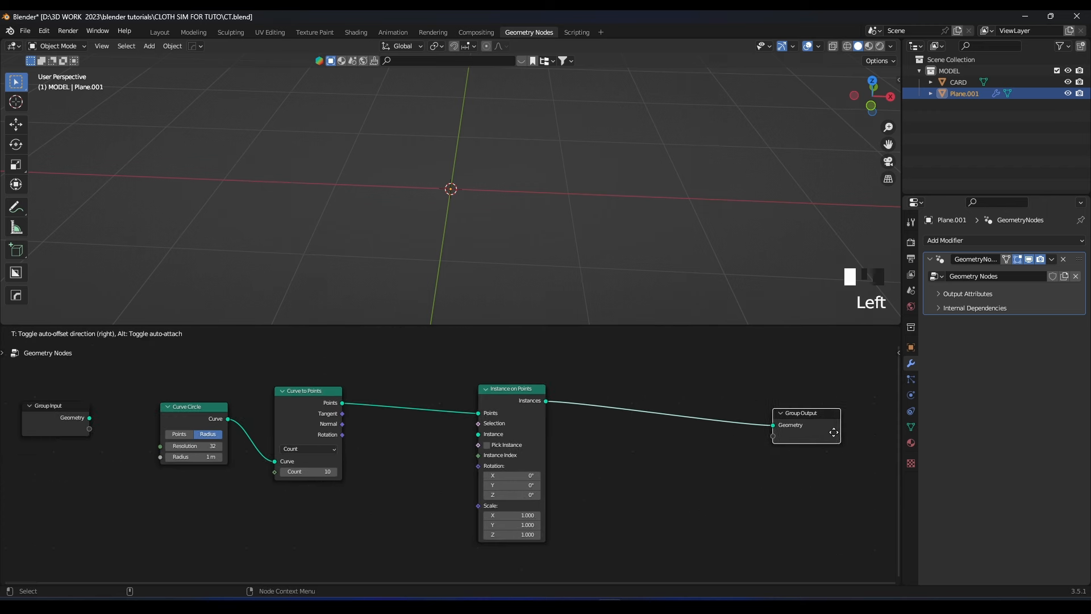
- Bring the CARD object into the node tree as an Object Info node and connect its Geometry to Instance on Points' Instance input
{"action": "scroll", "coordinate": [541, 202], "scroll_direction": "down", "scroll_amount": 3}
{"action": "scroll", "coordinate": [719, 157], "scroll_direction": "down", "scroll_amount": 2}
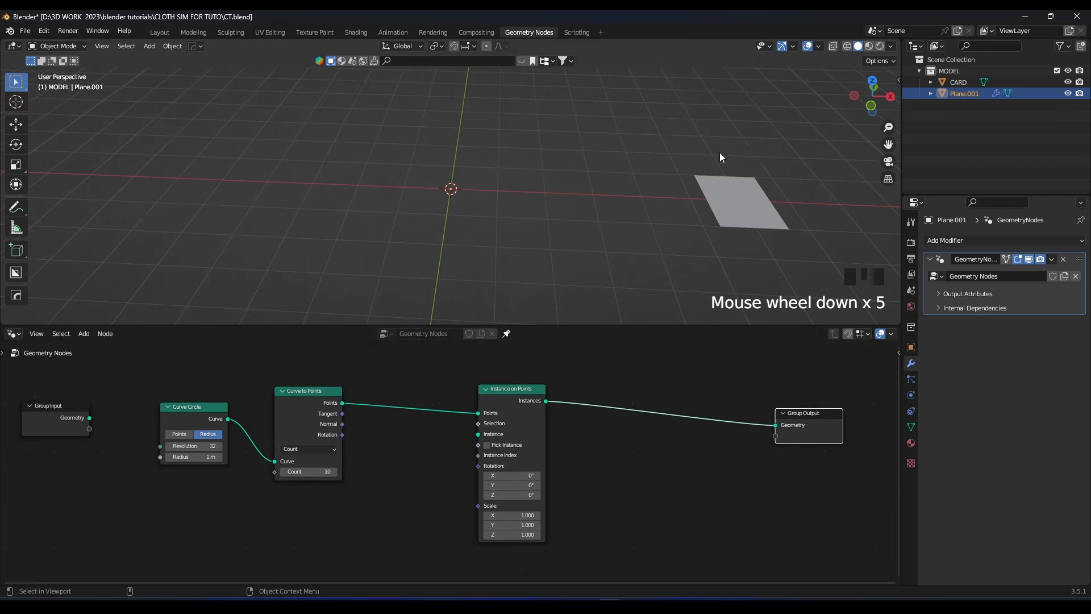
{"action": "left_click", "coordinate": [965, 82]}
{"action": "left_click_drag", "start_coordinate": [966, 81], "coordinate": [492, 429]}
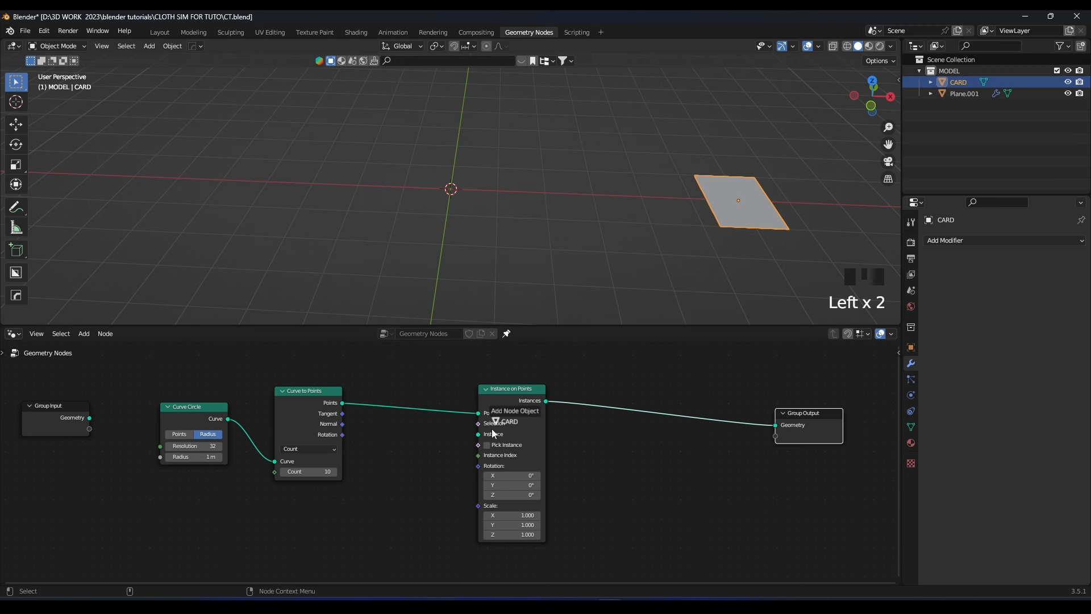
{"action": "left_click_drag", "start_coordinate": [313, 527], "coordinate": [313, 527]}
{"action": "middle_click_drag", "start_coordinate": [312, 528], "coordinate": [362, 499]}
{"action": "left_click_drag", "start_coordinate": [364, 503], "coordinate": [334, 468]}
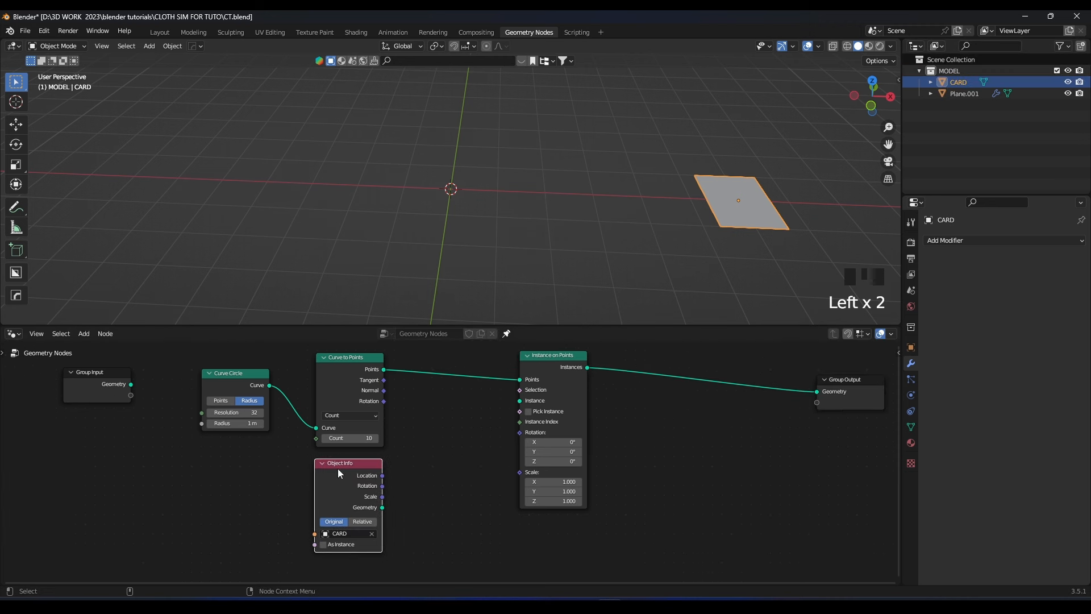
{"action": "left_click_drag", "start_coordinate": [514, 404], "coordinate": [520, 401]}
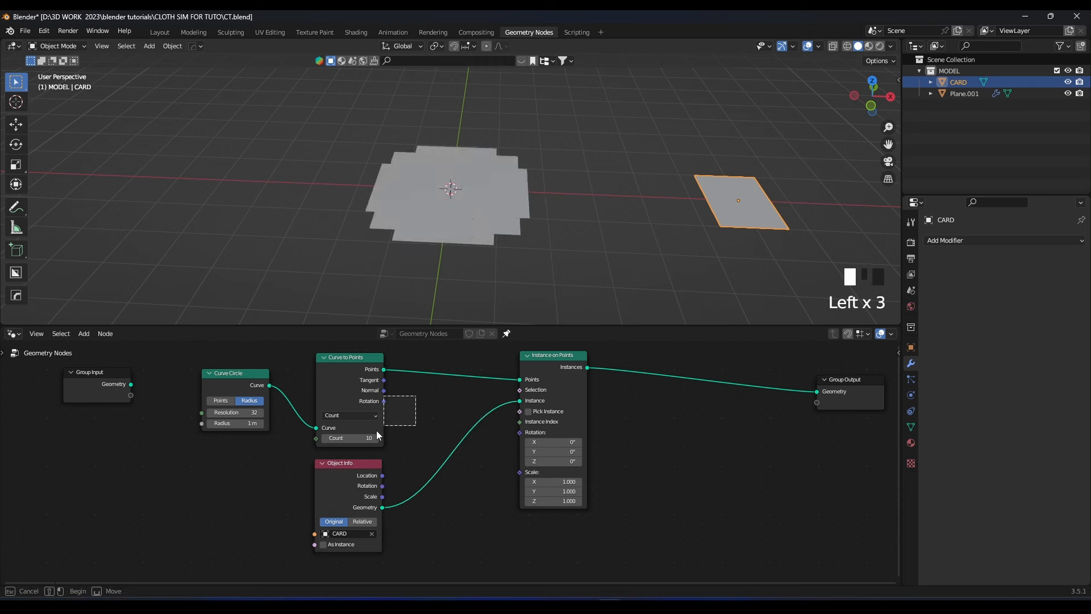
- Shift the circle, points and object nodes aside, and set the Curve Circle radius to 3.1 m and Curve to Points count to 9
{"action": "left_click_drag", "start_coordinate": [376, 430], "coordinate": [212, 517]}
{"action": "key", "text": "g"}
{"action": "left_click", "coordinate": [186, 518]}
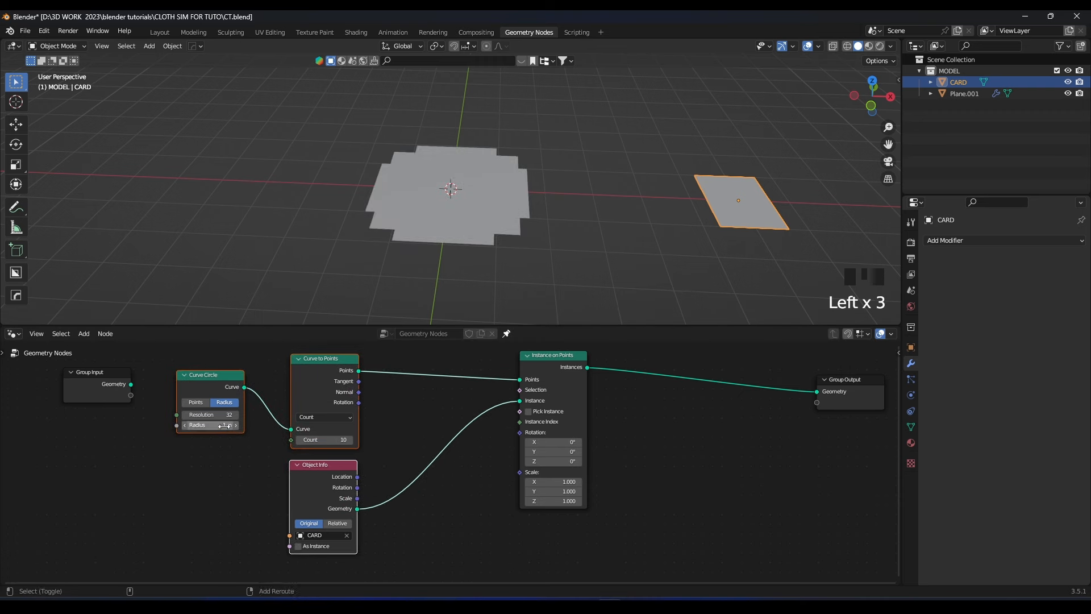
{"action": "mouse_move", "coordinate": [224, 426]}
{"action": "left_mouse_down", "text": "shift"}
{"action": "mouse_move", "coordinate": [255, 426]}
{"action": "mouse_move", "coordinate": [222, 414]}
{"action": "left_mouse_up", "text": "shift"}
{"action": "mouse_move", "coordinate": [341, 436]}
{"action": "left_mouse_down", "text": "shift"}
{"action": "mouse_move", "coordinate": [388, 436]}
{"action": "mouse_move", "coordinate": [324, 436]}
{"action": "mouse_move", "coordinate": [350, 436]}
{"action": "left_mouse_up", "text": "shift"}
- Move Group Output and Instance on Points farther away from Curve to Points and Object Info to make room for more nodes
{"action": "scroll", "coordinate": [589, 440], "scroll_direction": "down", "scroll_amount": 2}
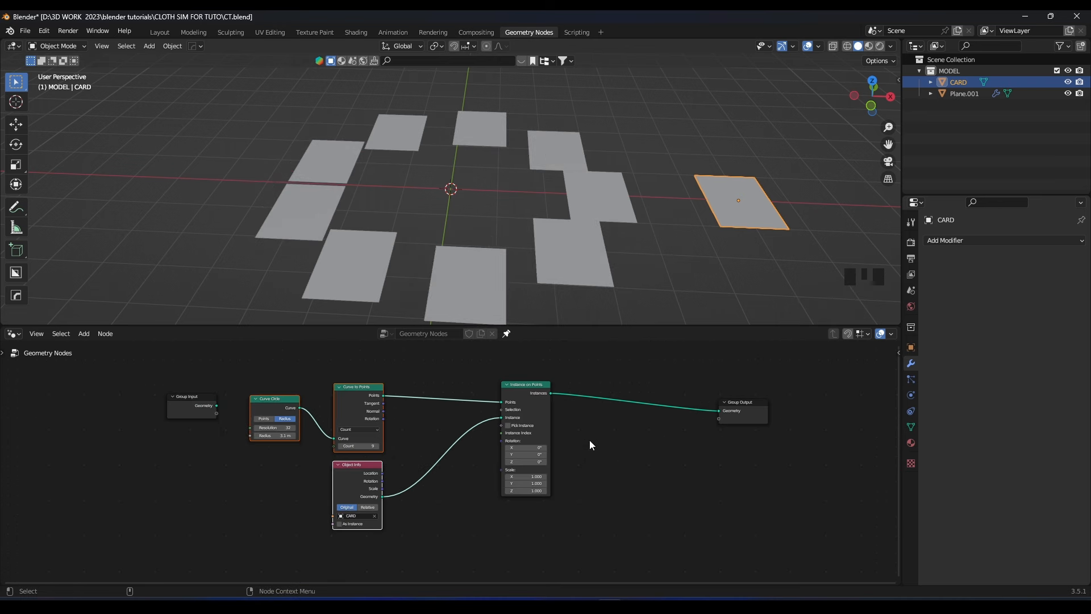
{"action": "middle_click_drag", "start_coordinate": [588, 440], "coordinate": [524, 442]}
{"action": "left_click_drag", "start_coordinate": [687, 408], "coordinate": [731, 418]}
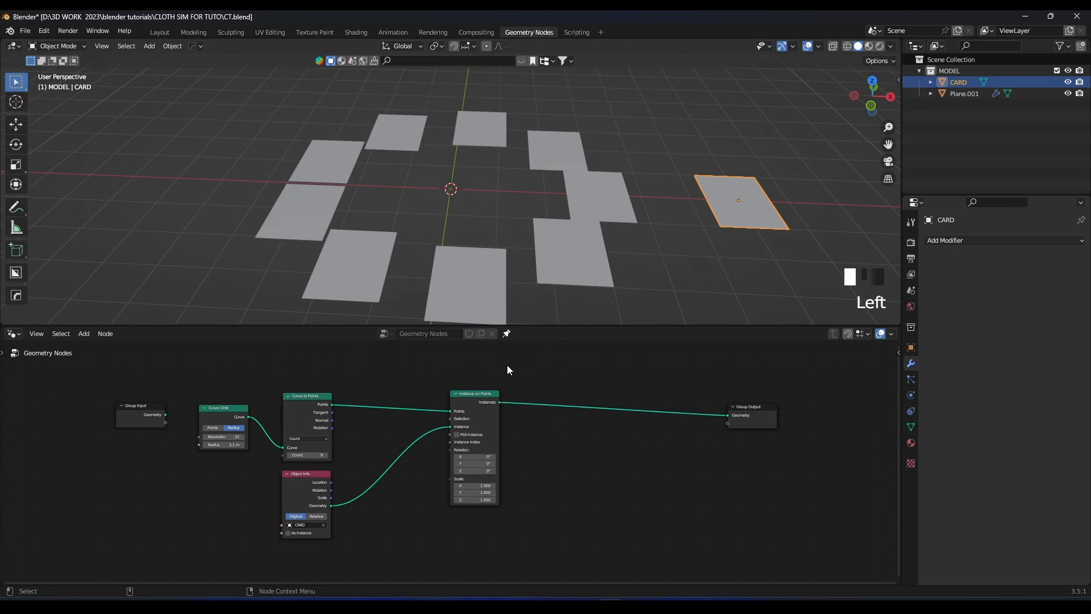
{"action": "left_click_drag", "start_coordinate": [460, 423], "coordinate": [559, 421]}
{"action": "scroll", "coordinate": [387, 374], "scroll_direction": "up", "scroll_amount": 1}
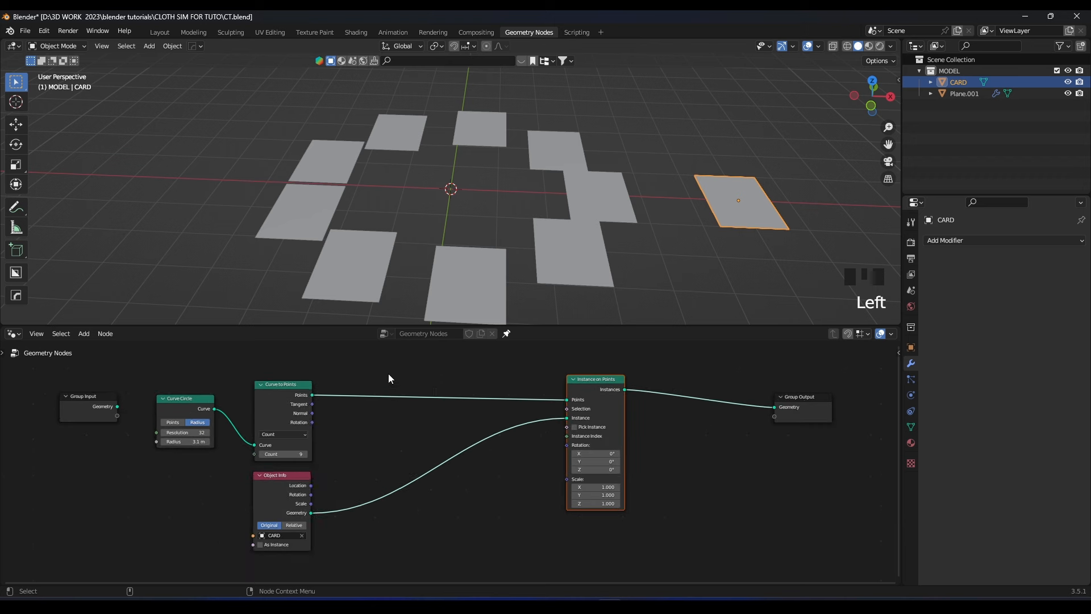
- Insert a Transform Geometry node on the link between Curve to Points and the Points input of Instance on Points
{"action": "key", "text": "shift+a"}
{"action": "left_click", "coordinate": [388, 371]}
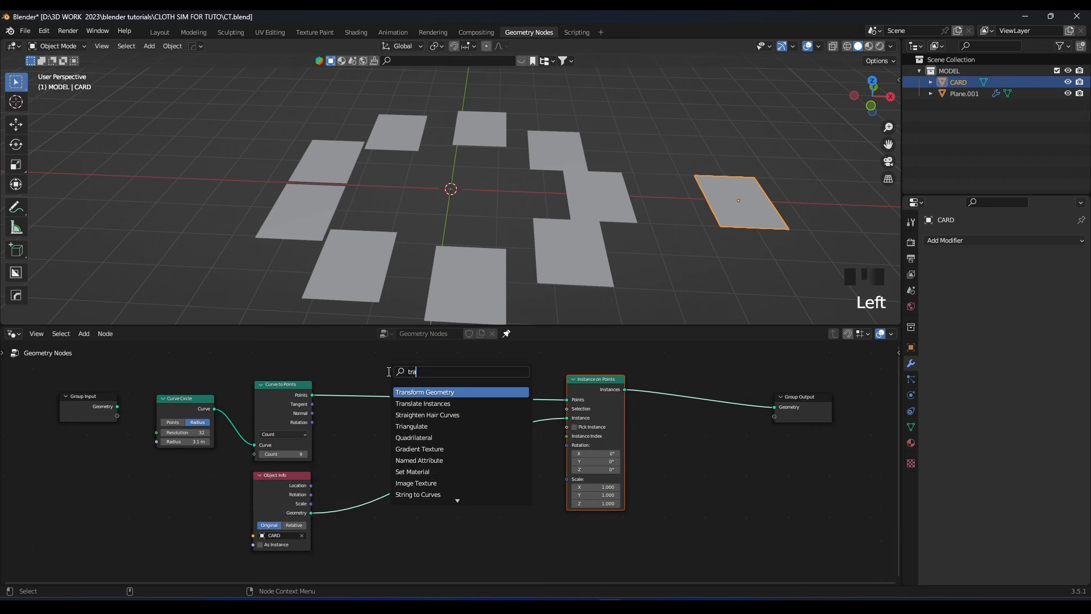
{"action": "key", "text": "Return"}
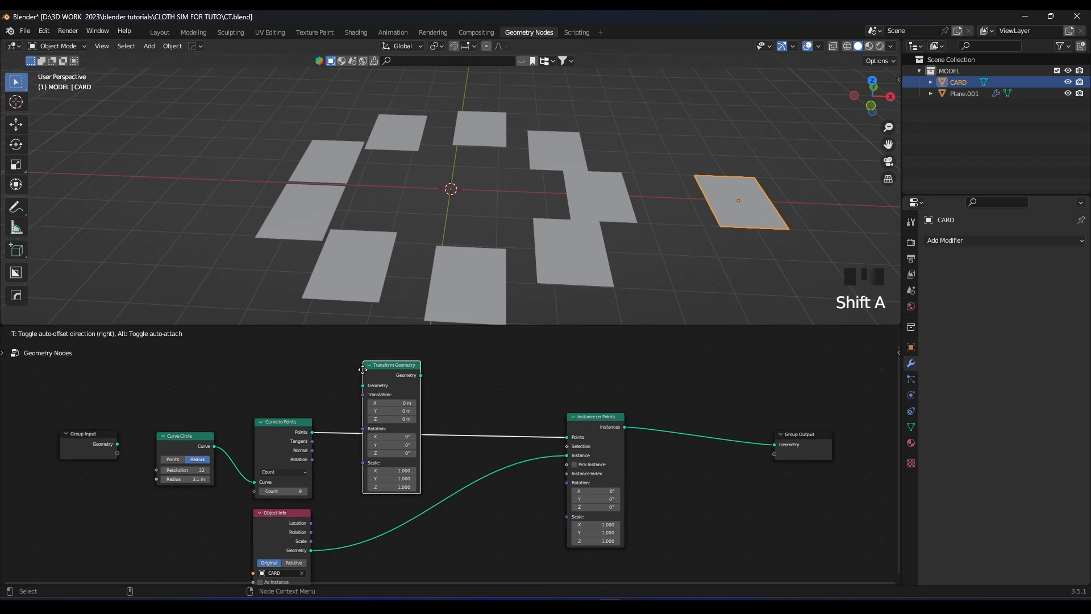
{"action": "left_click", "coordinate": [370, 384]}
{"action": "middle_click_drag", "start_coordinate": [425, 399], "coordinate": [449, 390], "text": "shift"}
- Duplicate the Transform Geometry node onto the link between Object Info and Instance on Points, and place it below the original
{"action": "key", "text": "shift+d"}
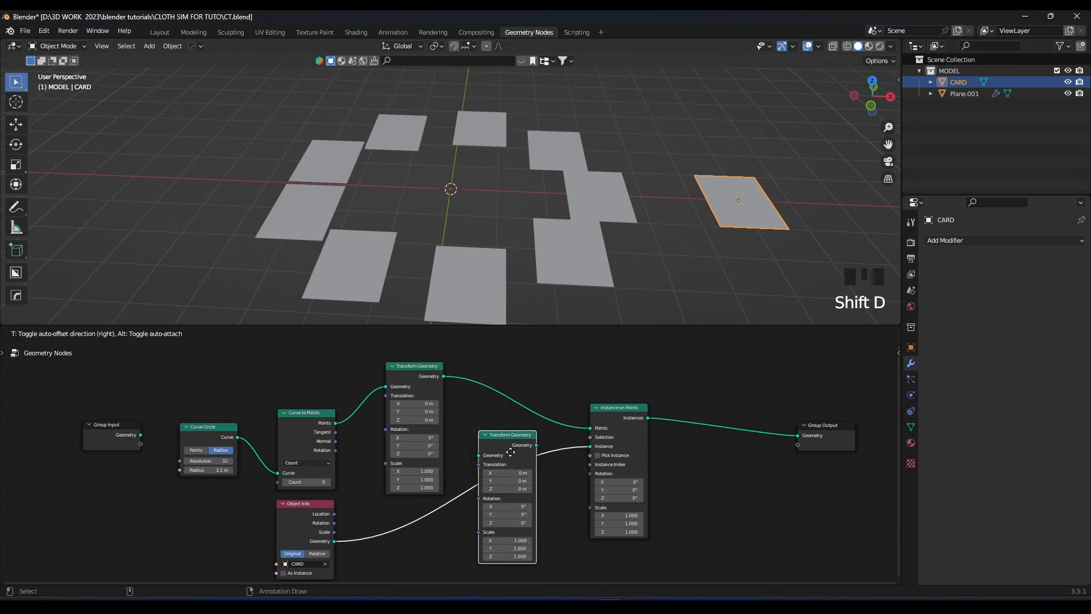
{"action": "left_click", "coordinate": [496, 475]}
{"action": "middle_click_drag", "start_coordinate": [496, 473], "coordinate": [508, 435], "text": "shift"}
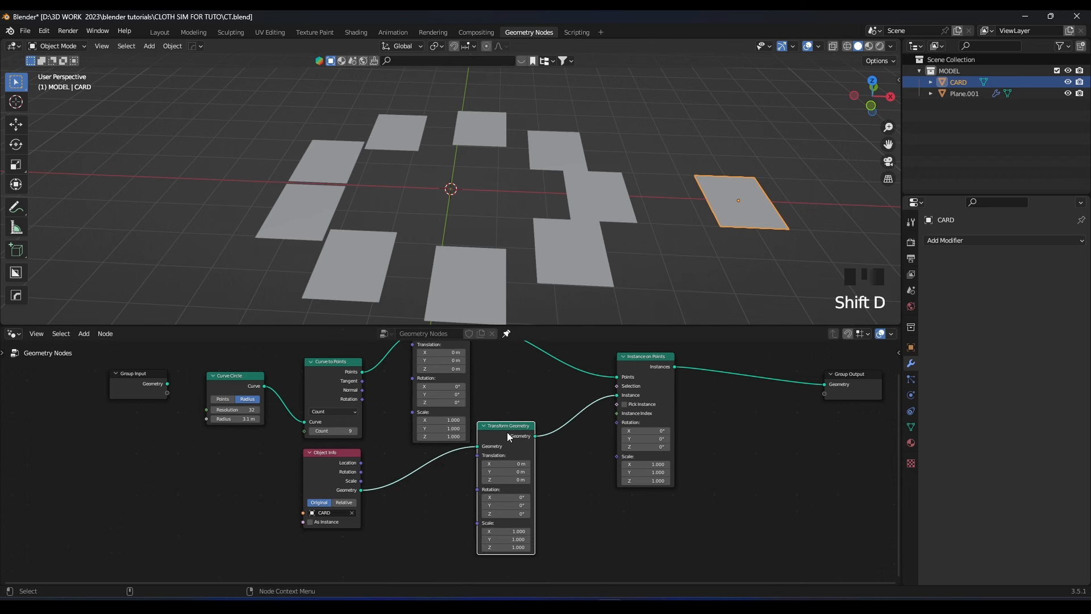
{"action": "left_click_drag", "start_coordinate": [508, 434], "coordinate": [444, 463]}
{"action": "scroll", "coordinate": [452, 452], "scroll_direction": "down", "scroll_amount": 3}
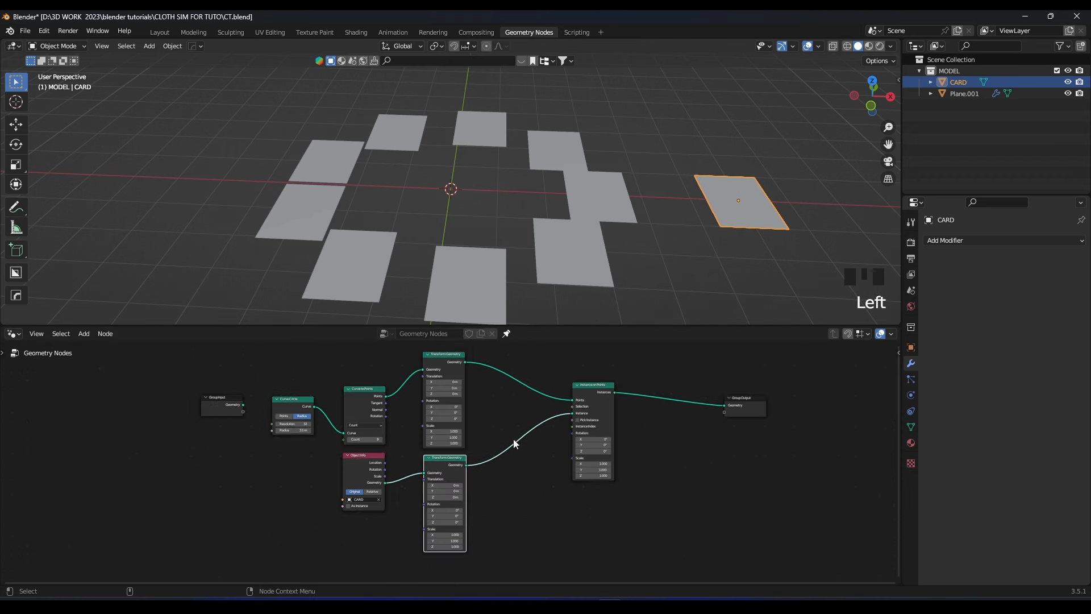
- Insert another Transform Geometry copy between Instance on Points and Group Output, and set its X rotation to 90°
{"action": "key", "text": "shift+d"}
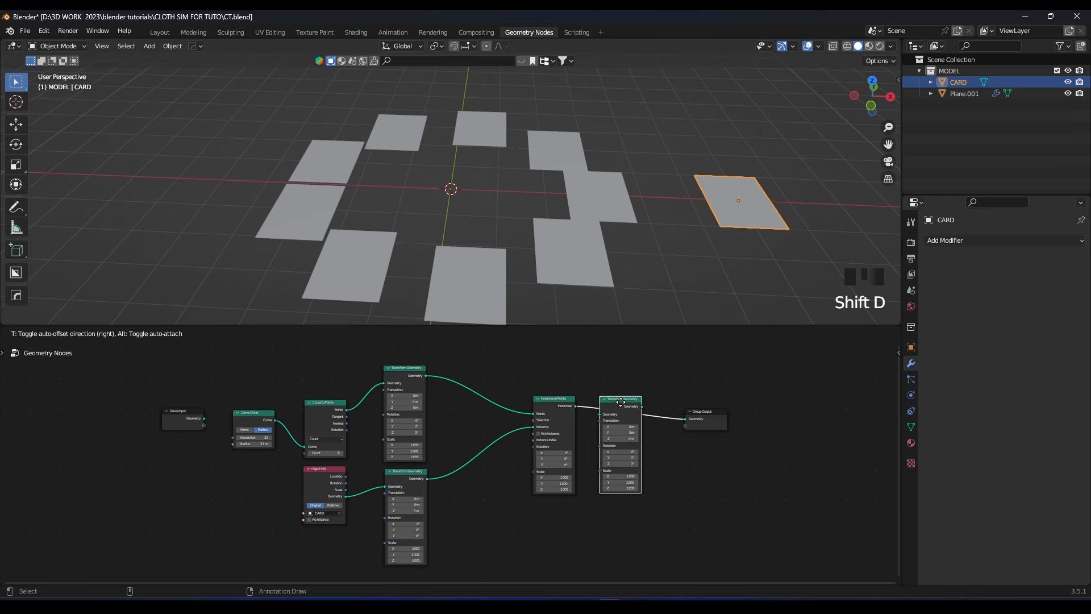
{"action": "scroll", "coordinate": [492, 454], "scroll_direction": "up", "scroll_amount": 2}
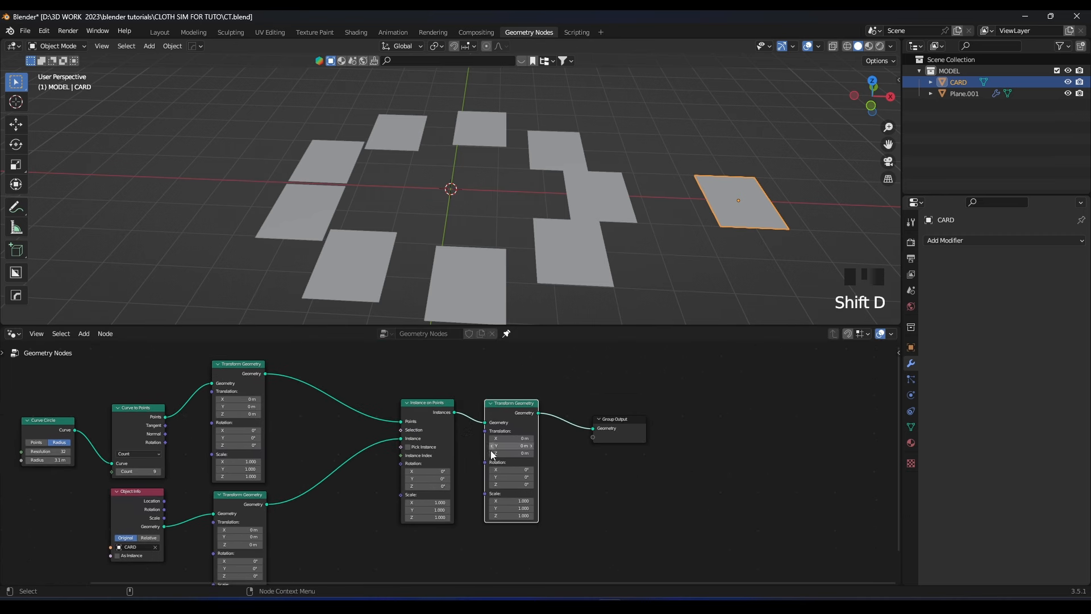
{"action": "left_click_drag", "start_coordinate": [518, 468], "coordinate": [511, 468]}
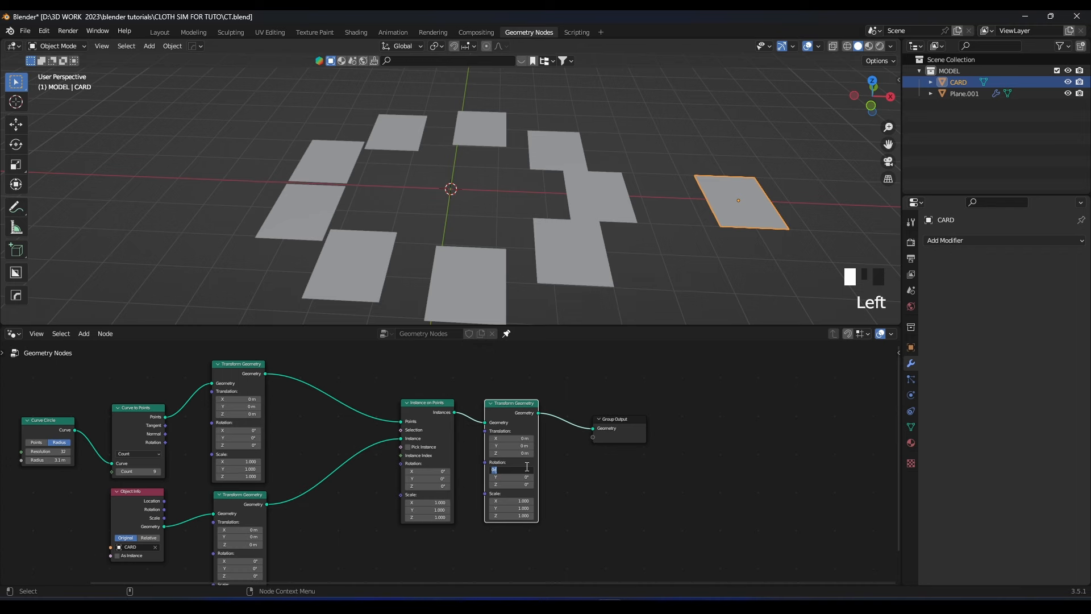
{"action": "type", "text": "90"}
{"action": "key", "text": "Return"}
{"action": "scroll", "coordinate": [536, 242], "scroll_direction": "down", "scroll_amount": 1}
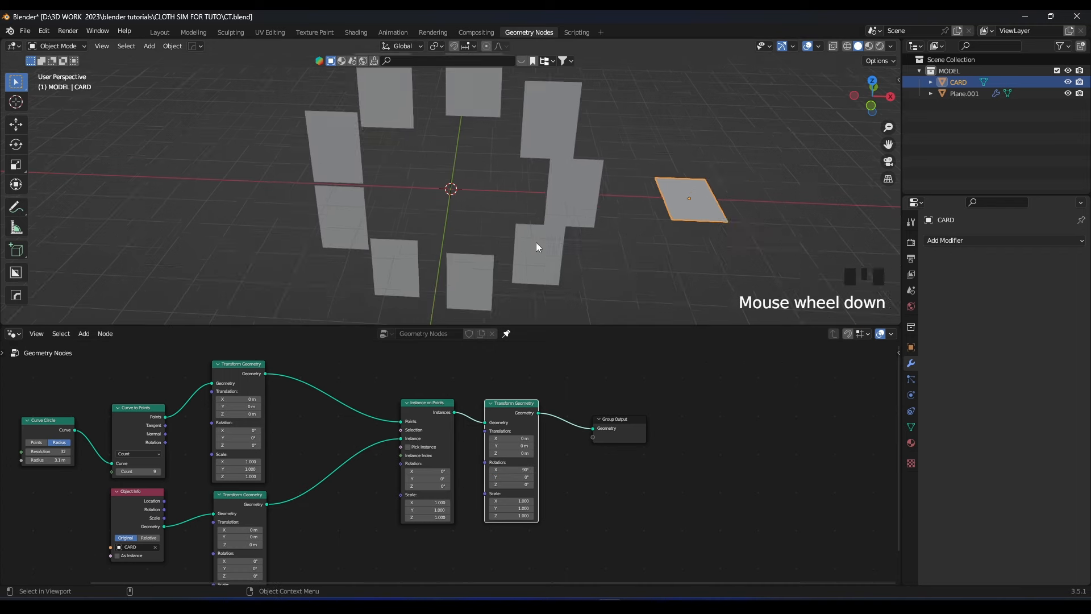
{"action": "mouse_move", "coordinate": [537, 242]}
{"action": "middle_mouse_down"}
{"action": "mouse_move", "coordinate": [527, 189]}
{"action": "mouse_move", "coordinate": [528, 223]}
{"action": "middle_mouse_up"}
{"action": "scroll", "coordinate": [526, 191], "scroll_direction": "down", "scroll_amount": 2}
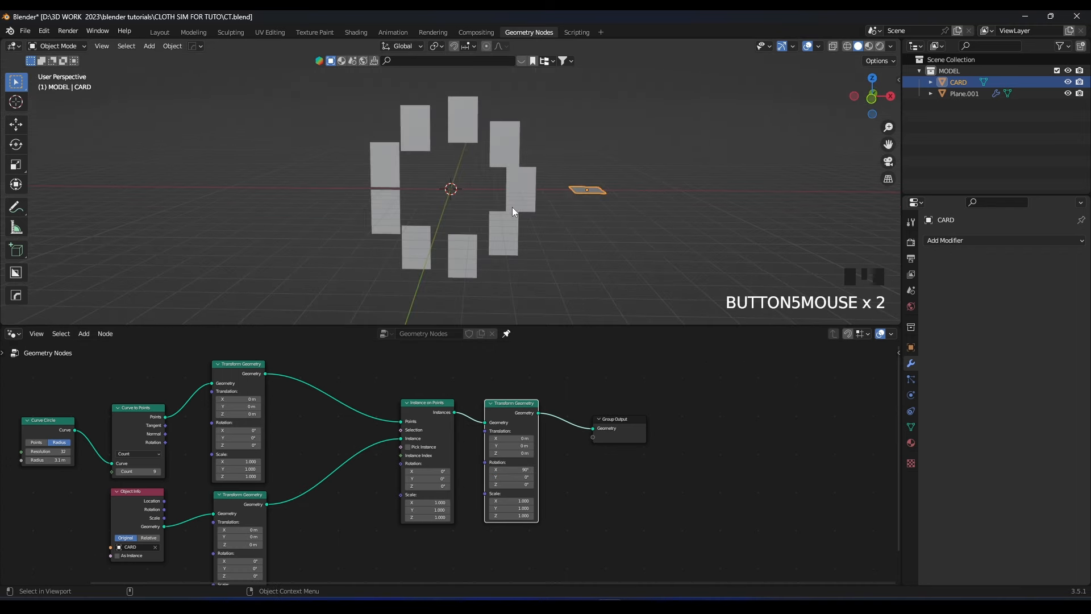
{"action": "scroll", "coordinate": [512, 207], "scroll_direction": "up", "scroll_amount": 2}
{"action": "scroll", "coordinate": [455, 460], "scroll_direction": "up", "scroll_amount": 2}
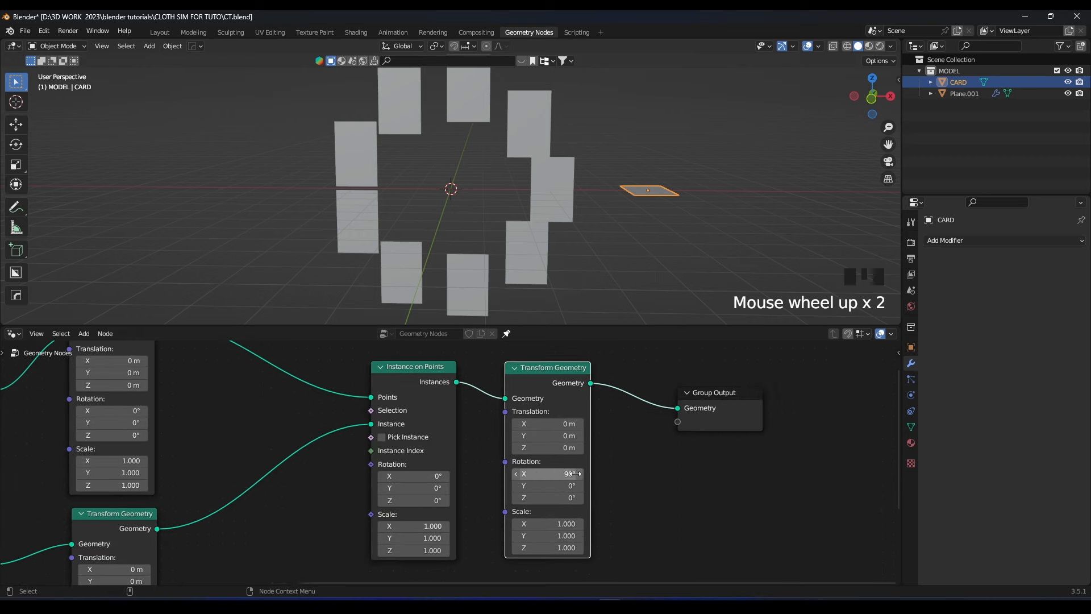
- Move the Object Info node down beside the Transform Geometry node it feeds
{"action": "scroll", "coordinate": [482, 206], "scroll_direction": "down", "scroll_amount": 3}
{"action": "middle_click_drag", "start_coordinate": [306, 405], "coordinate": [531, 446]}
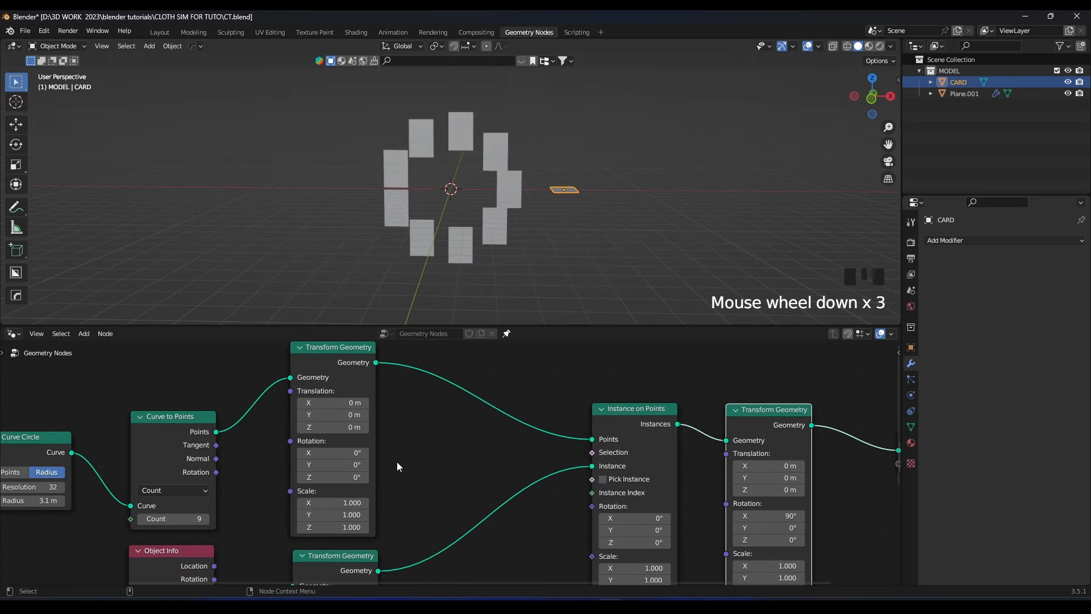
{"action": "scroll", "coordinate": [397, 461], "scroll_direction": "down", "scroll_amount": 2}
{"action": "middle_click_drag", "start_coordinate": [396, 462], "coordinate": [446, 385]}
{"action": "scroll", "coordinate": [415, 436], "scroll_direction": "up", "scroll_amount": 1}
{"action": "scroll", "coordinate": [436, 492], "scroll_direction": "up", "scroll_amount": 1}
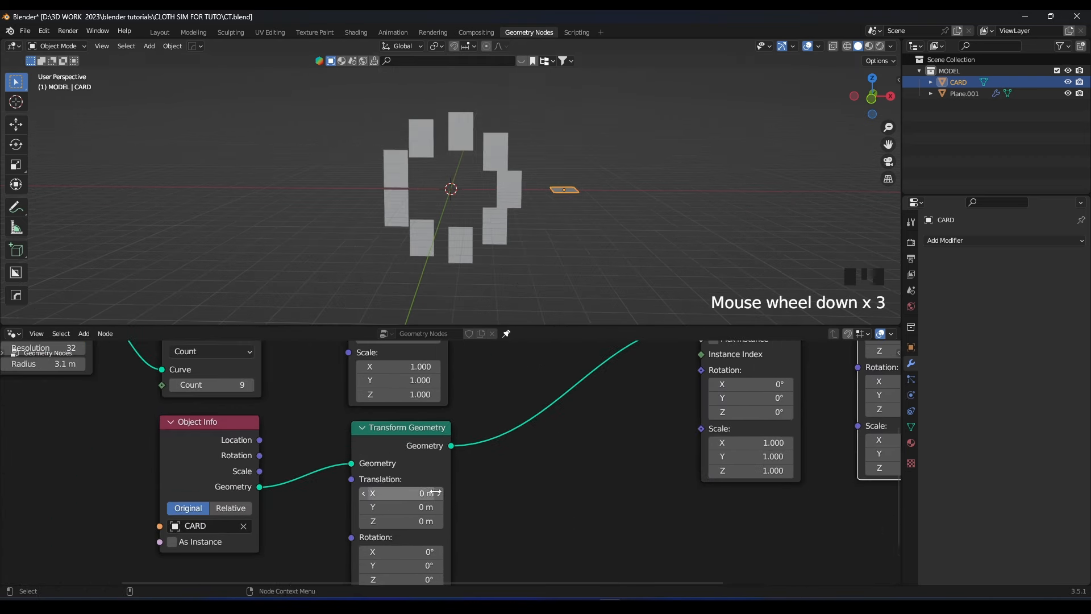
{"action": "middle_click_drag", "start_coordinate": [436, 491], "coordinate": [449, 438]}
{"action": "scroll", "coordinate": [444, 465], "scroll_direction": "down", "scroll_amount": 1}
{"action": "left_click_drag", "start_coordinate": [257, 407], "coordinate": [252, 446]}
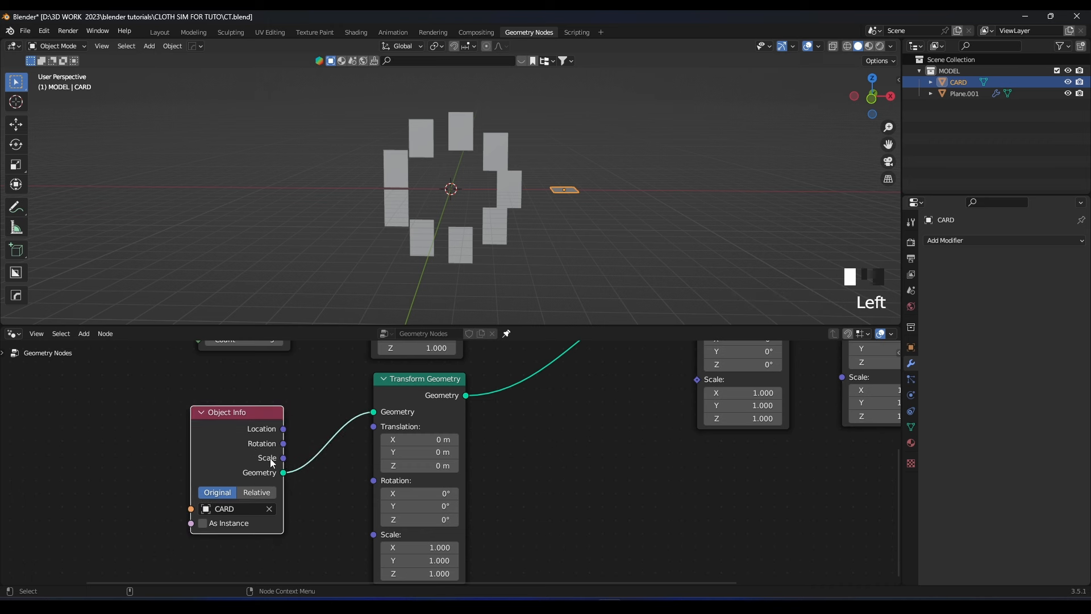
- Try out rotation values on the two Transform Geometry nodes that feed Instance on Points
{"action": "middle_click_drag", "start_coordinate": [405, 507], "coordinate": [404, 494]}
{"action": "left_click_drag", "start_coordinate": [415, 493], "coordinate": [449, 484]}
{"action": "right_click", "coordinate": [433, 506]}
{"action": "right_click", "coordinate": [432, 483]}
{"action": "middle_click_drag", "start_coordinate": [443, 423], "coordinate": [436, 513]}
{"action": "middle_click_drag", "start_coordinate": [427, 444], "coordinate": [427, 508]}
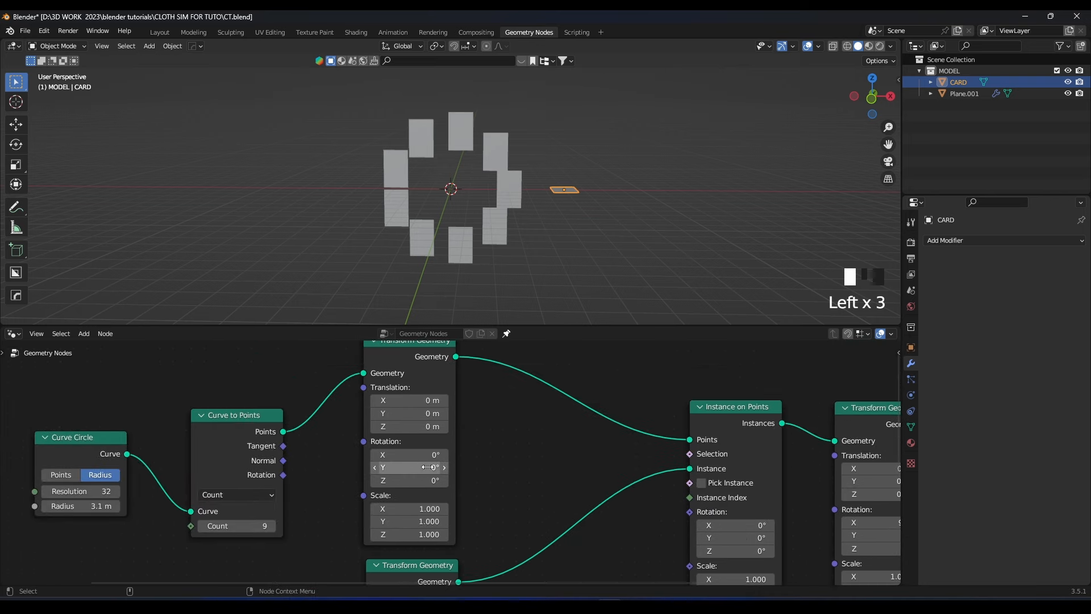
{"action": "left_click_drag", "start_coordinate": [431, 466], "coordinate": [458, 480]}
{"action": "right_click", "coordinate": [431, 466]}
{"action": "right_click", "coordinate": [458, 480]}
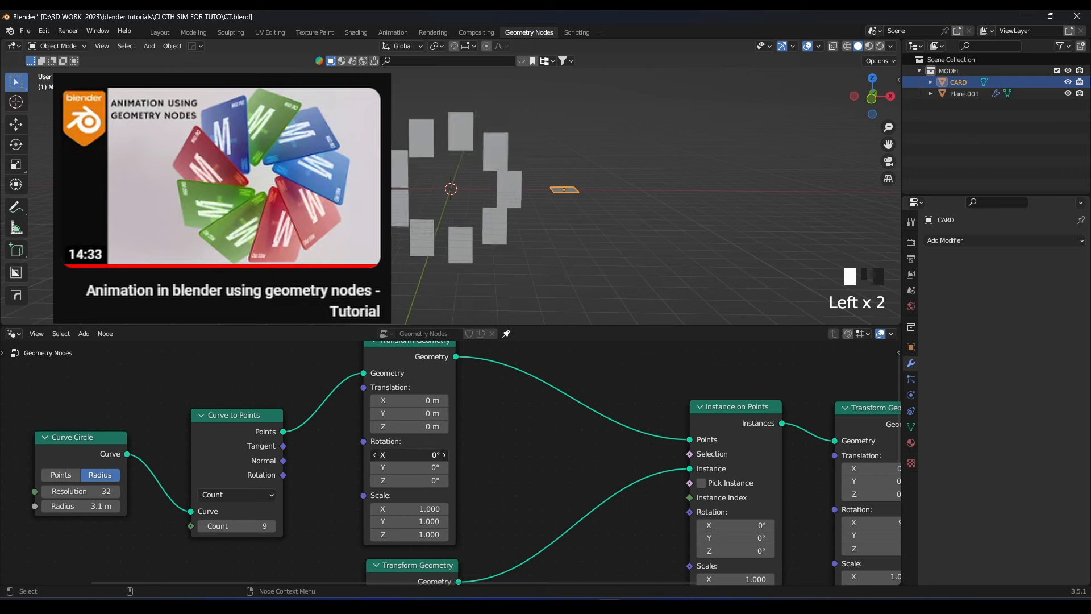
- Reduce the Curve Circle radius to 1.88 m
{"action": "scroll", "coordinate": [486, 447], "scroll_direction": "down", "scroll_amount": 1}
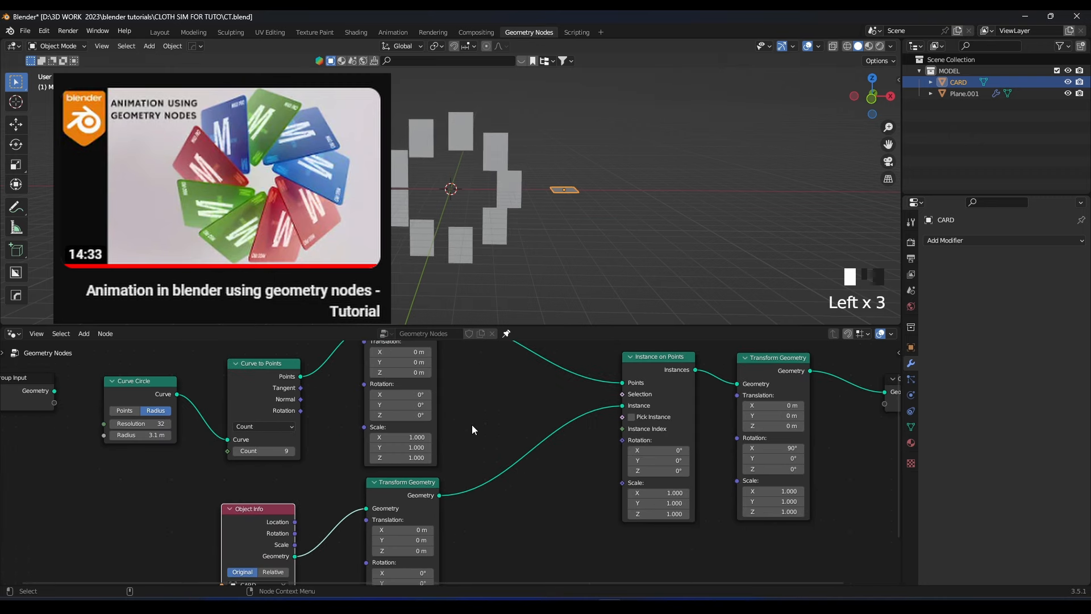
{"action": "left_click_drag", "start_coordinate": [131, 433], "coordinate": [82, 433], "text": "shift"}
{"action": "scroll", "coordinate": [398, 529], "scroll_direction": "down", "scroll_amount": 2, "text": "shift"}
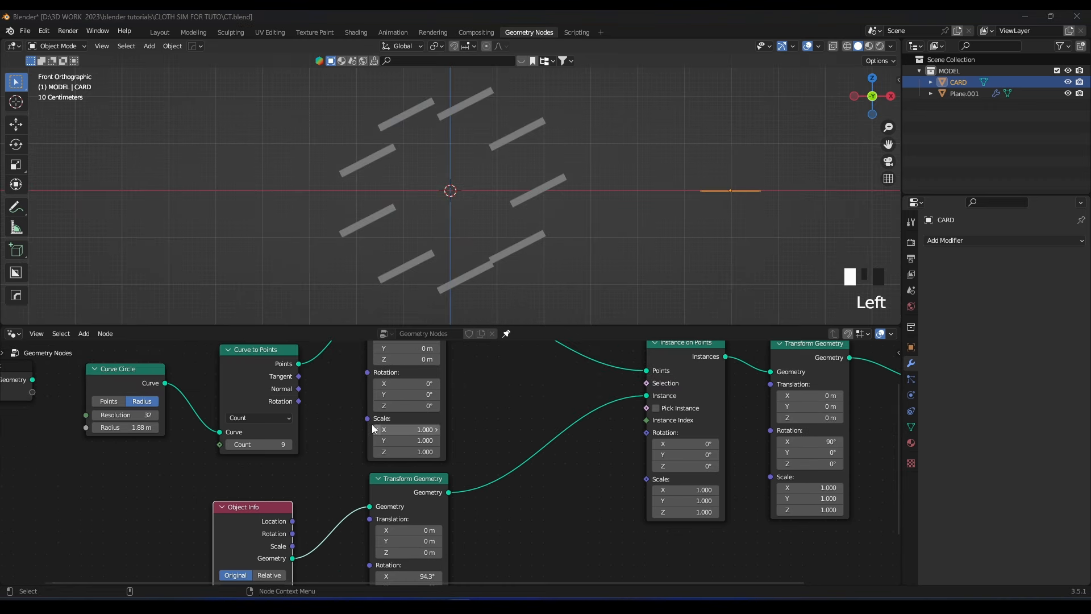
- Connect the Rotation output of Curve to Points to the Rotation input of Instance on Points
{"action": "middle_click_drag", "start_coordinate": [343, 389], "coordinate": [387, 430]}
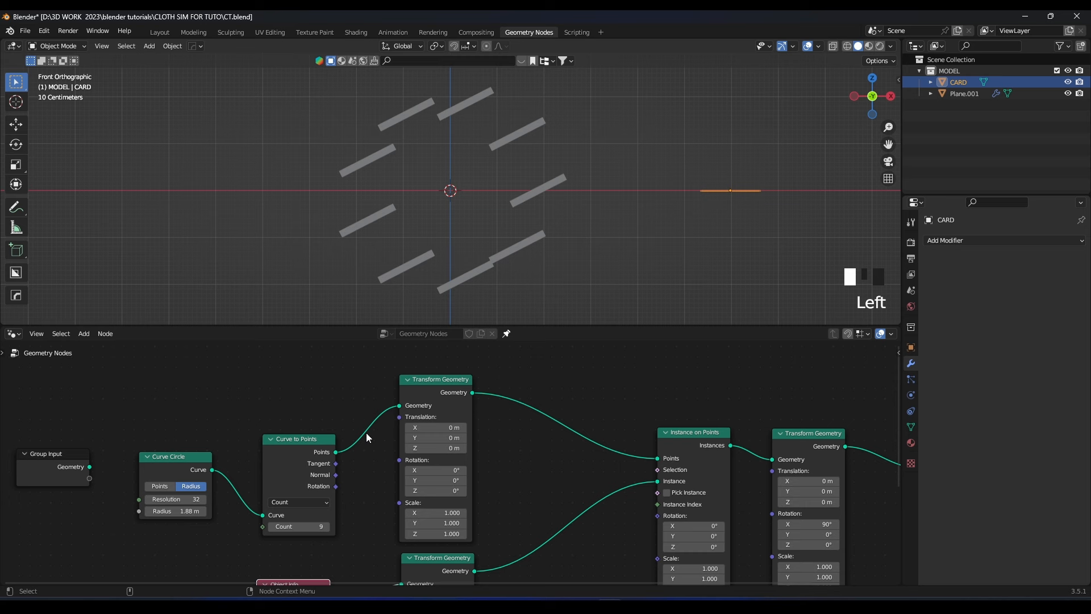
{"action": "mouse_move", "coordinate": [336, 486]}
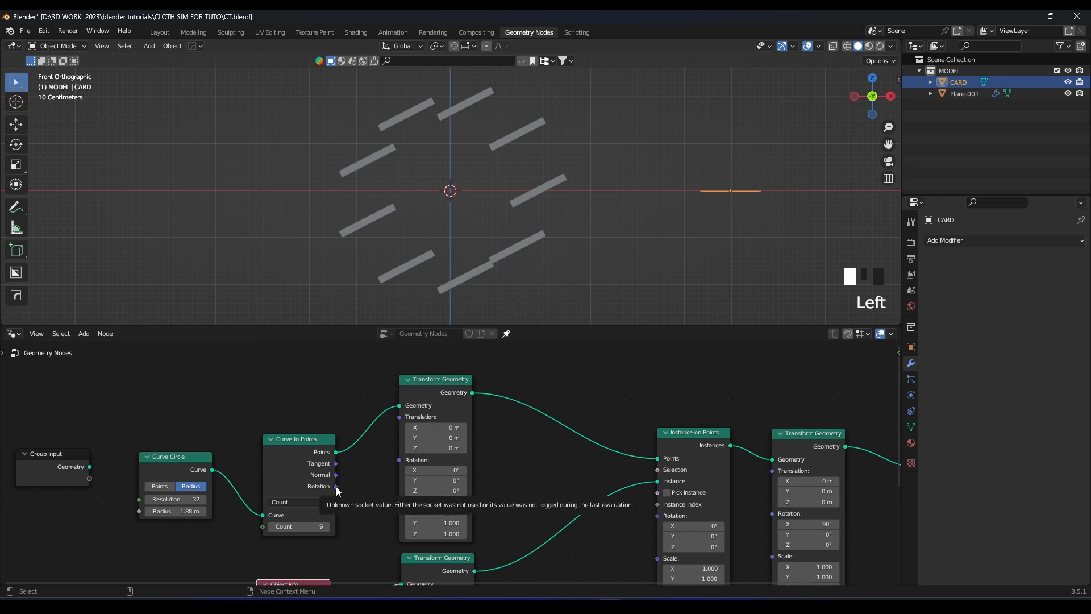
{"action": "left_click_drag", "start_coordinate": [335, 486], "coordinate": [667, 516]}
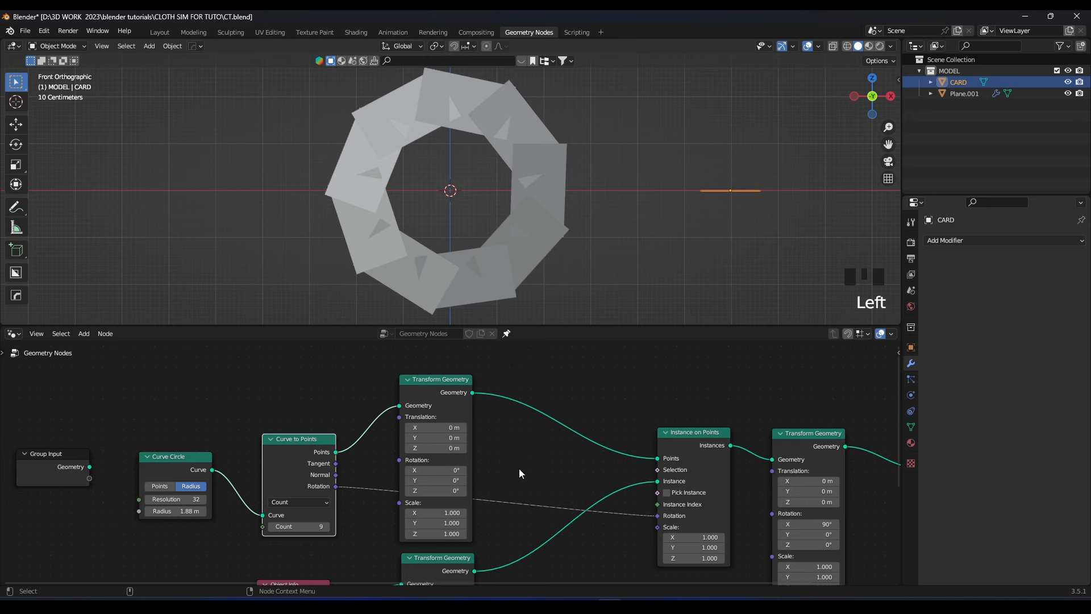
{"action": "scroll", "coordinate": [517, 477], "scroll_direction": "down", "scroll_amount": 1}
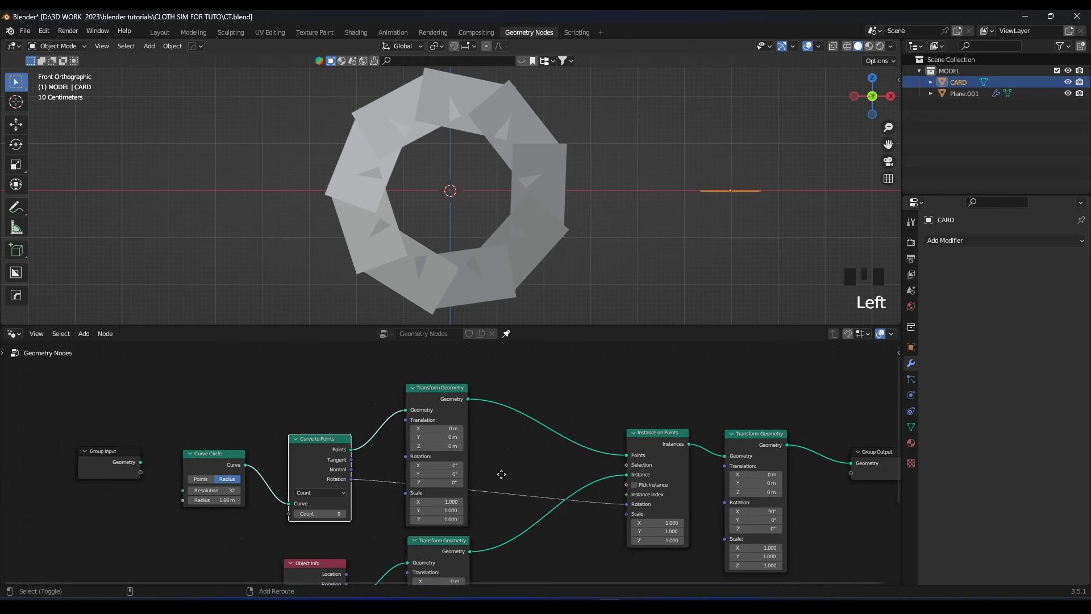
- Set the rotation of the Transform Geometry node fed by Object Info to X 31.5°, Y 39° and Z 0°
{"action": "middle_click_drag", "start_coordinate": [462, 502], "coordinate": [445, 398]}
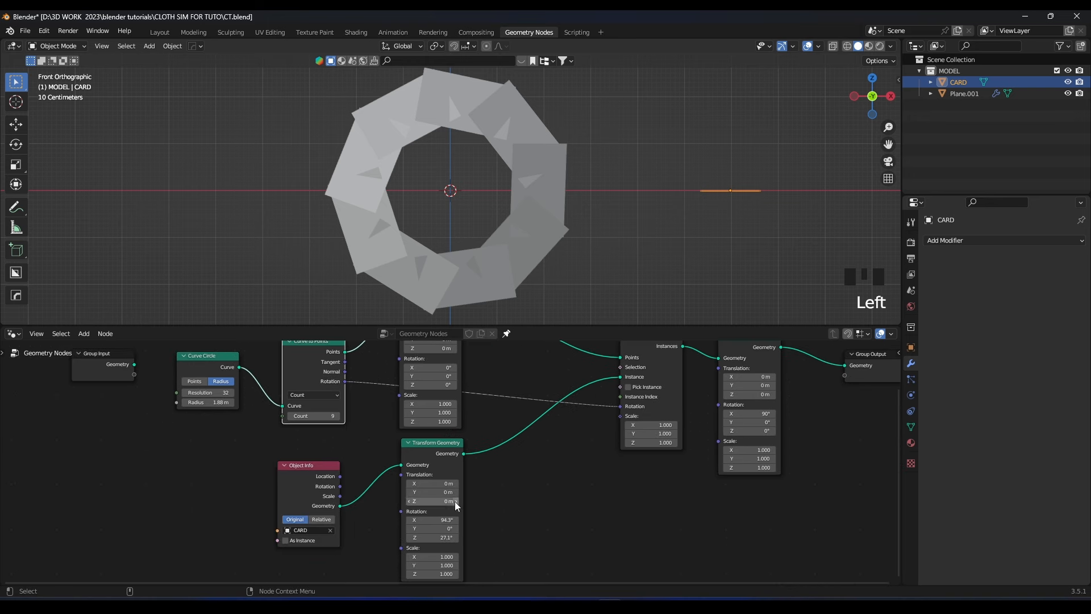
{"action": "type", "text": "0"}
{"action": "key", "text": "Return"}
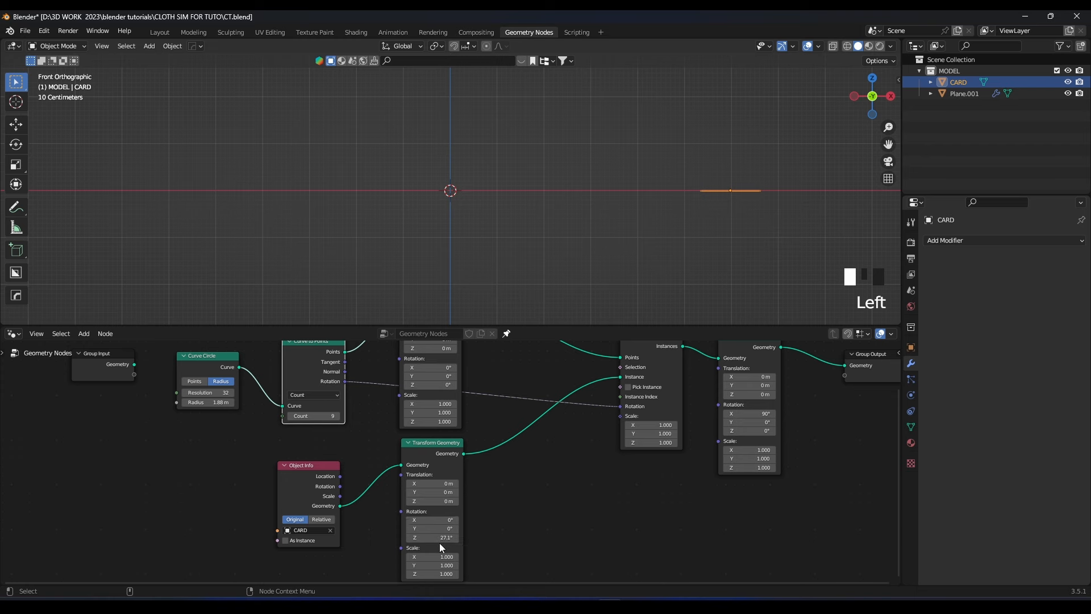
{"action": "left_click", "coordinate": [442, 538]}
{"action": "scroll", "coordinate": [469, 214], "scroll_direction": "down", "scroll_amount": 2}
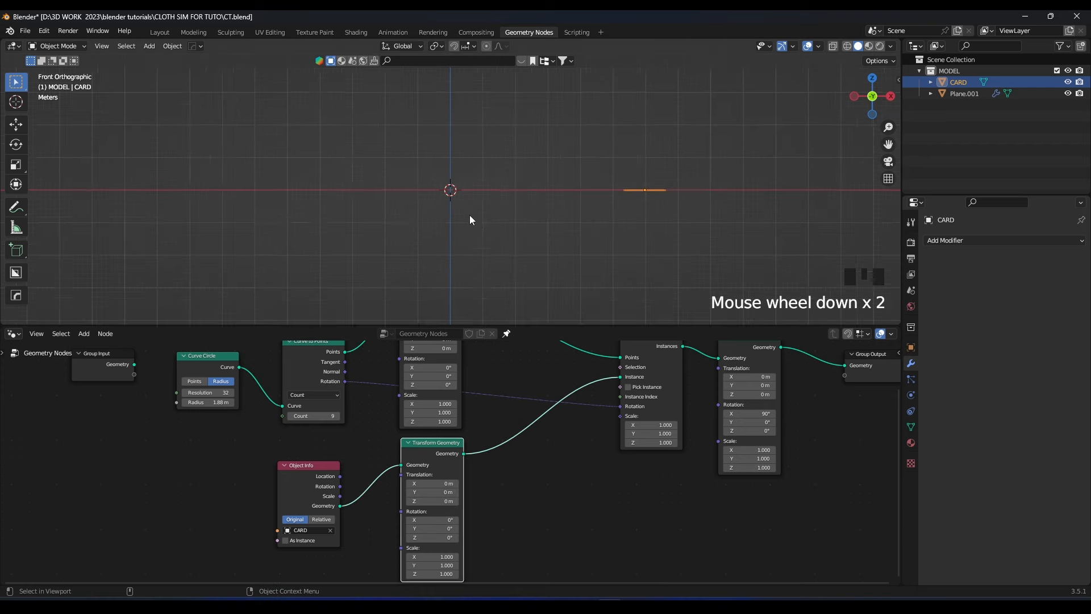
{"action": "mouse_move", "coordinate": [469, 215]}
{"action": "middle_mouse_down"}
{"action": "mouse_move", "coordinate": [483, 255]}
{"action": "mouse_move", "coordinate": [479, 217]}
{"action": "middle_mouse_up"}
{"action": "scroll", "coordinate": [479, 217], "scroll_direction": "up", "scroll_amount": 2}
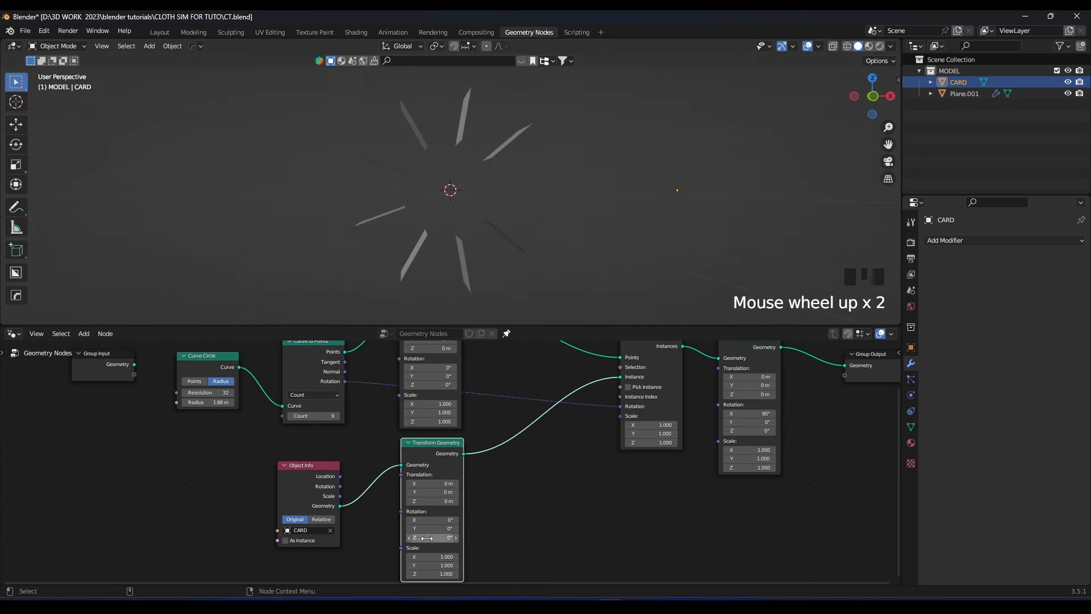
{"action": "left_click_drag", "start_coordinate": [427, 537], "coordinate": [448, 519]}
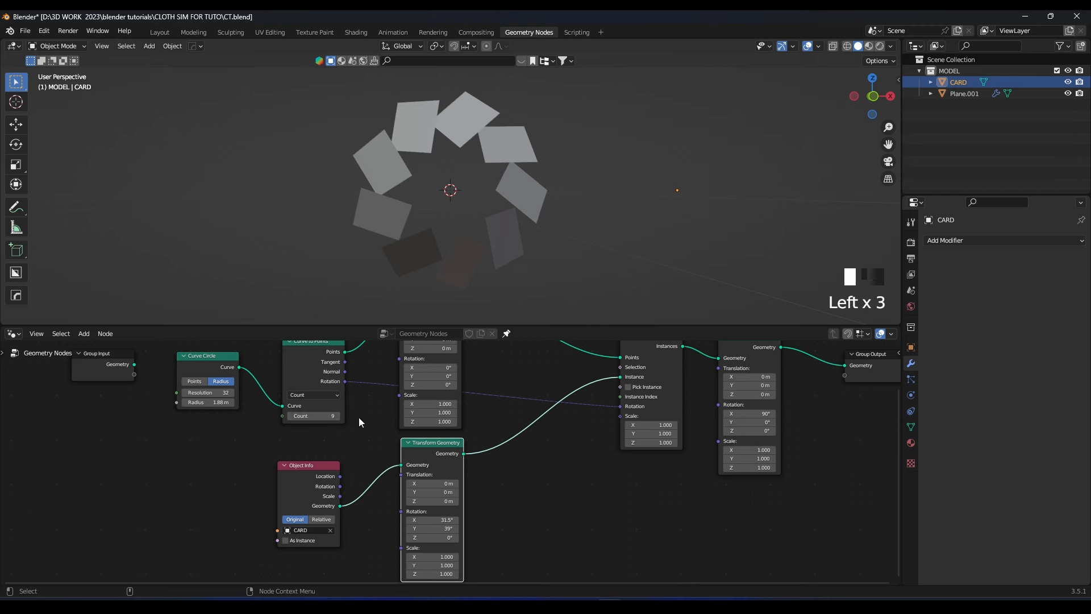
- Raise the Curve to Points count to 13 and reduce the Curve Circle radius to 1.47 m
{"action": "left_click_drag", "start_coordinate": [312, 415], "coordinate": [324, 416]}
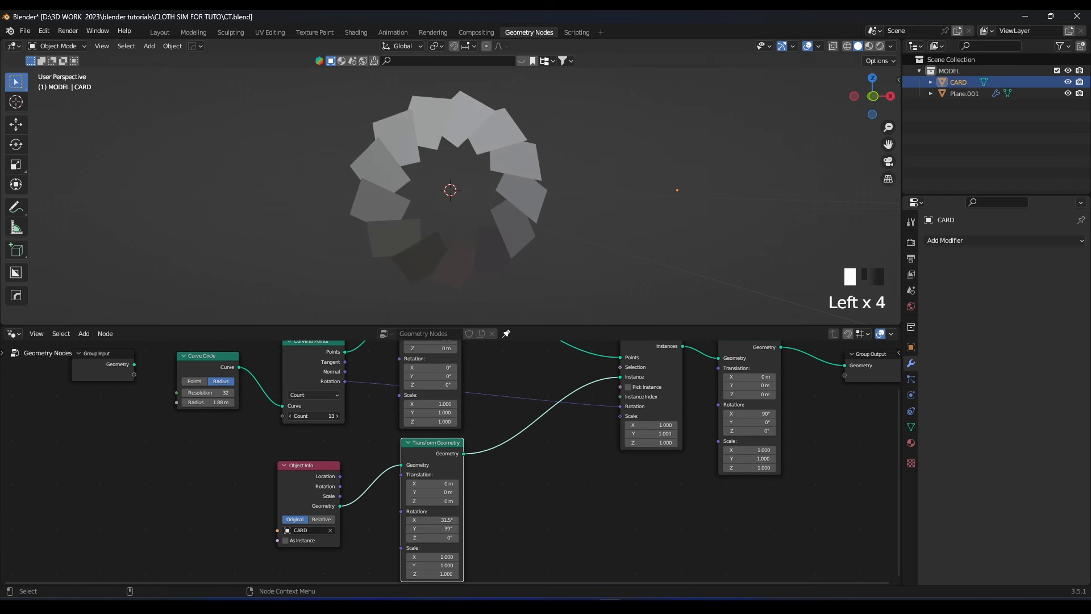
{"action": "middle_click_drag", "start_coordinate": [408, 398], "coordinate": [427, 462]}
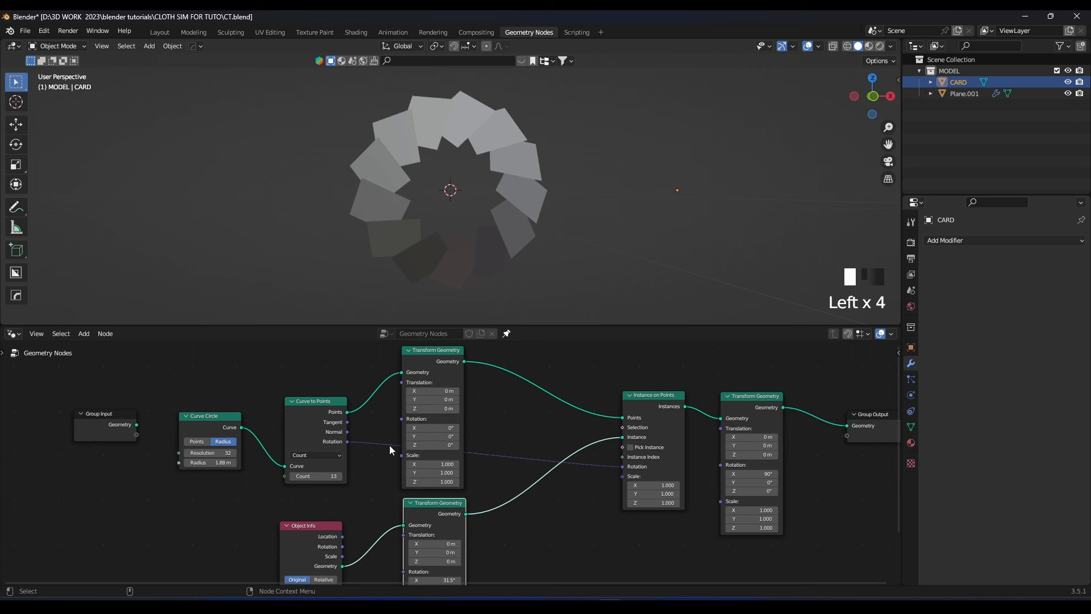
{"action": "mouse_move", "coordinate": [210, 463]}
{"action": "left_mouse_down", "text": "shift"}
{"action": "mouse_move", "coordinate": [170, 462]}
{"action": "mouse_move", "coordinate": [196, 462]}
{"action": "left_mouse_up", "text": "shift"}
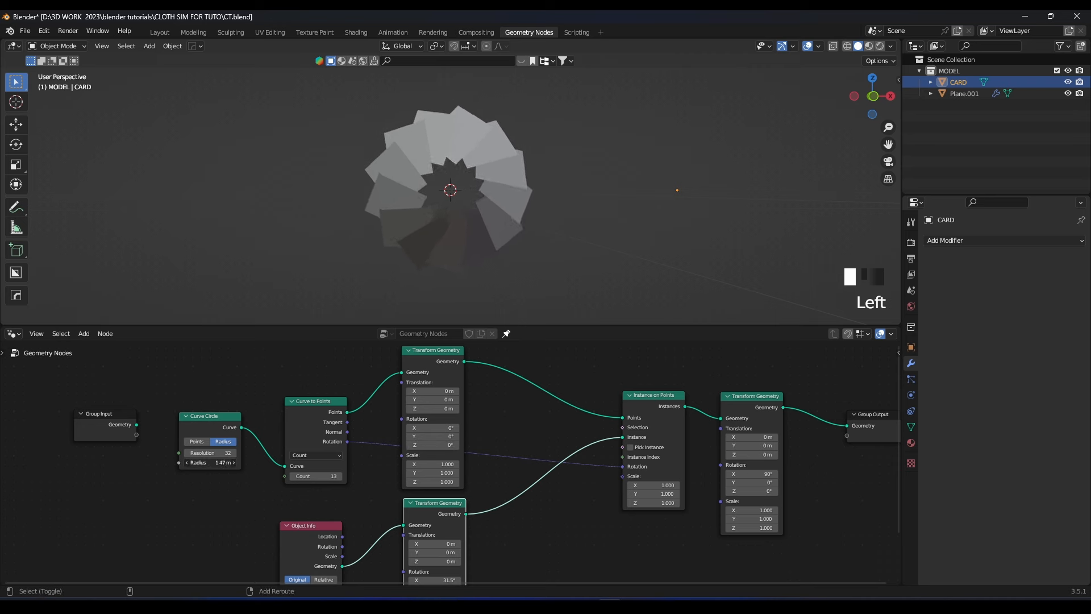
- Collapse the card ring's Geometry Nodes modifier and enlarge the 3D viewport area slightly
{"action": "middle_click_drag", "start_coordinate": [367, 205], "coordinate": [411, 203]}
{"action": "left_click", "coordinate": [488, 188]}
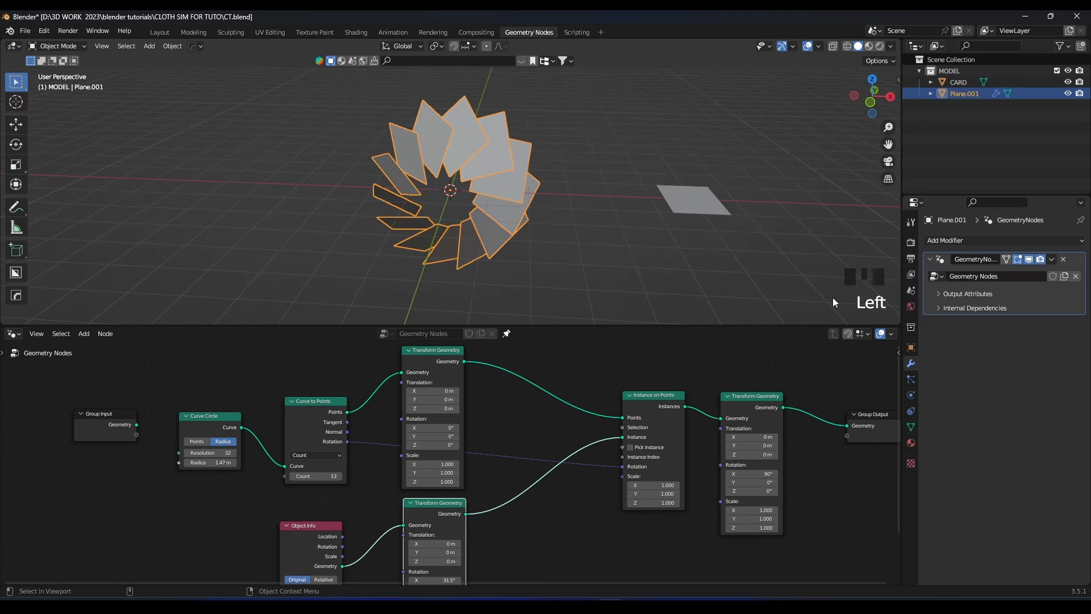
{"action": "left_click", "coordinate": [930, 260]}
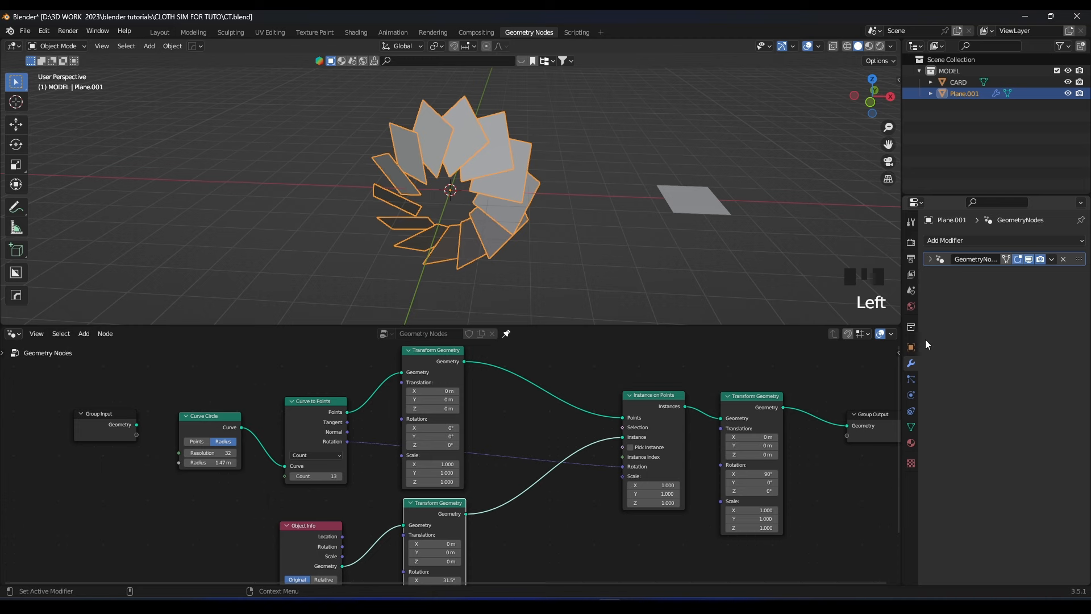
{"action": "middle_click_drag", "start_coordinate": [603, 225], "coordinate": [561, 180]}
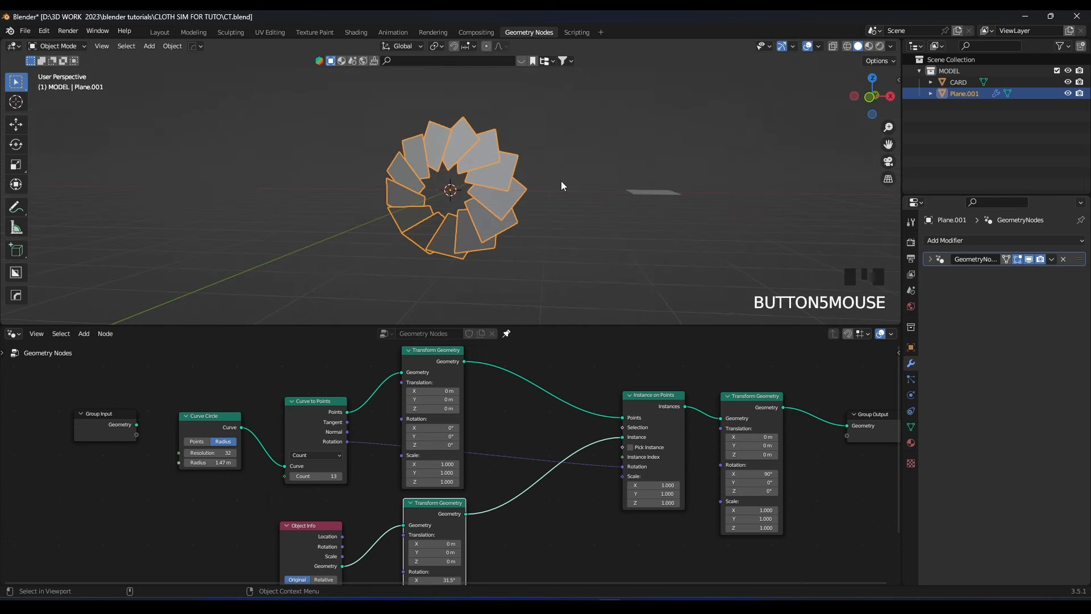
{"action": "key", "text": "KP_1"}
{"action": "scroll", "coordinate": [467, 177], "scroll_direction": "up", "scroll_amount": 1}
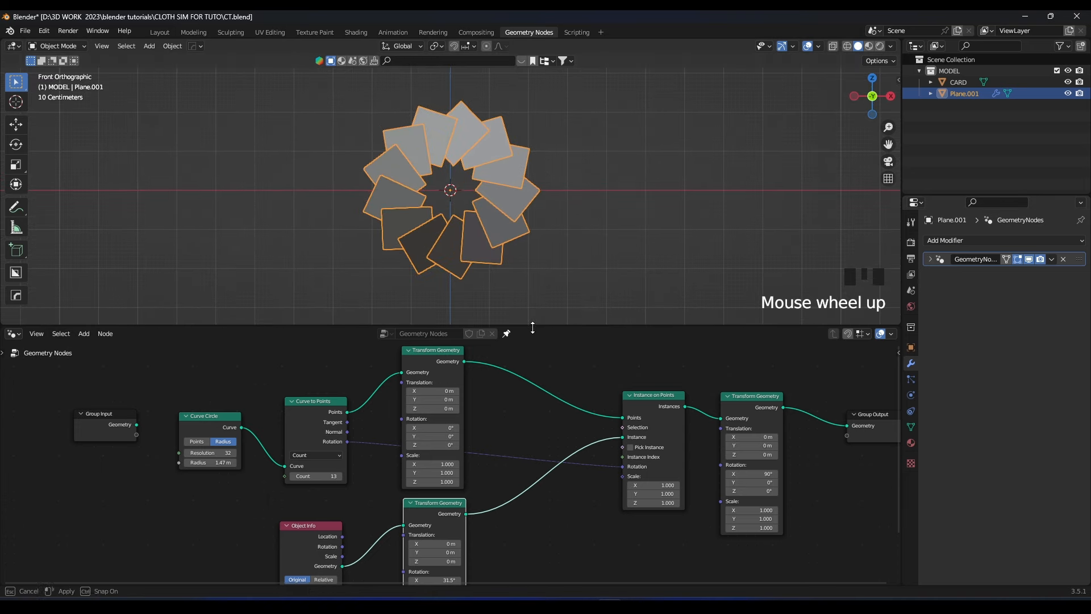
{"action": "left_click_drag", "start_coordinate": [463, 326], "coordinate": [462, 351]}
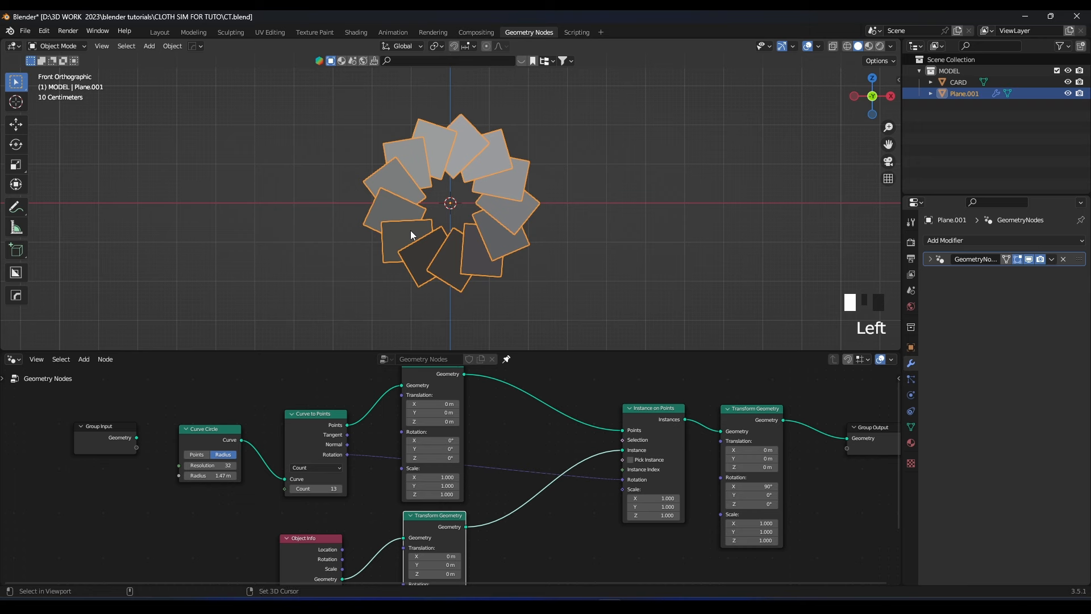
- Add a Bezier circle at the centre of the card ring and rotate it 90° about the X axis
{"action": "key", "text": "shift+a"}
{"action": "mouse_move", "coordinate": [372, 242]}
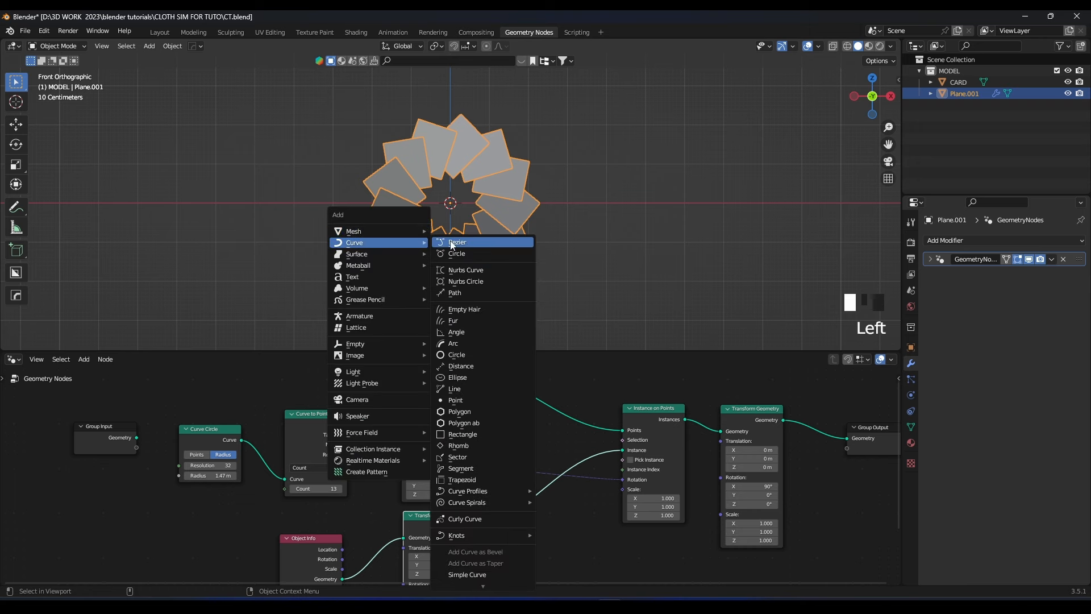
{"action": "left_click", "coordinate": [475, 255]}
{"action": "key", "text": "r"}
{"action": "key", "text": "x"}
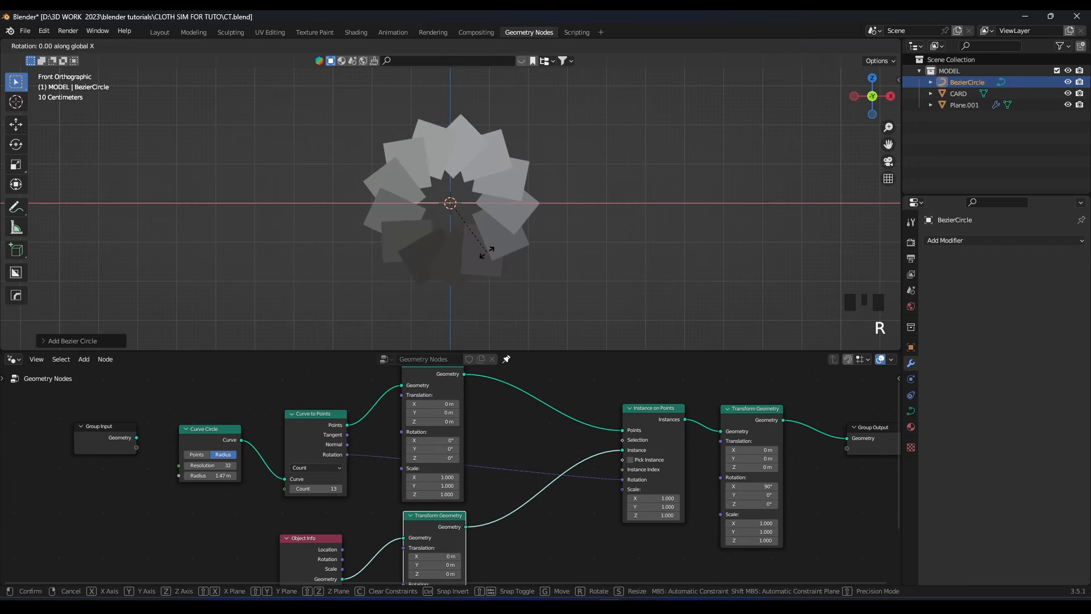
{"action": "key", "text": "Return"}
- Scale the Bezier circle to about 1.6 in wireframe display and move it along Y to about -0.815 m
{"action": "key", "text": "shift+z"}
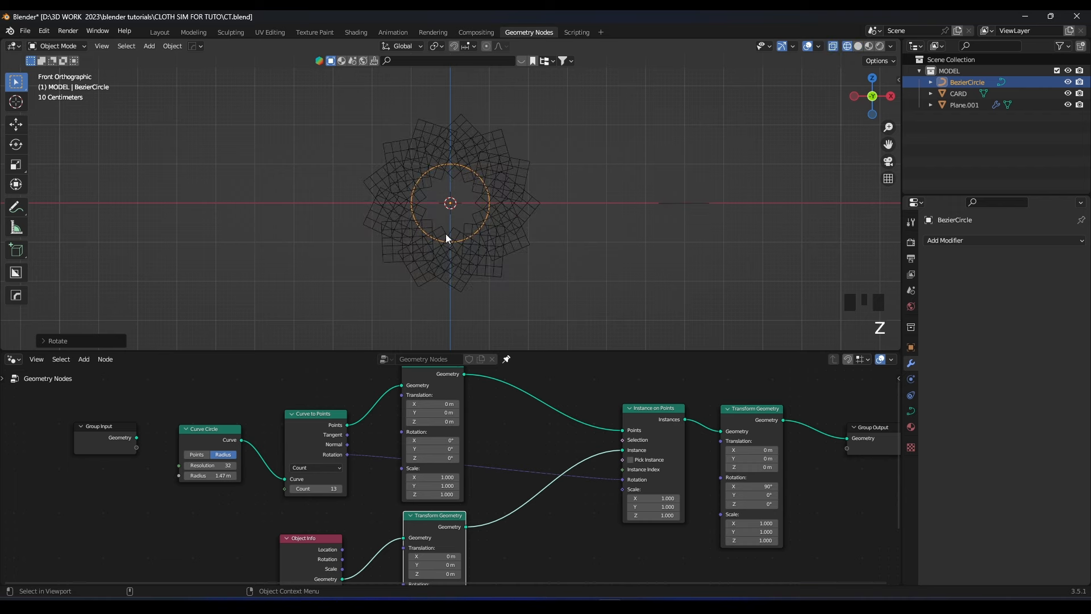
{"action": "key", "text": "s"}
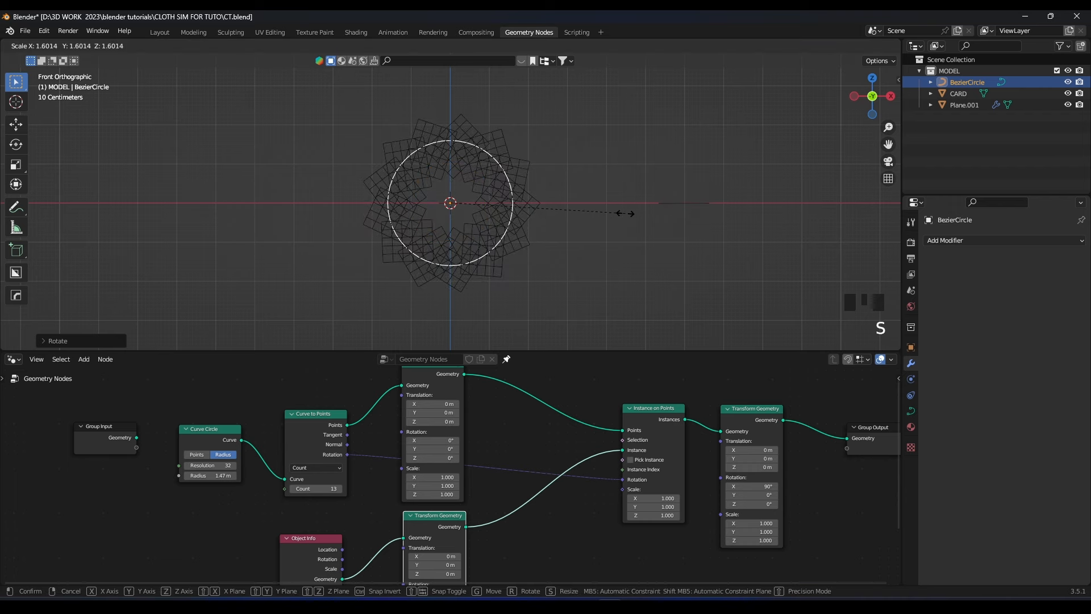
{"action": "left_click", "coordinate": [625, 215]}
{"action": "middle_click_drag", "start_coordinate": [560, 212], "coordinate": [431, 217]}
{"action": "key", "text": "g"}
{"action": "key", "text": "y"}
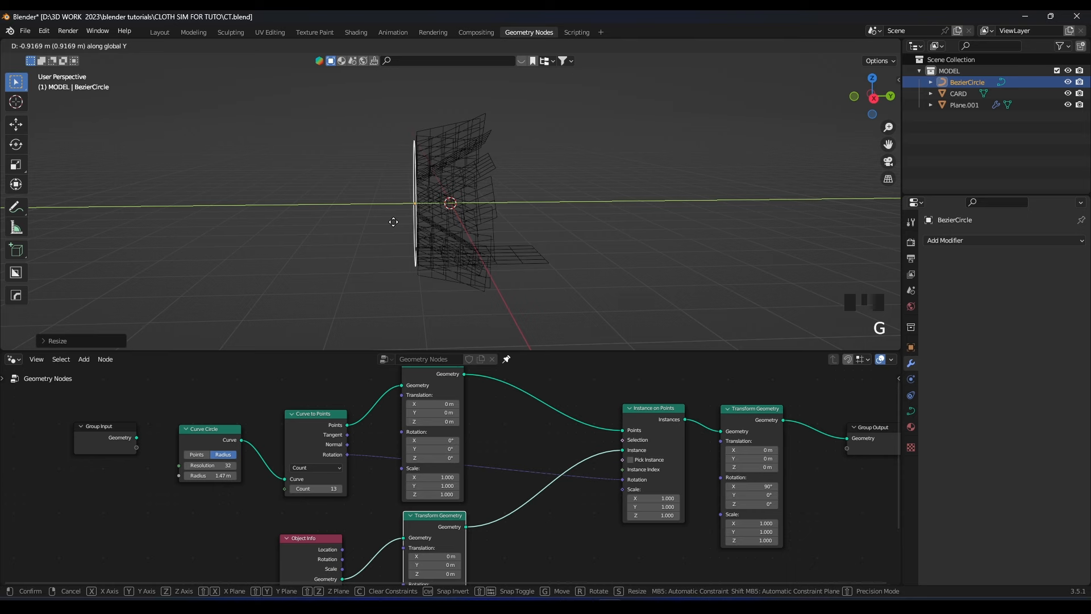
{"action": "left_click", "coordinate": [398, 223]}
- Add a UV sphere at the ring's centre, scale it down to a small ball and return to solid display
{"action": "middle_click_drag", "start_coordinate": [399, 224], "coordinate": [515, 217]}
{"action": "key", "text": "shift+a"}
{"action": "mouse_move", "coordinate": [469, 207]}
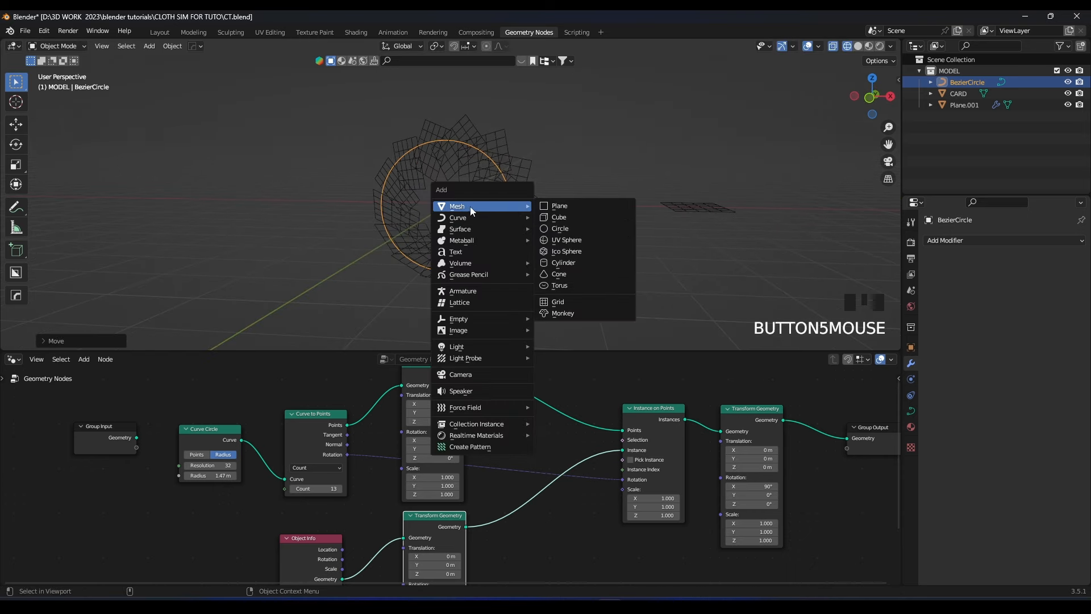
{"action": "left_click", "coordinate": [547, 239]}
{"action": "key", "text": "s"}
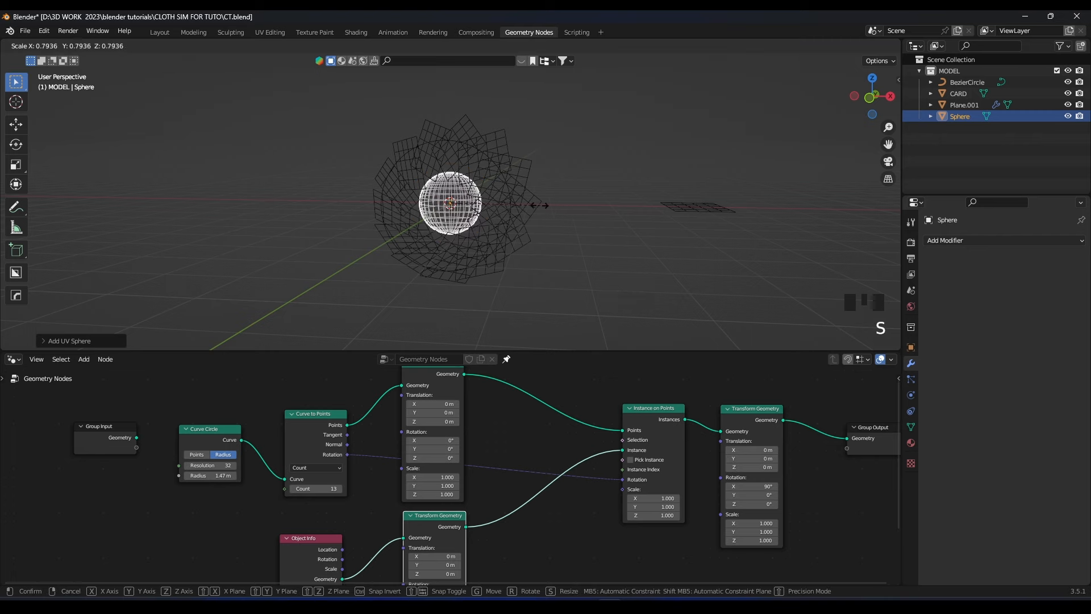
{"action": "left_click", "coordinate": [483, 209]}
{"action": "mouse_move", "coordinate": [481, 210]}
{"action": "middle_mouse_down"}
{"action": "mouse_move", "coordinate": [441, 214]}
{"action": "mouse_move", "coordinate": [532, 192]}
{"action": "mouse_move", "coordinate": [477, 197]}
{"action": "middle_mouse_up"}
{"action": "scroll", "coordinate": [441, 213], "scroll_direction": "up", "scroll_amount": 5}
{"action": "key", "text": "s"}
{"action": "key", "text": "shift+z"}
{"action": "key", "text": "s"}
{"action": "left_click", "coordinate": [528, 193]}
- Apply the small sphere's scale and shade it smooth
{"action": "key", "text": "ctrl+a"}
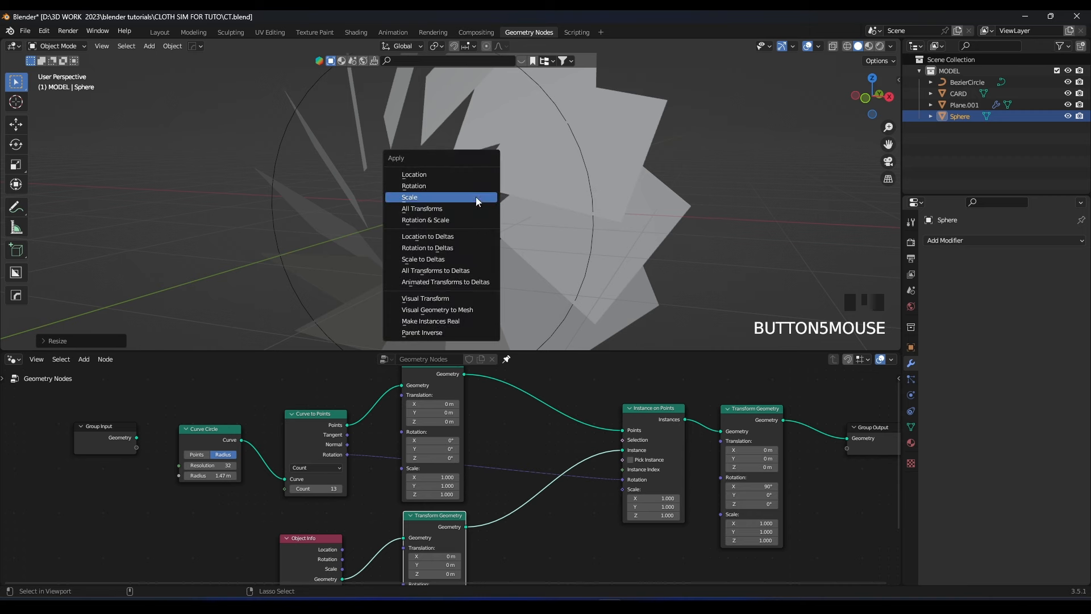
{"action": "left_click", "coordinate": [431, 196]}
{"action": "right_click", "coordinate": [458, 194]}
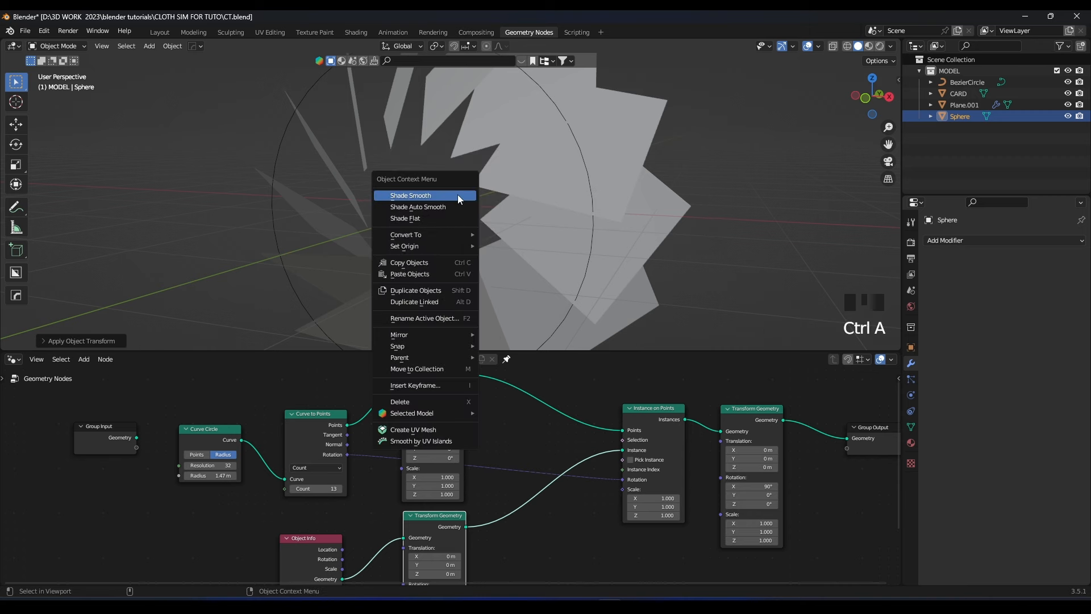
{"action": "left_click", "coordinate": [458, 194]}
{"action": "scroll", "coordinate": [449, 204], "scroll_direction": "down", "scroll_amount": 2}
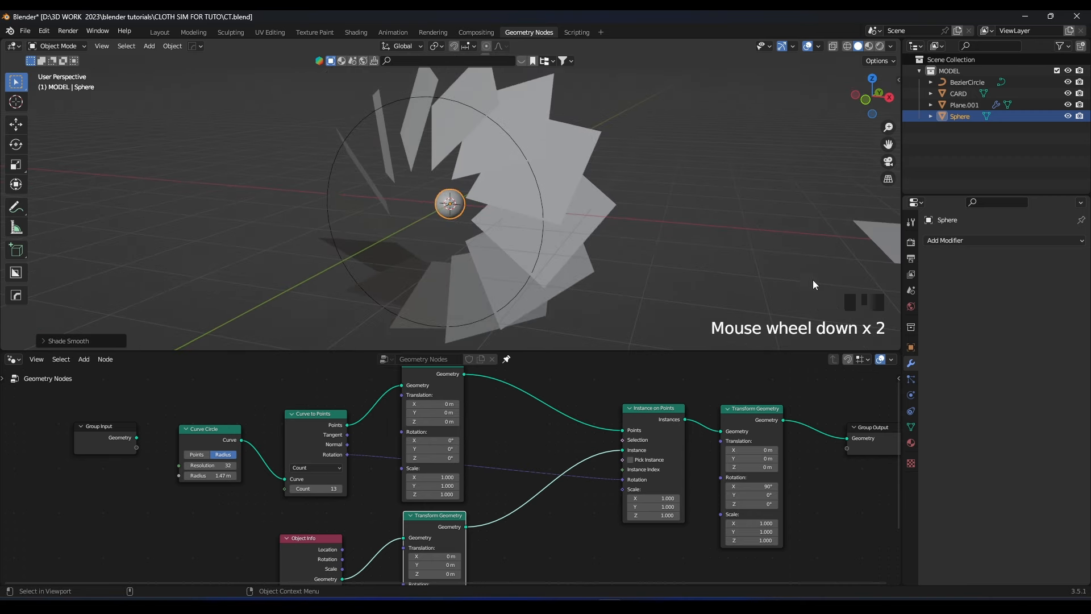
- Set BezierCircle as the parent of the sphere in its object relations
{"action": "left_click", "coordinate": [910, 348]}
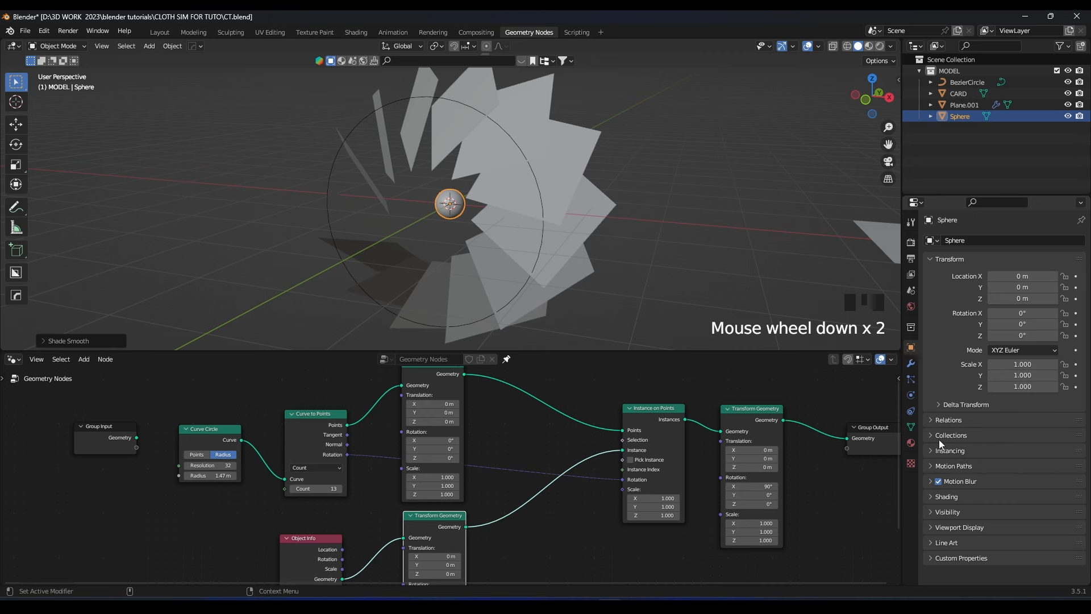
{"action": "left_click", "coordinate": [939, 420]}
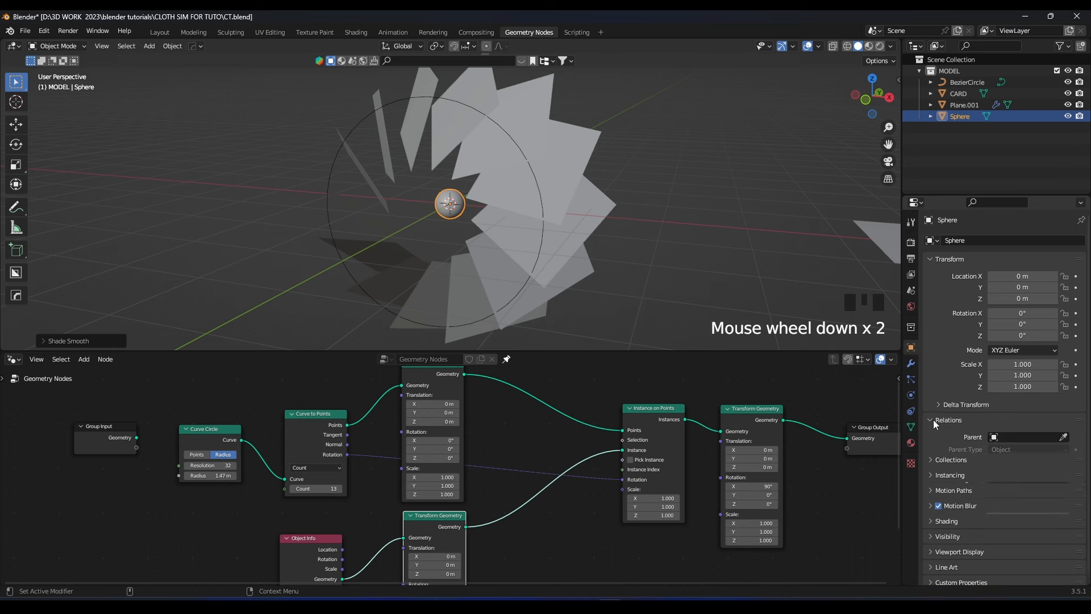
{"action": "left_click", "coordinate": [1064, 437]}
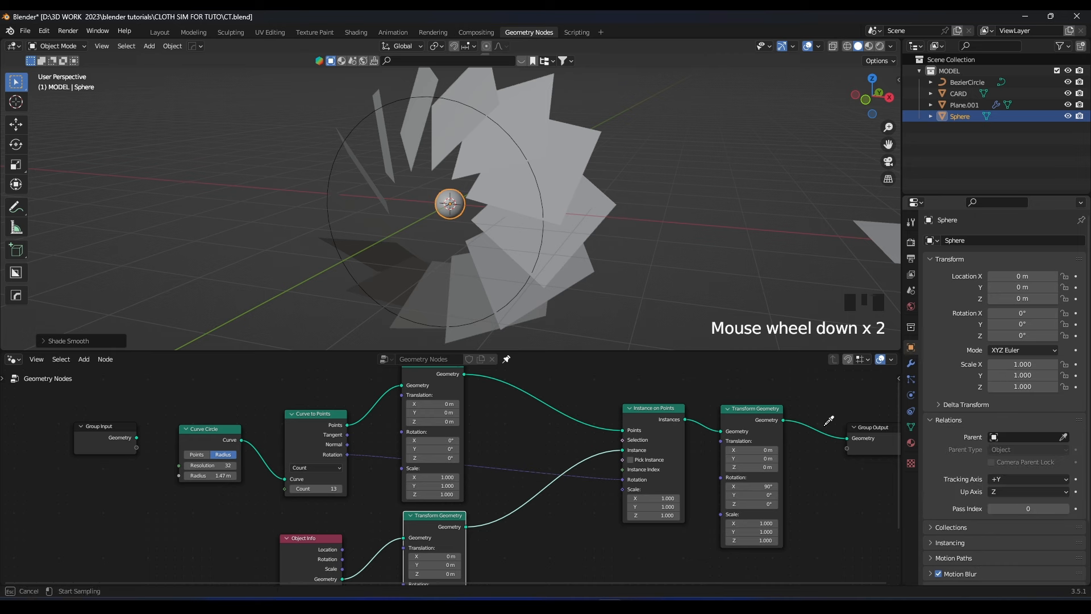
{"action": "left_click", "coordinate": [351, 270]}
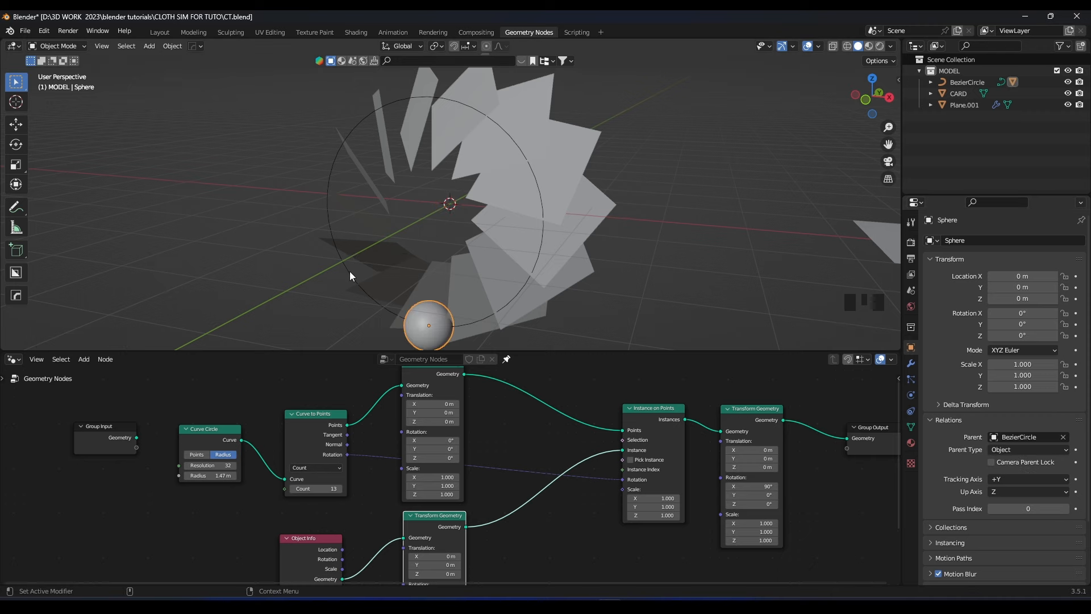
- Scale the parented sphere down to about 0.632
{"action": "middle_click_drag", "start_coordinate": [375, 279], "coordinate": [448, 269]}
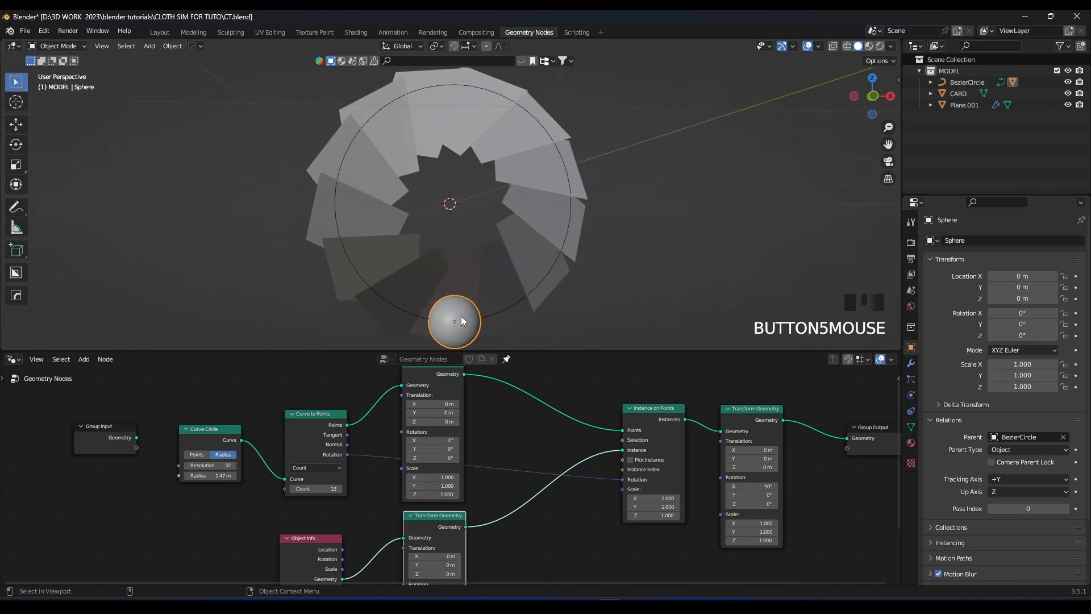
{"action": "key", "text": "s"}
{"action": "left_click", "coordinate": [492, 306]}
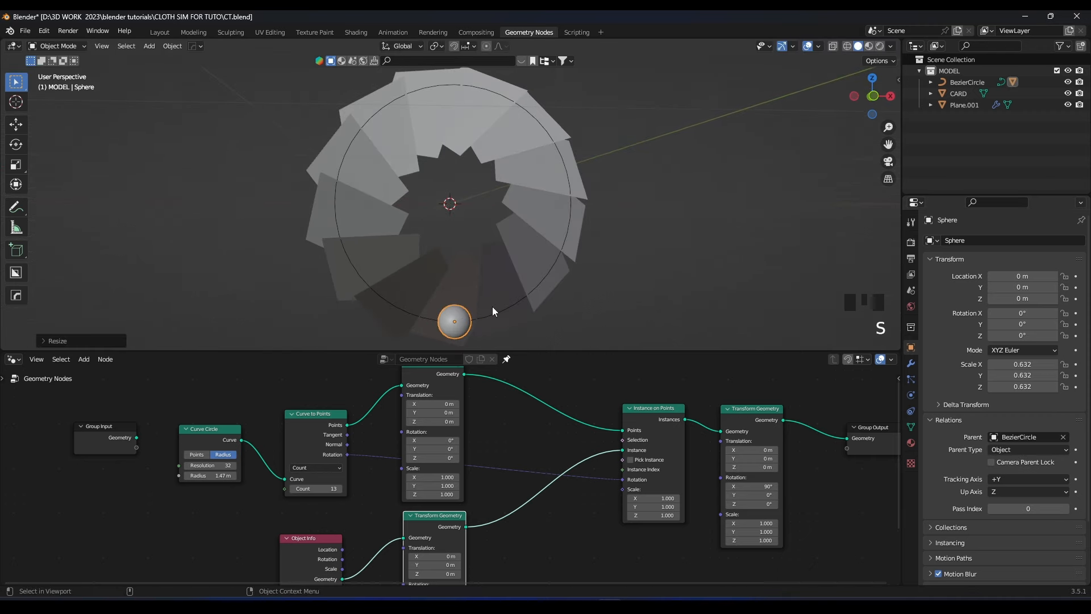
- Enable Follow in the Bezier circle's path animation settings and try out Evaluation Time values to preview the sphere's travel
{"action": "scroll", "coordinate": [542, 281], "scroll_direction": "down", "scroll_amount": 2}
{"action": "mouse_move", "coordinate": [542, 281]}
{"action": "middle_mouse_down"}
{"action": "mouse_move", "coordinate": [469, 285]}
{"action": "mouse_move", "coordinate": [480, 264]}
{"action": "mouse_move", "coordinate": [531, 275]}
{"action": "middle_mouse_up"}
{"action": "left_click", "coordinate": [478, 260]}
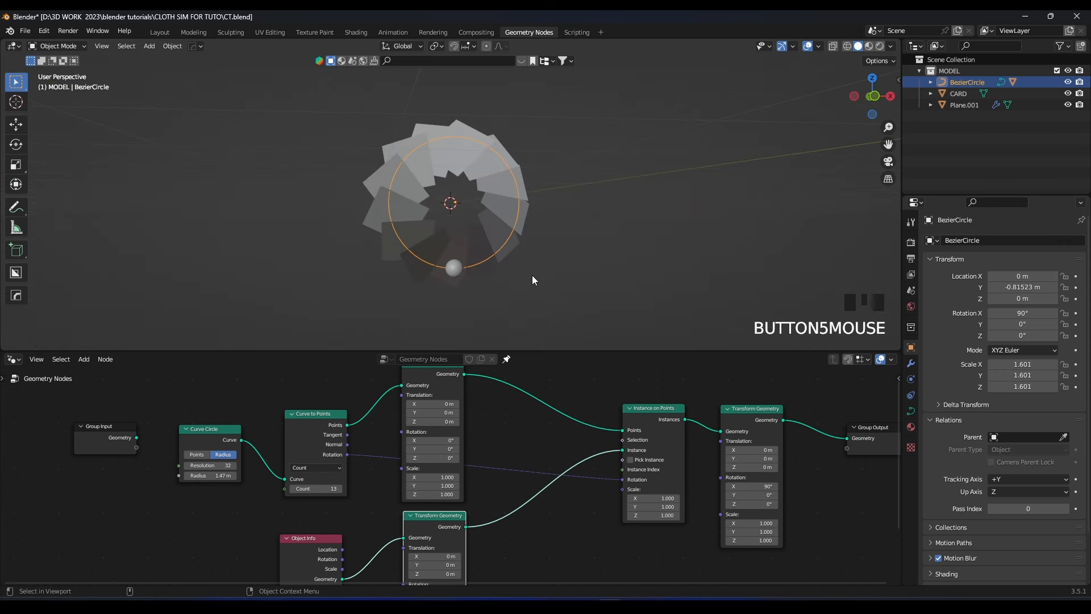
{"action": "left_click", "coordinate": [912, 411]}
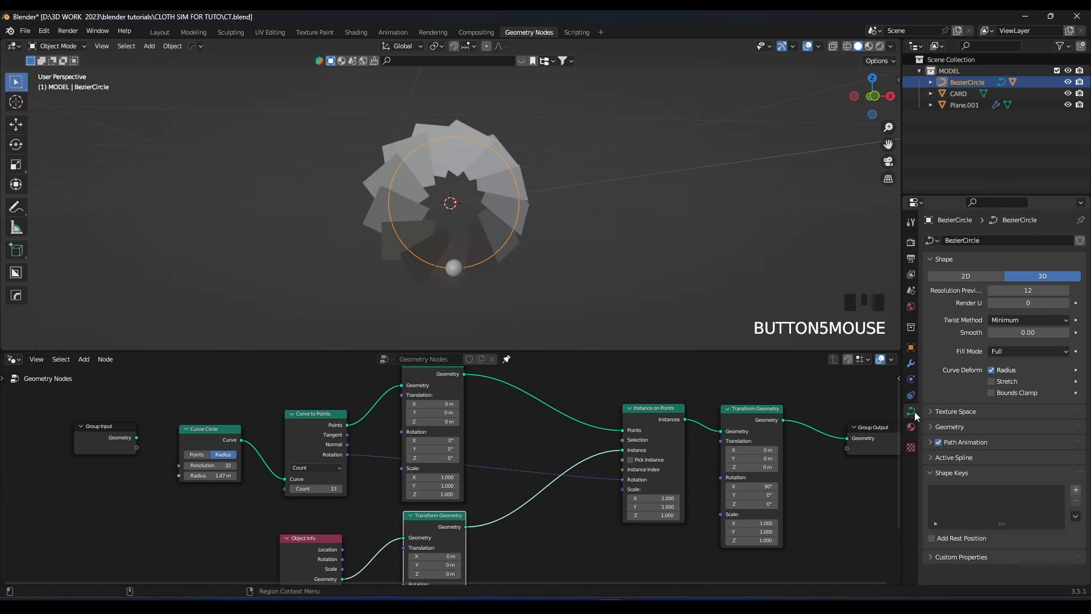
{"action": "left_click", "coordinate": [931, 442]}
{"action": "left_click", "coordinate": [992, 501]}
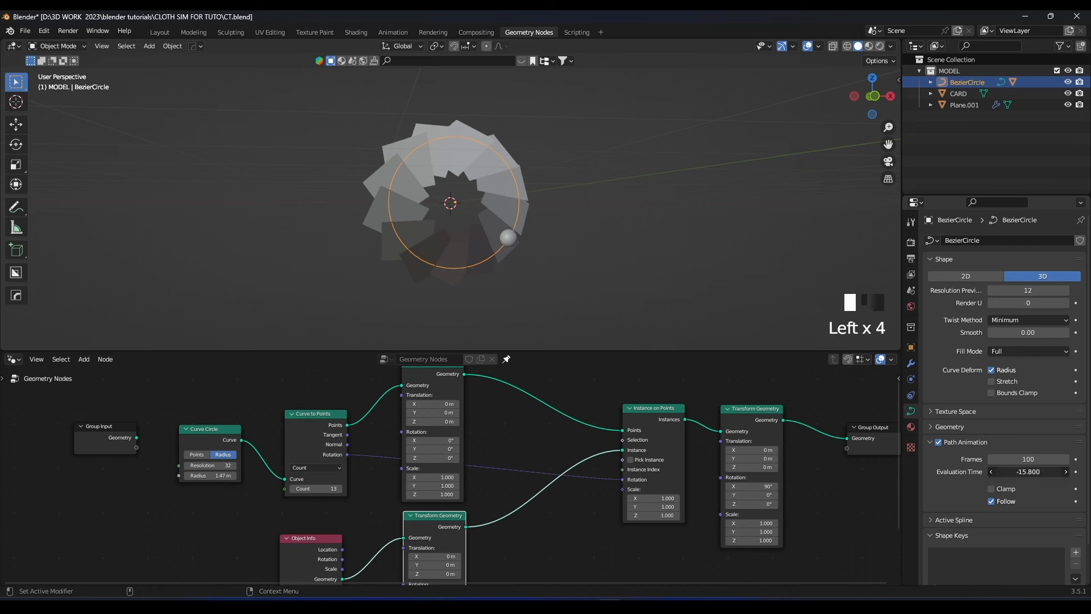
{"action": "left_click_drag", "start_coordinate": [1028, 471], "coordinate": [1010, 471]}
{"action": "right_click", "coordinate": [1028, 471]}
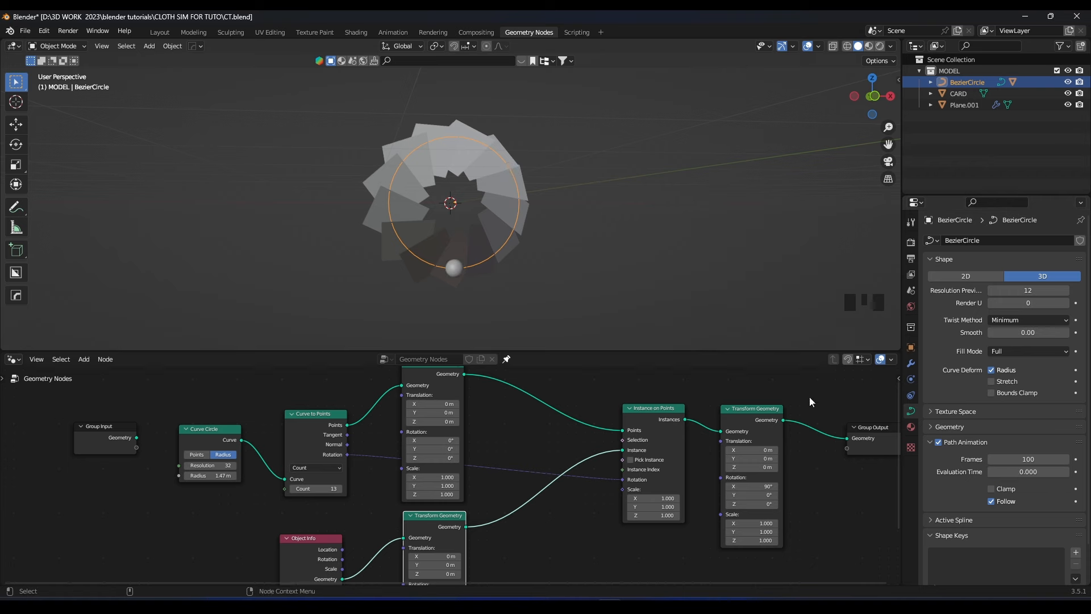
- Switch to the Animation workspace with the Bezier circle still selected
{"action": "middle_click_drag", "start_coordinate": [497, 186], "coordinate": [458, 187]}
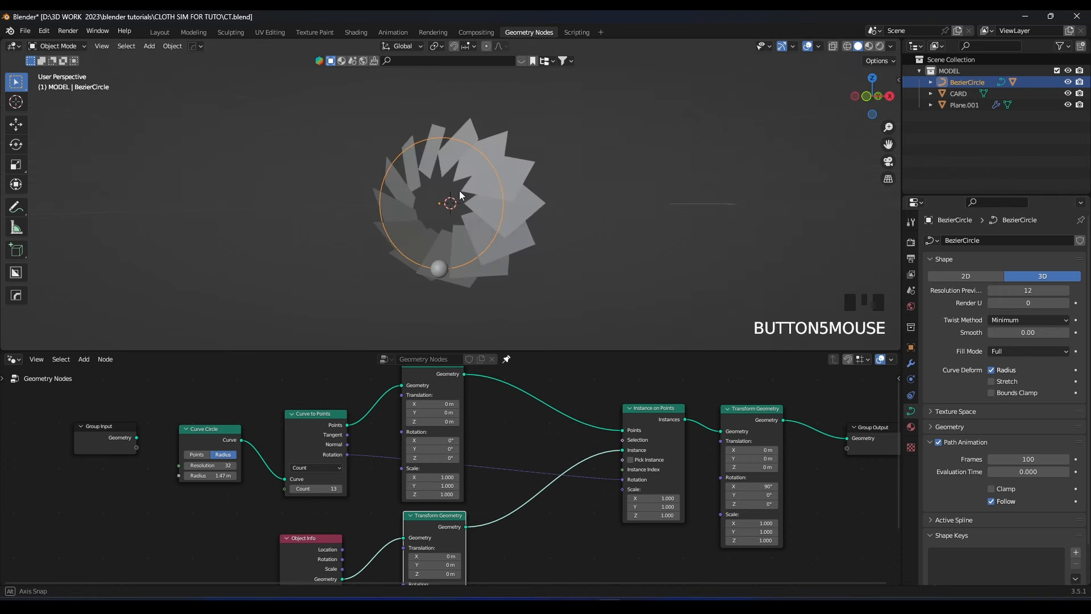
{"action": "left_click", "coordinate": [398, 33]}
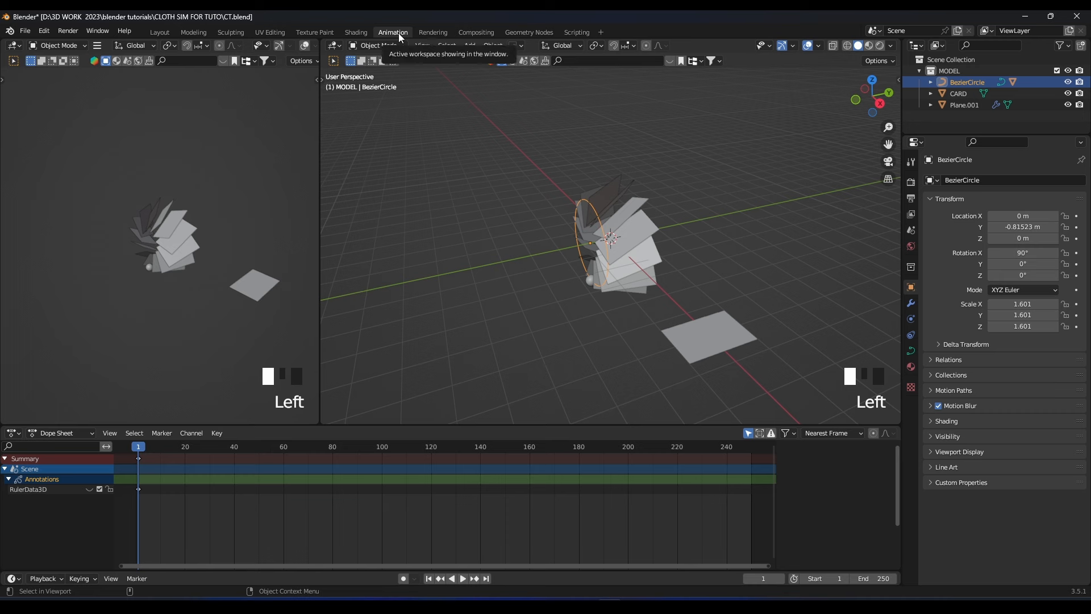
- Frame the ring from the front in the small viewport and delete all existing annotation keyframes from the dope sheet
{"action": "key", "text": "KP_1"}
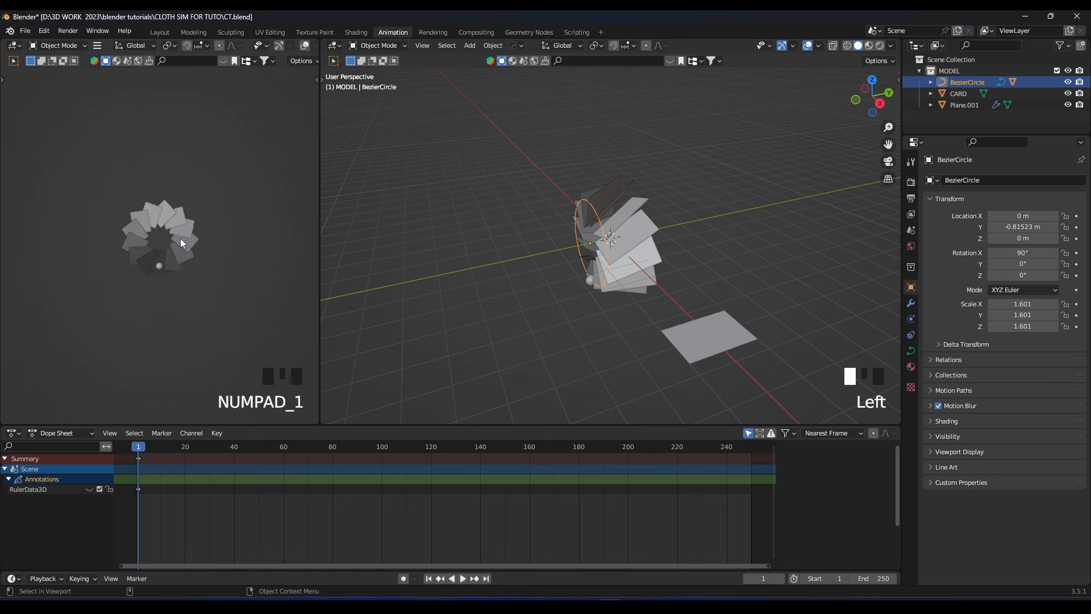
{"action": "key", "text": "KP_Decimal"}
{"action": "scroll", "coordinate": [189, 243], "scroll_direction": "down", "scroll_amount": 1}
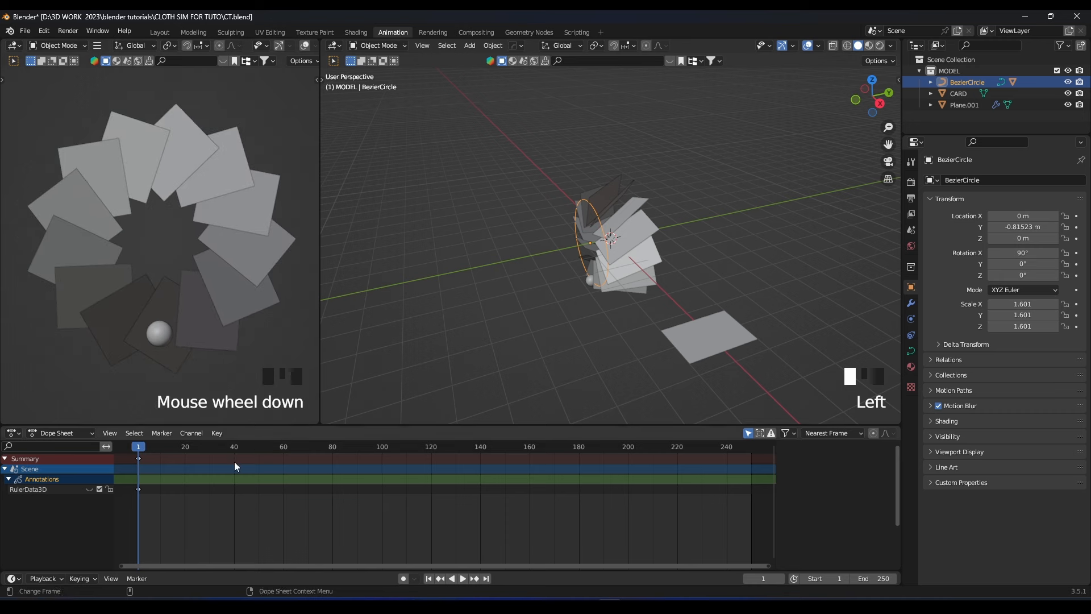
{"action": "key", "text": "a"}
{"action": "key", "text": "x"}
- Set the Bezier circle's path animation Evaluation Time to -23.4 and keyframe it at frame 1
{"action": "scroll", "coordinate": [570, 270], "scroll_direction": "up", "scroll_amount": 5}
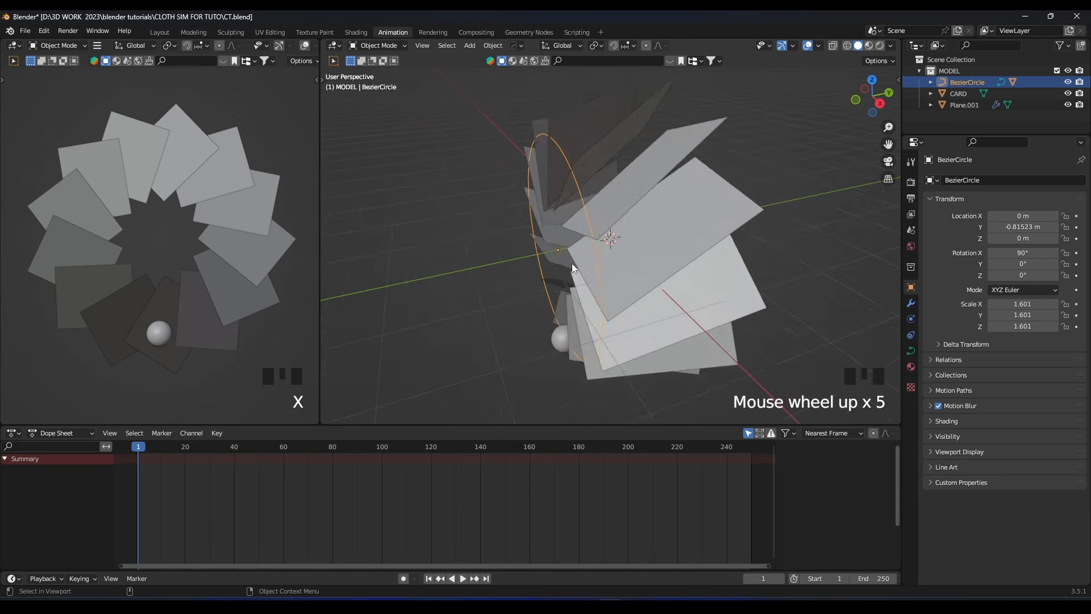
{"action": "middle_click_drag", "start_coordinate": [572, 264], "coordinate": [754, 329]}
{"action": "left_click", "coordinate": [911, 351]}
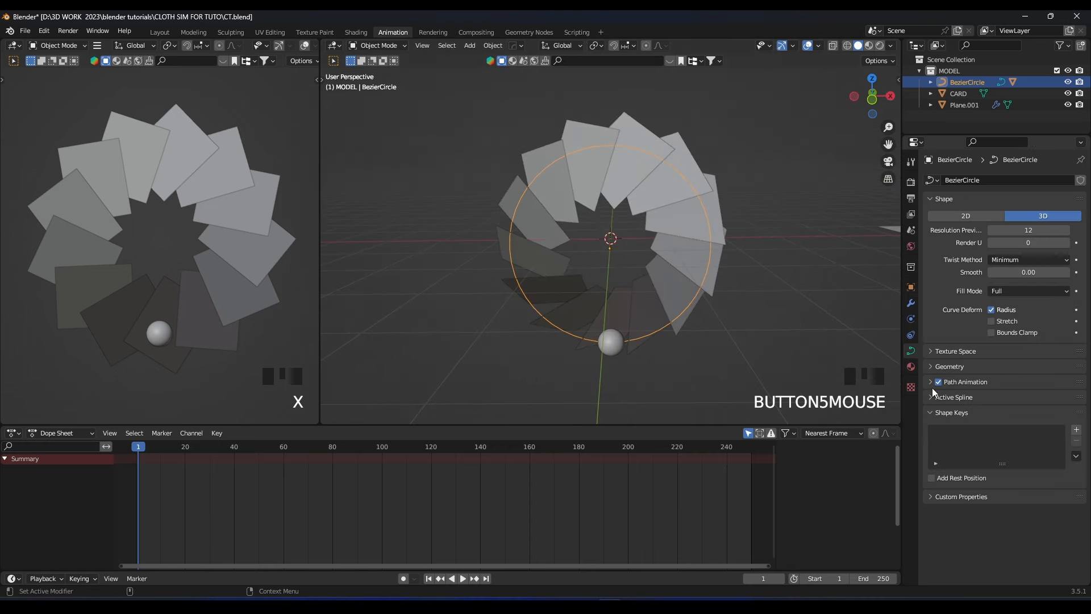
{"action": "left_click", "coordinate": [930, 382]}
{"action": "left_click_drag", "start_coordinate": [1028, 410], "coordinate": [997, 411]}
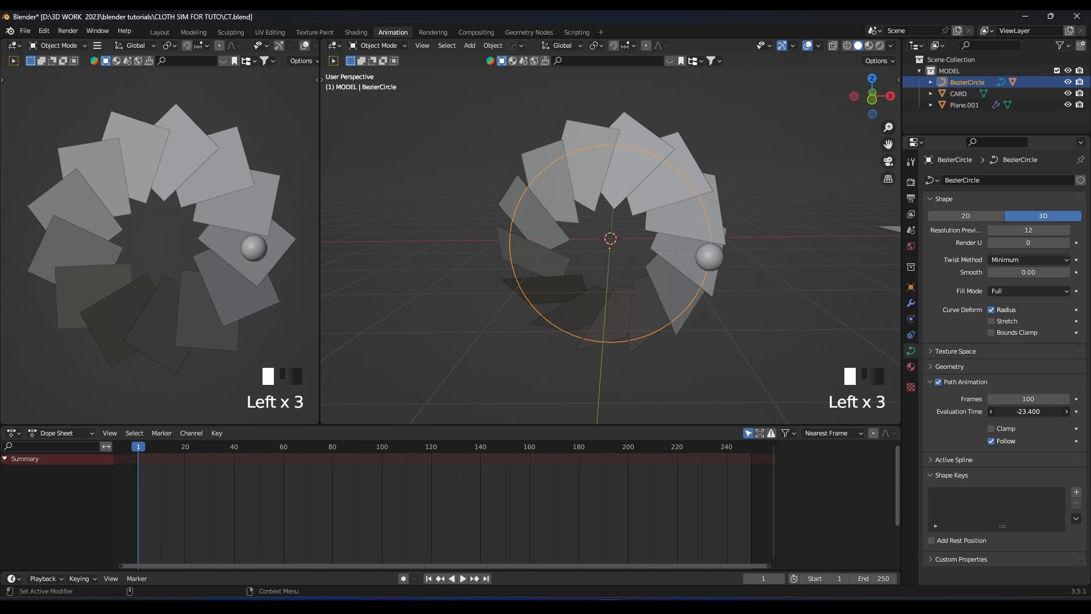
{"action": "left_click", "coordinate": [1076, 412]}
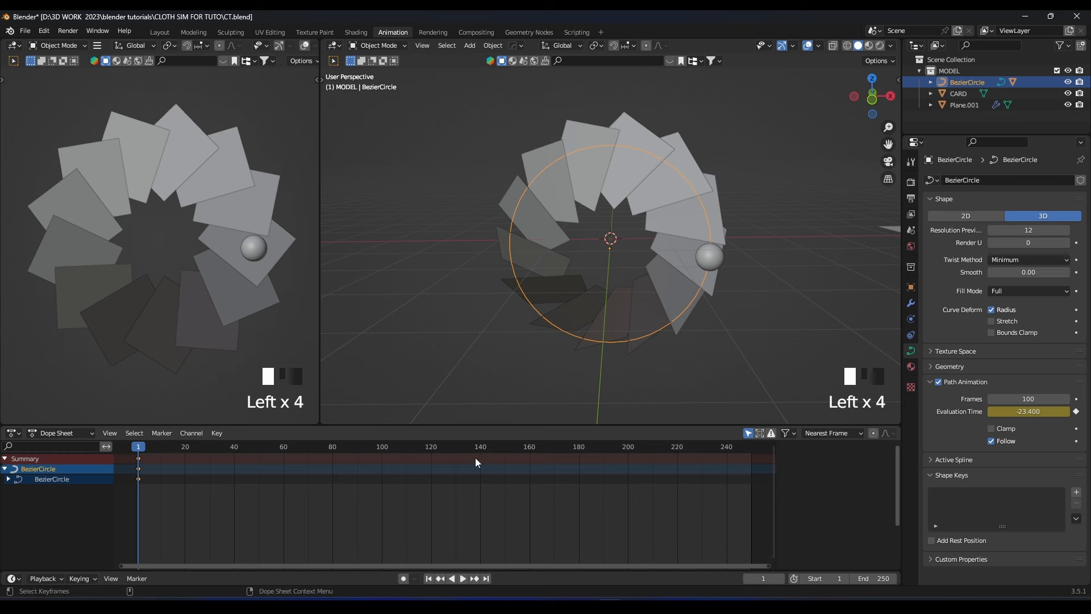
- Go to frame 200, set the Evaluation Time to -79.4 and keyframe it
{"action": "left_click", "coordinate": [526, 446]}
{"action": "left_click_drag", "start_coordinate": [530, 447], "coordinate": [629, 448]}
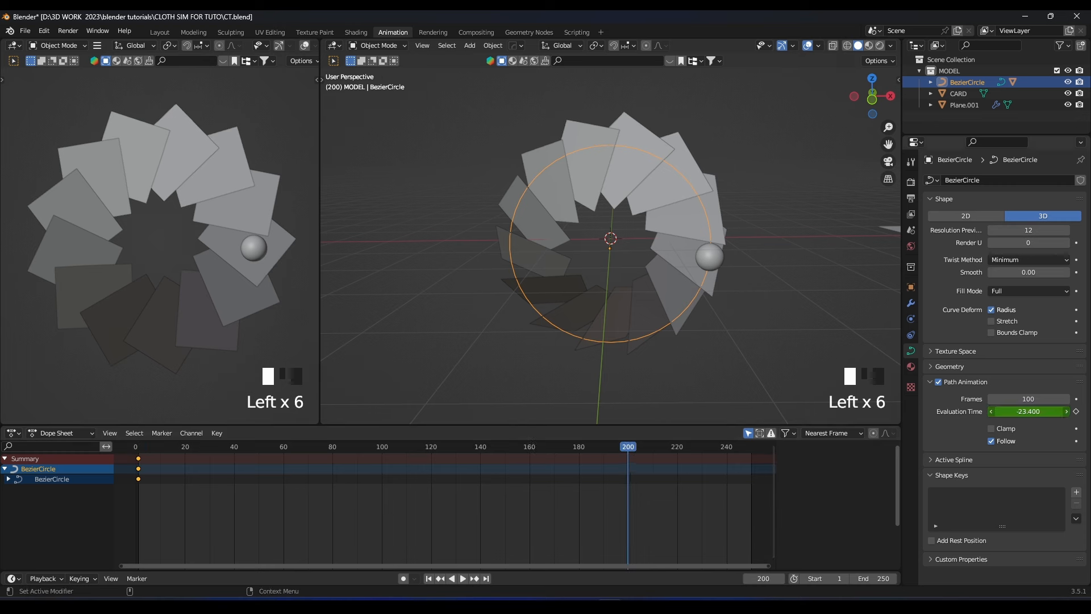
{"action": "left_click_drag", "start_coordinate": [1029, 411], "coordinate": [989, 411]}
{"action": "left_click", "coordinate": [1076, 411]}
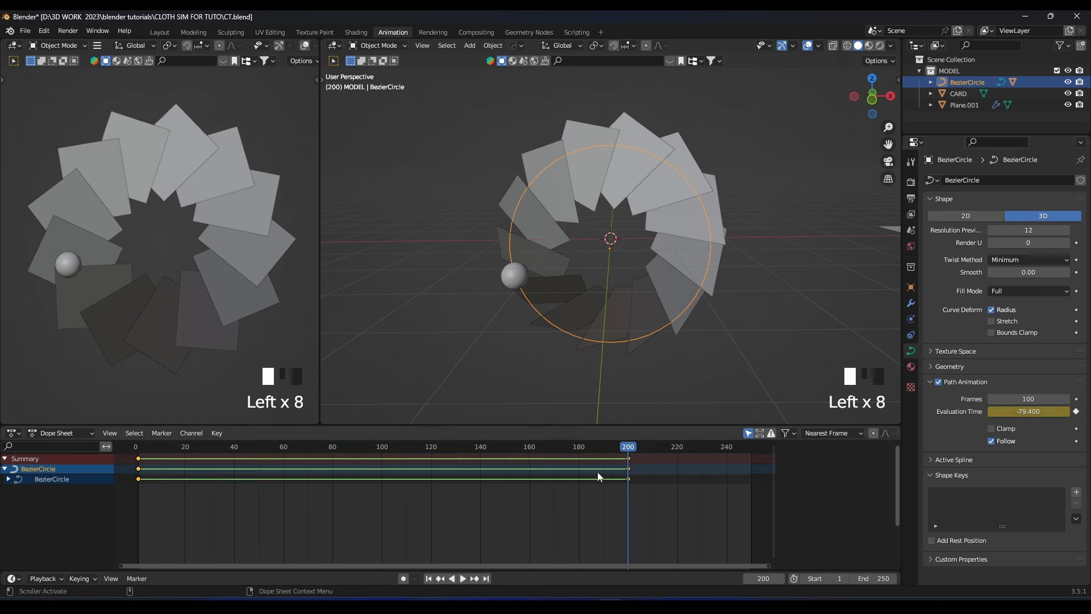
- Play the animation from frame 1 to examine the sphere's travel around the cards
{"action": "left_click", "coordinate": [137, 449]}
{"action": "key", "text": "space"}
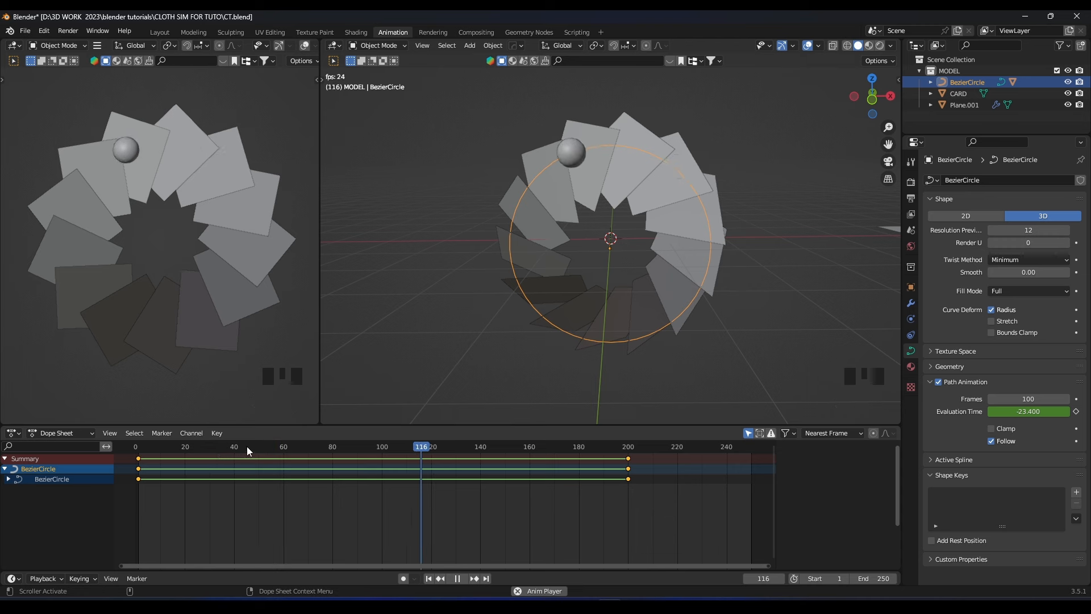
{"action": "key", "text": "space"}
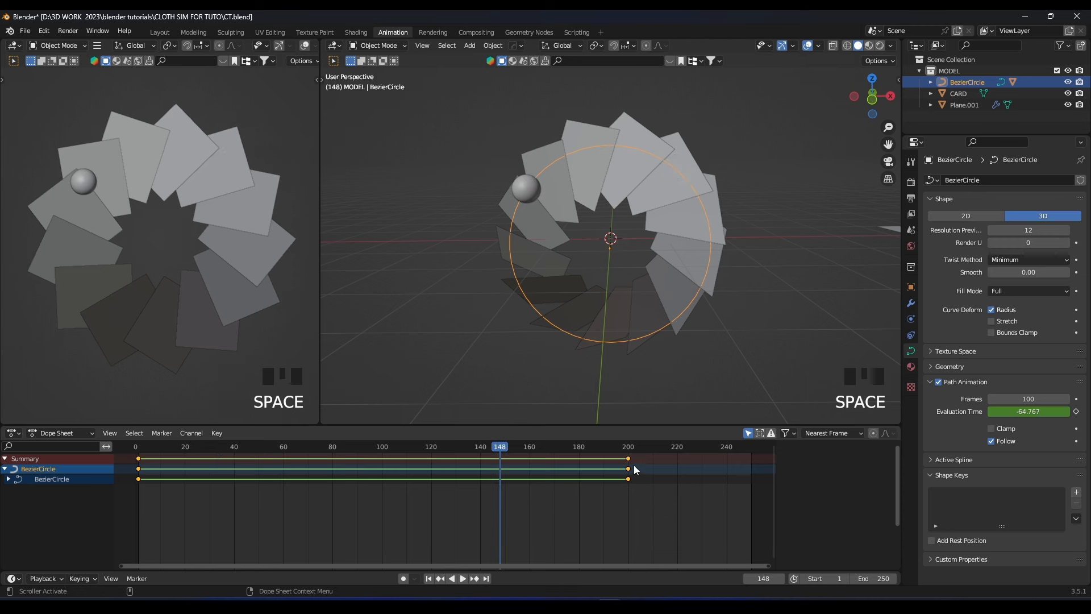
- Move the end keyframe to frame 121 and preview the sphere's speed
{"action": "double_click", "coordinate": [634, 469]}
{"action": "key", "text": "g"}
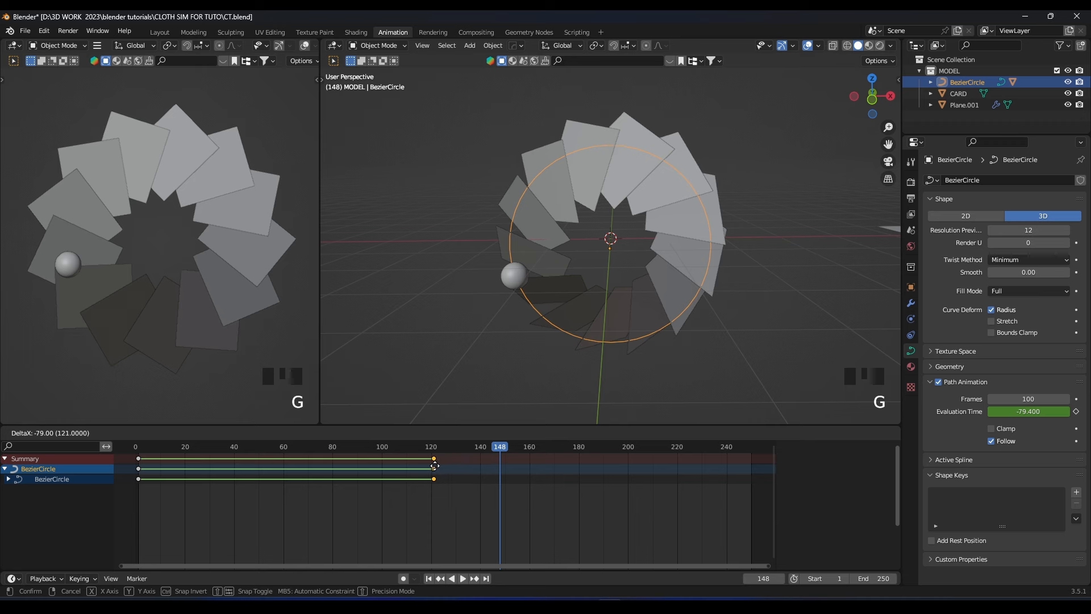
{"action": "left_click", "coordinate": [435, 466]}
{"action": "key", "text": "space"}
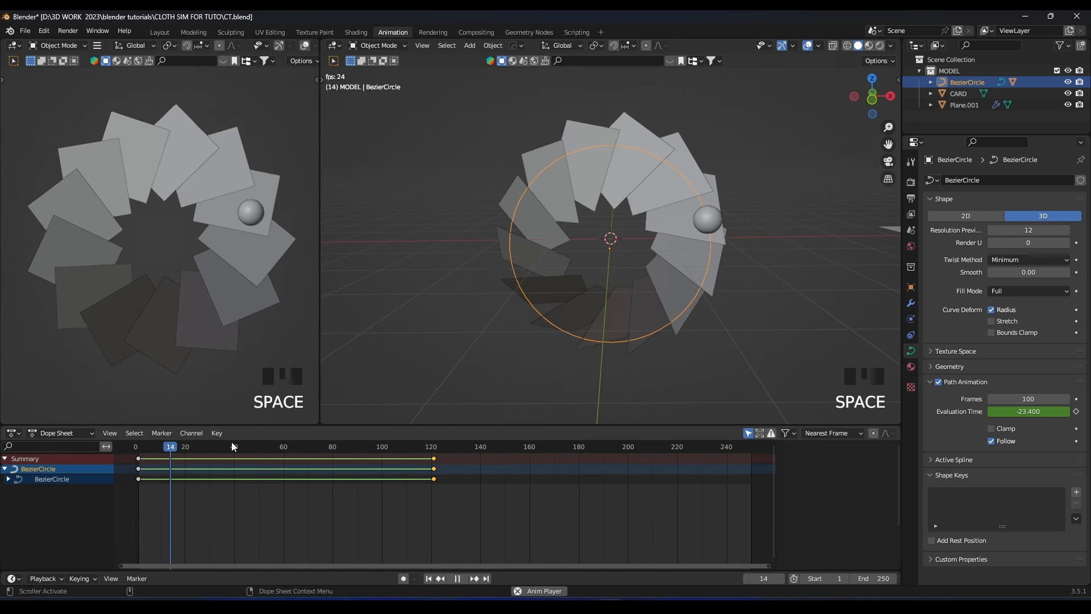
{"action": "key", "text": "space"}
- Change the interpolation mode of all BezierCircle keyframes and play the animation from the start
{"action": "key", "text": "a"}
{"action": "right_click", "coordinate": [298, 456]}
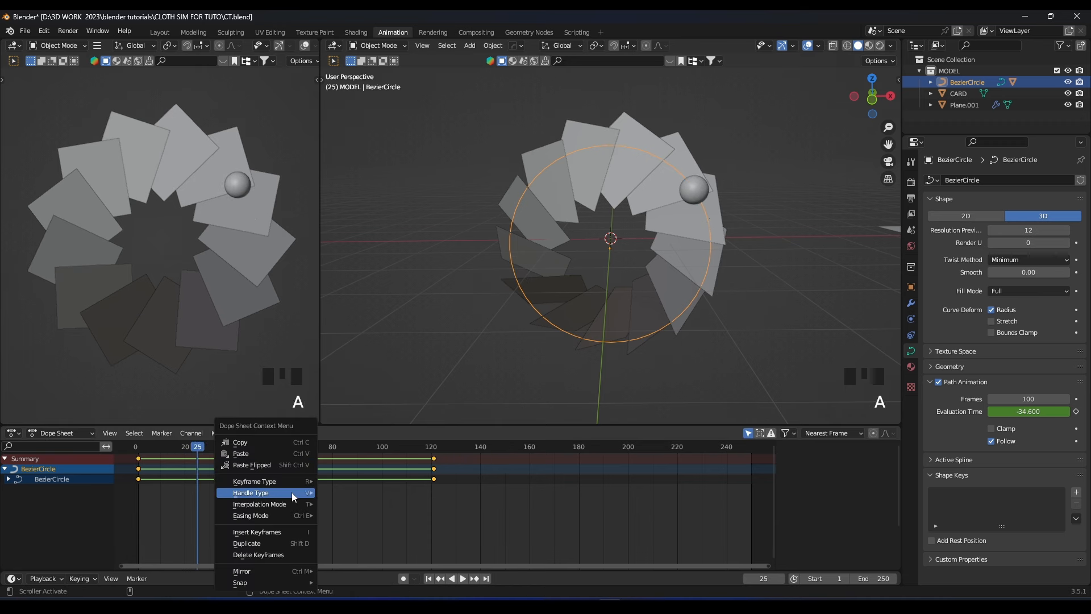
{"action": "mouse_move", "coordinate": [291, 493]}
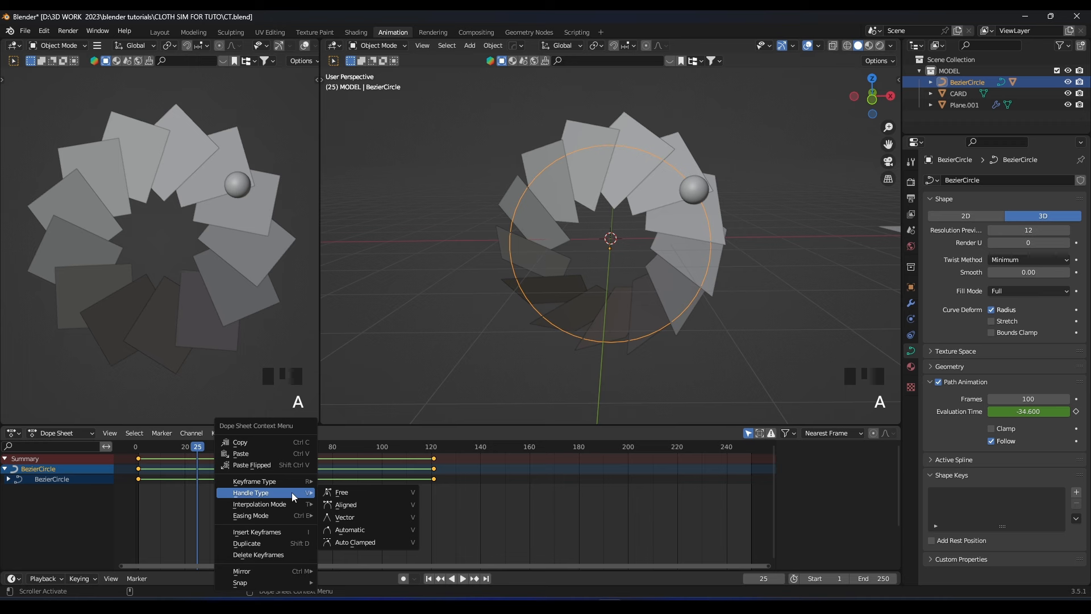
{"action": "left_click", "coordinate": [529, 432]}
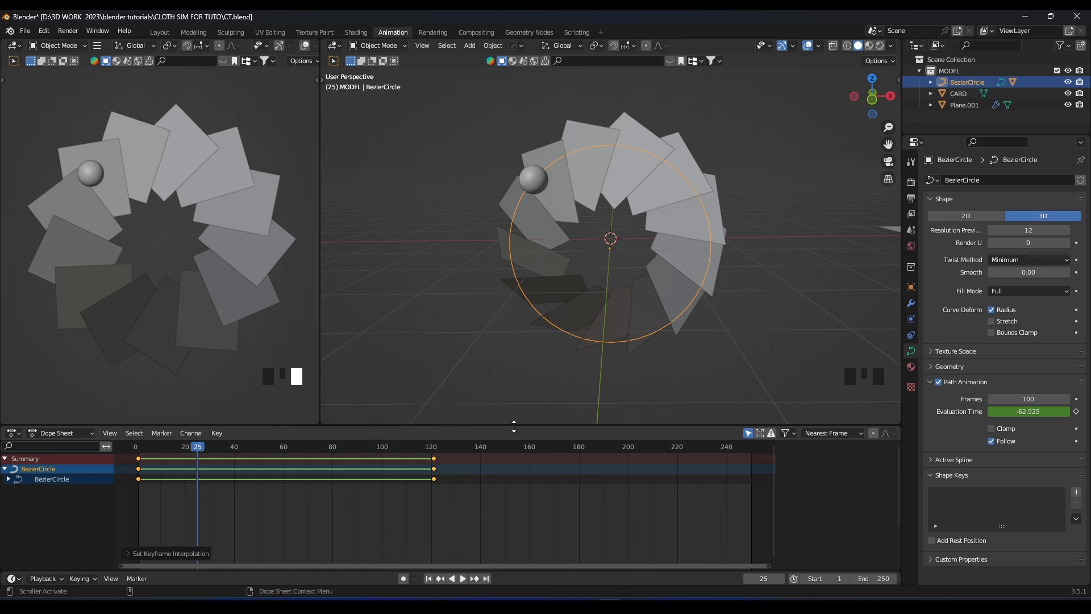
{"action": "left_click", "coordinate": [124, 445]}
{"action": "key", "text": "space"}
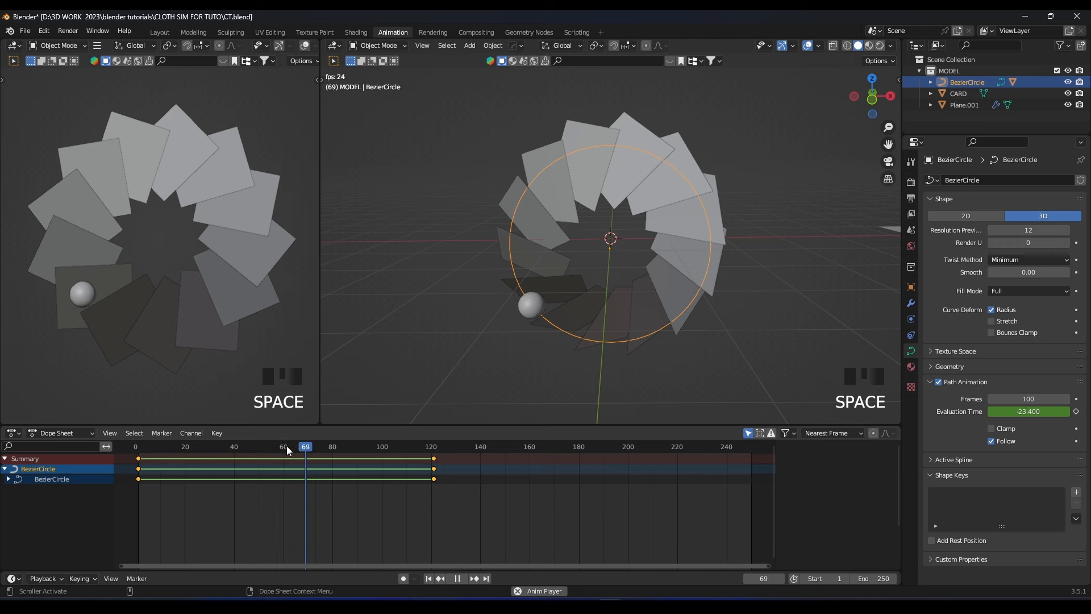
- Move the end keyframe to frame 100 and replay the animation from the start
{"action": "left_click", "coordinate": [426, 457]}
{"action": "key", "text": "g"}
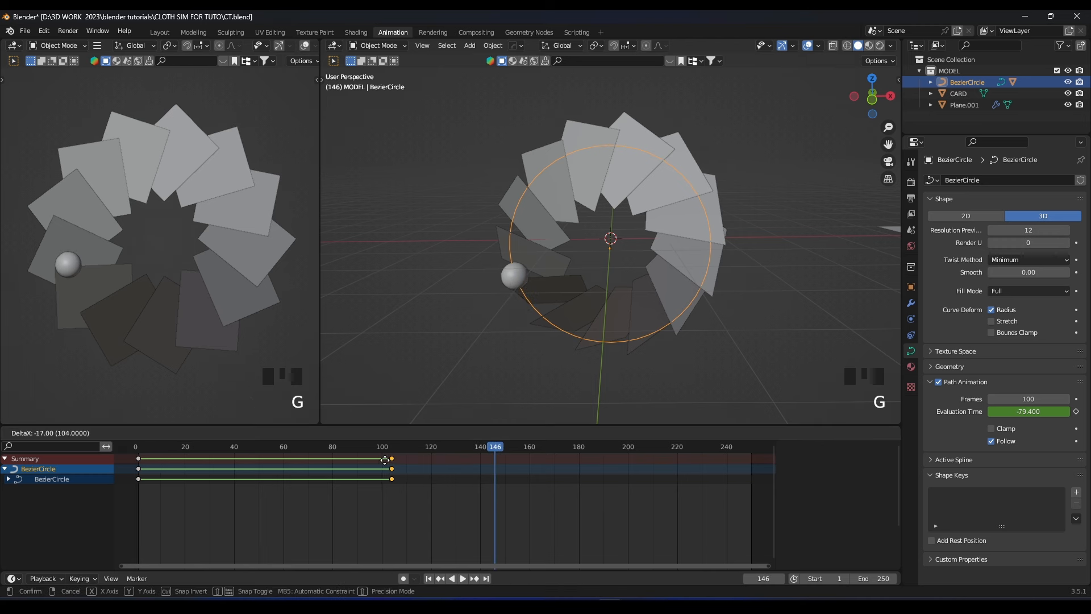
{"action": "left_click", "coordinate": [375, 461]}
{"action": "left_click", "coordinate": [135, 448]}
{"action": "key", "text": "space"}
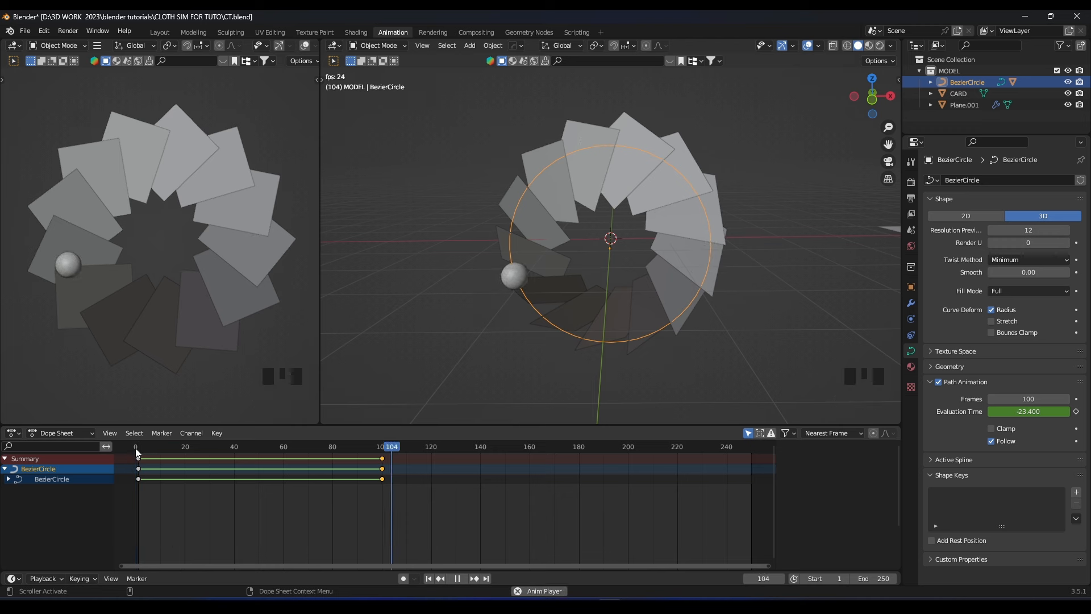
{"action": "key", "text": "space"}
- Adjust the Bezier circle's position relative to the card ring, replay the animation briefly and return to frame 0
{"action": "scroll", "coordinate": [626, 288], "scroll_direction": "down", "scroll_amount": 2}
{"action": "middle_click_drag", "start_coordinate": [626, 288], "coordinate": [653, 264]}
{"action": "key", "text": "g"}
{"action": "left_click", "coordinate": [598, 269]}
{"action": "left_click_drag", "start_coordinate": [220, 444], "coordinate": [140, 448]}
{"action": "key", "text": "space"}
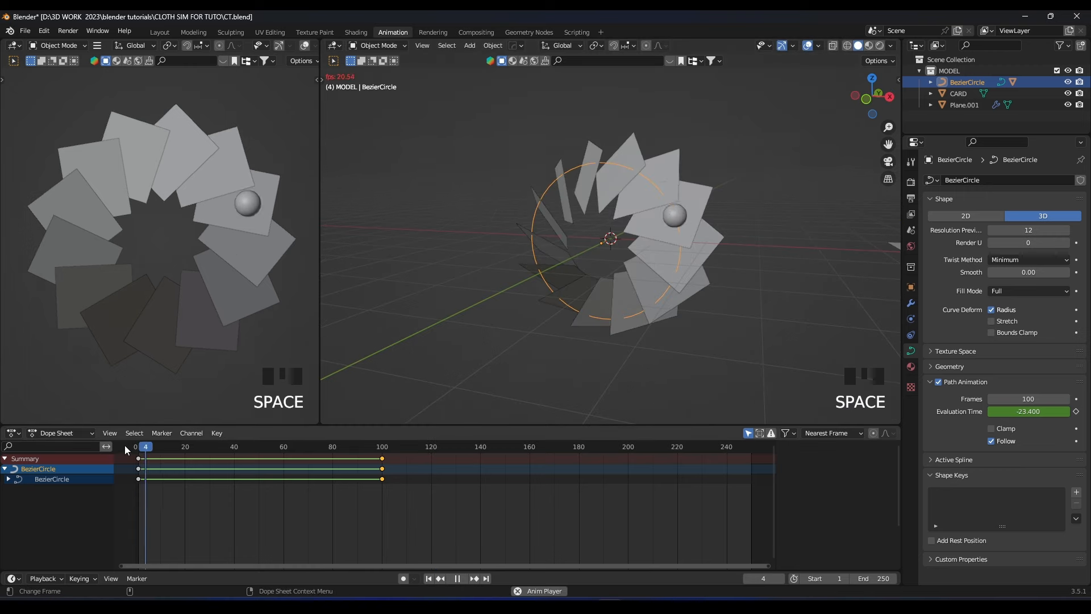
{"action": "key", "text": "space"}
{"action": "left_click", "coordinate": [125, 445]}
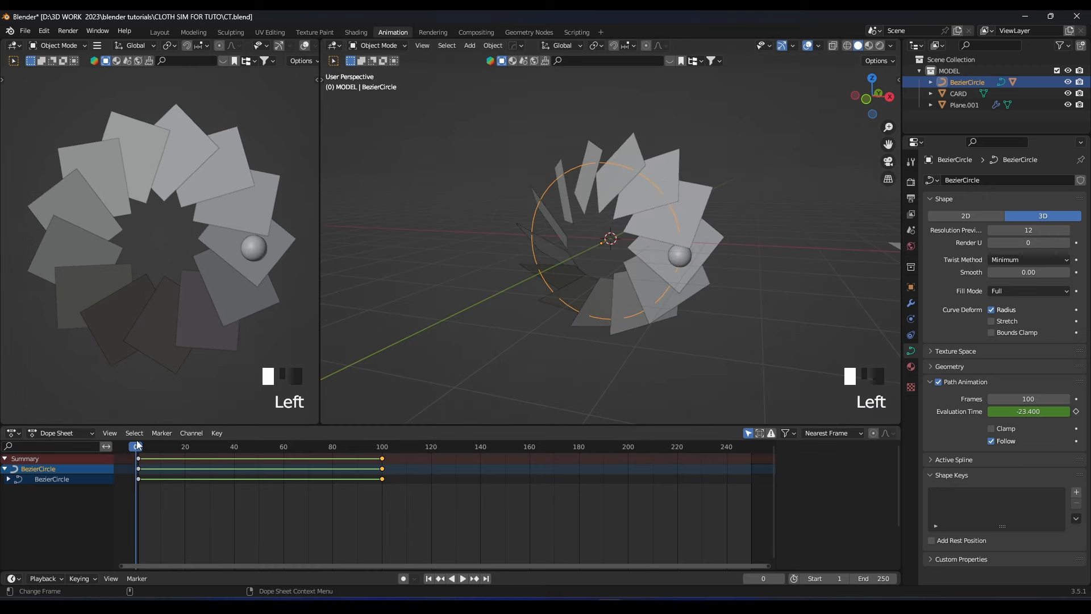
- Save the file and add Cloth physics to the Plane.001 card ring
{"action": "middle_click_drag", "start_coordinate": [546, 267], "coordinate": [622, 231]}
{"action": "key", "text": "ctrl+s"}
{"action": "left_click", "coordinate": [591, 245]}
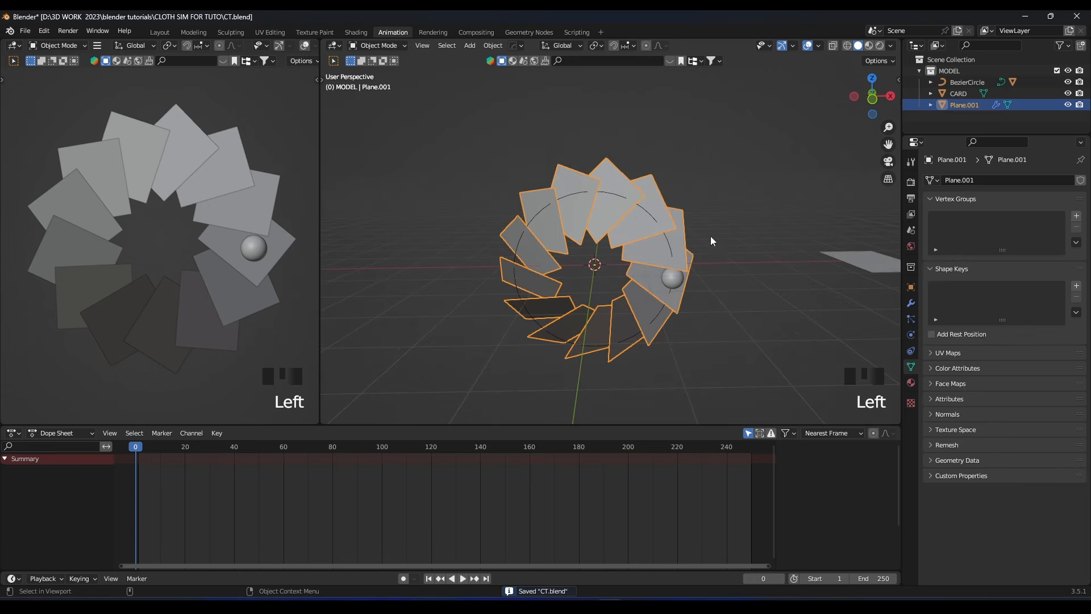
{"action": "middle_click_drag", "start_coordinate": [711, 240], "coordinate": [767, 284]}
{"action": "left_click", "coordinate": [910, 335]}
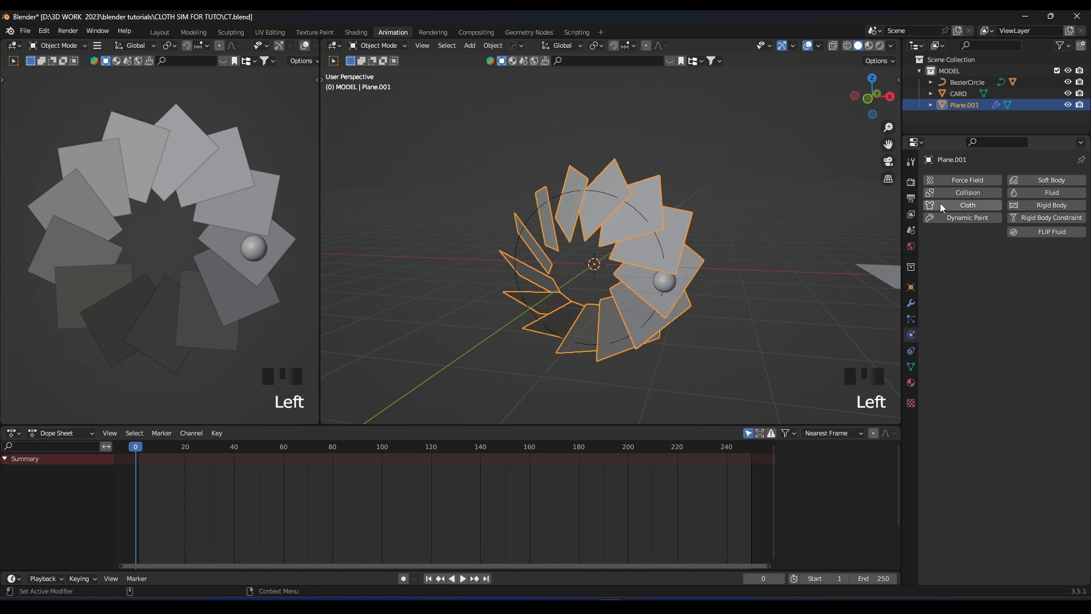
{"action": "left_click", "coordinate": [960, 203]}
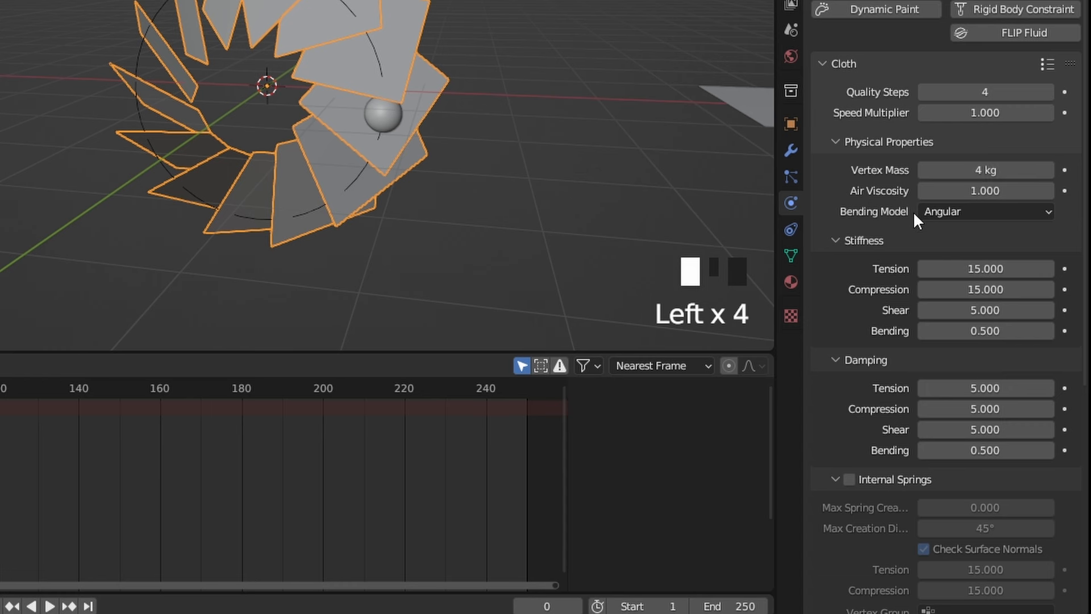
- Set the cloth's stiffness to 15 for Shear and 25 for Bending
{"action": "scroll", "coordinate": [996, 353], "scroll_direction": "down", "scroll_amount": 1}
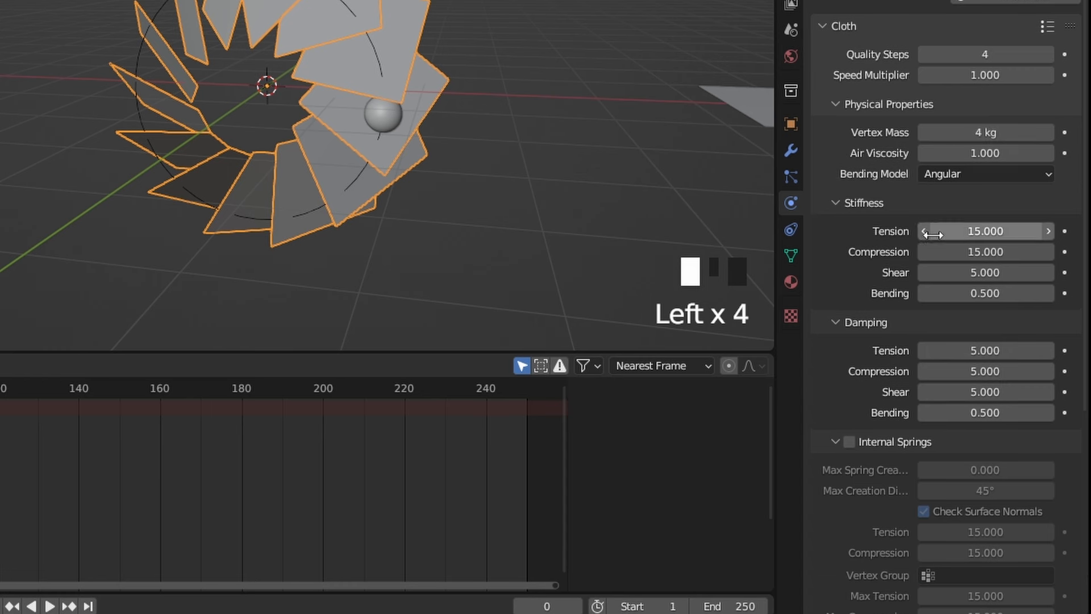
{"action": "left_click", "coordinate": [978, 274]}
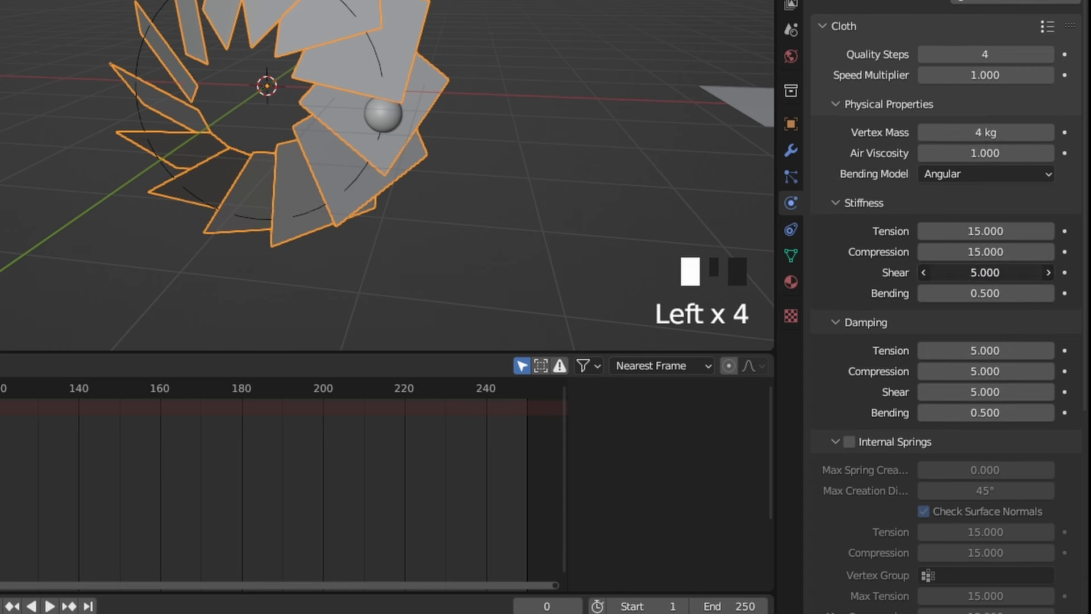
{"action": "type", "text": "15"}
{"action": "key", "text": "Return"}
{"action": "left_click", "coordinate": [976, 293]}
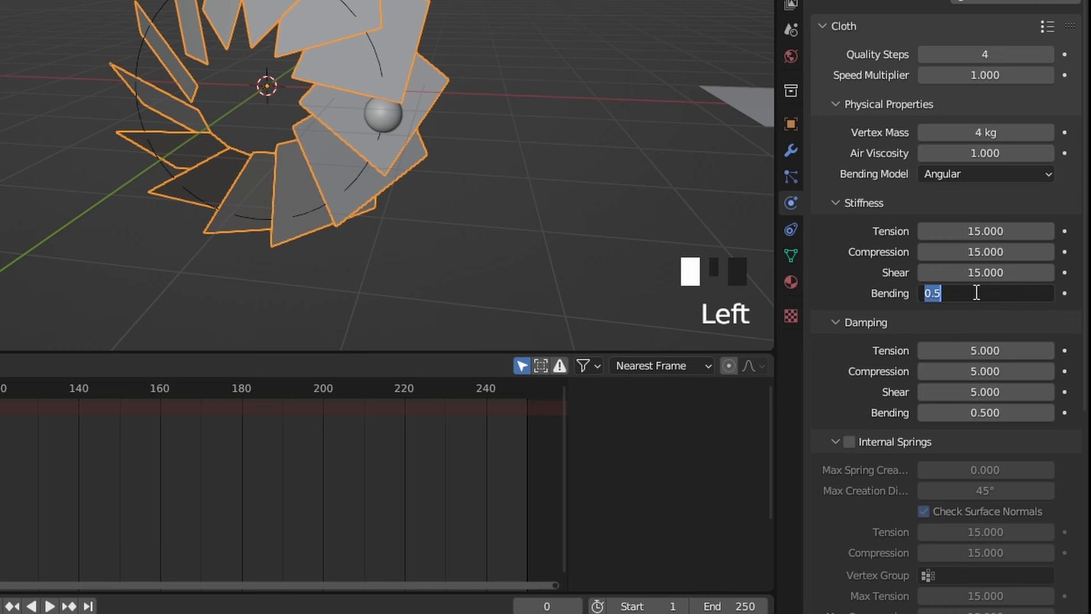
{"action": "type", "text": "25"}
{"action": "key", "text": "Return"}
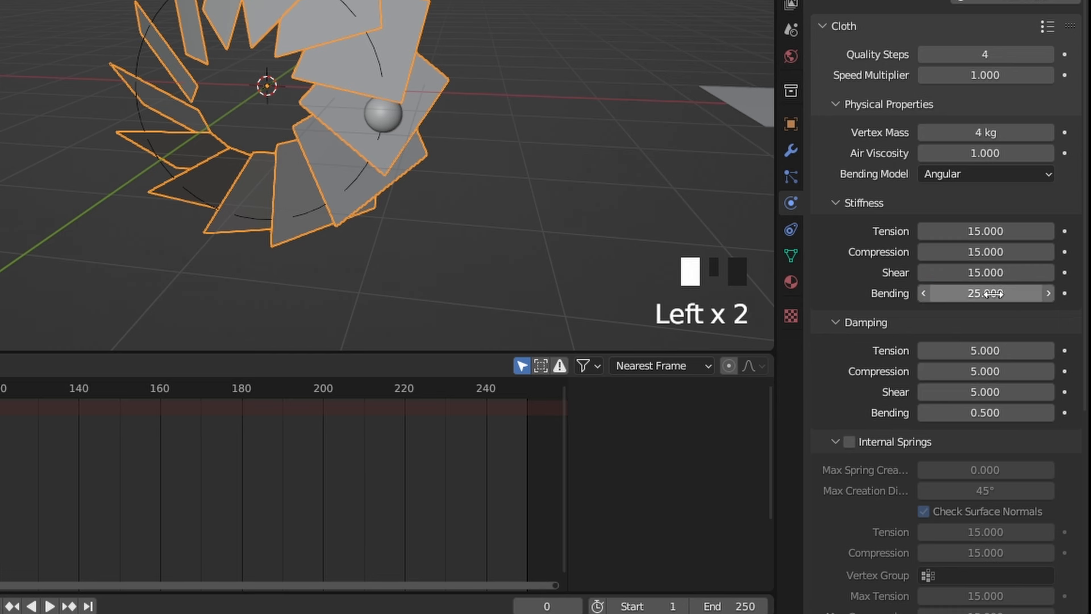
- Set the cloth's Tension, Compression and Shear damping to 25 together
{"action": "scroll", "coordinate": [964, 328], "scroll_direction": "down", "scroll_amount": 2}
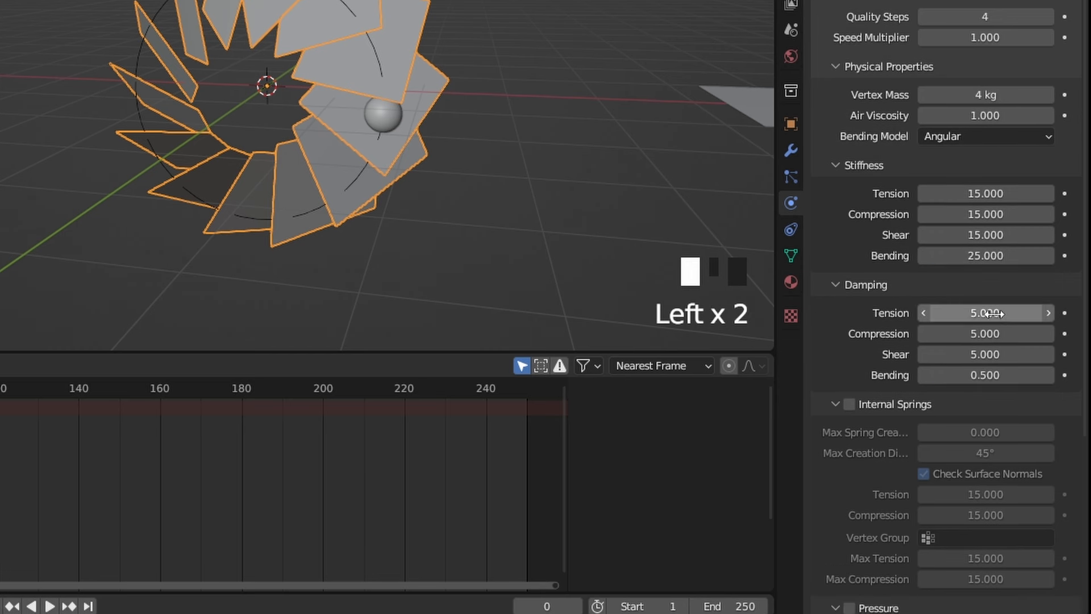
{"action": "left_click_drag", "start_coordinate": [994, 311], "coordinate": [992, 354]}
{"action": "type", "text": "25"}
{"action": "key", "text": "Return"}
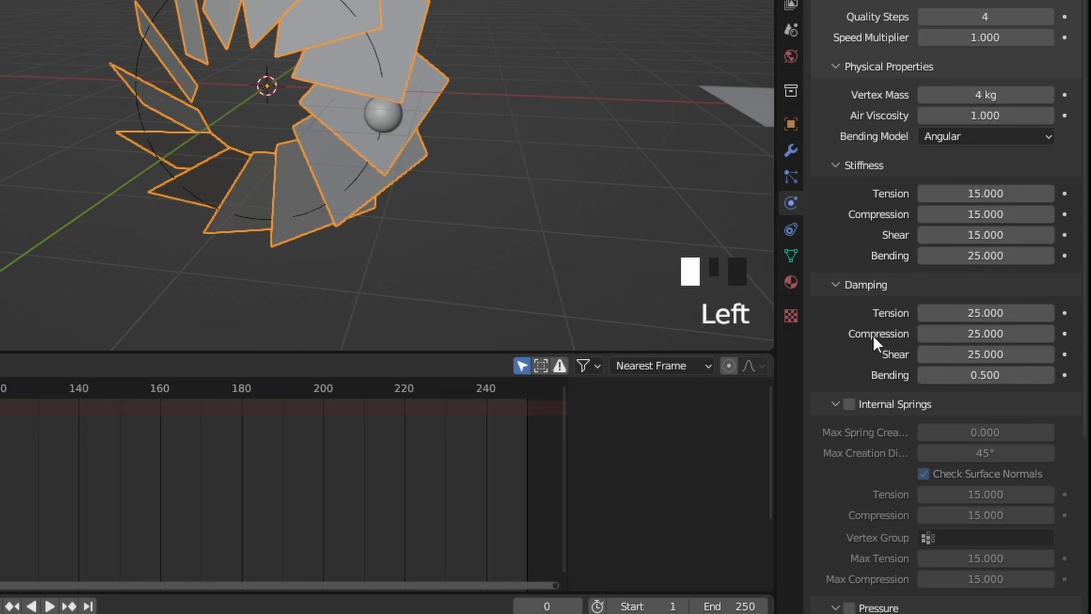
- Enable Self Collisions for the cloth and set its collision Quality to 5
{"action": "scroll", "coordinate": [904, 344], "scroll_direction": "down", "scroll_amount": 7}
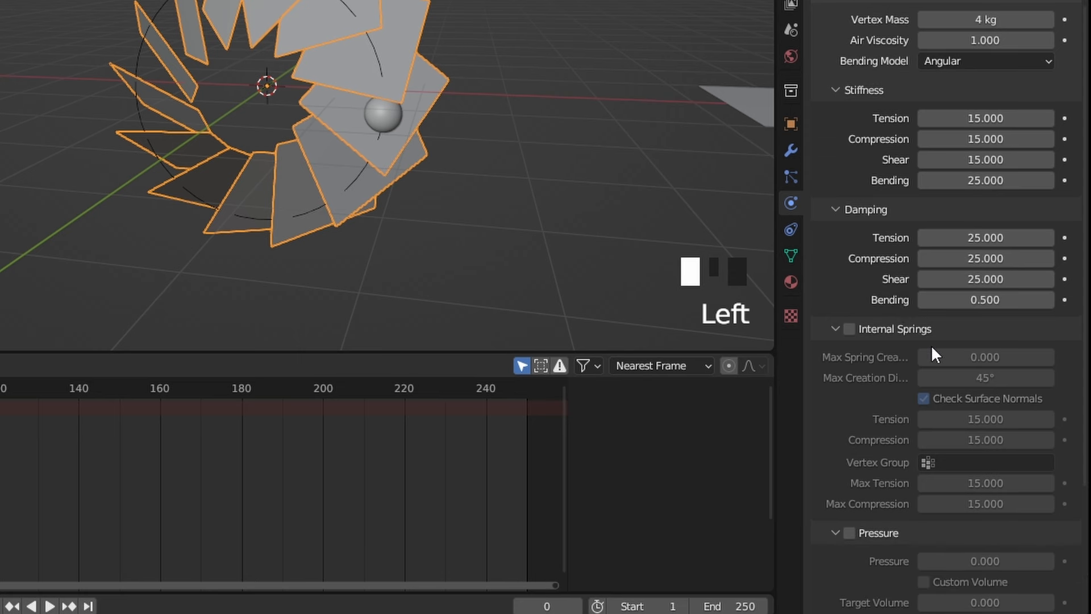
{"action": "scroll", "coordinate": [915, 339], "scroll_direction": "down", "scroll_amount": 3}
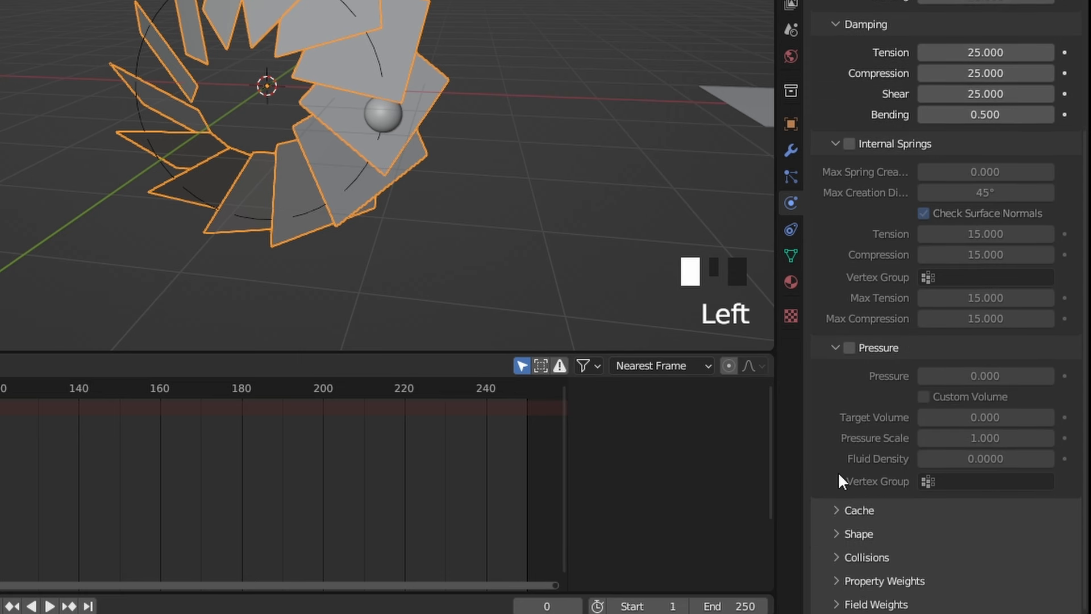
{"action": "left_click", "coordinate": [846, 533]}
{"action": "scroll", "coordinate": [858, 483], "scroll_direction": "down", "scroll_amount": 5}
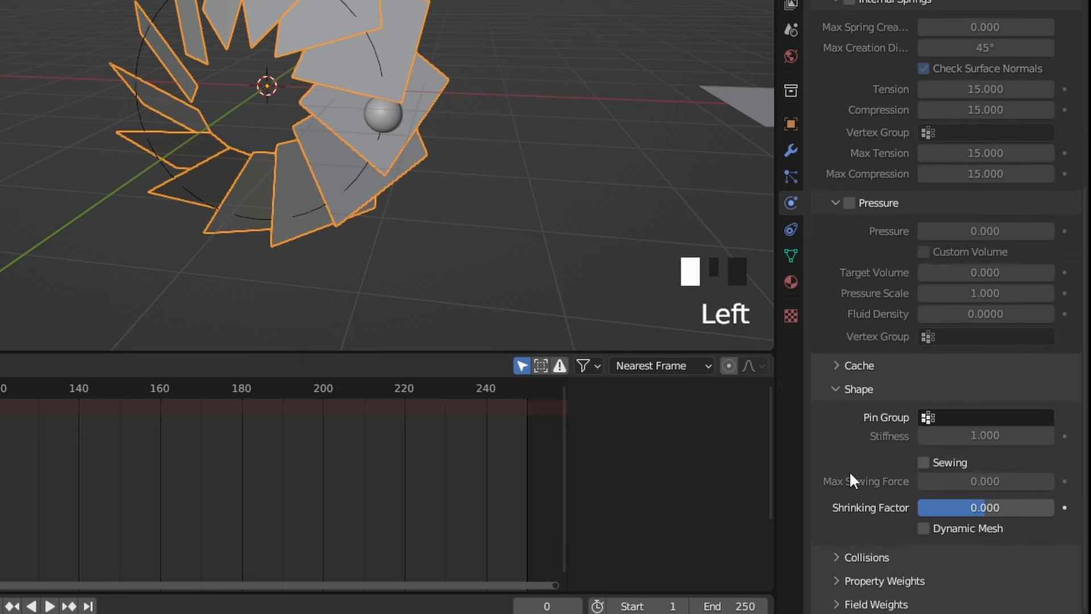
{"action": "left_click", "coordinate": [840, 556]}
{"action": "scroll", "coordinate": [863, 466], "scroll_direction": "down", "scroll_amount": 10}
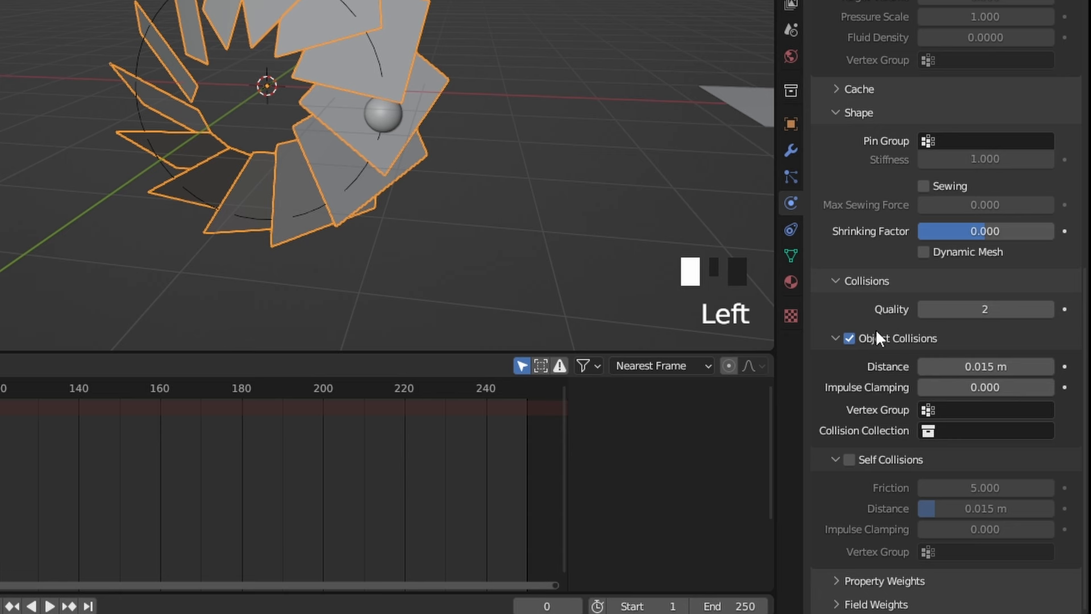
{"action": "left_click", "coordinate": [849, 459]}
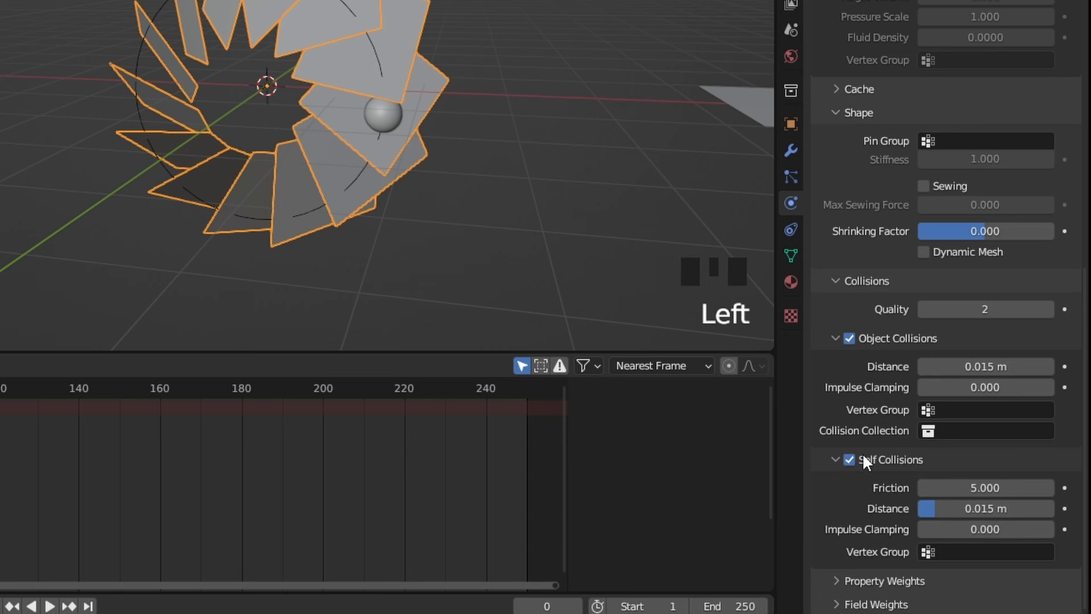
{"action": "left_click", "coordinate": [988, 309]}
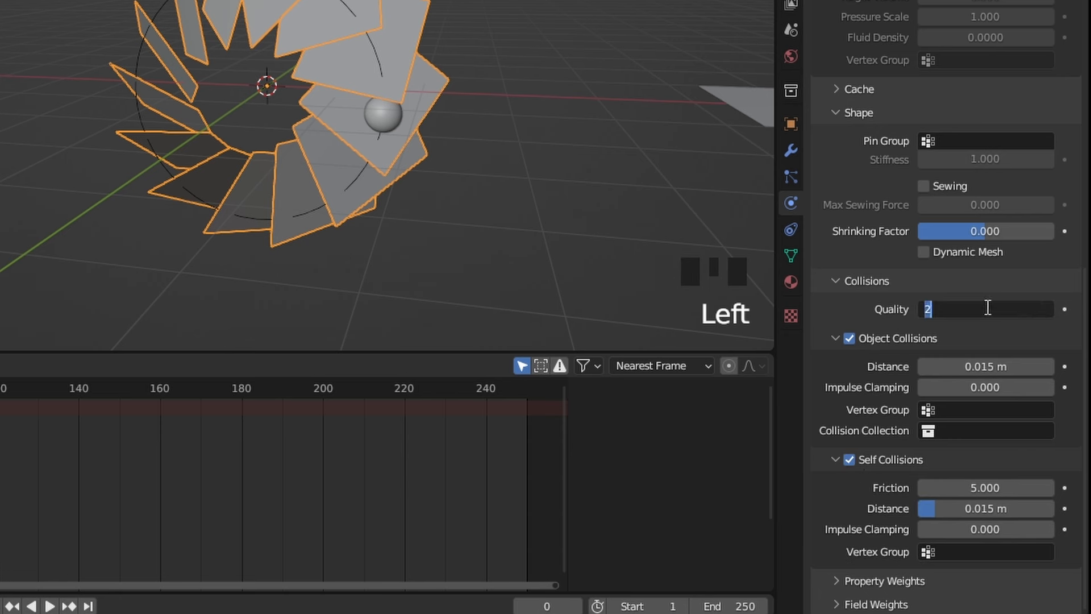
{"action": "left_click", "coordinate": [986, 308]}
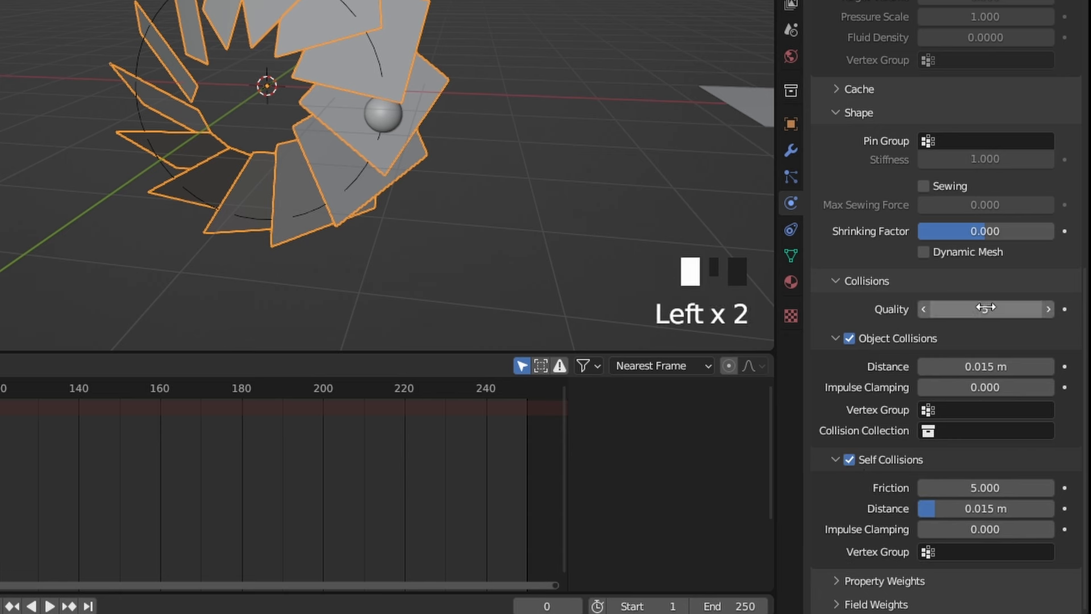
{"action": "left_click", "coordinate": [841, 284]}
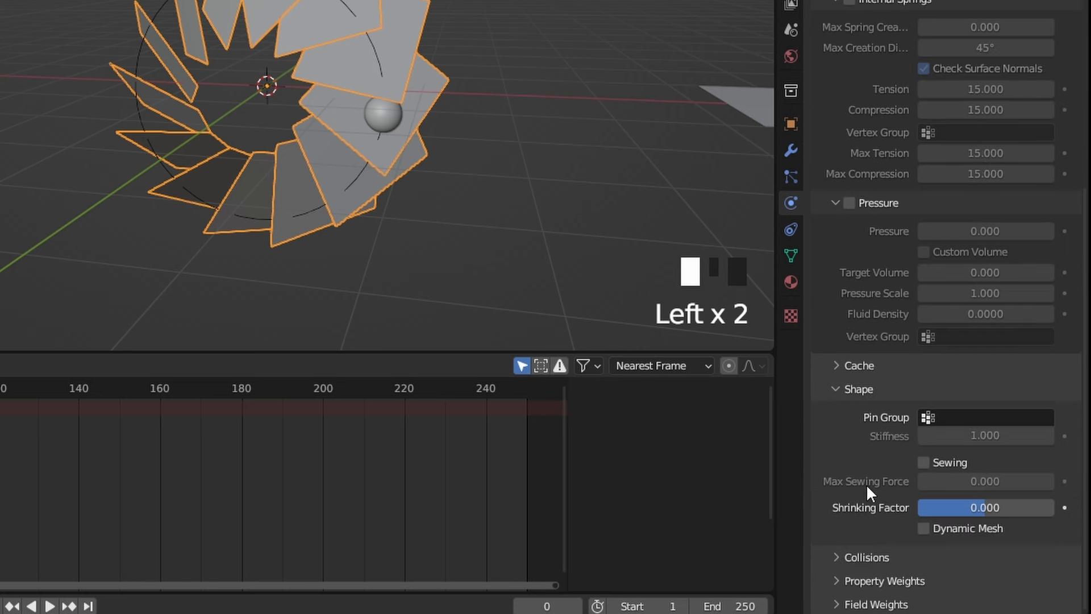
- Set the cloth's Gravity field weight to 0
{"action": "left_click", "coordinate": [839, 583]}
{"action": "scroll", "coordinate": [861, 551], "scroll_direction": "down", "scroll_amount": 6}
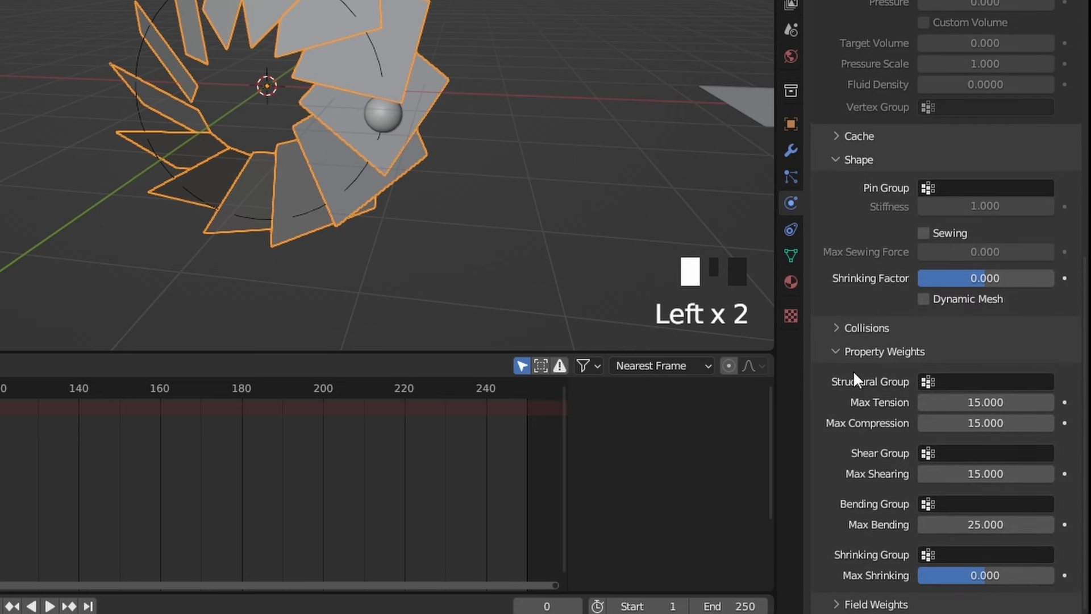
{"action": "left_click", "coordinate": [845, 351]}
{"action": "scroll", "coordinate": [851, 571], "scroll_direction": "down", "scroll_amount": 7}
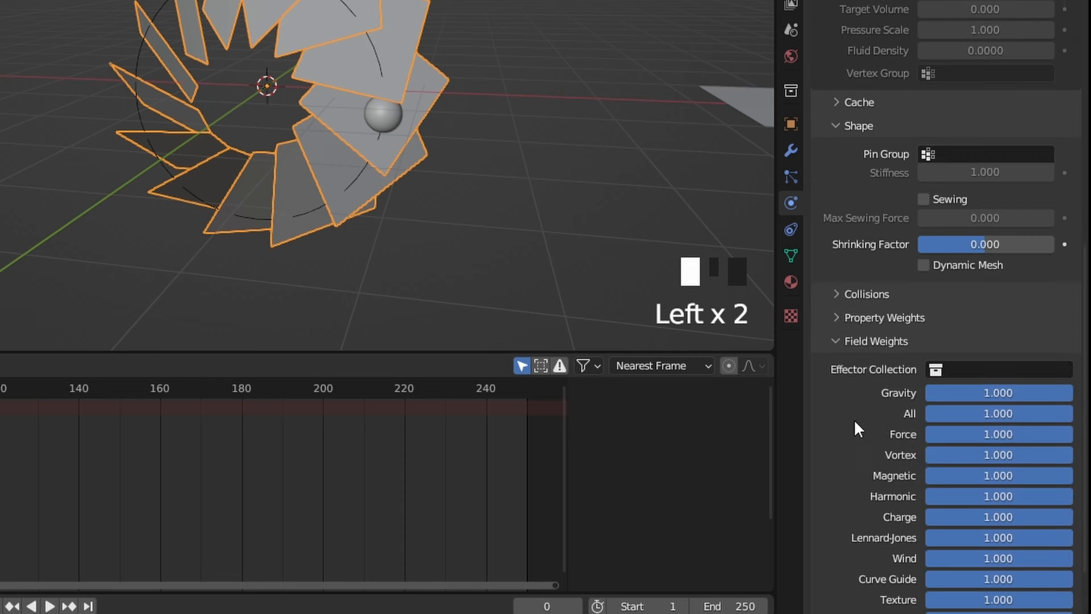
{"action": "left_click_drag", "start_coordinate": [1019, 392], "coordinate": [925, 392]}
{"action": "left_click", "coordinate": [839, 346]}
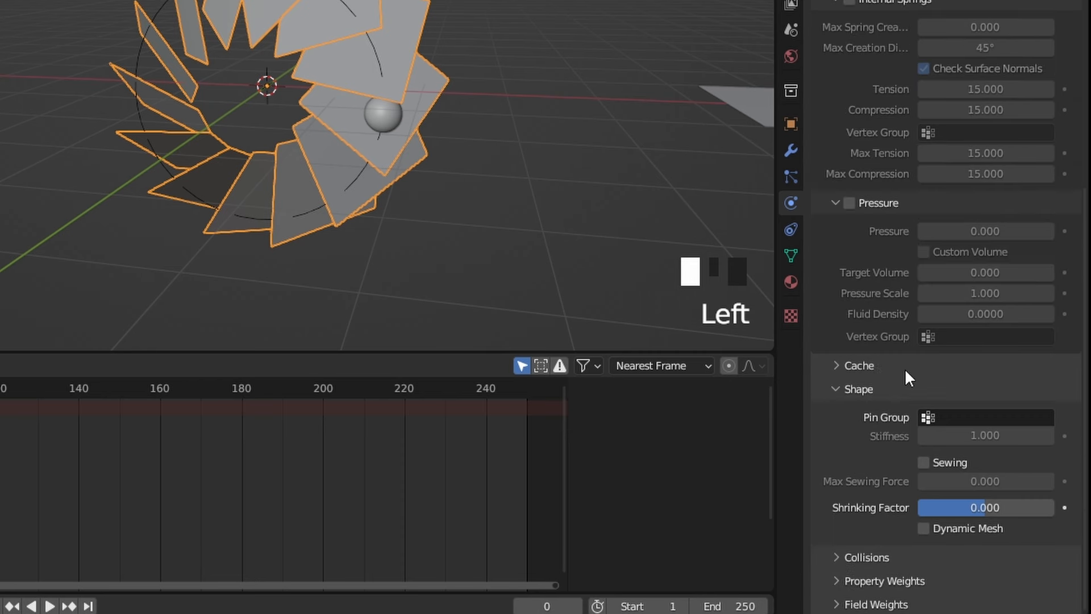
- Play the animation briefly to check the cloth with gravity turned off, and return to frame 0
{"action": "key", "text": "space"}
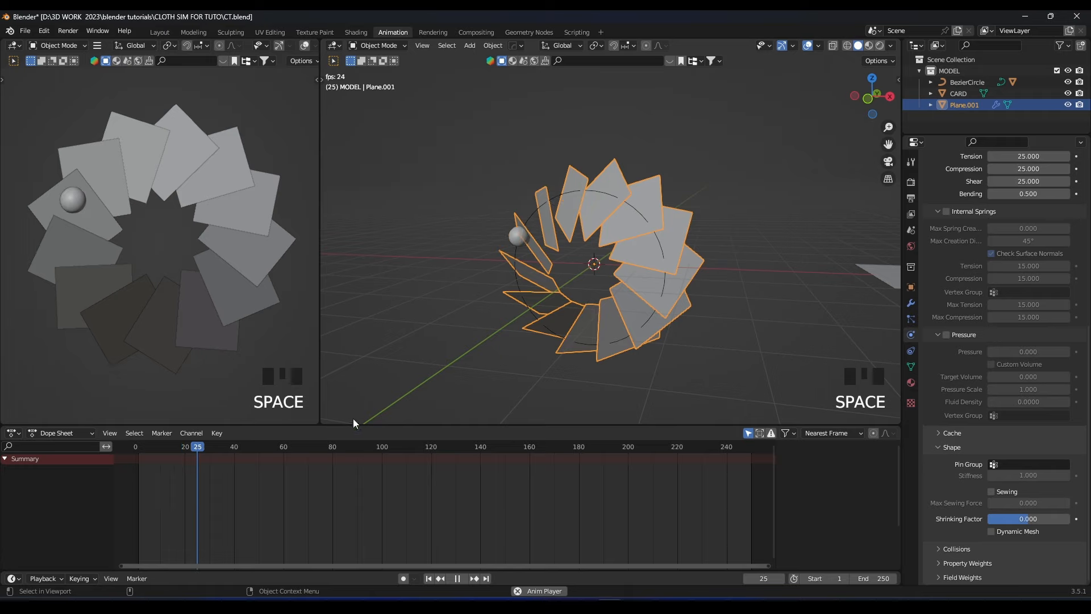
{"action": "key", "text": "space"}
{"action": "left_click_drag", "start_coordinate": [284, 447], "coordinate": [132, 445]}
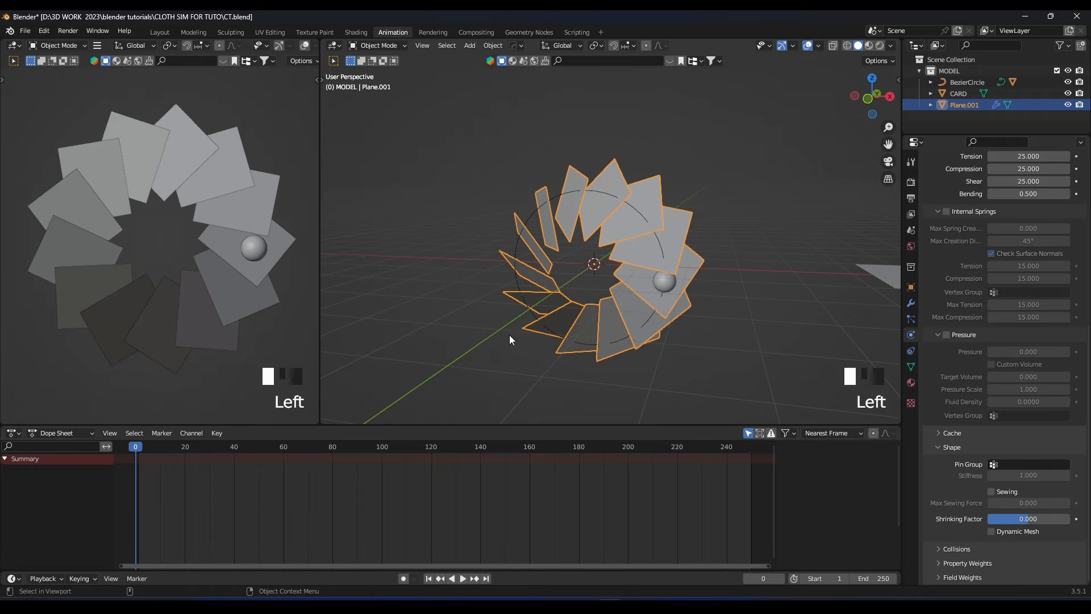
- Add Collision physics to the sphere on the Bezier circle
{"action": "middle_click_drag", "start_coordinate": [469, 345], "coordinate": [571, 288]}
{"action": "left_click", "coordinate": [655, 284]}
{"action": "scroll", "coordinate": [687, 281], "scroll_direction": "up", "scroll_amount": 3}
{"action": "middle_click_drag", "start_coordinate": [686, 281], "coordinate": [660, 256]}
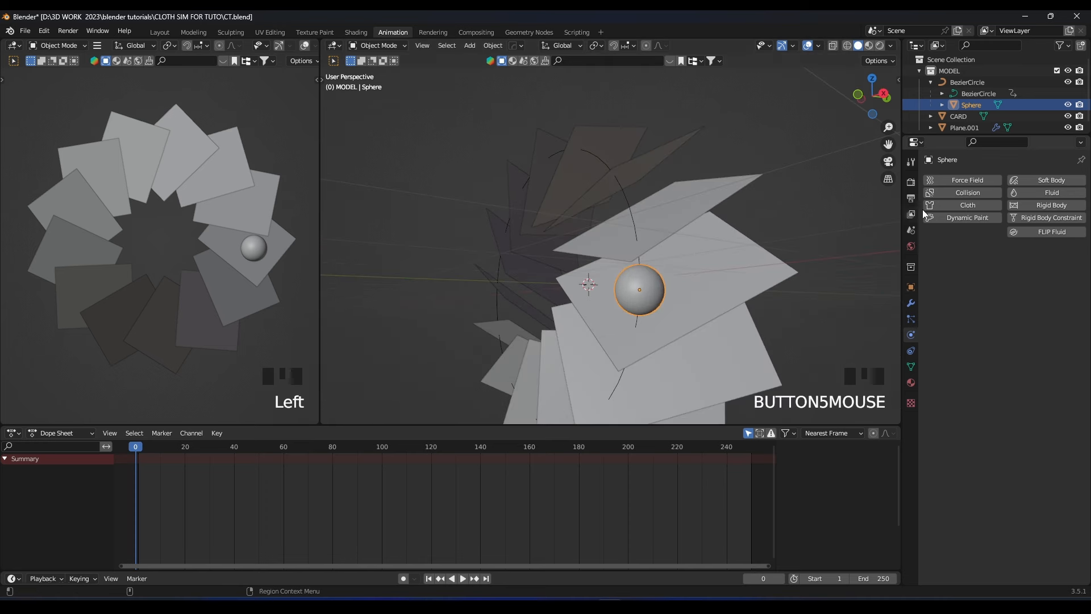
{"action": "left_click", "coordinate": [969, 192]}
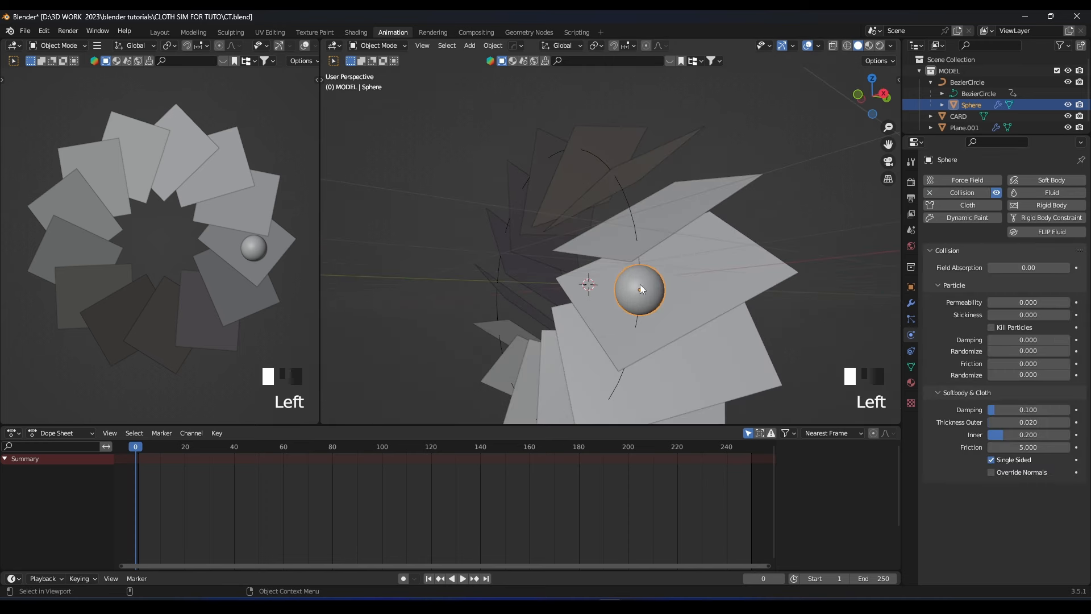
- Replay the animation to test the sphere's collision with the cards, and return to frame 0
{"action": "scroll", "coordinate": [645, 289], "scroll_direction": "down", "scroll_amount": 5}
{"action": "middle_click_drag", "start_coordinate": [643, 292], "coordinate": [666, 305]}
{"action": "key", "text": "space"}
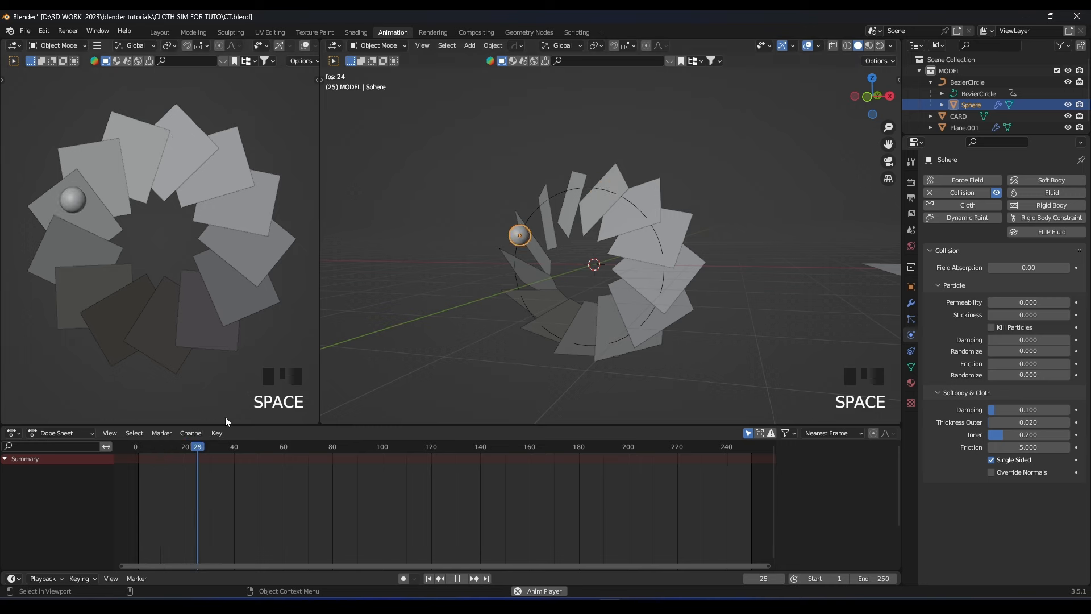
{"action": "left_click", "coordinate": [132, 448]}
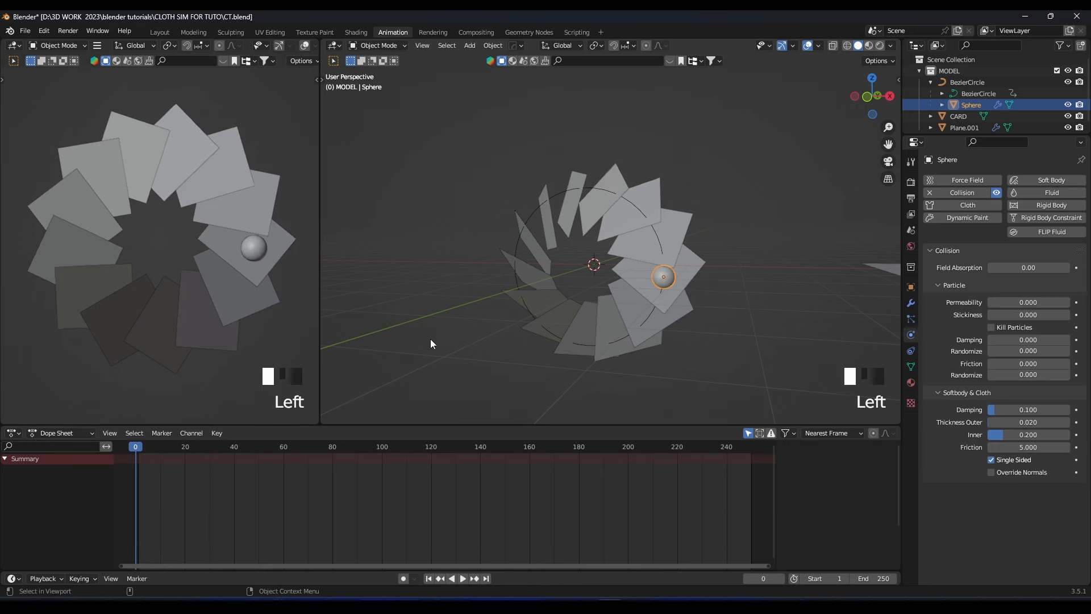
- Select the Plane.001 card ring, review its cloth settings and save the file
{"action": "double_click", "coordinate": [654, 253]}
{"action": "middle_click_drag", "start_coordinate": [663, 259], "coordinate": [692, 274]}
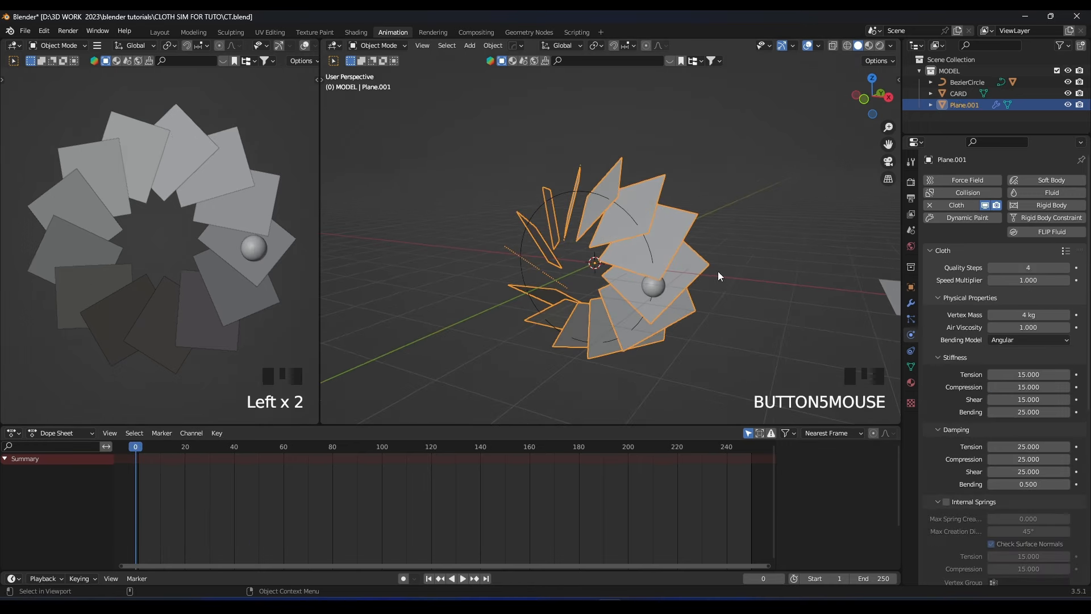
{"action": "scroll", "coordinate": [961, 298], "scroll_direction": "down", "scroll_amount": 7}
{"action": "scroll", "coordinate": [960, 298], "scroll_direction": "up", "scroll_amount": 6}
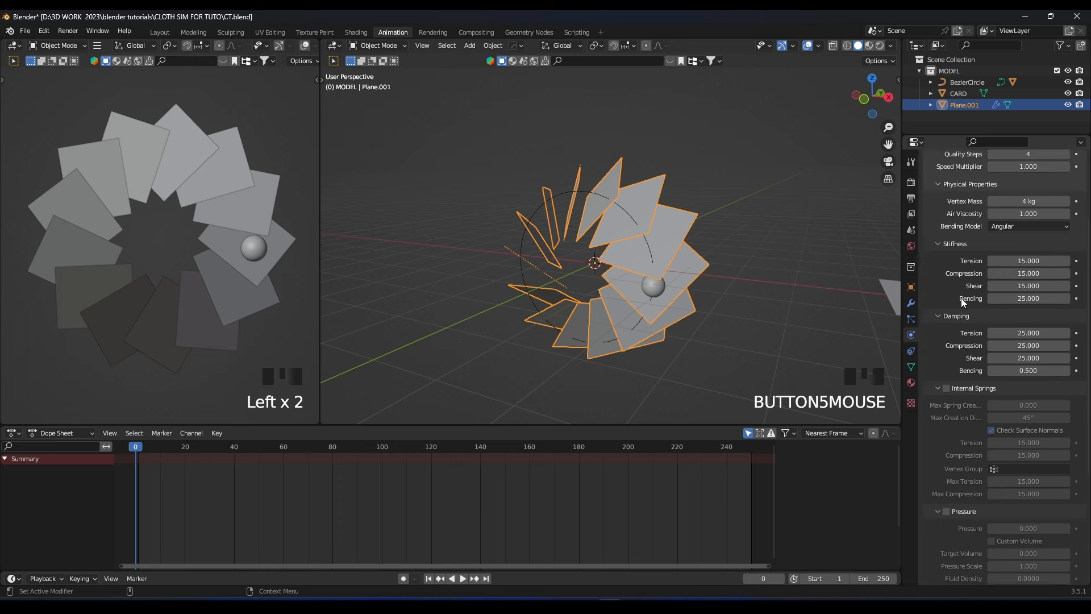
{"action": "scroll", "coordinate": [960, 298], "scroll_direction": "up", "scroll_amount": 1}
{"action": "key", "text": "ctrl+s"}
- Play the animation again with the card ring selected, return to frame 0 and inspect the sphere's contact with the cards
{"action": "key", "text": "space"}
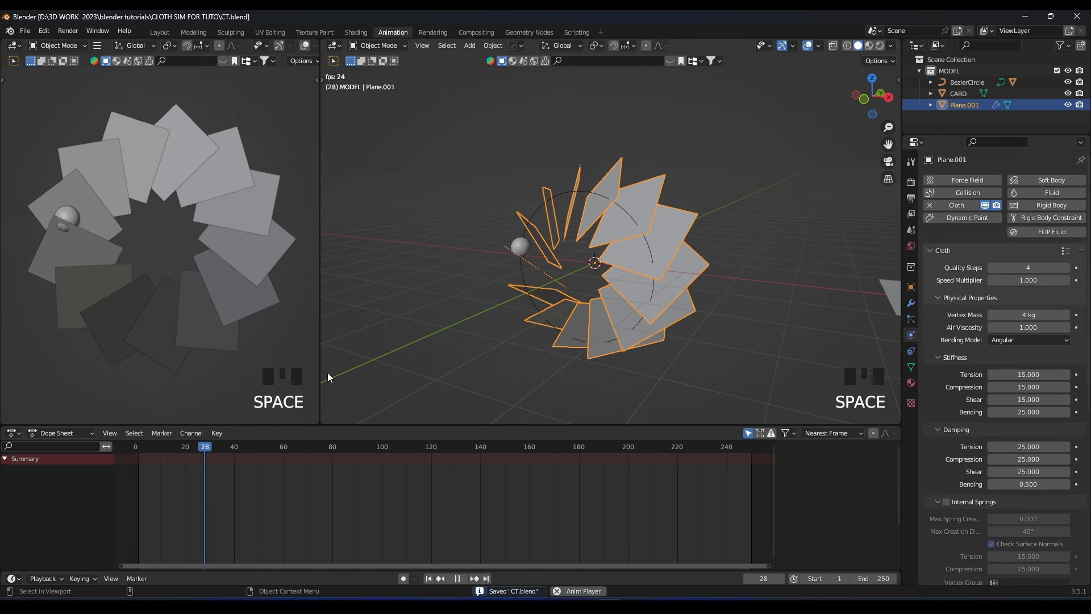
{"action": "key", "text": "space"}
{"action": "left_click", "coordinate": [145, 449]}
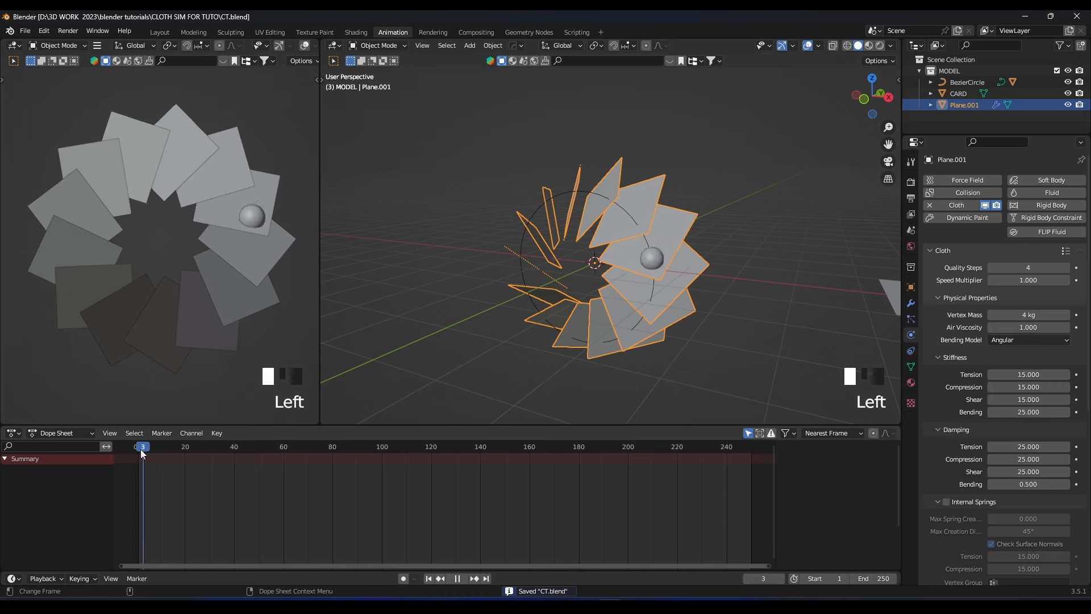
{"action": "left_click_drag", "start_coordinate": [143, 448], "coordinate": [126, 448]}
{"action": "middle_click_drag", "start_coordinate": [543, 304], "coordinate": [663, 304]}
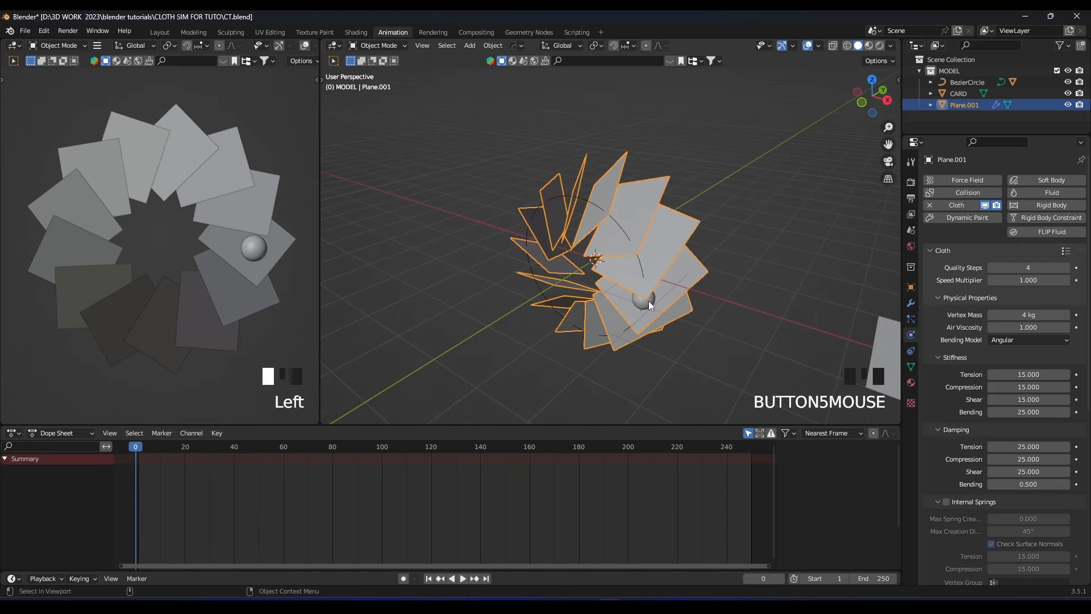
{"action": "left_click", "coordinate": [641, 265]}
{"action": "mouse_move", "coordinate": [641, 265]}
{"action": "middle_mouse_down"}
{"action": "mouse_move", "coordinate": [592, 261]}
{"action": "mouse_move", "coordinate": [649, 249]}
{"action": "middle_mouse_up"}
{"action": "left_click", "coordinate": [648, 249]}
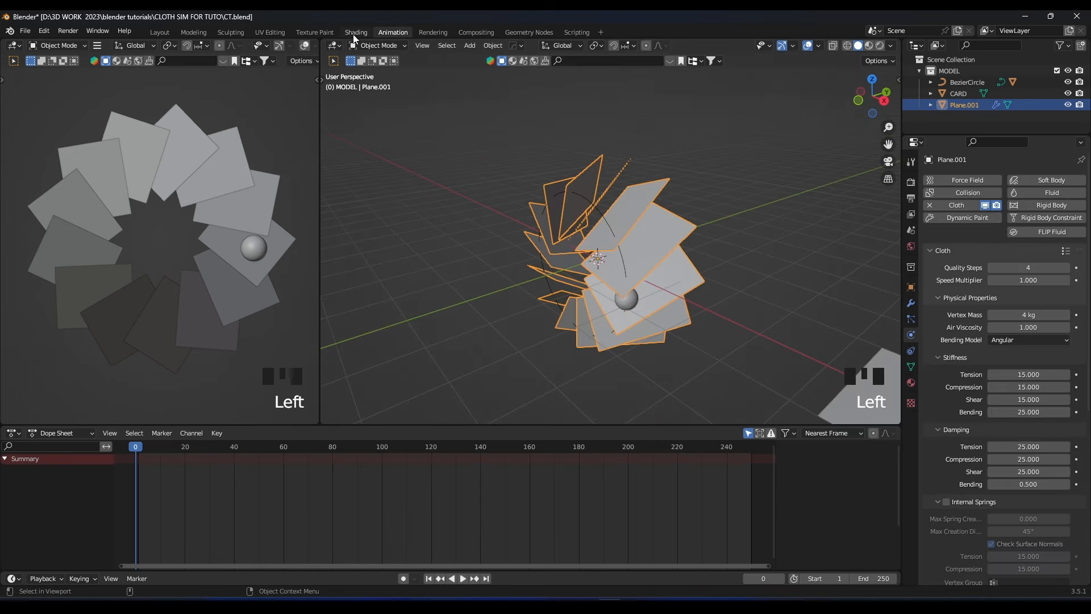
- Switch to the Geometry Nodes workspace and move the Group Output node away from Transform Geometry to make room
{"action": "left_click", "coordinate": [517, 32]}
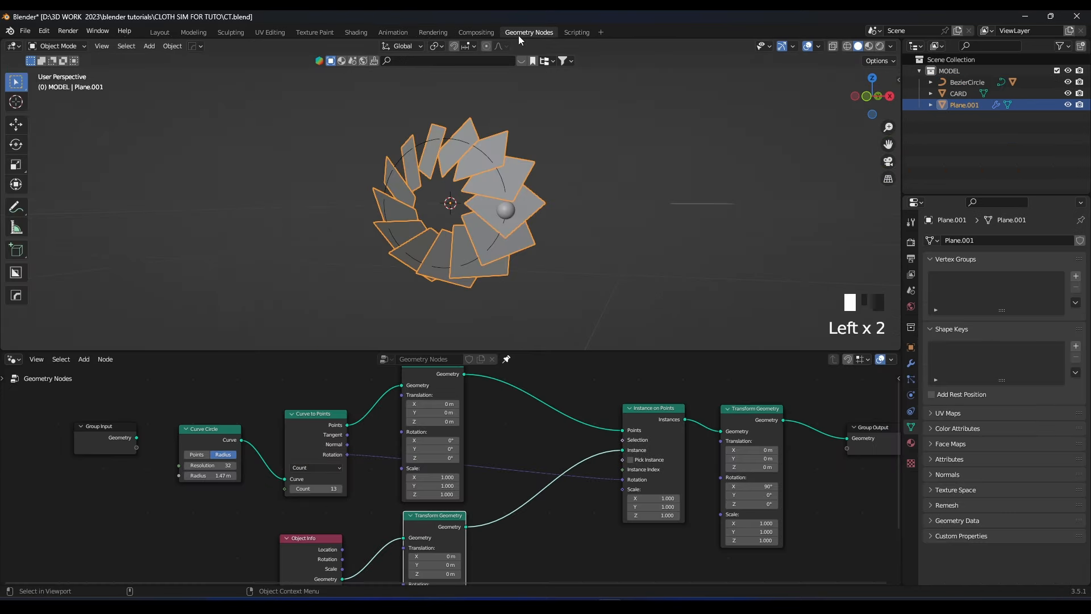
{"action": "scroll", "coordinate": [635, 422], "scroll_direction": "up", "scroll_amount": 1}
{"action": "middle_click_drag", "start_coordinate": [635, 423], "coordinate": [408, 430]}
{"action": "left_click_drag", "start_coordinate": [584, 452], "coordinate": [682, 446]}
{"action": "scroll", "coordinate": [517, 240], "scroll_direction": "up", "scroll_amount": 3}
{"action": "middle_click_drag", "start_coordinate": [517, 239], "coordinate": [534, 229]}
{"action": "key", "text": "space"}
{"action": "key", "text": "space"}
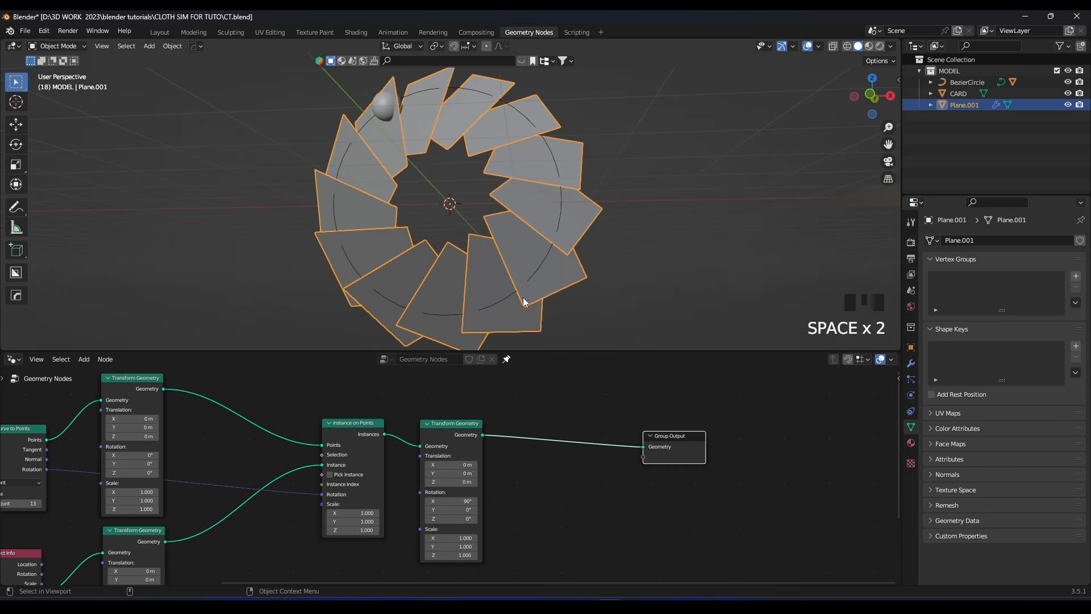
{"action": "left_click", "coordinate": [535, 419]}
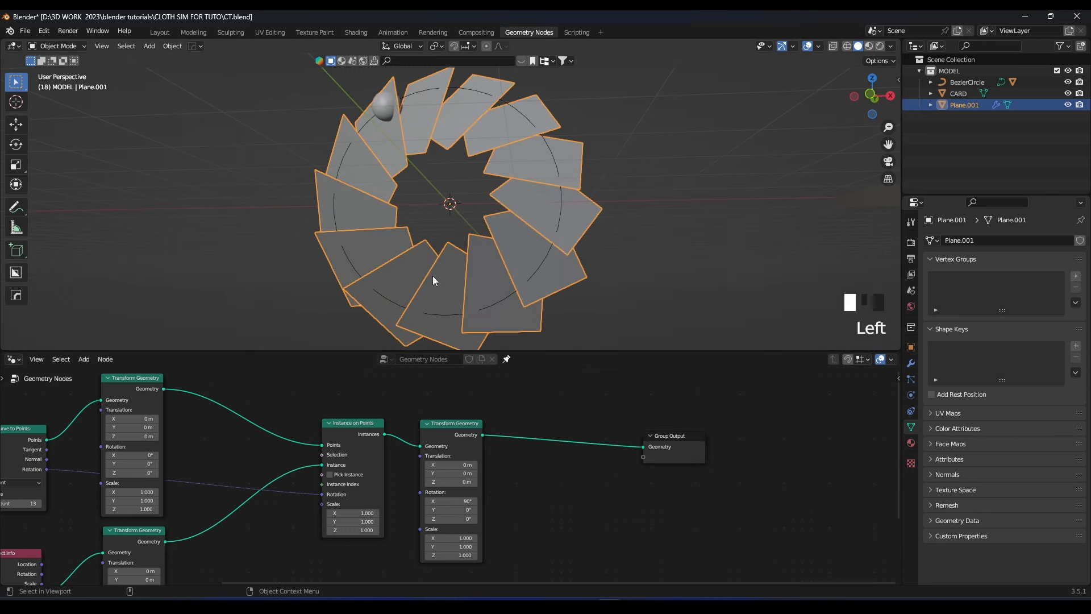
- Split the node editor horizontally, turn the lower area into a Timeline and return to frame 0
{"action": "right_click", "coordinate": [470, 586]}
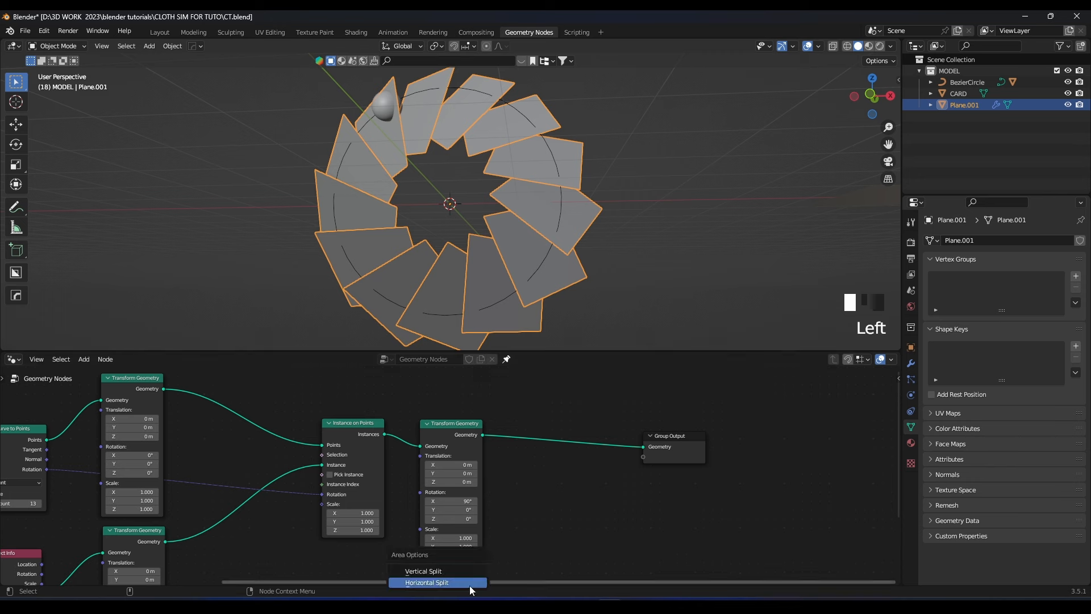
{"action": "left_click", "coordinate": [427, 582]}
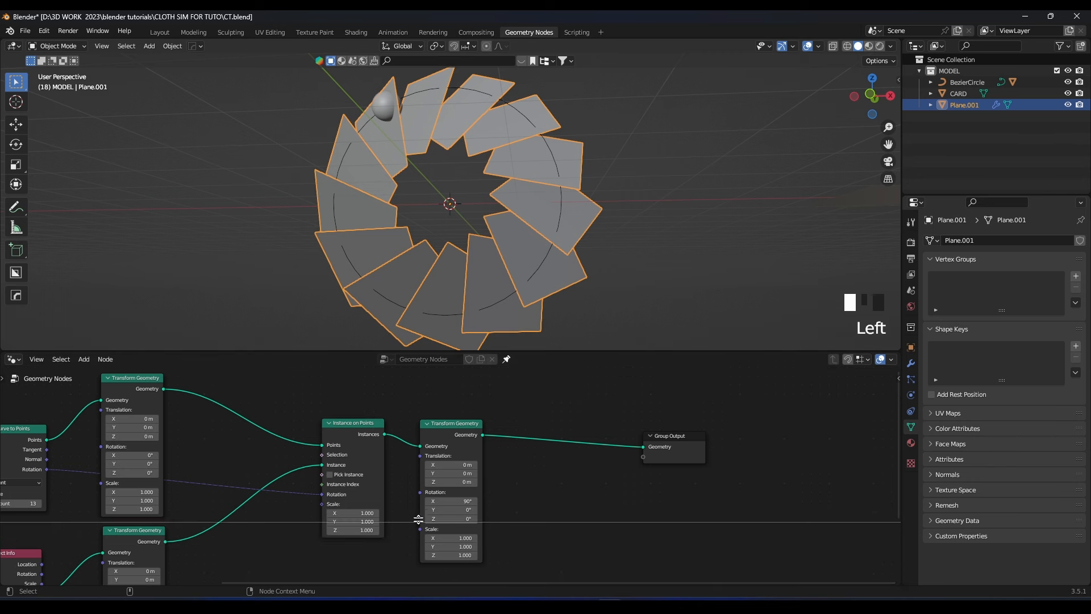
{"action": "left_click", "coordinate": [347, 512]}
{"action": "left_click", "coordinate": [15, 518]}
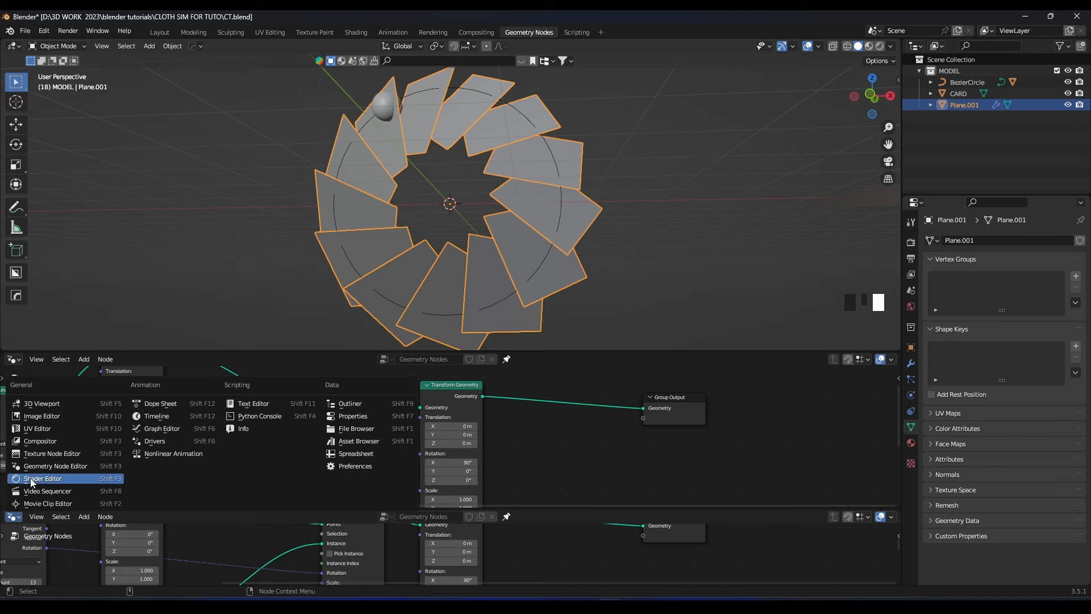
{"action": "left_click", "coordinate": [157, 418]}
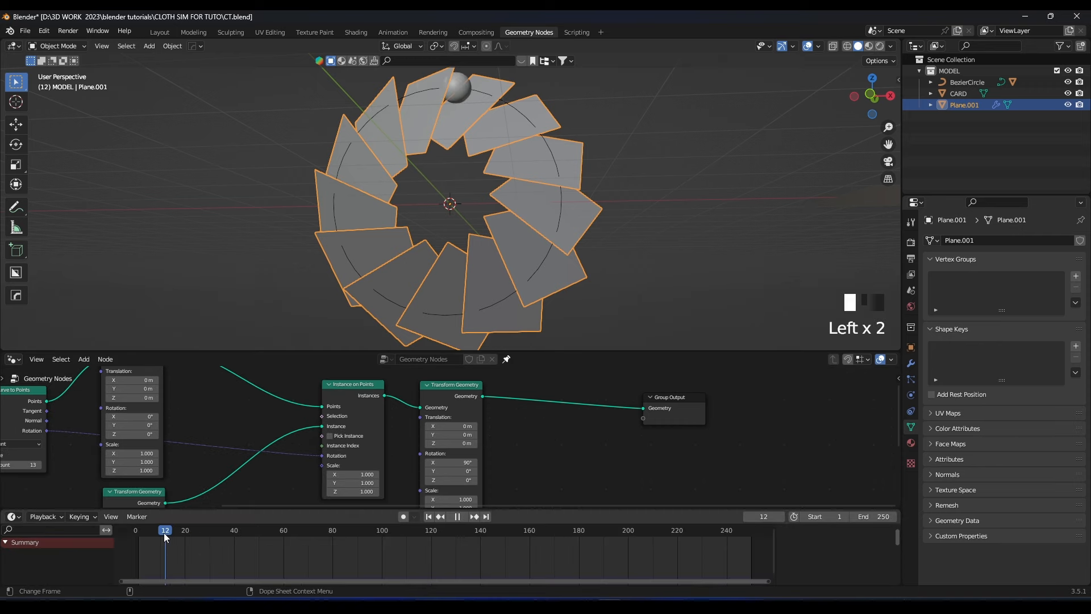
{"action": "left_click_drag", "start_coordinate": [167, 533], "coordinate": [134, 532]}
- Enlarge the node editor and insert a Realize Instances node between the last Transform Geometry and Group Output
{"action": "left_click_drag", "start_coordinate": [534, 352], "coordinate": [550, 280]}
{"action": "middle_click_drag", "start_coordinate": [584, 333], "coordinate": [488, 346]}
{"action": "left_click_drag", "start_coordinate": [564, 381], "coordinate": [641, 388]}
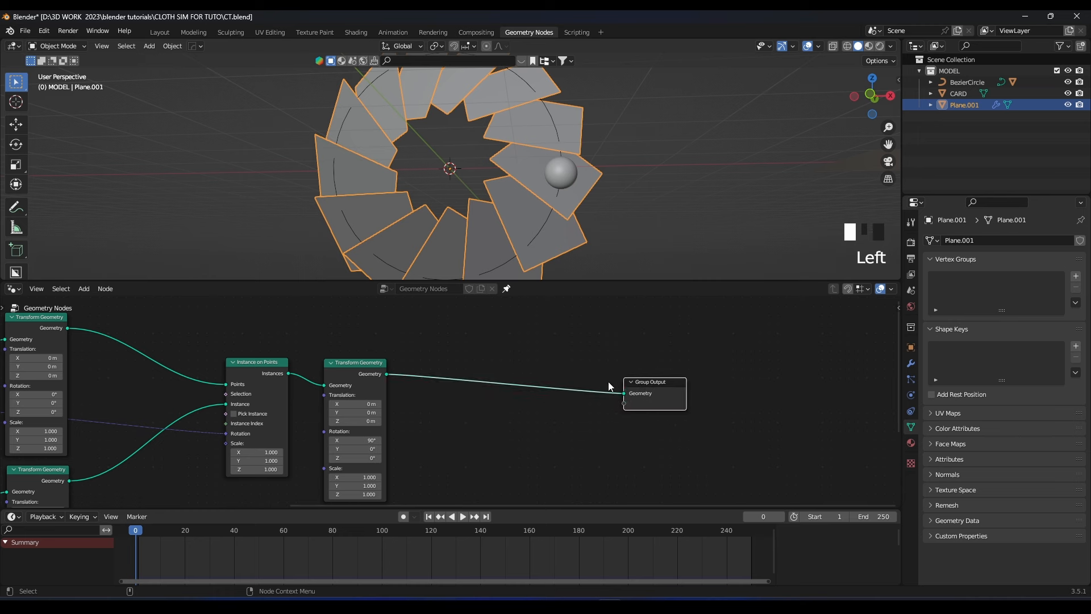
{"action": "left_click", "coordinate": [502, 355]}
{"action": "key", "text": "shift+a"}
{"action": "left_click", "coordinate": [467, 261]}
{"action": "type", "text": "rea"}
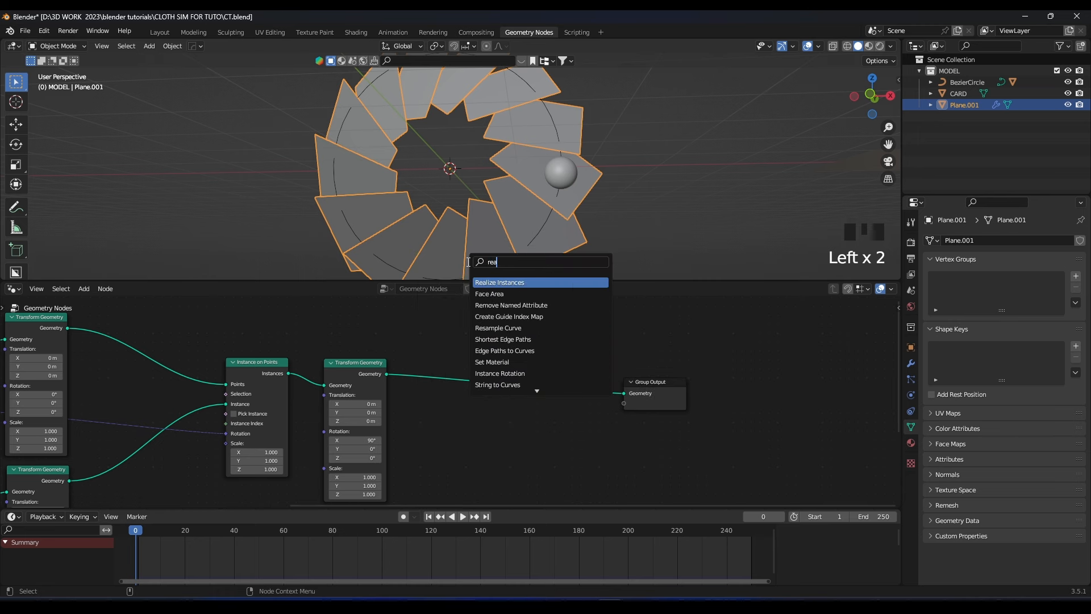
{"action": "left_click", "coordinate": [504, 282]}
{"action": "left_click", "coordinate": [488, 388]}
- Preview the simulation briefly, then enlarge the 3D viewport above the node editor and frame the card ring
{"action": "key", "text": "space"}
{"action": "key", "text": "space"}
{"action": "scroll", "coordinate": [464, 182], "scroll_direction": "down", "scroll_amount": 4}
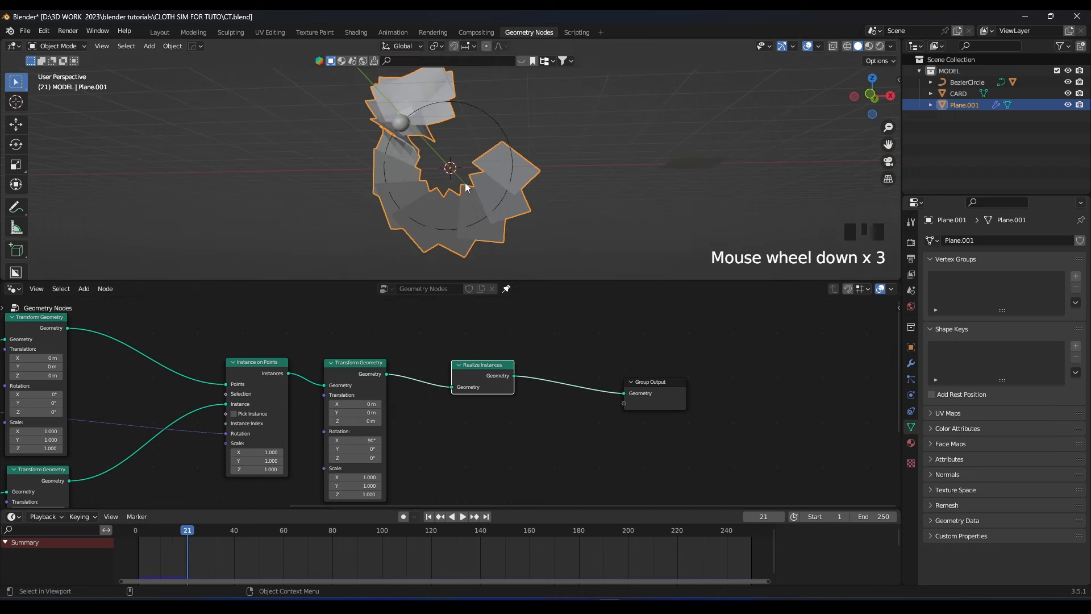
{"action": "left_click_drag", "start_coordinate": [549, 279], "coordinate": [551, 336]}
{"action": "middle_click_drag", "start_coordinate": [483, 263], "coordinate": [508, 288]}
{"action": "scroll", "coordinate": [473, 209], "scroll_direction": "up", "scroll_amount": 3}
{"action": "middle_click_drag", "start_coordinate": [466, 203], "coordinate": [462, 236], "text": "shift"}
- Play the cloth simulation with the realized card instances and return to frame 0
{"action": "key", "text": "space"}
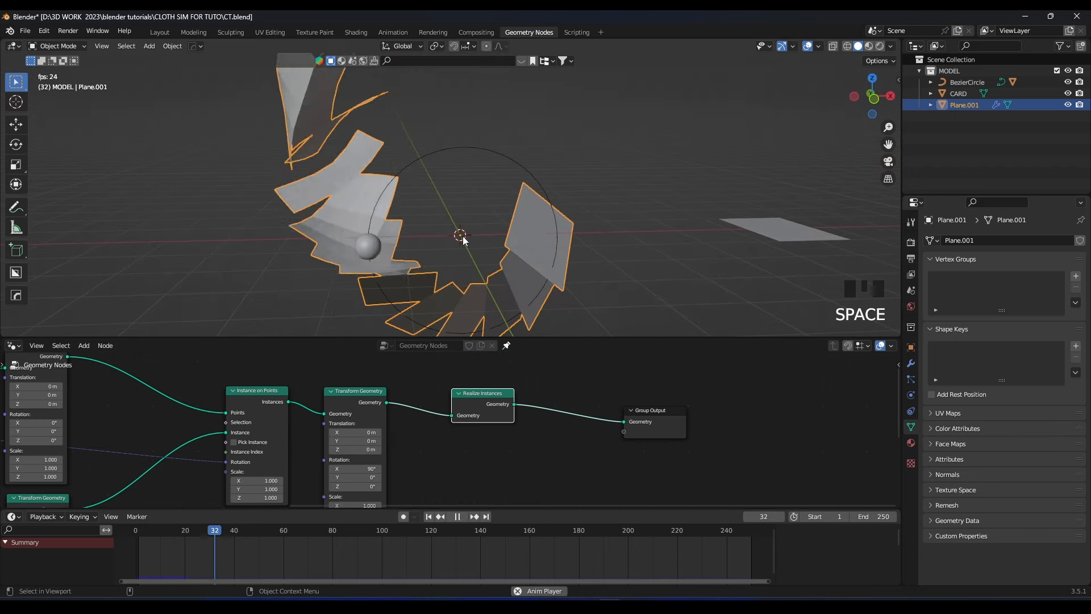
{"action": "scroll", "coordinate": [455, 233], "scroll_direction": "down", "scroll_amount": 2}
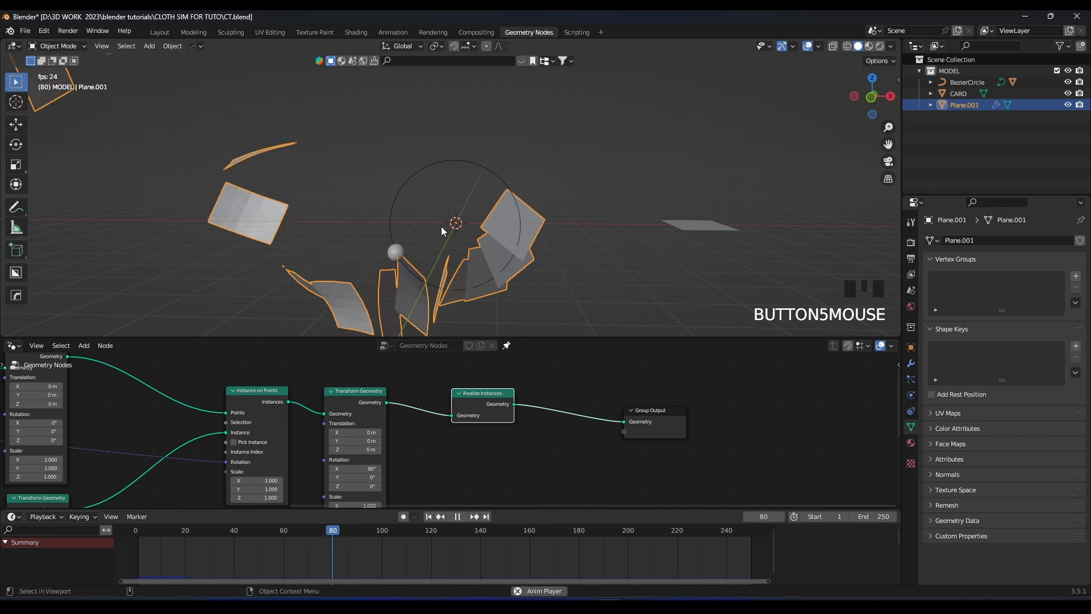
{"action": "key", "text": "space"}
{"action": "left_click", "coordinate": [119, 529]}
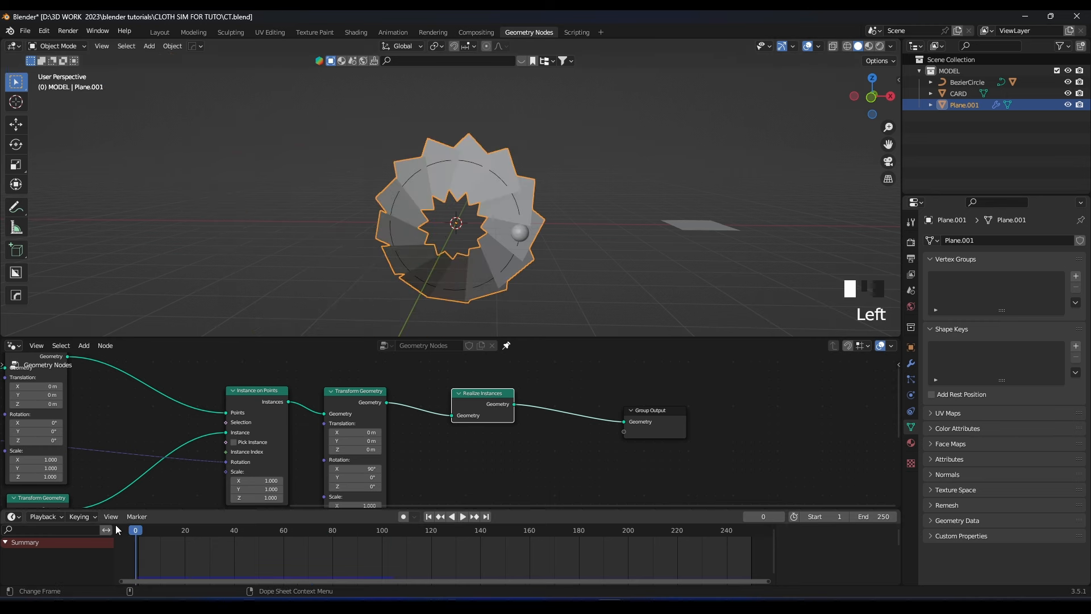
- Set the timeline's end frame to 160, play the simulation and return to frame 0
{"action": "left_click_drag", "start_coordinate": [873, 517], "coordinate": [831, 517]}
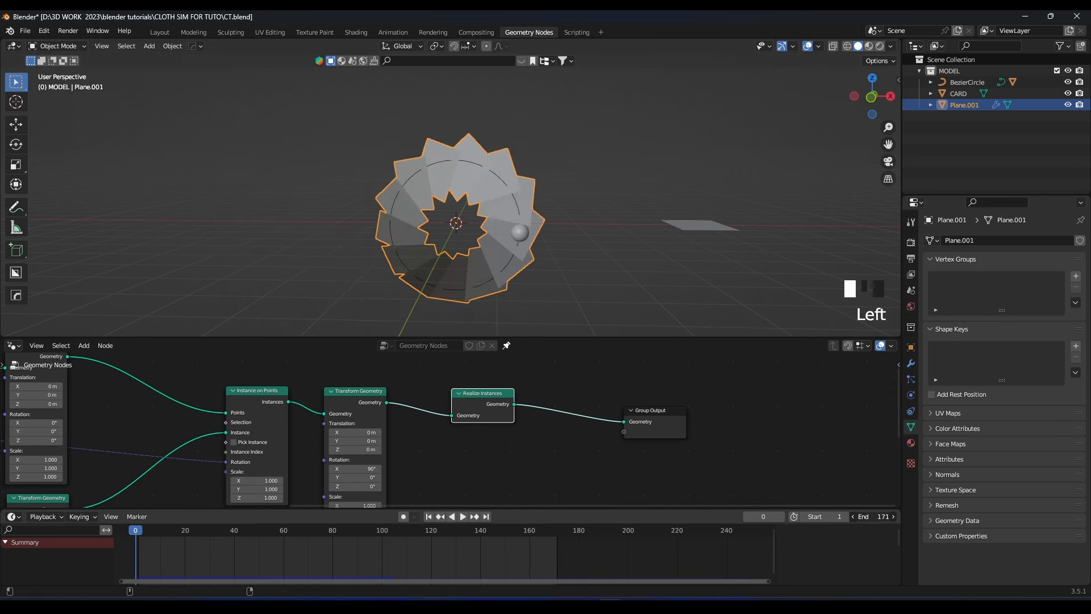
{"action": "key", "text": "space"}
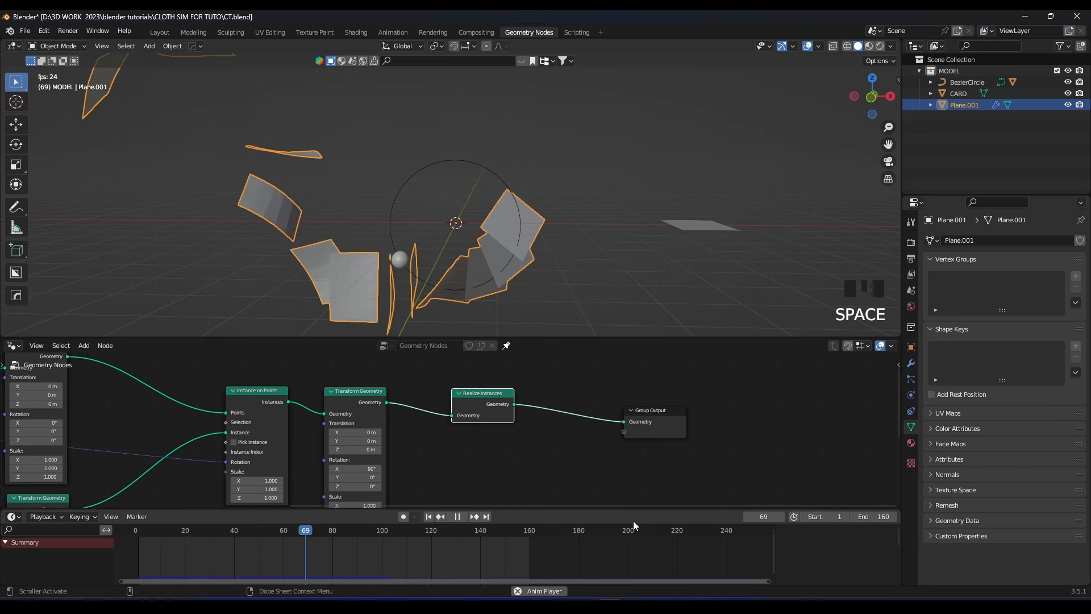
{"action": "key", "text": "space"}
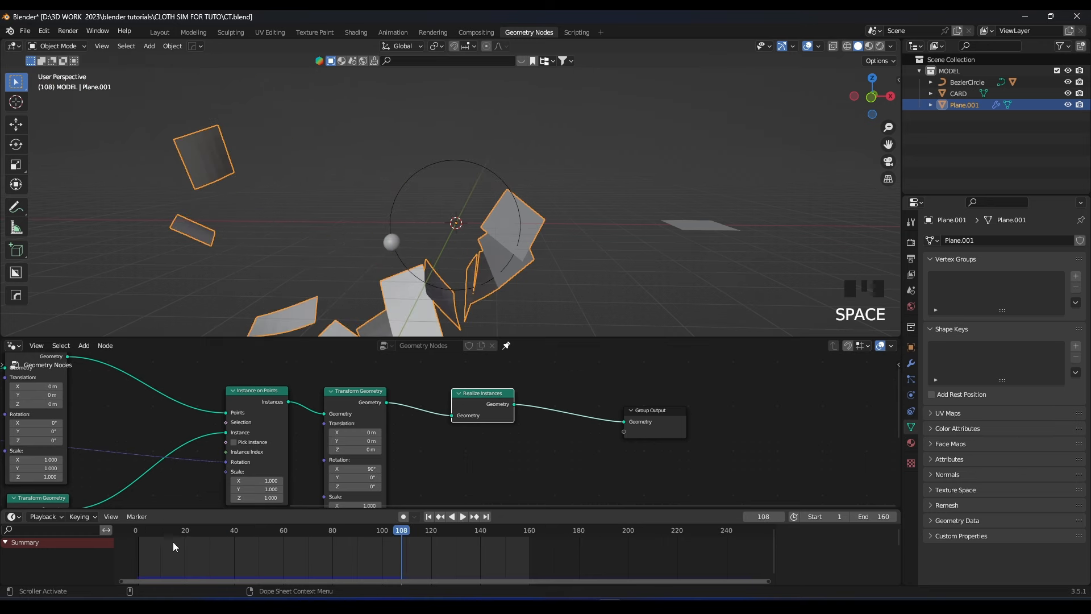
{"action": "left_click", "coordinate": [130, 542]}
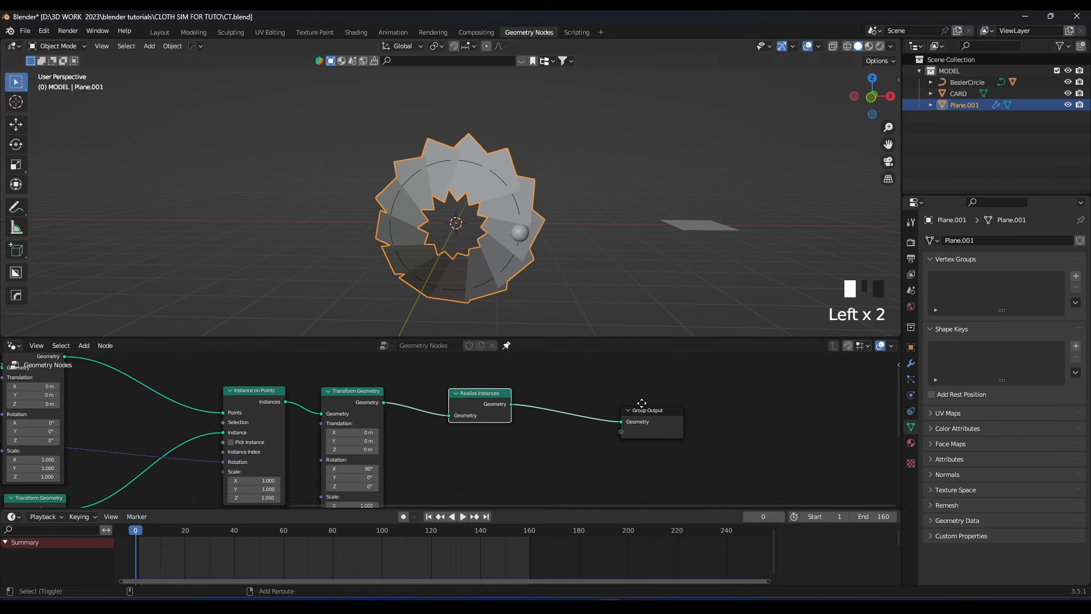
- Insert a Set Shade Smooth node between Realize Instances and Group Output
{"action": "scroll", "coordinate": [507, 218], "scroll_direction": "up", "scroll_amount": 5}
{"action": "left_click", "coordinate": [616, 425]}
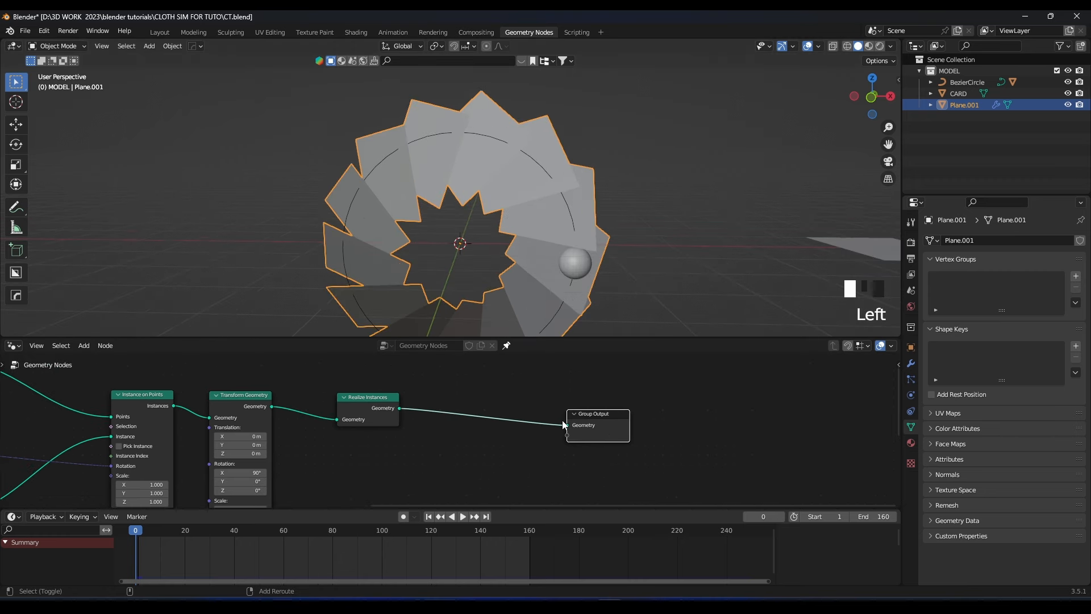
{"action": "key", "text": "shift+a"}
{"action": "left_click", "coordinate": [458, 383]}
{"action": "type", "text": "s"}
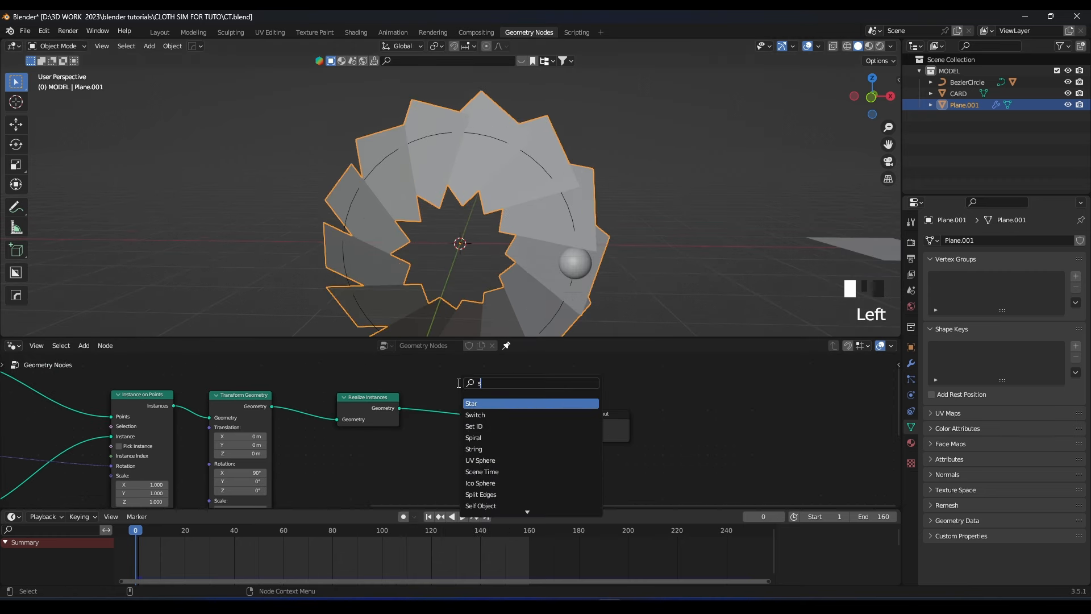
{"action": "type", "text": "et s"}
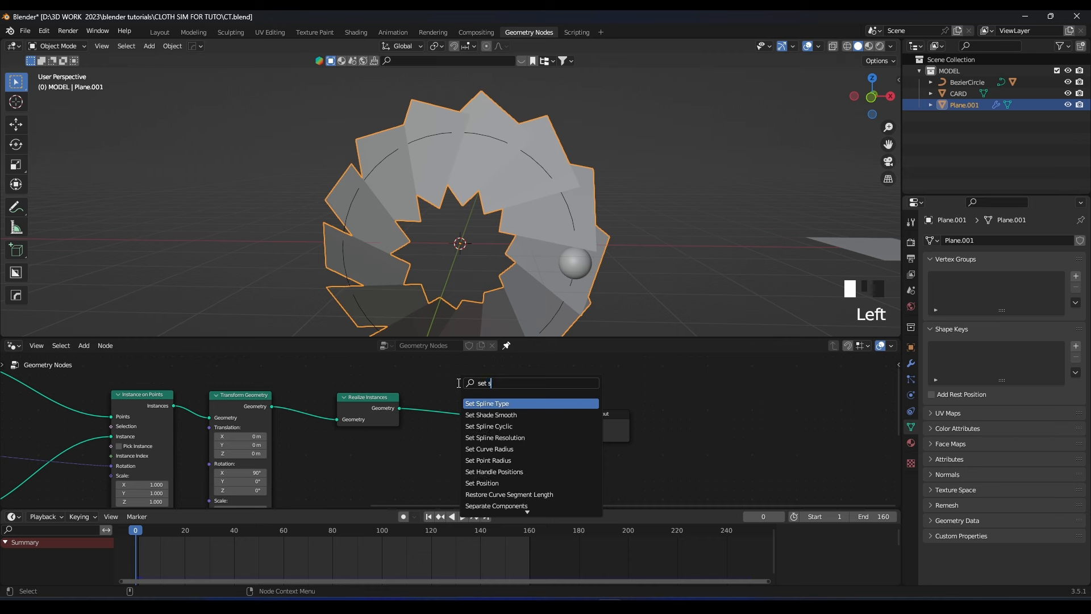
{"action": "left_click", "coordinate": [499, 415]}
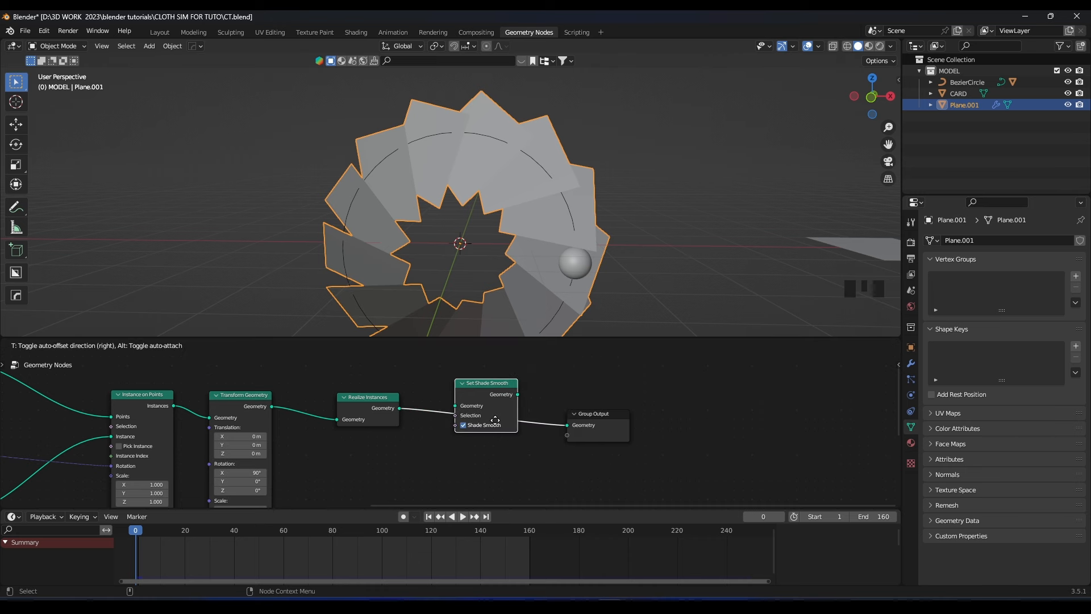
{"action": "left_click", "coordinate": [494, 432]}
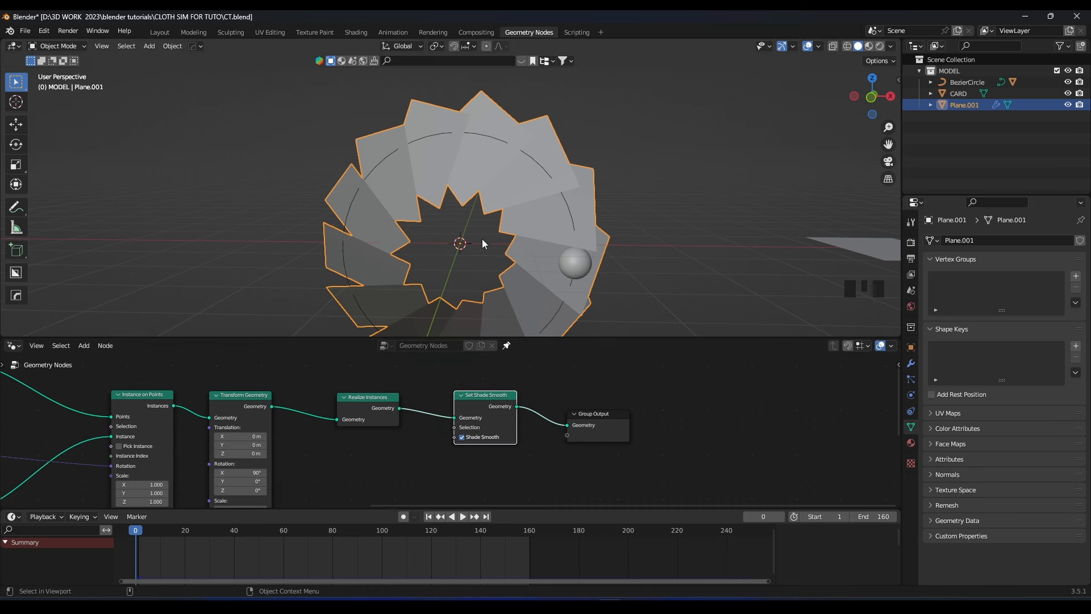
- Play the simulation with the card ring deselected and hide the BezierCircle in the viewport
{"action": "scroll", "coordinate": [483, 244], "scroll_direction": "down", "scroll_amount": 2}
{"action": "key", "text": "space"}
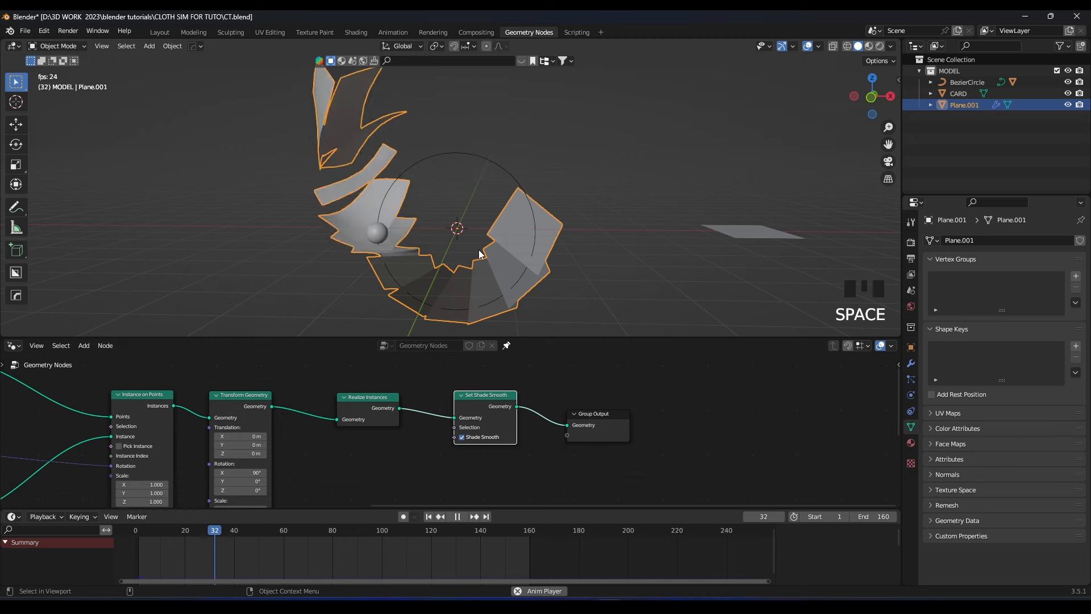
{"action": "left_click", "coordinate": [612, 177]}
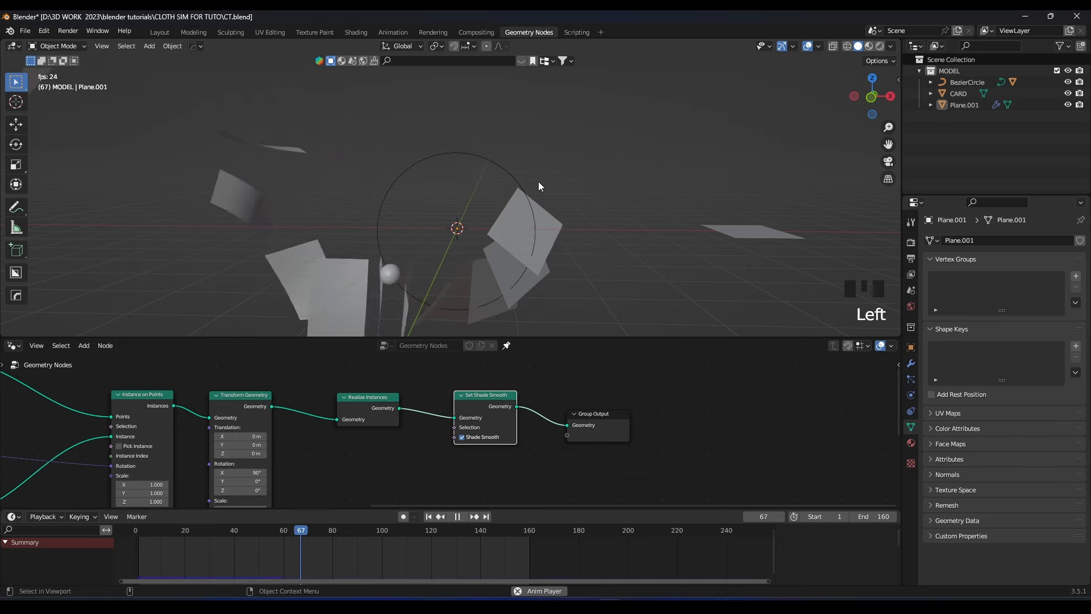
{"action": "left_click", "coordinate": [511, 174]}
{"action": "left_click", "coordinate": [1067, 82]}
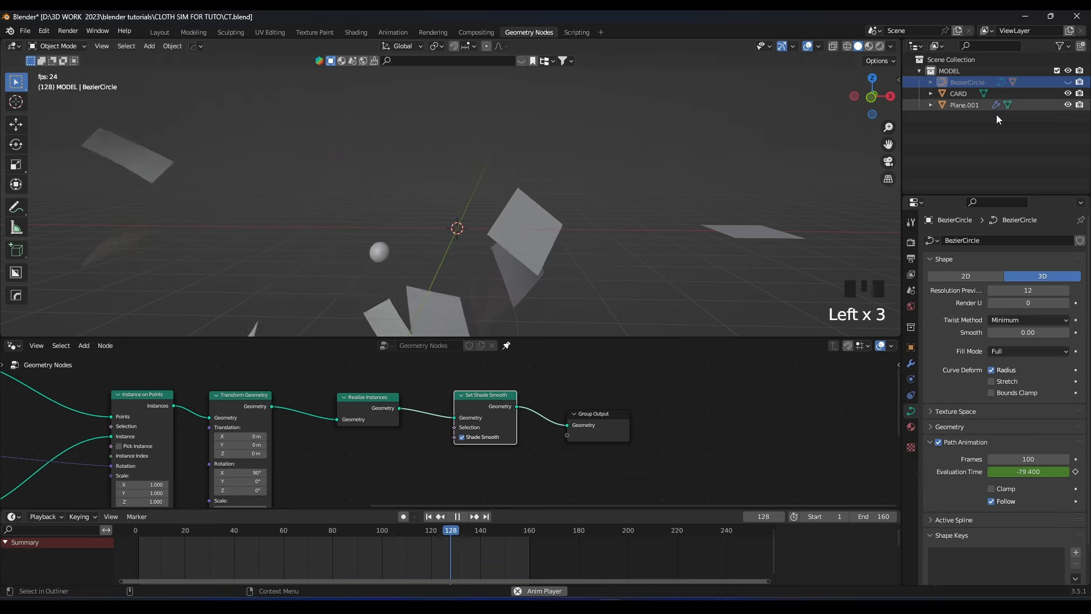
{"action": "left_click", "coordinate": [121, 531]}
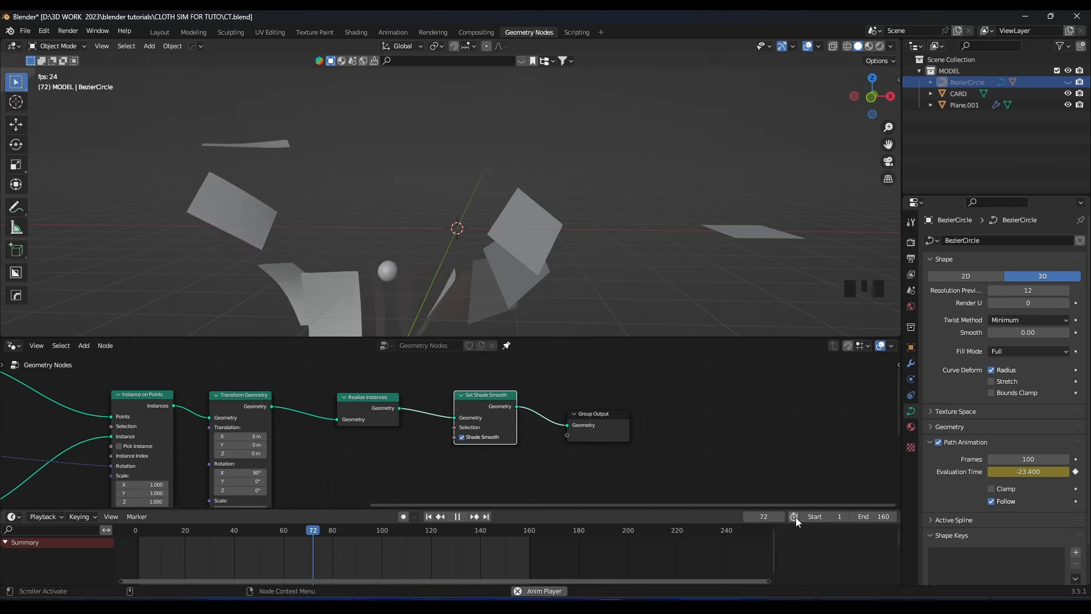
{"action": "key", "text": "space"}
- Set the viewport's solid shading color to Random and play the simulation from the first frame
{"action": "scroll", "coordinate": [460, 216], "scroll_direction": "up", "scroll_amount": 2}
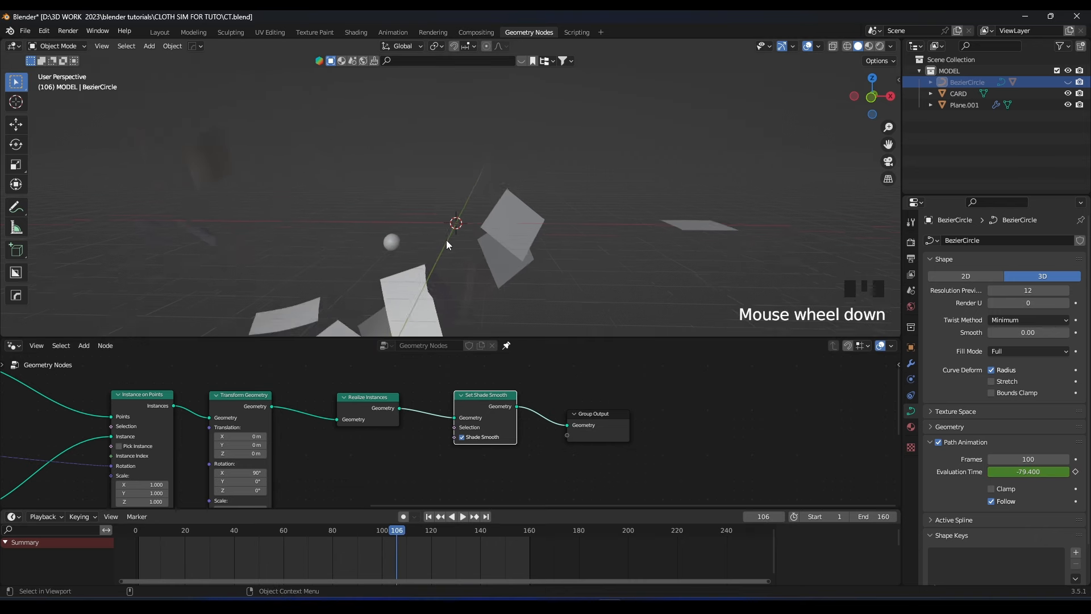
{"action": "left_click", "coordinate": [891, 46]}
{"action": "left_click", "coordinate": [888, 199]}
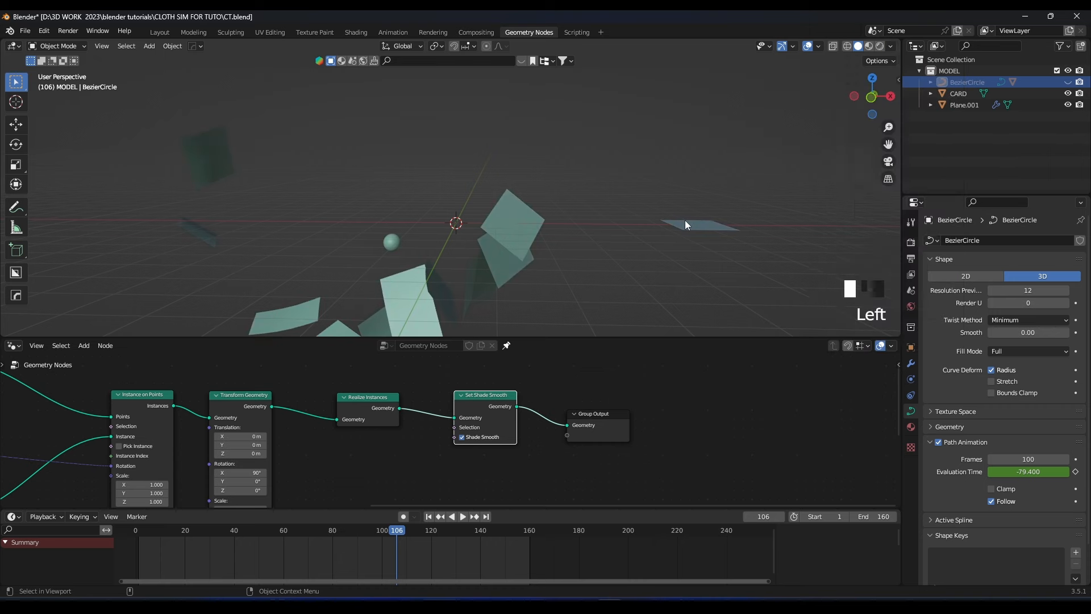
{"action": "left_click", "coordinate": [142, 533]}
{"action": "key", "text": "space"}
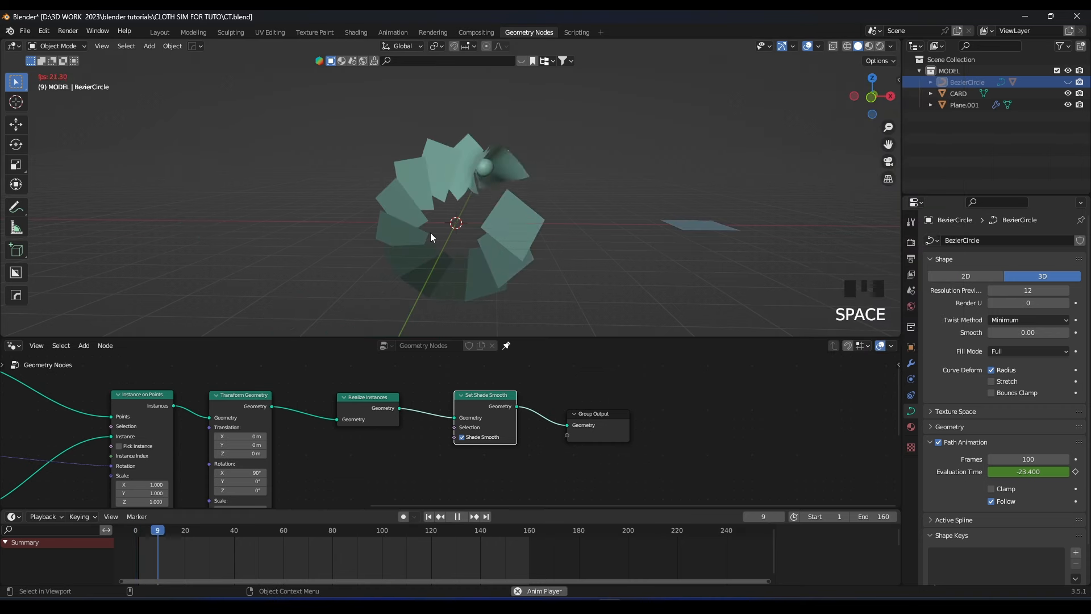
{"action": "key", "text": "space"}
- Turn on the wireframe overlay, replay the simulation and return to frame 0
{"action": "key", "text": "alt+v"}
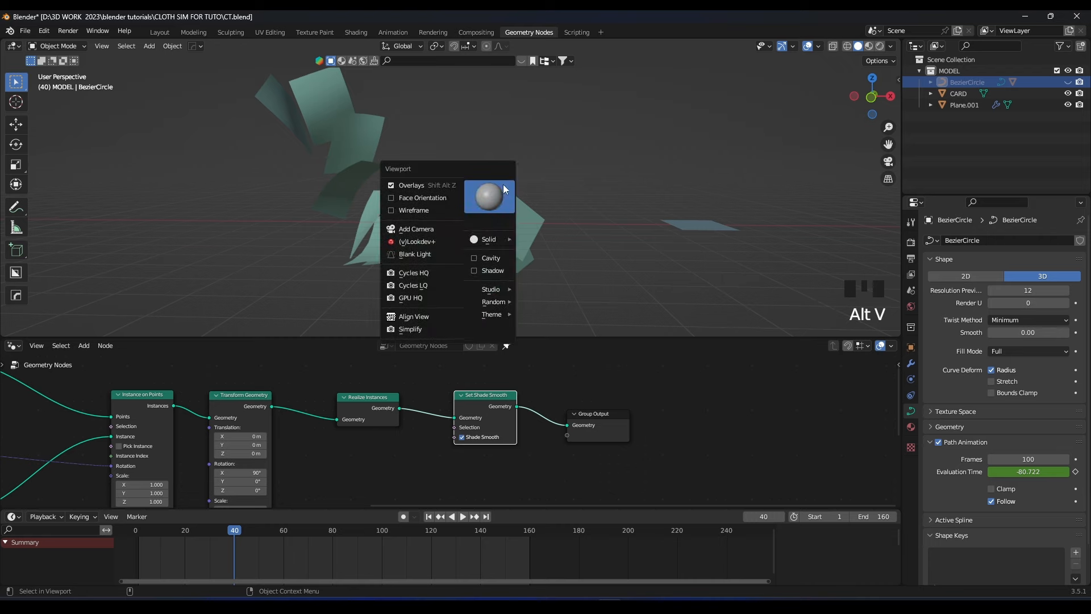
{"action": "left_click", "coordinate": [403, 203]}
{"action": "scroll", "coordinate": [404, 206], "scroll_direction": "up", "scroll_amount": 2}
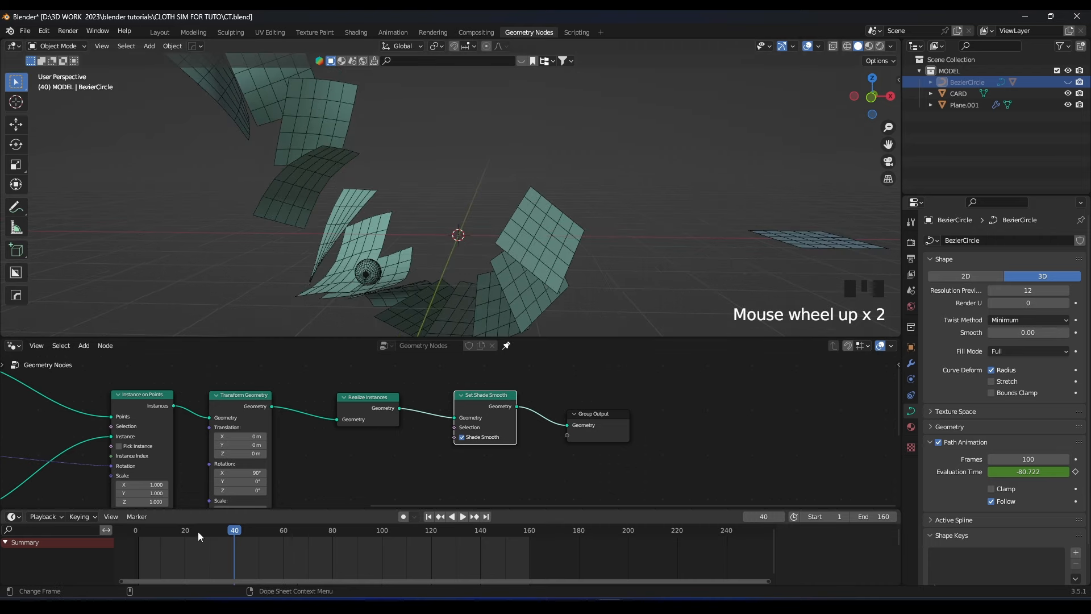
{"action": "key", "text": "space"}
{"action": "left_click", "coordinate": [125, 530]}
{"action": "key", "text": "space"}
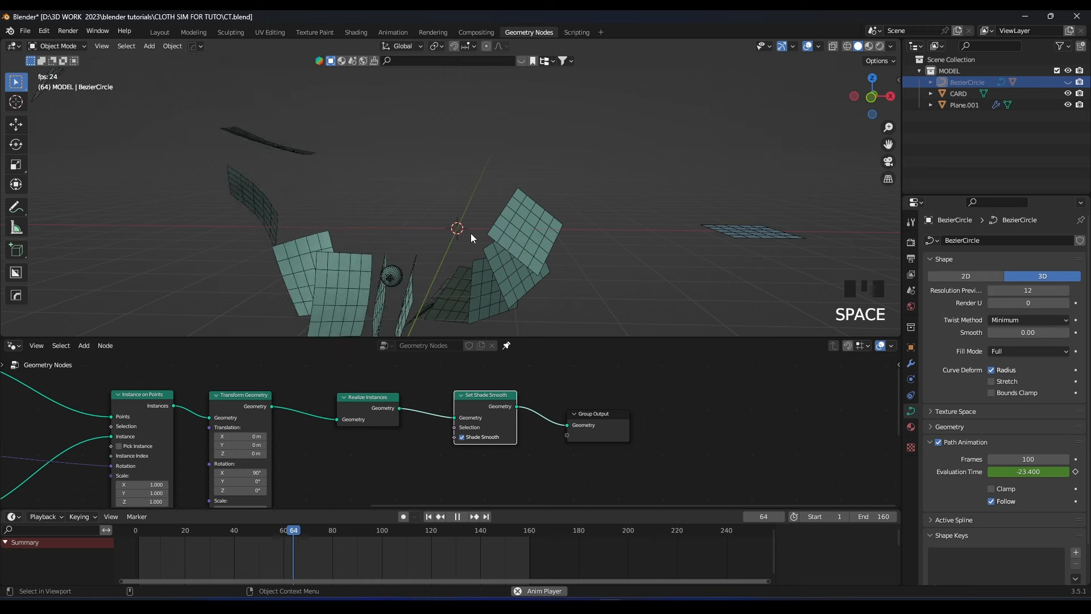
{"action": "key", "text": "space"}
{"action": "left_click", "coordinate": [130, 529]}
- Set the Curve Circle node's radius to 1.71 m
{"action": "middle_click_drag", "start_coordinate": [483, 233], "coordinate": [508, 252]}
{"action": "scroll", "coordinate": [267, 422], "scroll_direction": "down", "scroll_amount": 4}
{"action": "middle_click_drag", "start_coordinate": [188, 425], "coordinate": [429, 430]}
{"action": "middle_click_drag", "start_coordinate": [255, 456], "coordinate": [366, 432]}
{"action": "scroll", "coordinate": [363, 432], "scroll_direction": "up", "scroll_amount": 6}
{"action": "middle_click_drag", "start_coordinate": [277, 445], "coordinate": [391, 435]}
{"action": "scroll", "coordinate": [391, 436], "scroll_direction": "up", "scroll_amount": 2}
{"action": "left_click_drag", "start_coordinate": [234, 419], "coordinate": [262, 419], "text": "shift"}
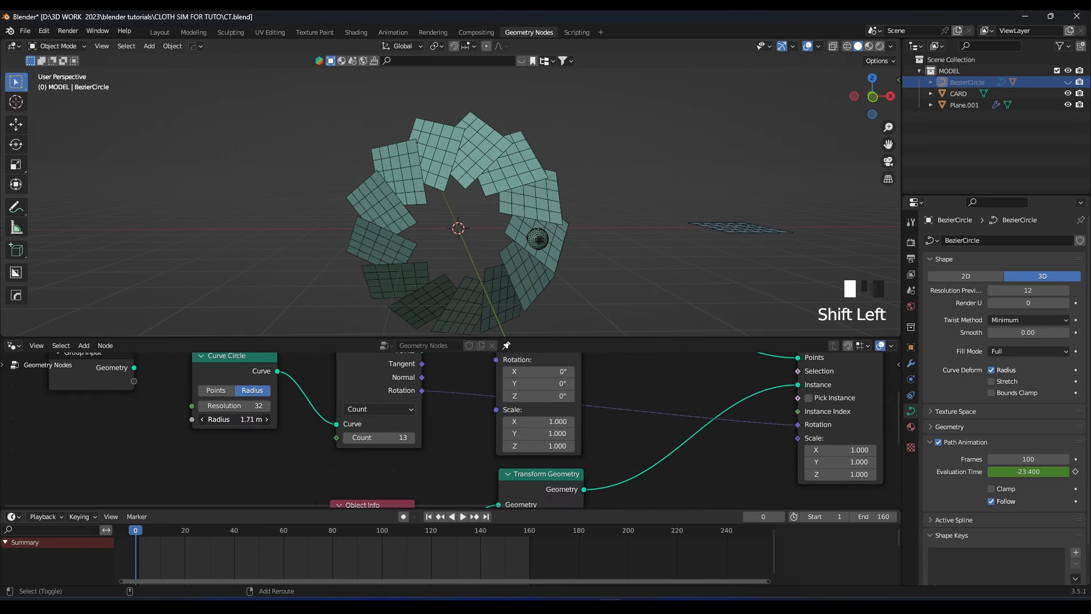
- Increase the curve's point count to 15, play the simulation and return to frame 0
{"action": "left_click", "coordinate": [412, 437]}
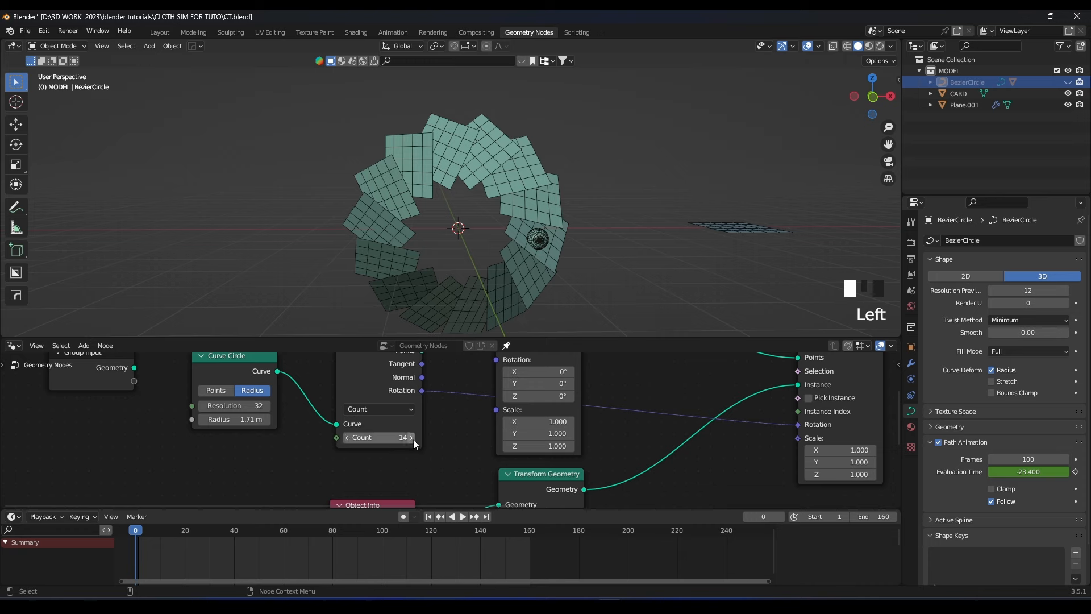
{"action": "left_click", "coordinate": [413, 437]}
{"action": "key", "text": "space"}
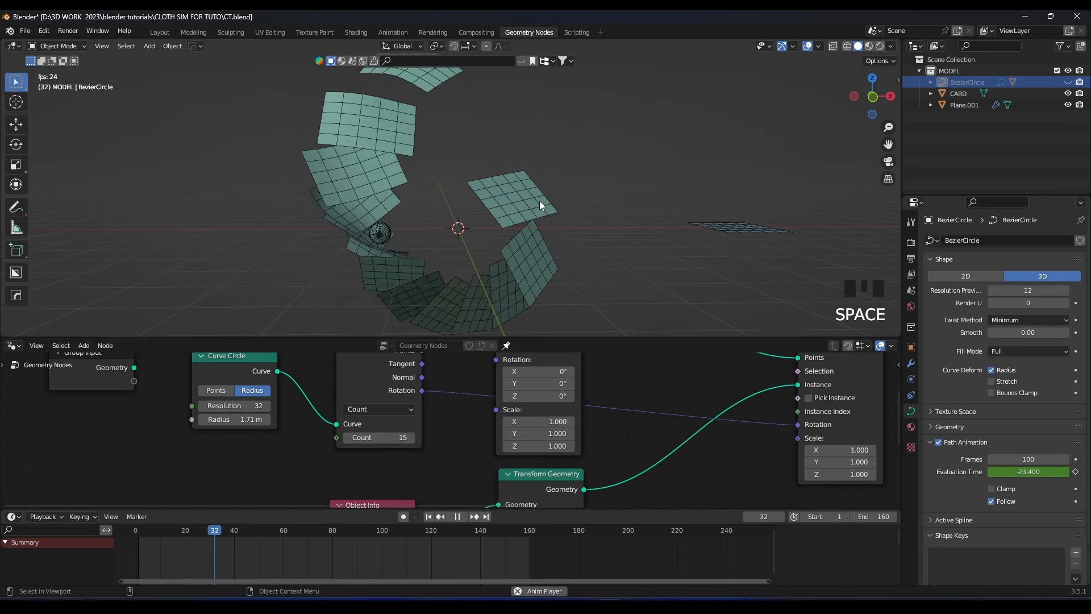
{"action": "key", "text": "space"}
{"action": "left_click", "coordinate": [126, 532]}
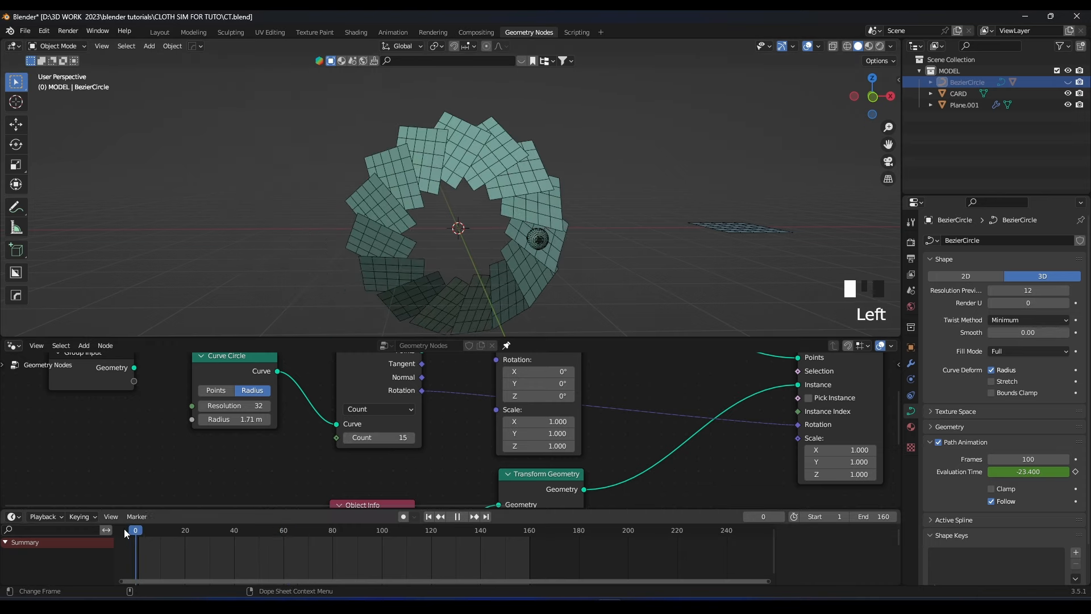
- Increase the curve's point count to 23, play the simulation and return to frame 0
{"action": "left_click_drag", "start_coordinate": [395, 438], "coordinate": [421, 438]}
{"action": "key", "text": "space"}
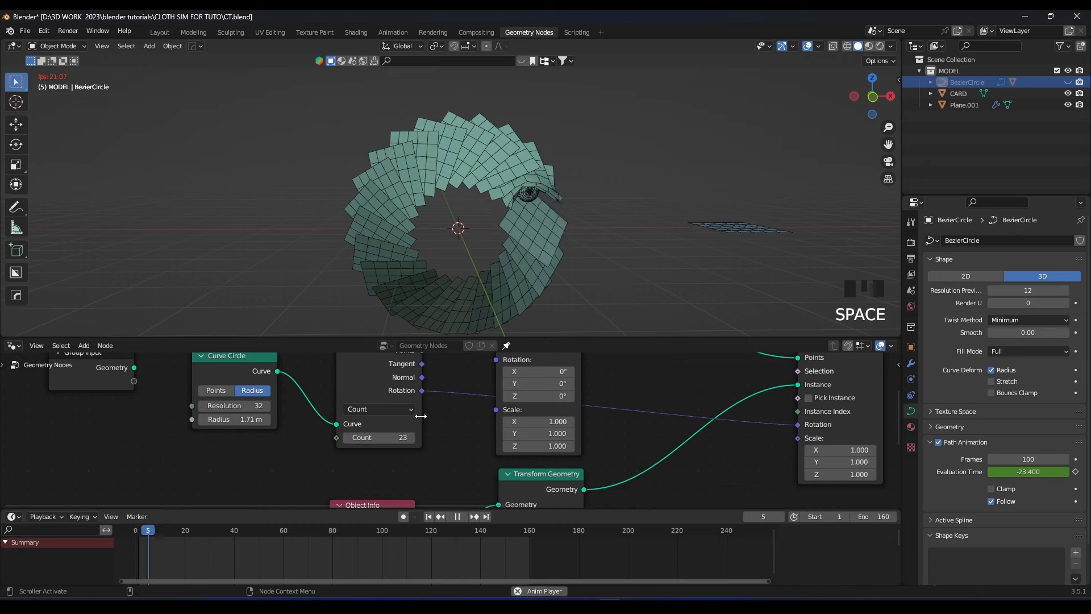
{"action": "scroll", "coordinate": [416, 188], "scroll_direction": "down", "scroll_amount": 2}
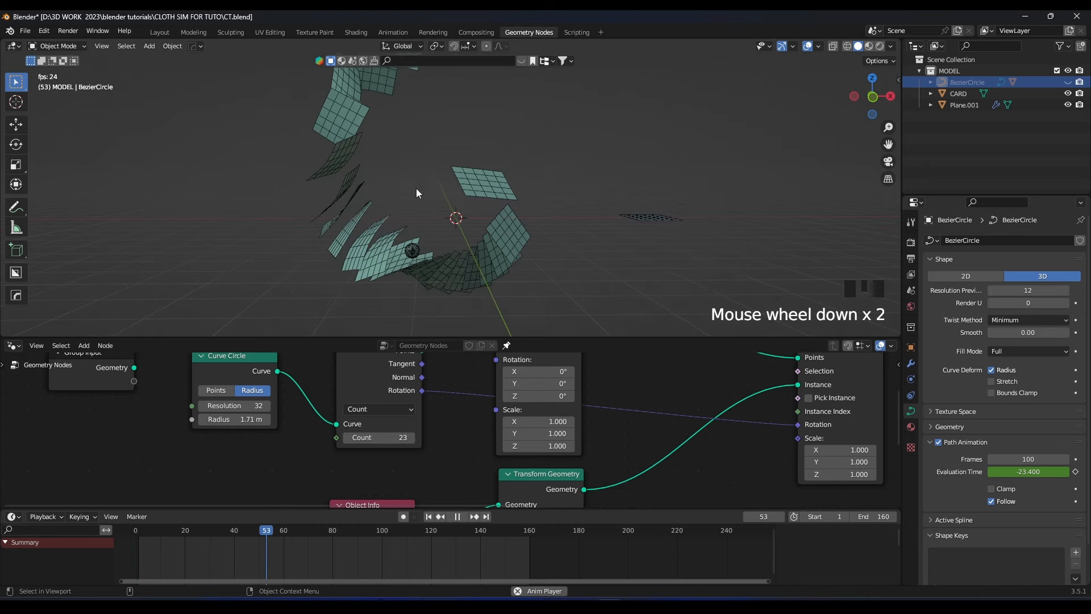
{"action": "key", "text": "space"}
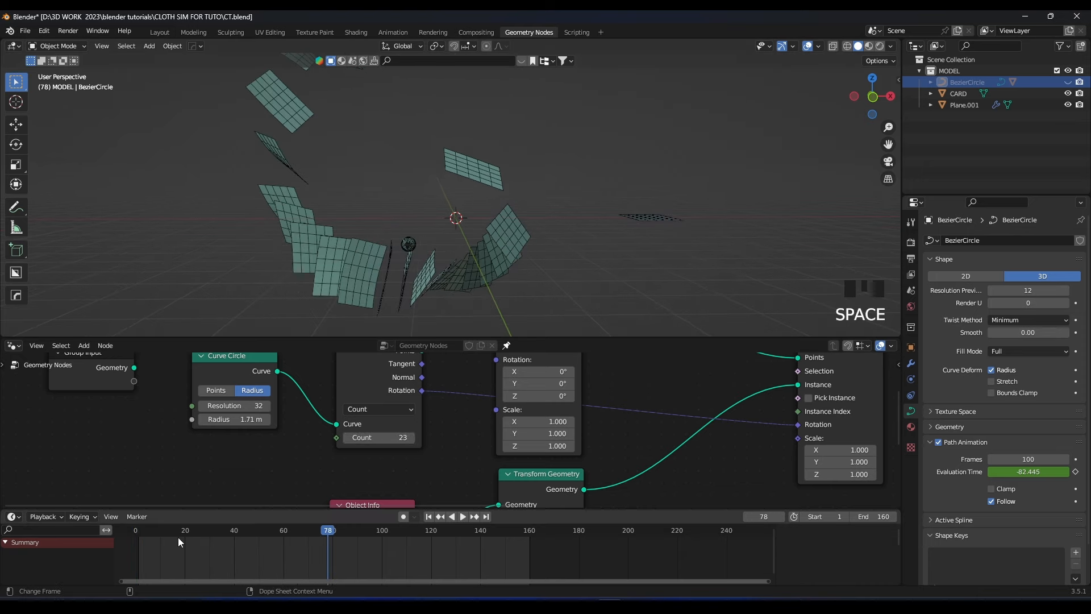
{"action": "left_click", "coordinate": [136, 531]}
- Enlarge the Curve Circle's radius to 2.41 m, preview the animation briefly and return to frame 0
{"action": "left_click_drag", "start_coordinate": [245, 419], "coordinate": [284, 419]}
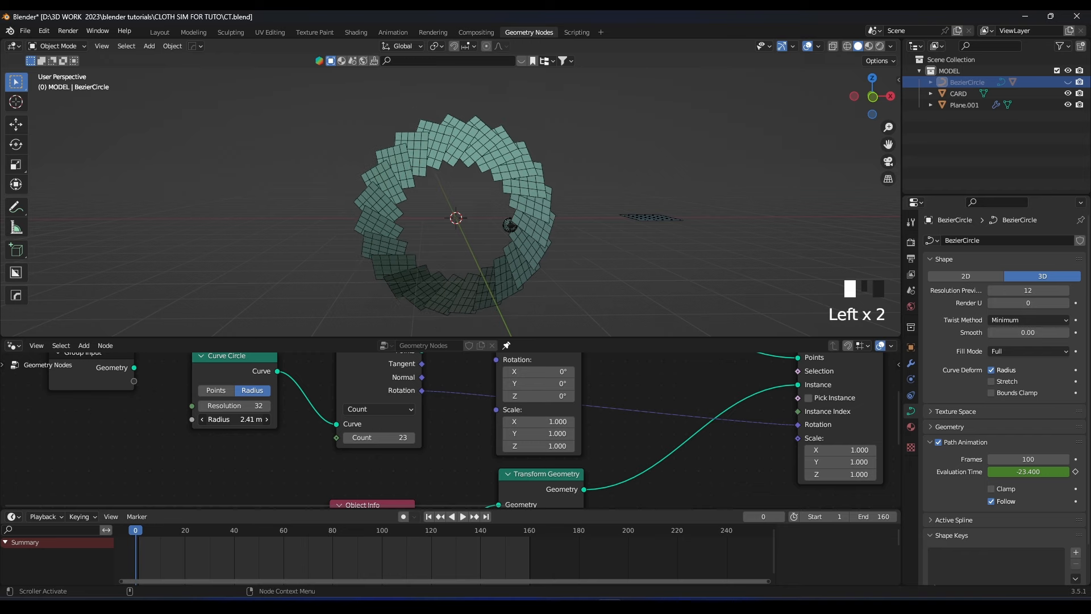
{"action": "key", "text": "space"}
{"action": "key", "text": "space"}
{"action": "left_click", "coordinate": [149, 532]}
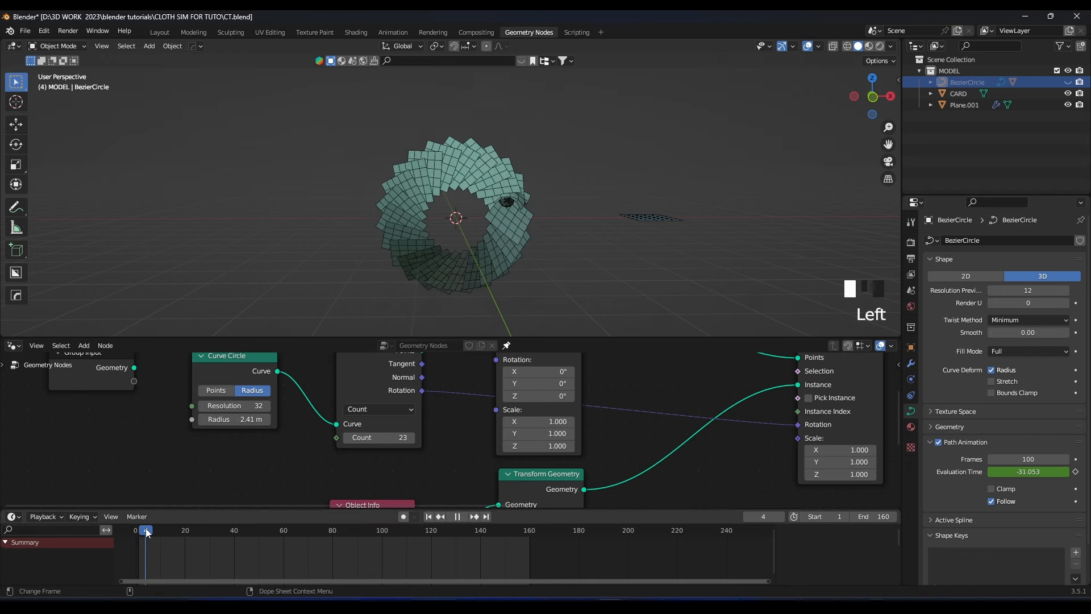
{"action": "left_click_drag", "start_coordinate": [149, 533], "coordinate": [121, 530]}
- Reduce the curve's point count to 22, play the simulation and return to frame 0
{"action": "scroll", "coordinate": [289, 409], "scroll_direction": "up", "scroll_amount": 1}
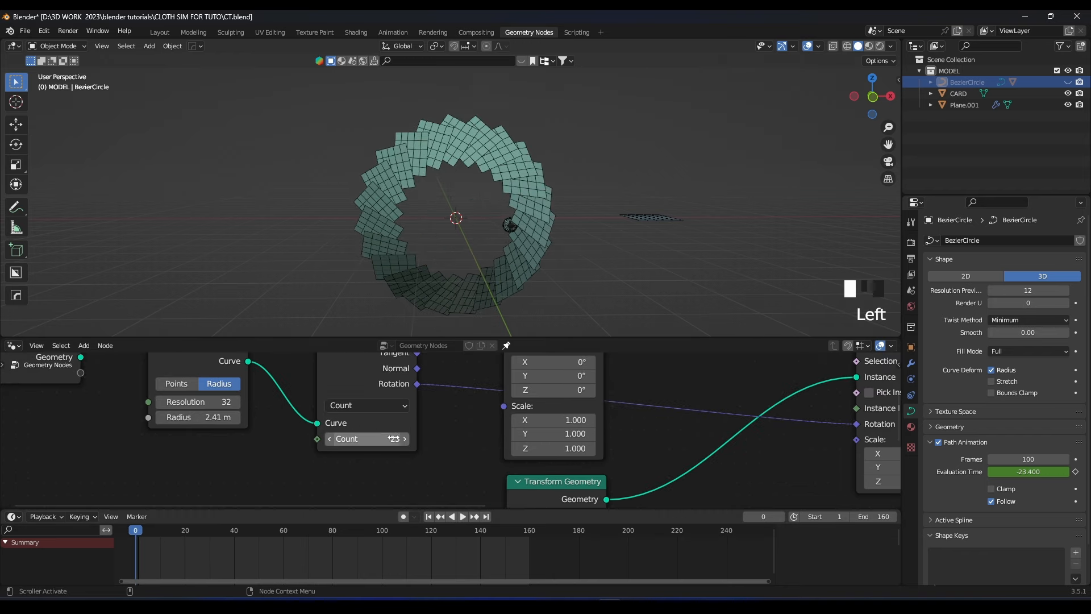
{"action": "left_click", "coordinate": [339, 440]}
{"action": "key", "text": "space"}
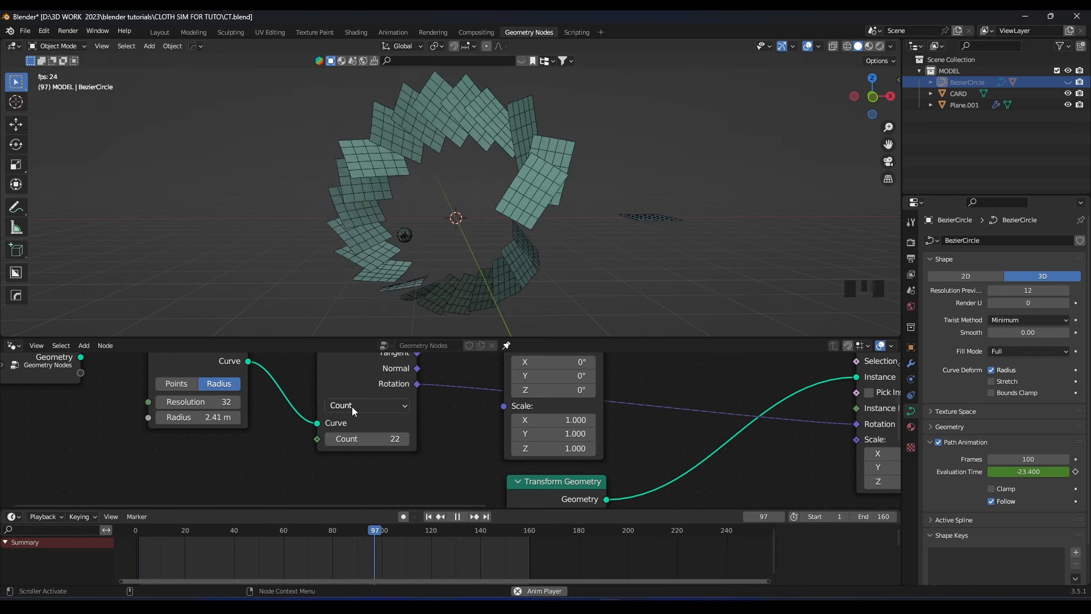
{"action": "key", "text": "space"}
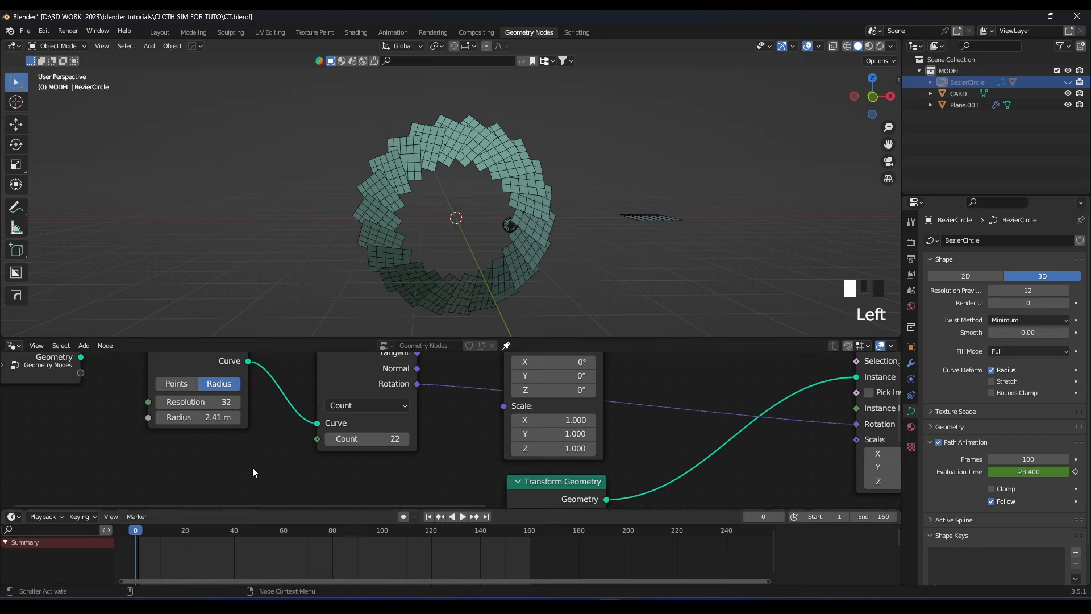
- Reduce the Curve Circle's radius to 1.77 m and the point count to 17, then preview the simulation and return to frame 0
{"action": "left_click_drag", "start_coordinate": [214, 417], "coordinate": [205, 417], "text": "shift"}
{"action": "left_click_drag", "start_coordinate": [368, 442], "coordinate": [352, 441], "text": "shift"}
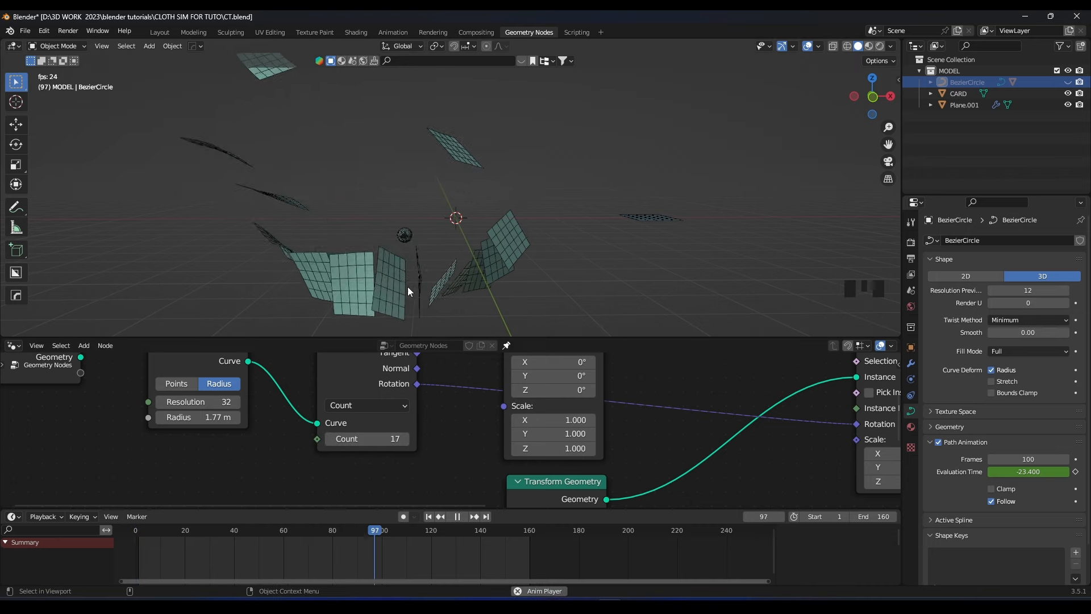
{"action": "key", "text": "space"}
{"action": "scroll", "coordinate": [423, 222], "scroll_direction": "down", "scroll_amount": 2}
{"action": "scroll", "coordinate": [422, 227], "scroll_direction": "up", "scroll_amount": 3}
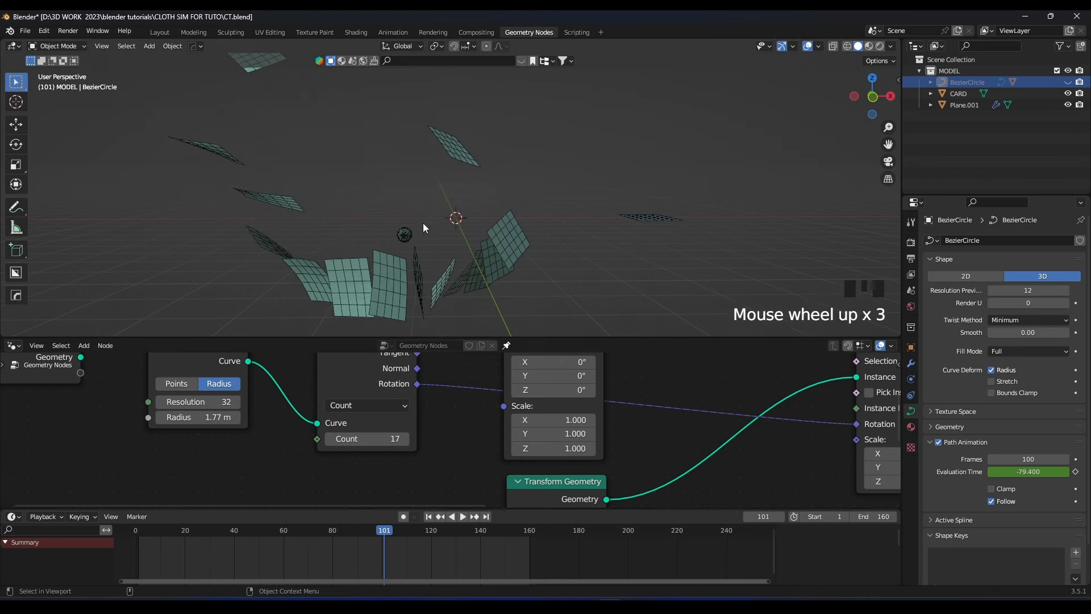
{"action": "double_click", "coordinate": [137, 528]}
{"action": "scroll", "coordinate": [452, 233], "scroll_direction": "up", "scroll_amount": 3}
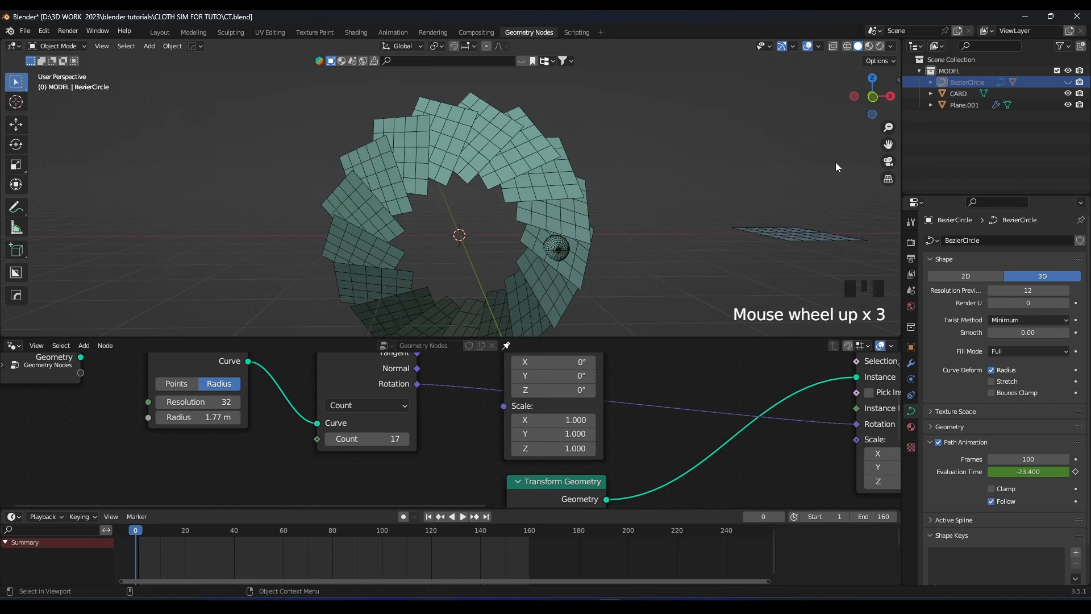
- Create a new collection under the Scene Collection and name it Force
{"action": "right_click", "coordinate": [958, 140]}
{"action": "left_click", "coordinate": [960, 142]}
{"action": "double_click", "coordinate": [964, 116]}
{"action": "type", "text": "Force"}
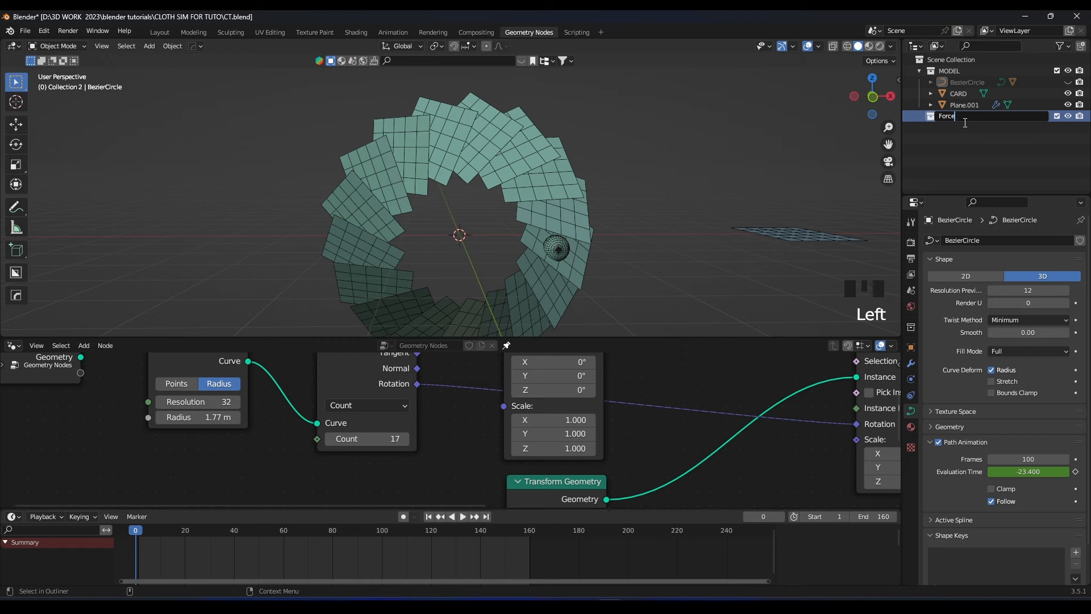
- Add a force field object to the Force collection
{"action": "middle_click_drag", "start_coordinate": [475, 212], "coordinate": [442, 203]}
{"action": "key", "text": "shift+a"}
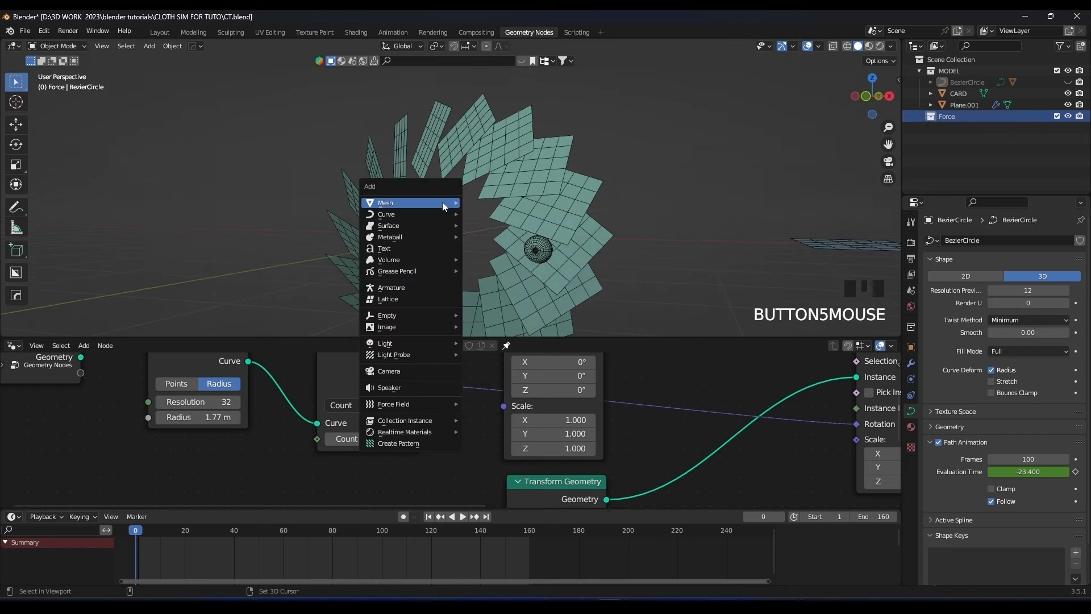
{"action": "mouse_move", "coordinate": [428, 407]}
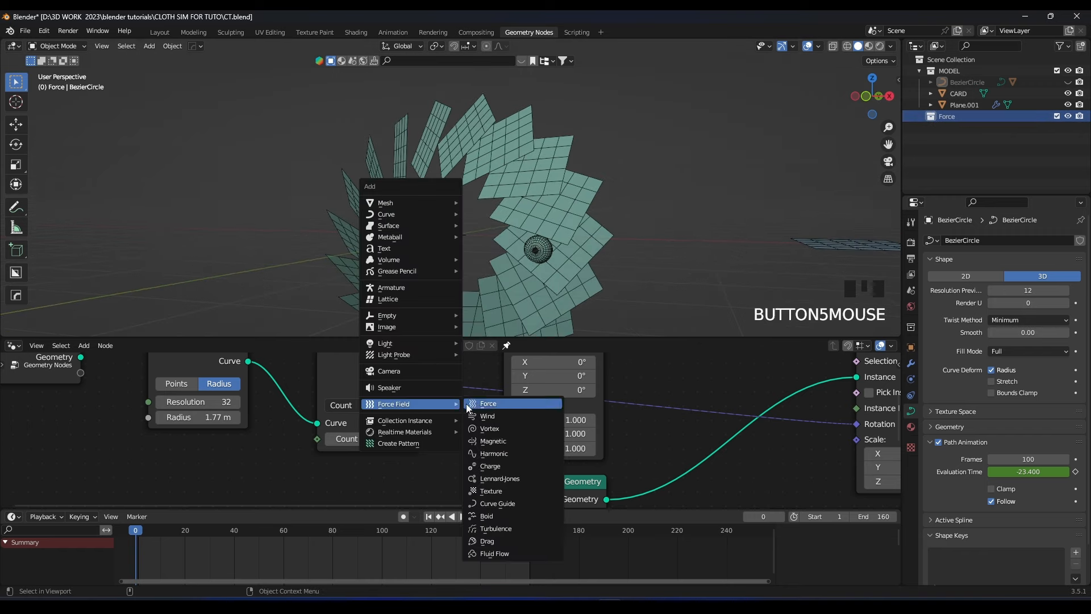
- Add a Force force field at the centre of the card ring, set its strength to -99.9, and preview the simulation
{"action": "left_click", "coordinate": [492, 404]}
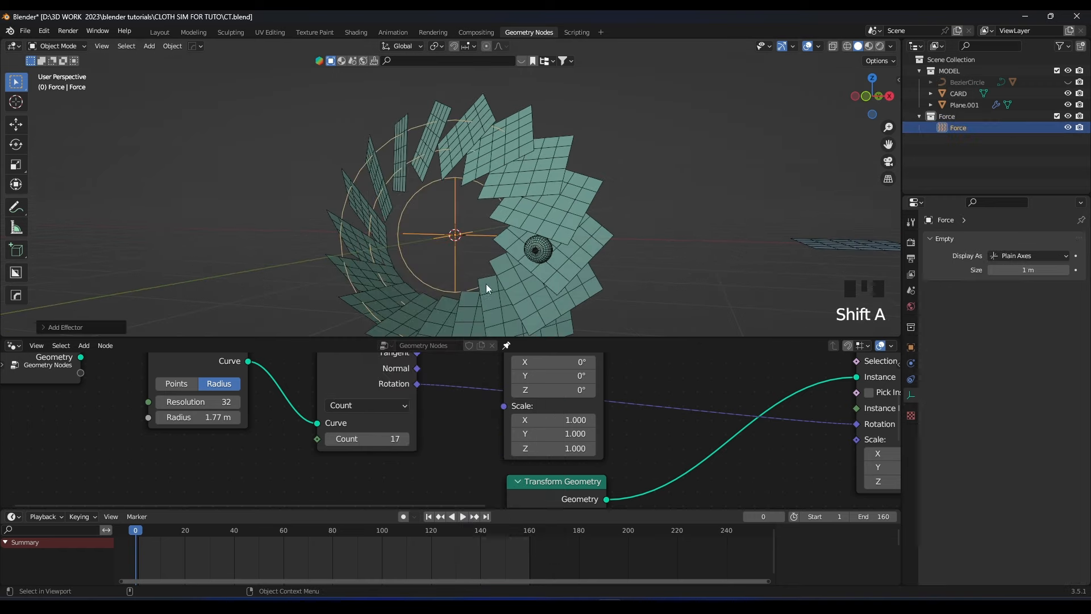
{"action": "left_click", "coordinate": [912, 364]}
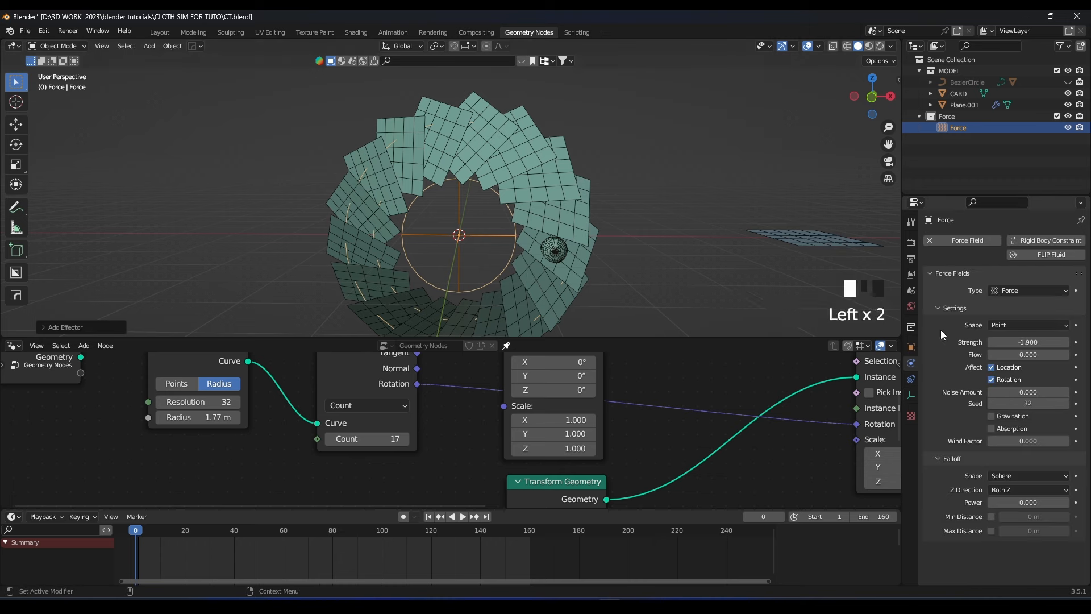
{"action": "key", "text": "space"}
{"action": "key", "text": "space"}
{"action": "left_click", "coordinate": [146, 532]}
{"action": "key", "text": "Escape"}
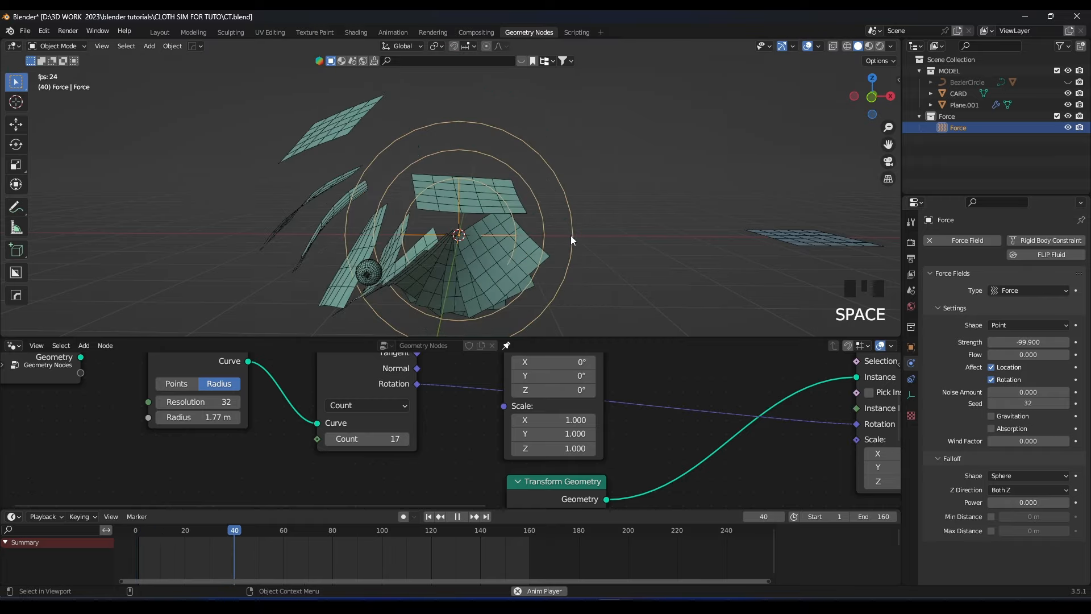
{"action": "scroll", "coordinate": [591, 223], "scroll_direction": "down", "scroll_amount": 3}
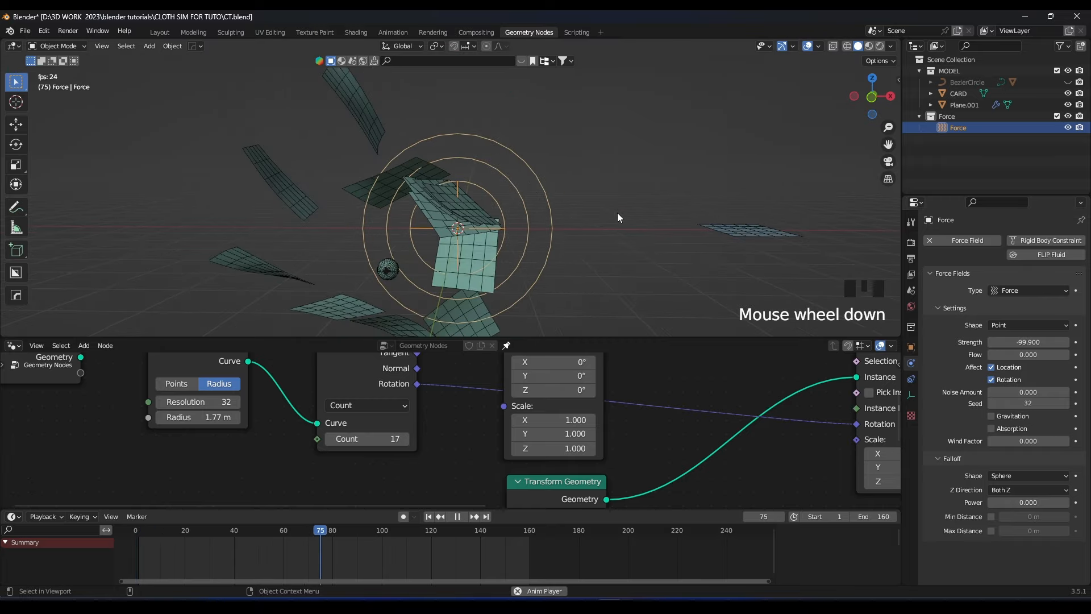
- Hide the Force field, watch the simulation without it, and return to frame 0
{"action": "left_click", "coordinate": [1066, 127]}
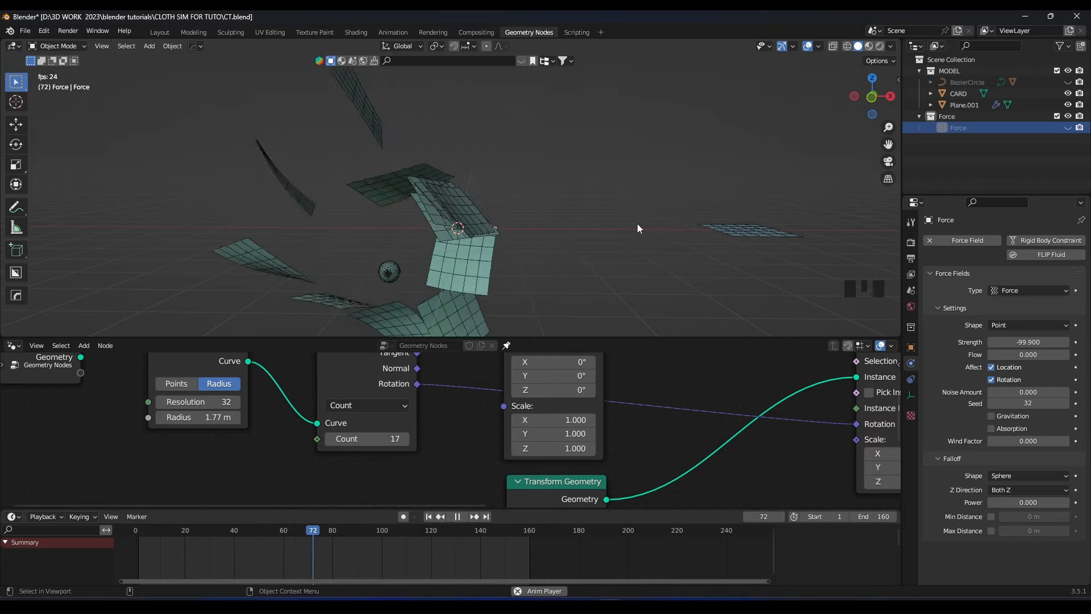
{"action": "scroll", "coordinate": [578, 228], "scroll_direction": "down", "scroll_amount": 3}
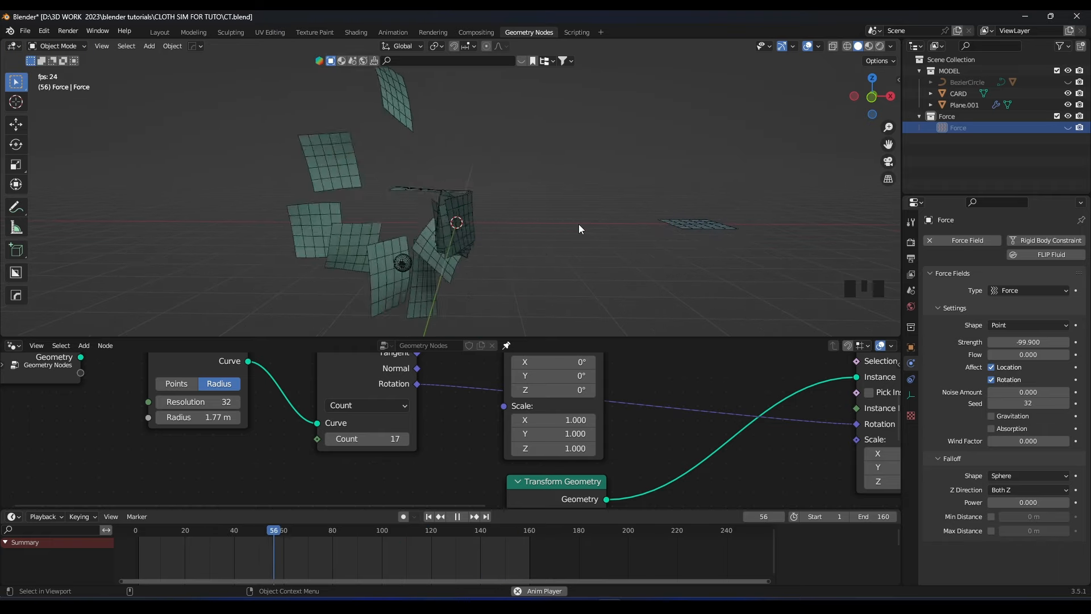
{"action": "scroll", "coordinate": [584, 216], "scroll_direction": "down", "scroll_amount": 2}
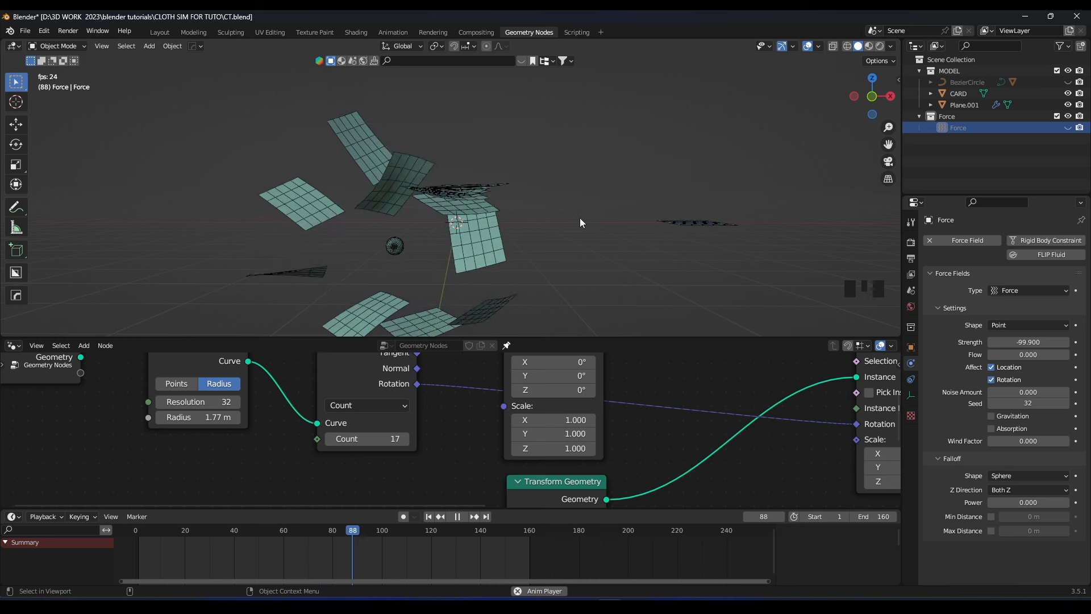
{"action": "key", "text": "space"}
{"action": "left_click", "coordinate": [132, 531]}
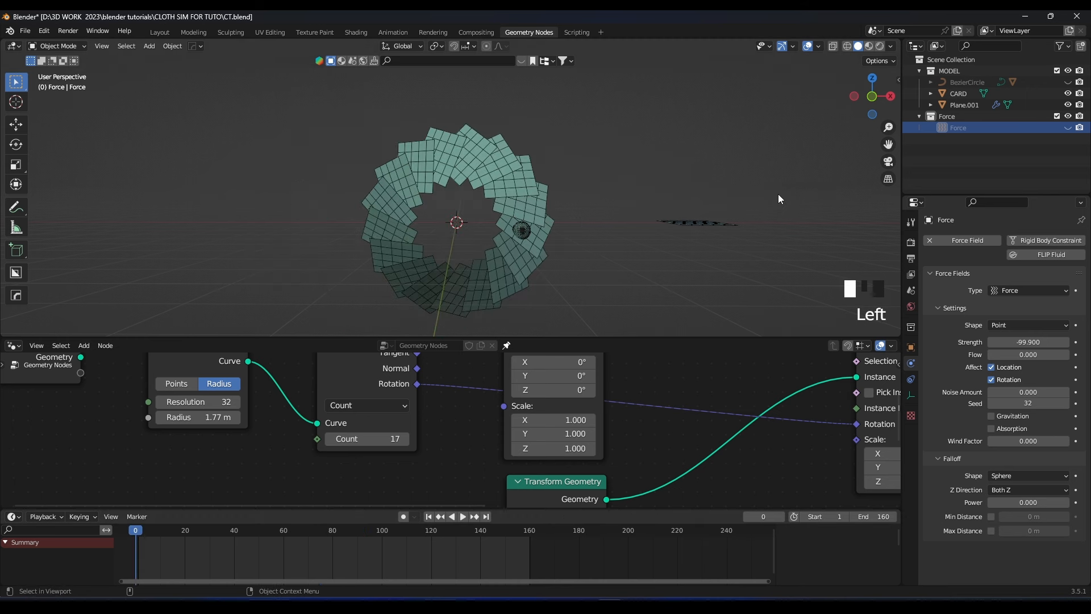
- Add a Vortex force field at the centre of the card ring with a strength of 8.2
{"action": "key", "text": "shift+a"}
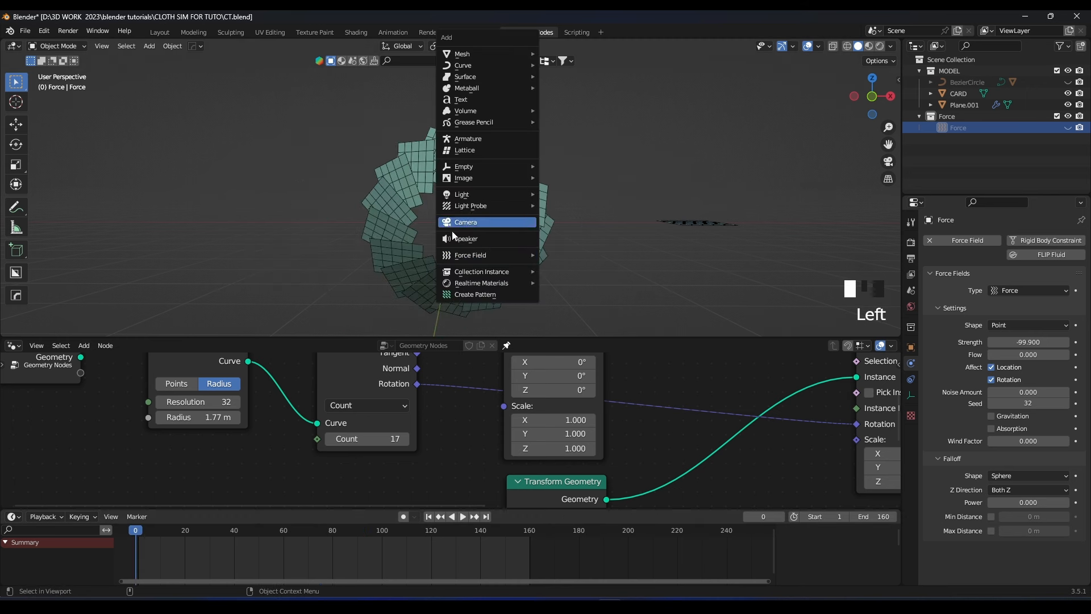
{"action": "mouse_move", "coordinate": [524, 258]}
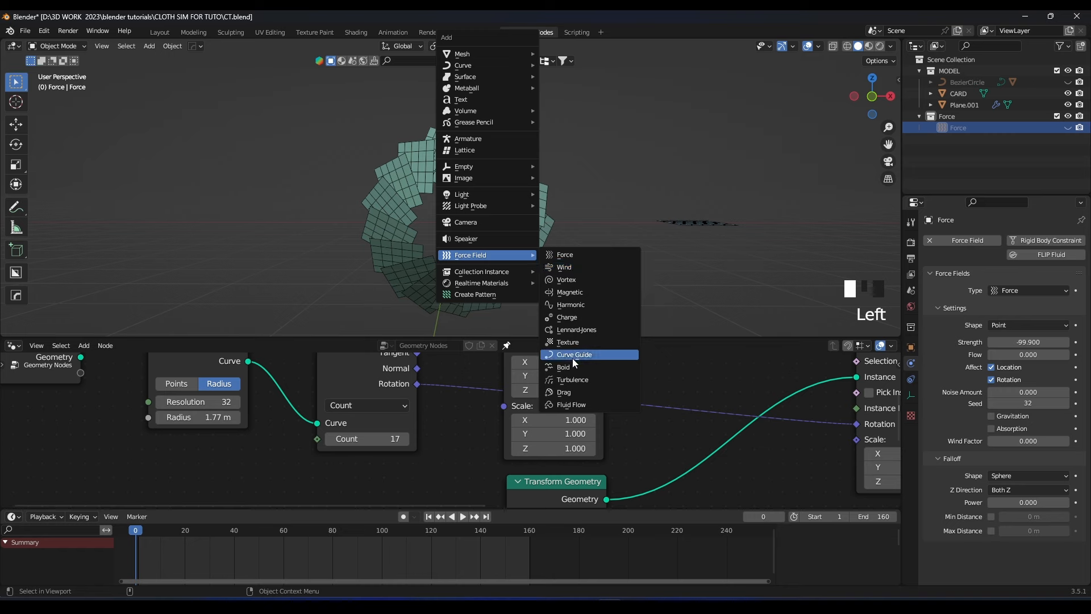
{"action": "left_click", "coordinate": [572, 287]}
{"action": "mouse_move", "coordinate": [536, 233]}
{"action": "middle_mouse_down"}
{"action": "mouse_move", "coordinate": [497, 248]}
{"action": "mouse_move", "coordinate": [532, 245]}
{"action": "middle_mouse_up"}
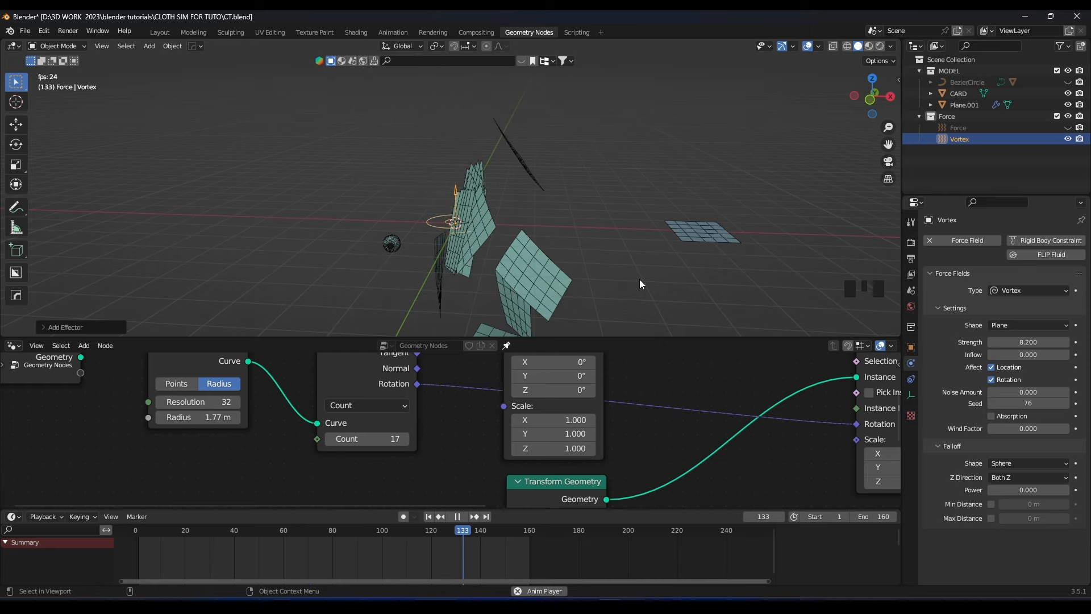
- Set the animation's end frame to 240 and watch the vortex simulation from the front view
{"action": "left_click_drag", "start_coordinate": [878, 516], "coordinate": [921, 516]}
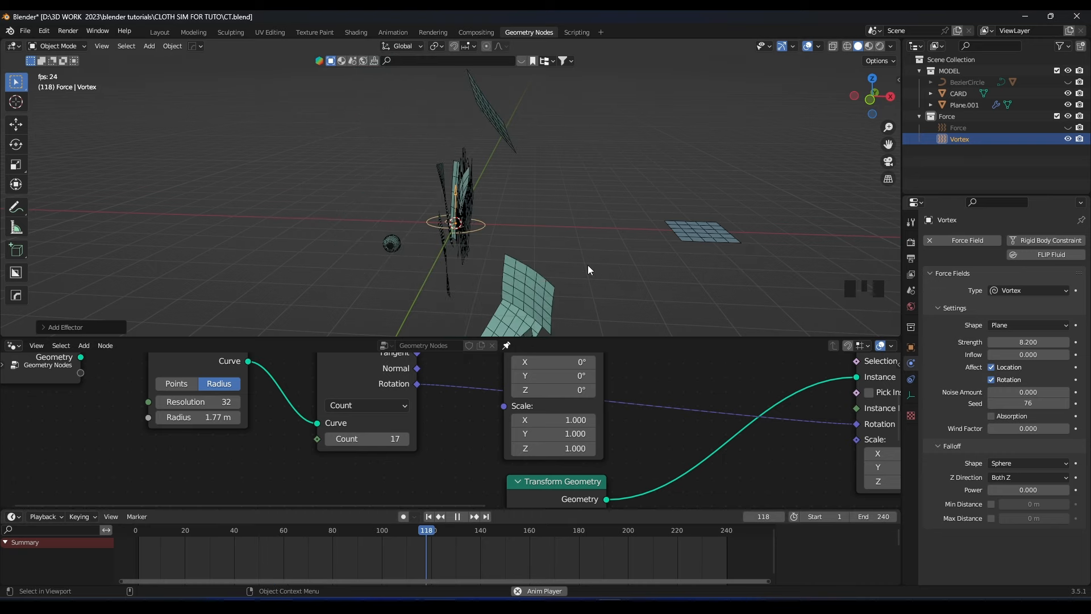
{"action": "left_click", "coordinate": [559, 192]}
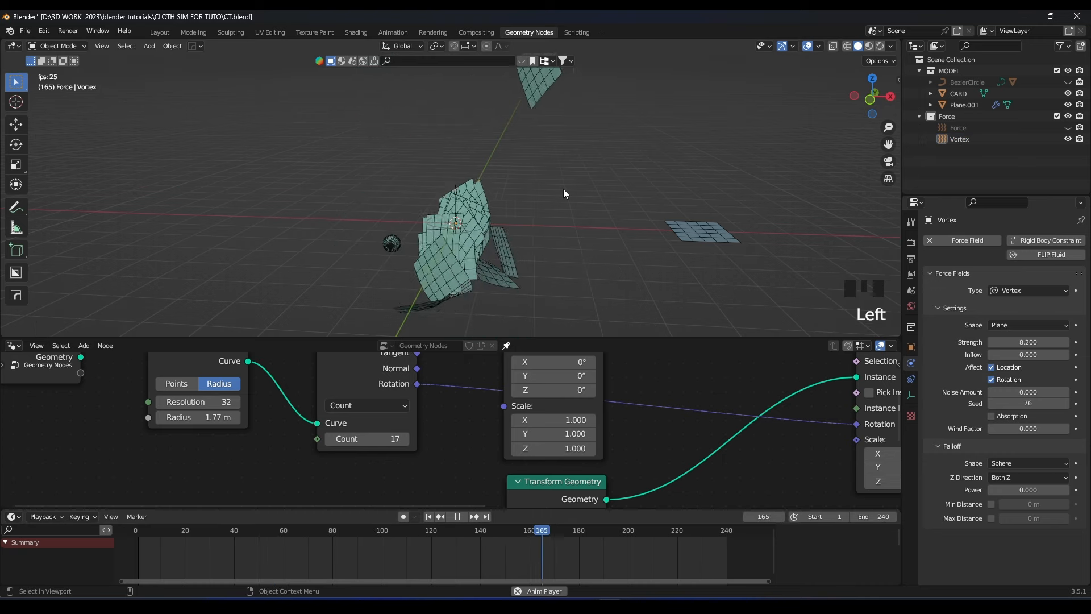
{"action": "key", "text": "KP_1"}
{"action": "scroll", "coordinate": [509, 213], "scroll_direction": "up", "scroll_amount": 3}
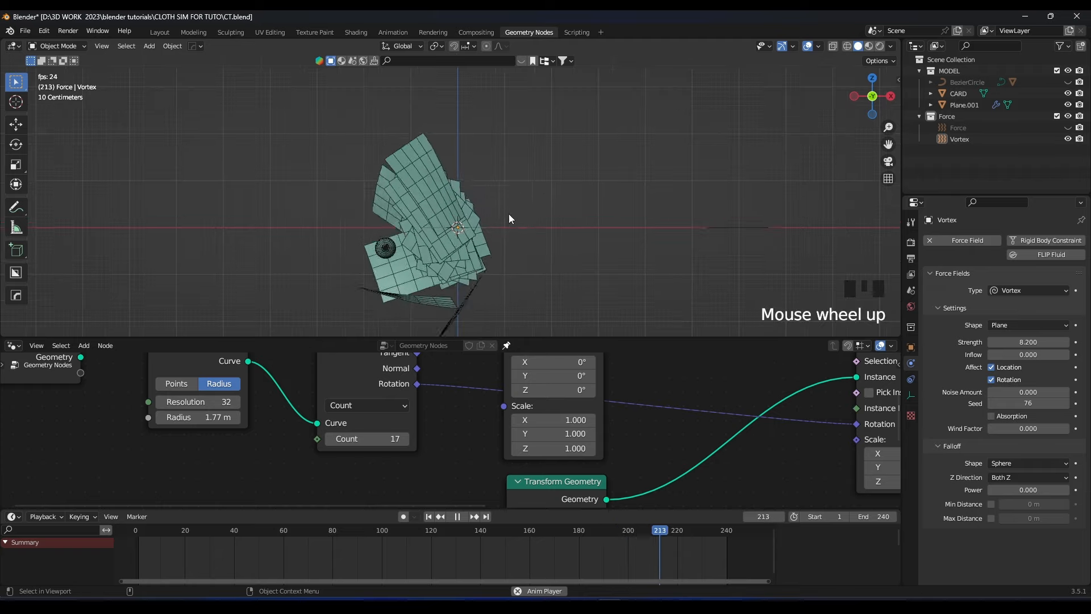
{"action": "middle_click_drag", "start_coordinate": [509, 214], "coordinate": [494, 189], "text": "shift"}
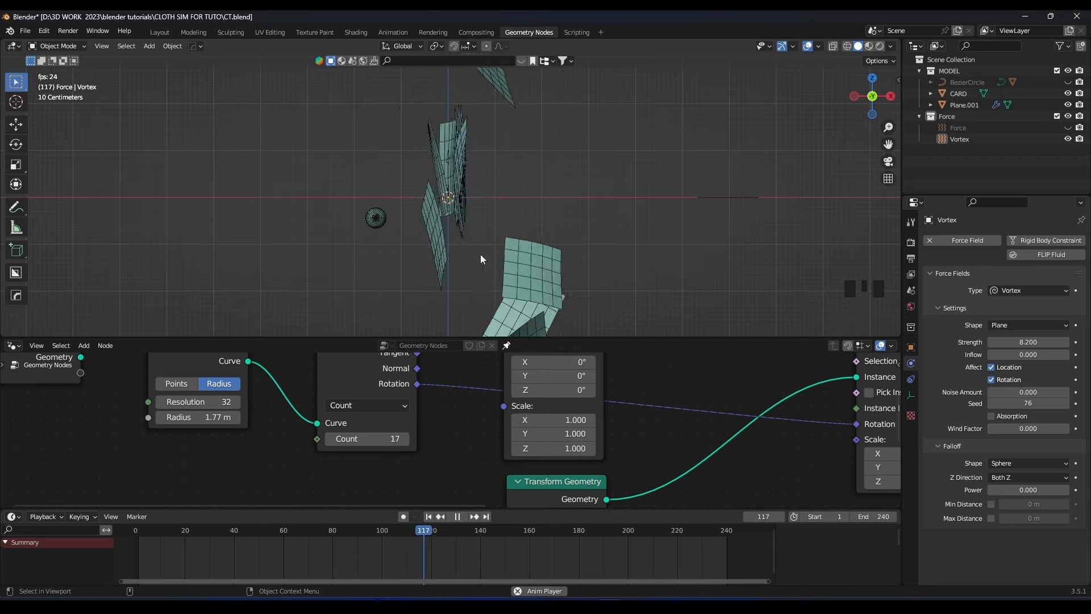
- Keyframe the vortex strength at 0 on frame 100 and at 10.5 on frame 121
{"action": "key", "text": "space"}
{"action": "left_click_drag", "start_coordinate": [411, 530], "coordinate": [380, 531]}
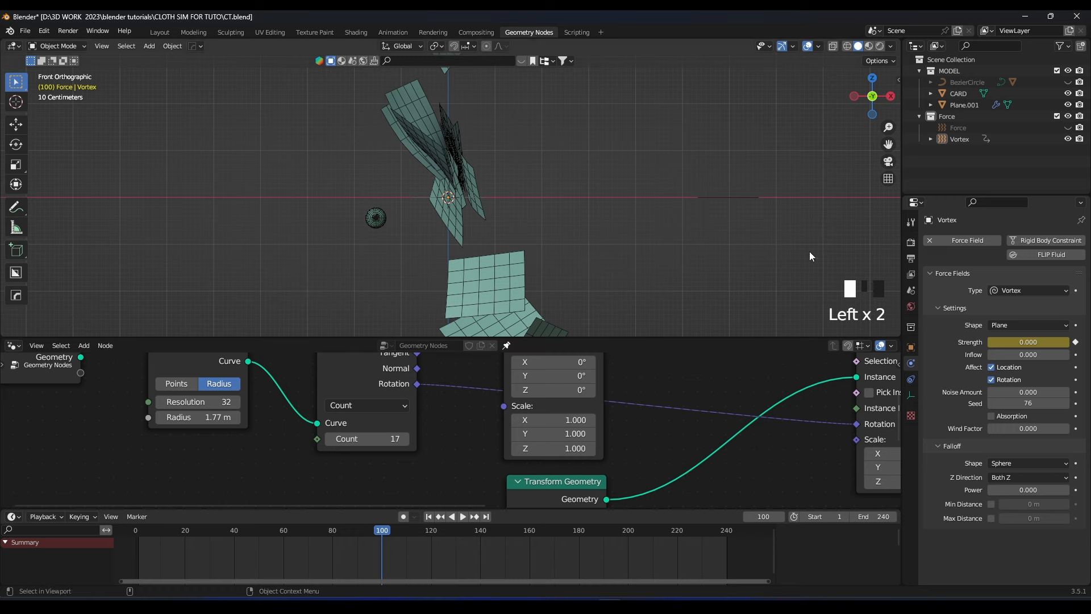
{"action": "left_click", "coordinate": [1017, 138]}
{"action": "left_click_drag", "start_coordinate": [383, 534], "coordinate": [436, 536]}
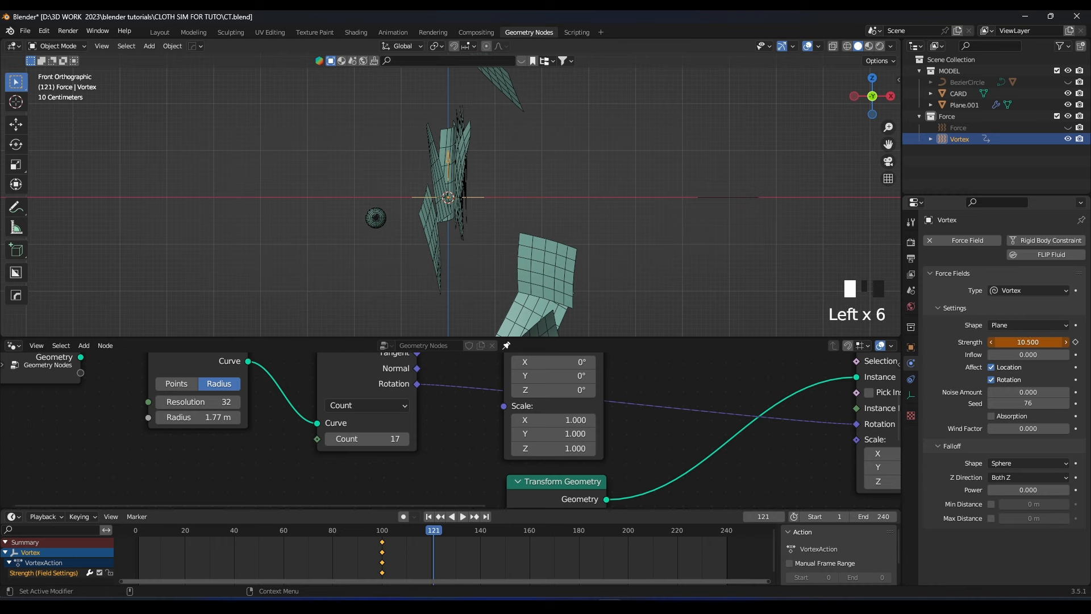
- At frame 0, set the curve points count to 18 and play the simulation to frame 91
{"action": "left_click", "coordinate": [377, 533]}
{"action": "left_click_drag", "start_coordinate": [377, 533], "coordinate": [136, 532]}
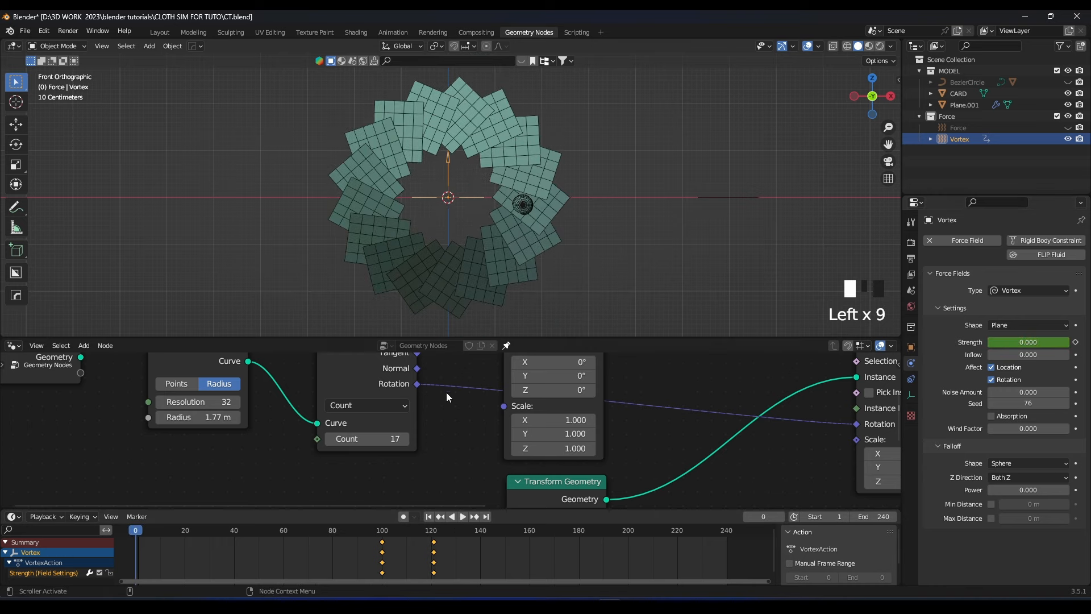
{"action": "left_click", "coordinate": [403, 440]}
{"action": "key", "text": "space"}
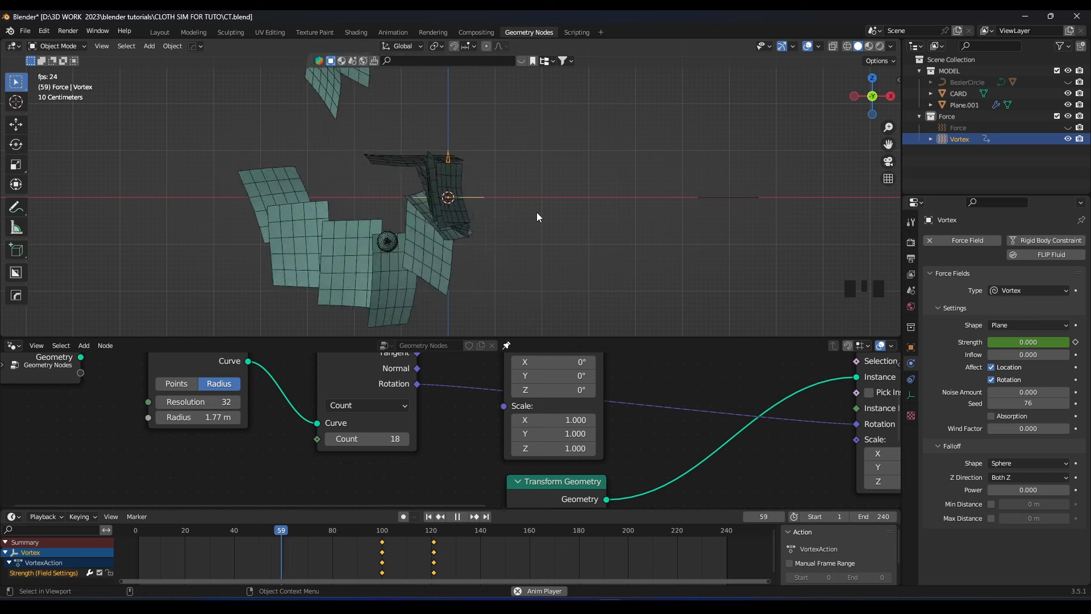
{"action": "key", "text": "space"}
{"action": "left_click", "coordinate": [553, 216]}
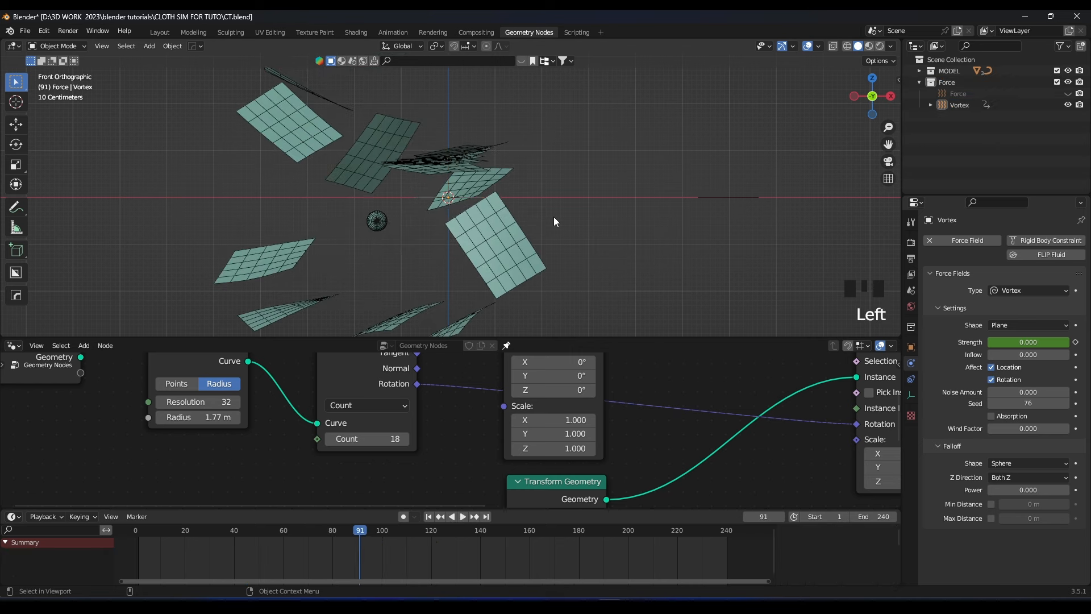
- Add a Subdivision Surface modifier to the Plane.001 cards object
{"action": "scroll", "coordinate": [506, 217], "scroll_direction": "down", "scroll_amount": 2}
{"action": "mouse_move", "coordinate": [506, 217]}
{"action": "middle_mouse_down"}
{"action": "mouse_move", "coordinate": [438, 235]}
{"action": "mouse_move", "coordinate": [493, 225]}
{"action": "middle_mouse_up"}
{"action": "left_click", "coordinate": [493, 226]}
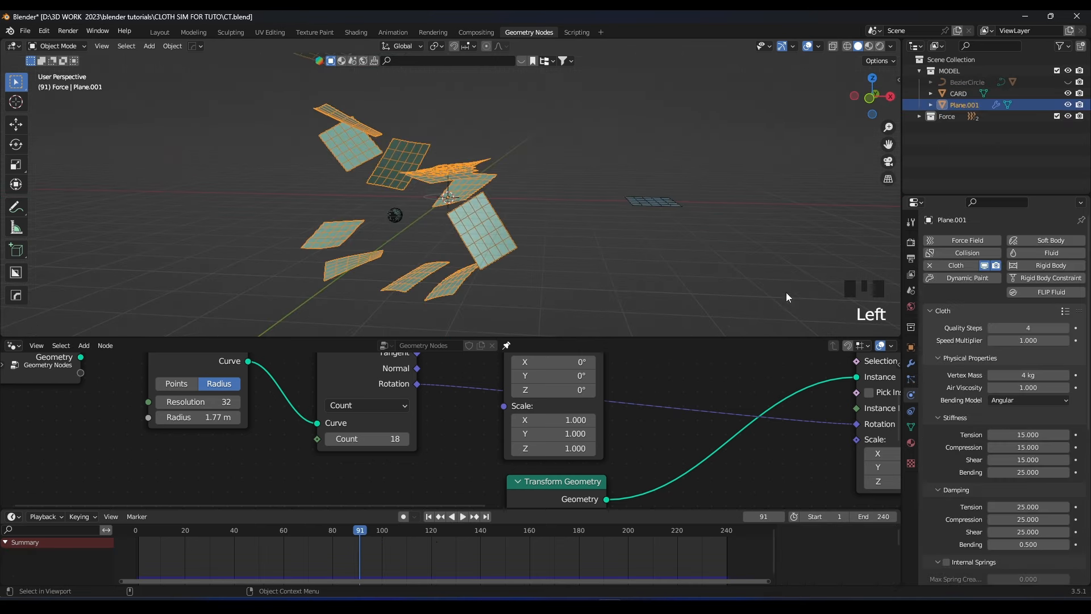
{"action": "left_click", "coordinate": [911, 364]}
{"action": "left_click", "coordinate": [938, 241]}
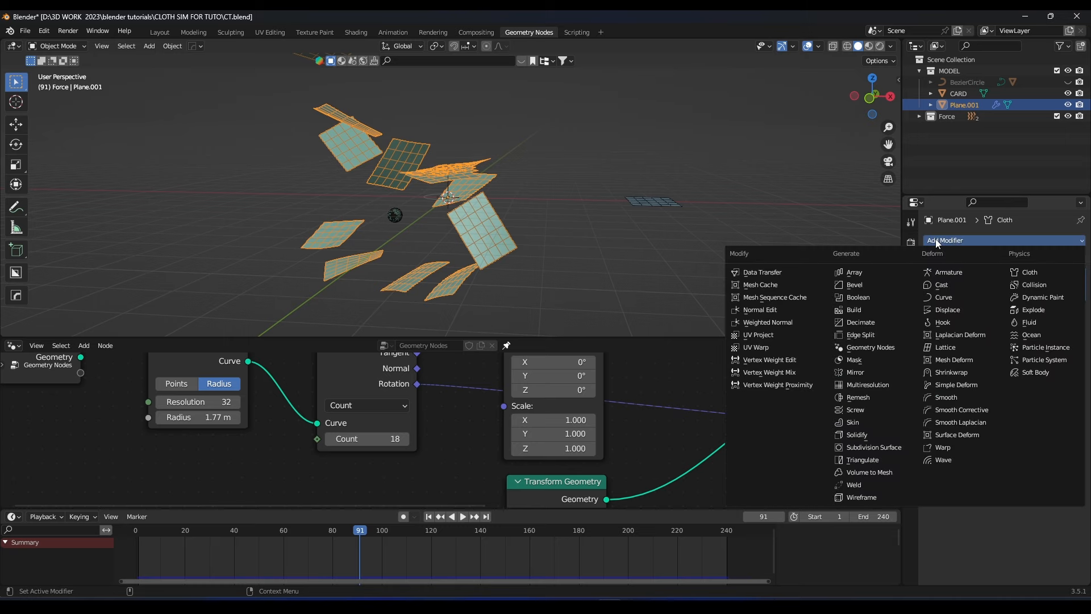
{"action": "left_click", "coordinate": [889, 449]}
- Turn off the wireframe display and set the Subdivision modifier's viewport levels to 2
{"action": "scroll", "coordinate": [503, 255], "scroll_direction": "up", "scroll_amount": 6}
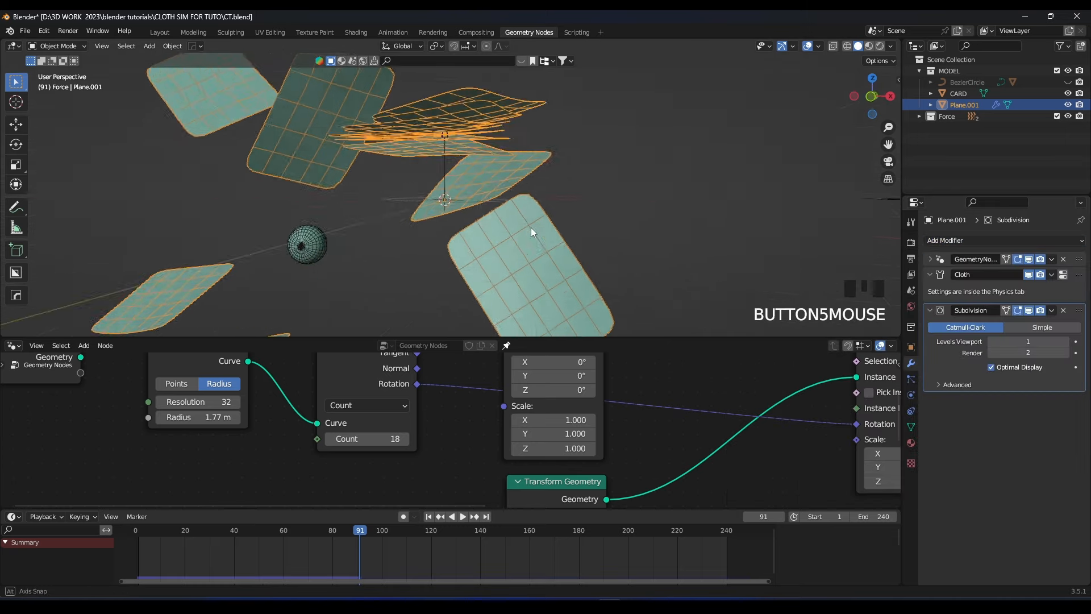
{"action": "scroll", "coordinate": [499, 217], "scroll_direction": "up", "scroll_amount": 2}
{"action": "scroll", "coordinate": [500, 216], "scroll_direction": "down", "scroll_amount": 3}
{"action": "key", "text": "q"}
{"action": "left_click", "coordinate": [500, 216]}
{"action": "middle_click_drag", "start_coordinate": [499, 216], "coordinate": [467, 234]}
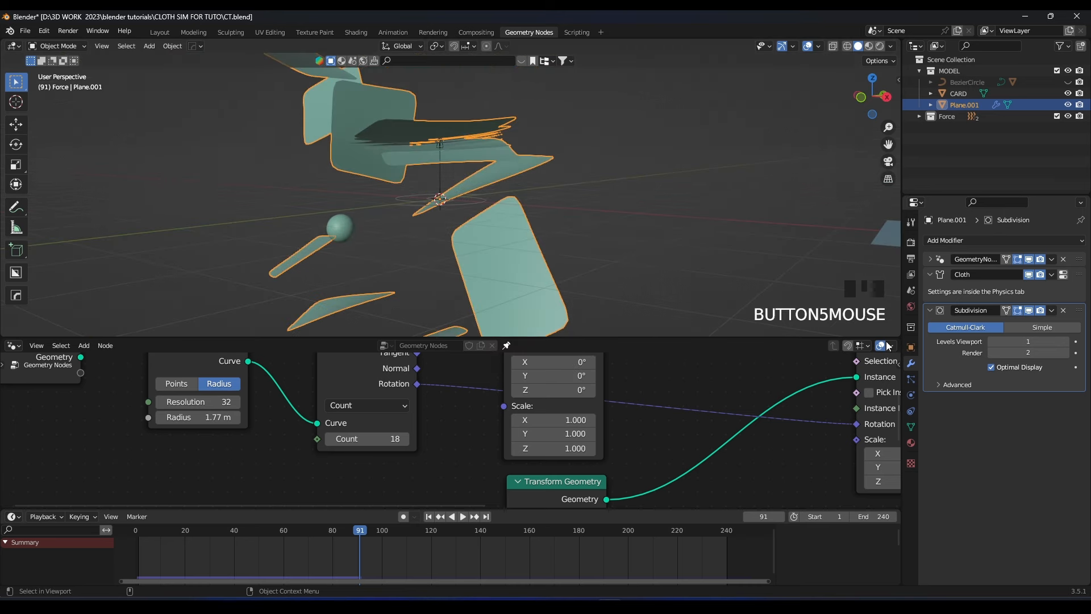
{"action": "left_click", "coordinate": [1065, 342]}
{"action": "scroll", "coordinate": [500, 199], "scroll_direction": "down", "scroll_amount": 2}
{"action": "middle_click_drag", "start_coordinate": [500, 199], "coordinate": [544, 200]}
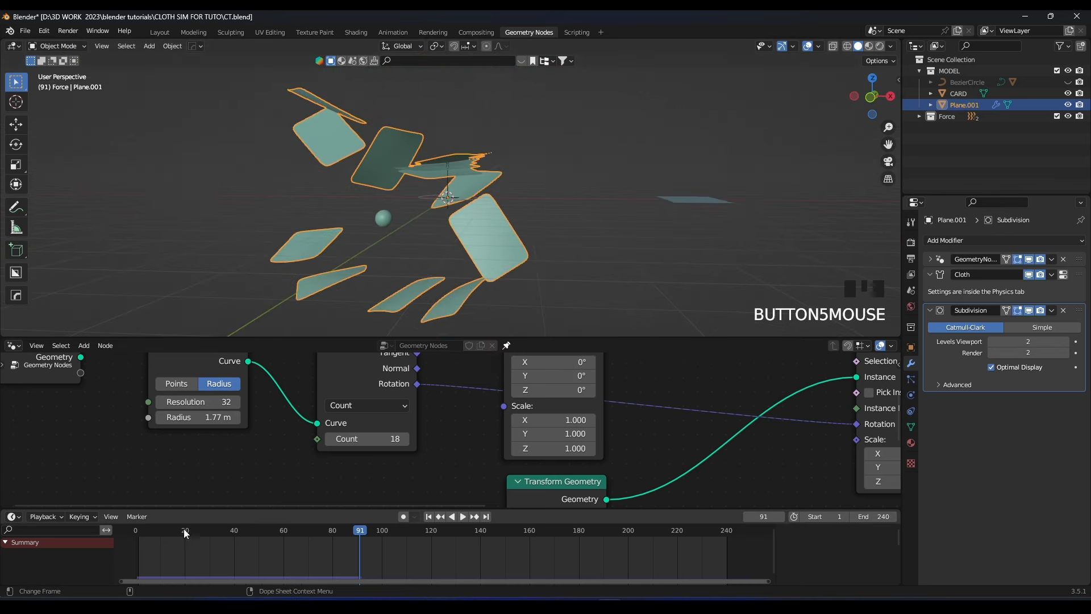
- Play the smoothed card simulation from frame 0, stop it at frame 93 in front view, and save the file
{"action": "left_click", "coordinate": [122, 530]}
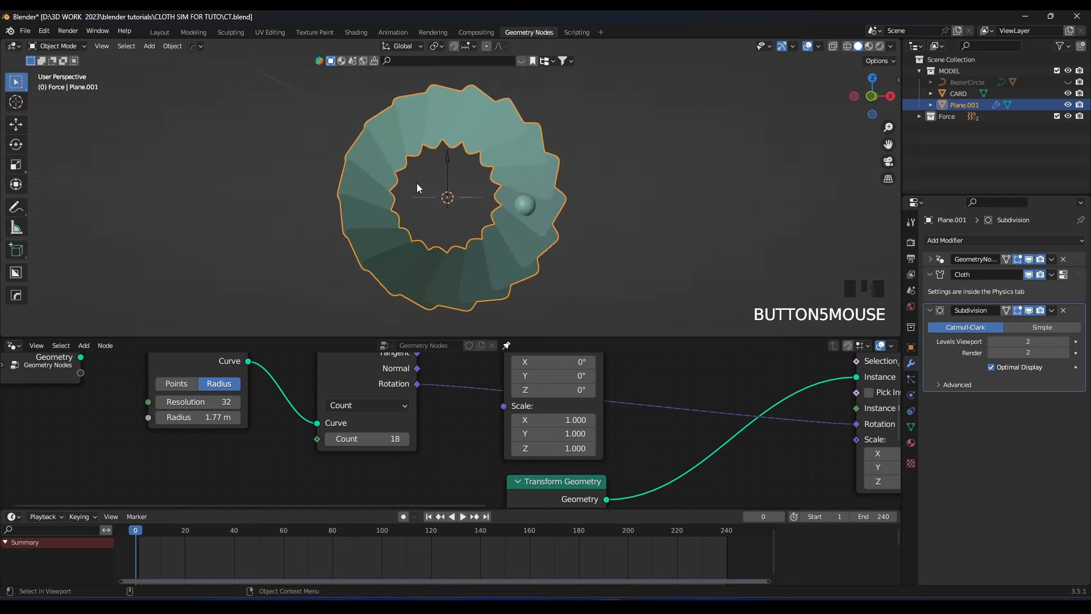
{"action": "key", "text": "space"}
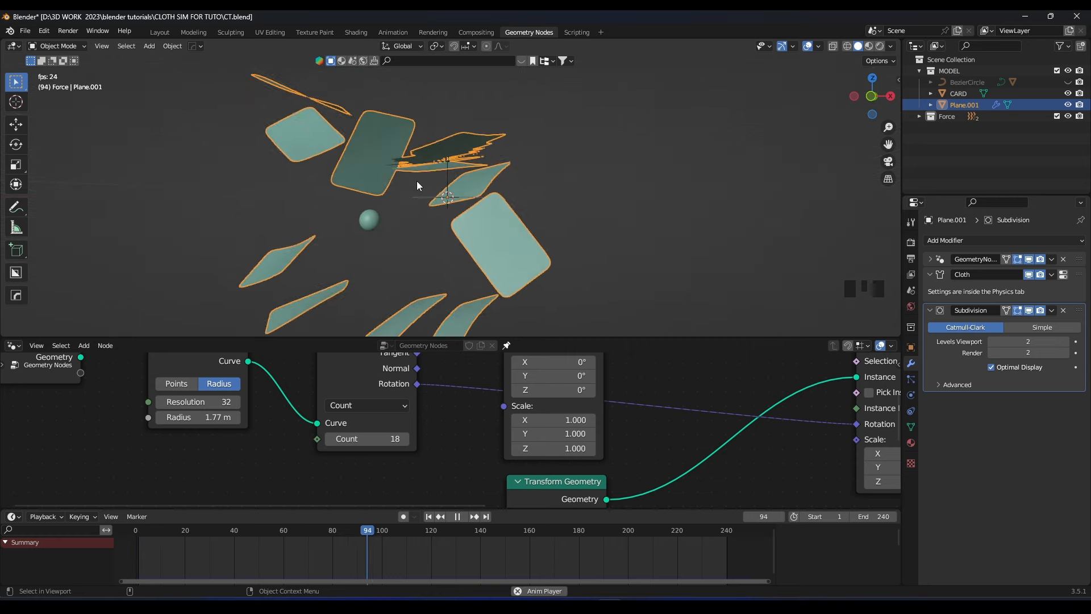
{"action": "scroll", "coordinate": [428, 186], "scroll_direction": "down", "scroll_amount": 1}
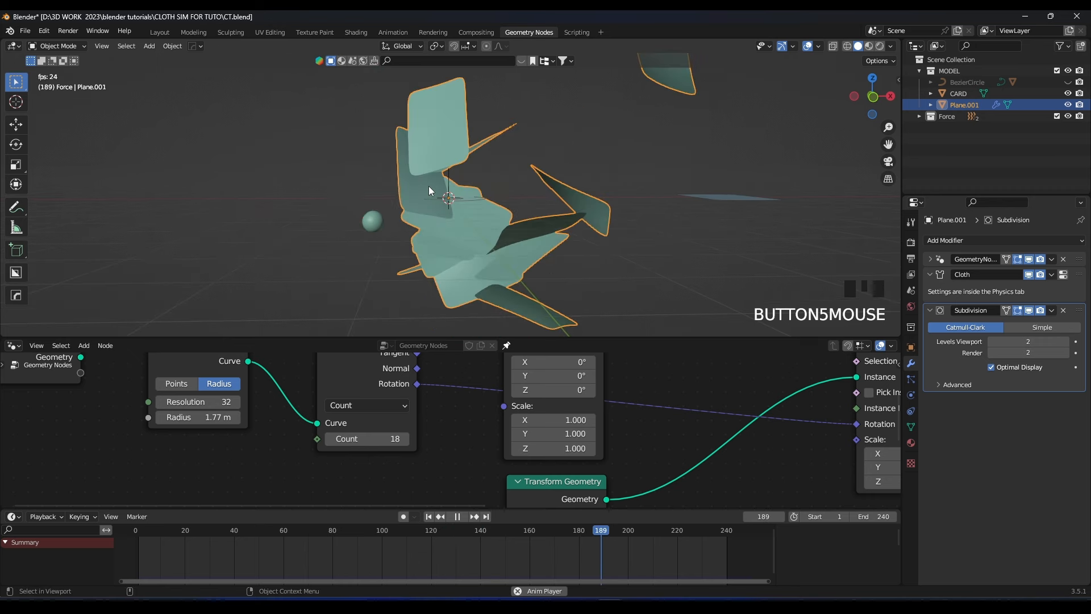
{"action": "scroll", "coordinate": [426, 179], "scroll_direction": "down", "scroll_amount": 1}
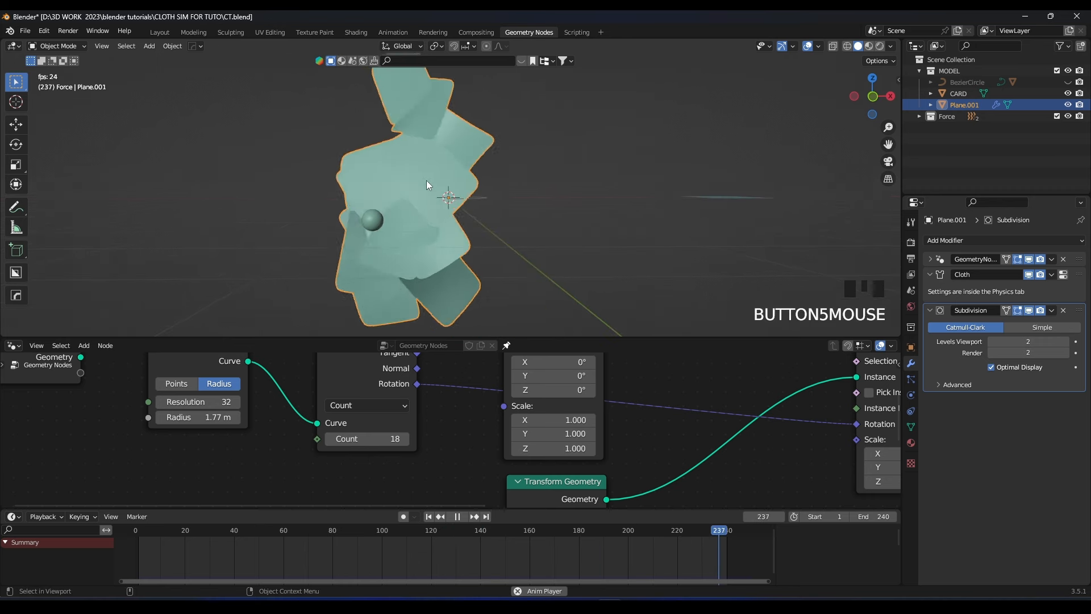
{"action": "key", "text": "KP_1"}
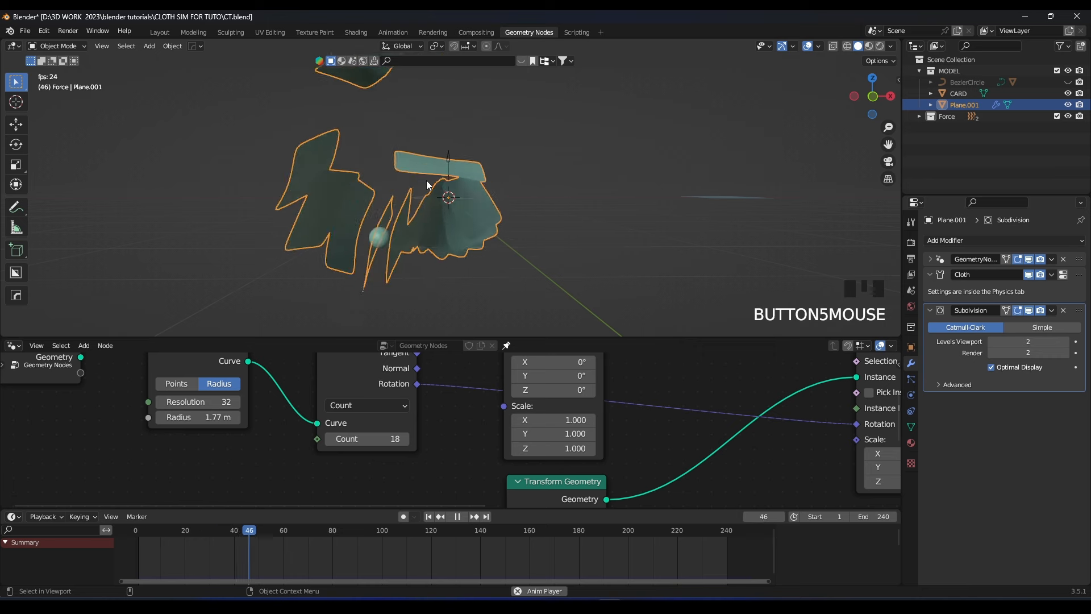
{"action": "scroll", "coordinate": [426, 183], "scroll_direction": "down", "scroll_amount": 2}
{"action": "key", "text": "space"}
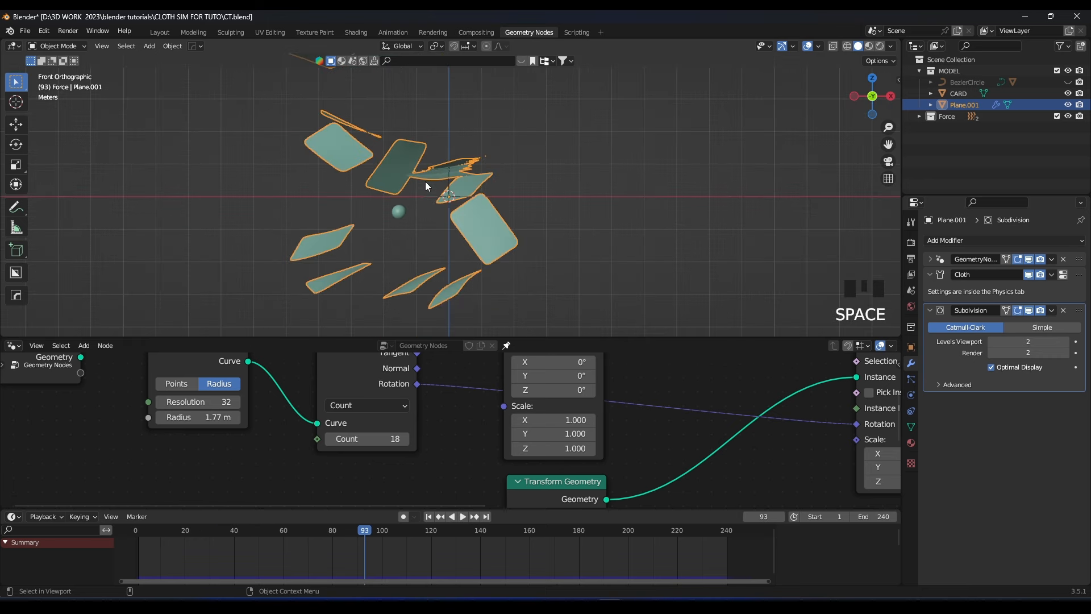
{"action": "scroll", "coordinate": [446, 208], "scroll_direction": "down", "scroll_amount": 1, "text": "shift"}
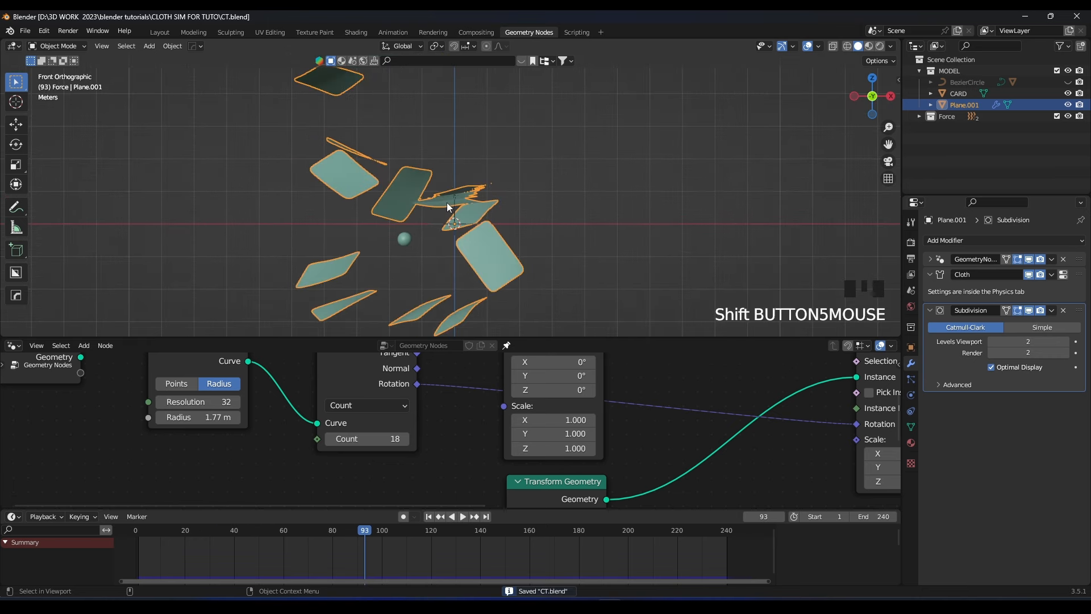
- Switch the viewport to material preview shading, then select the flat CARD object and frame it
{"action": "key", "text": "z"}
{"action": "middle_click_drag", "start_coordinate": [560, 166], "coordinate": [539, 222]}
{"action": "middle_click_drag", "start_coordinate": [668, 219], "coordinate": [567, 206], "text": "shift"}
{"action": "left_click", "coordinate": [550, 247]}
{"action": "middle_click_drag", "start_coordinate": [550, 247], "coordinate": [500, 239], "text": "shift"}
{"action": "key", "text": "KP_1"}
{"action": "key", "text": "KP_Decimal"}
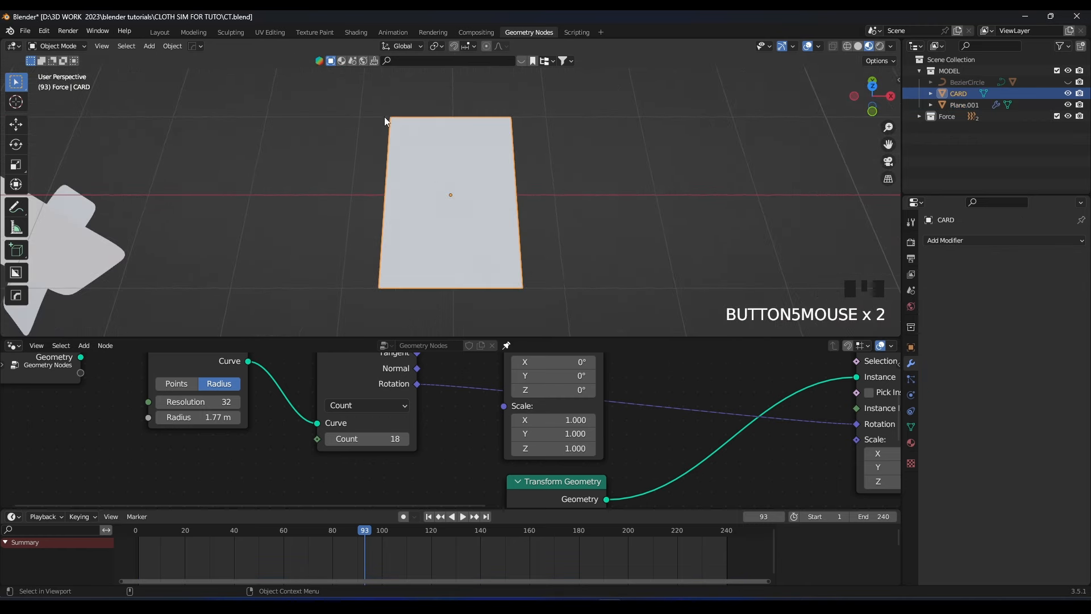
- Assign the existing material named Material to the CARD object
{"action": "left_click", "coordinate": [911, 442]}
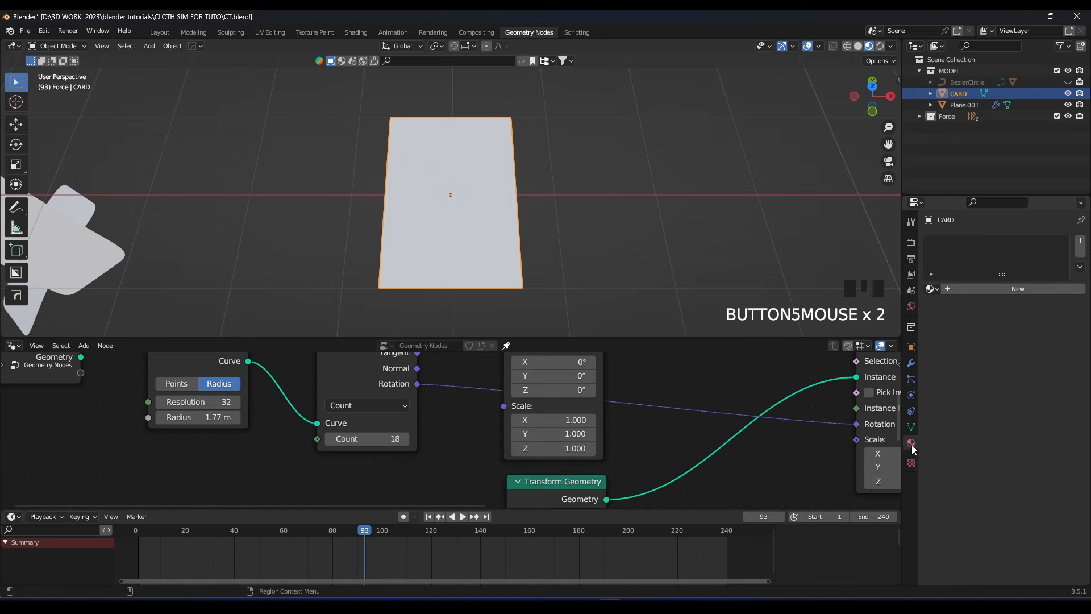
{"action": "left_click", "coordinate": [930, 289]}
{"action": "left_click", "coordinate": [945, 317]}
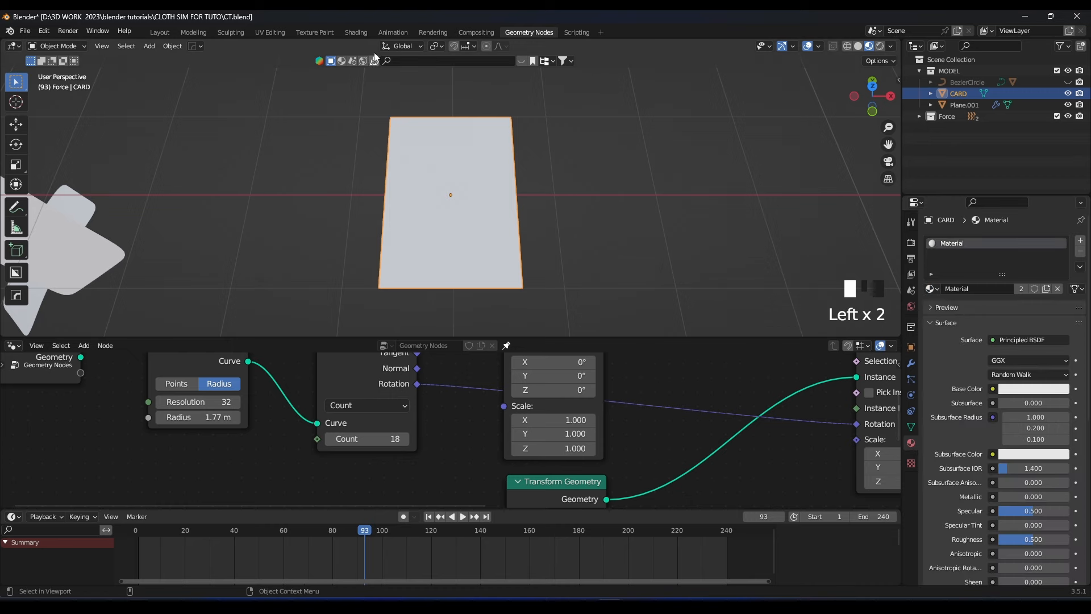
- Switch to the Shading workspace and frame the CARD object in top view
{"action": "left_click", "coordinate": [367, 32]}
{"action": "scroll", "coordinate": [590, 278], "scroll_direction": "up", "scroll_amount": 4}
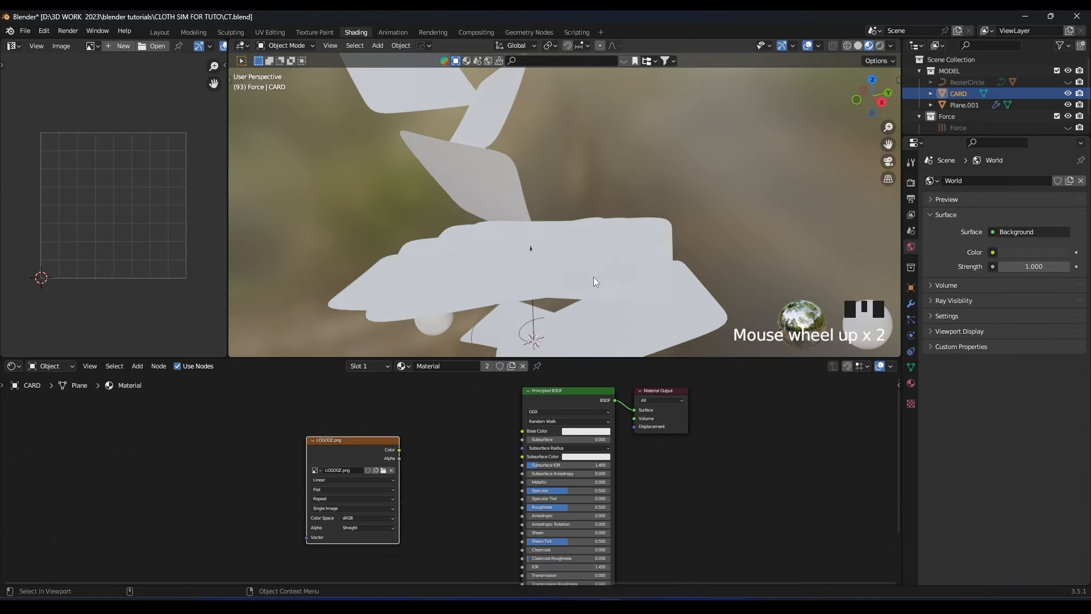
{"action": "key", "text": "KP_3"}
{"action": "key", "text": "KP_Decimal"}
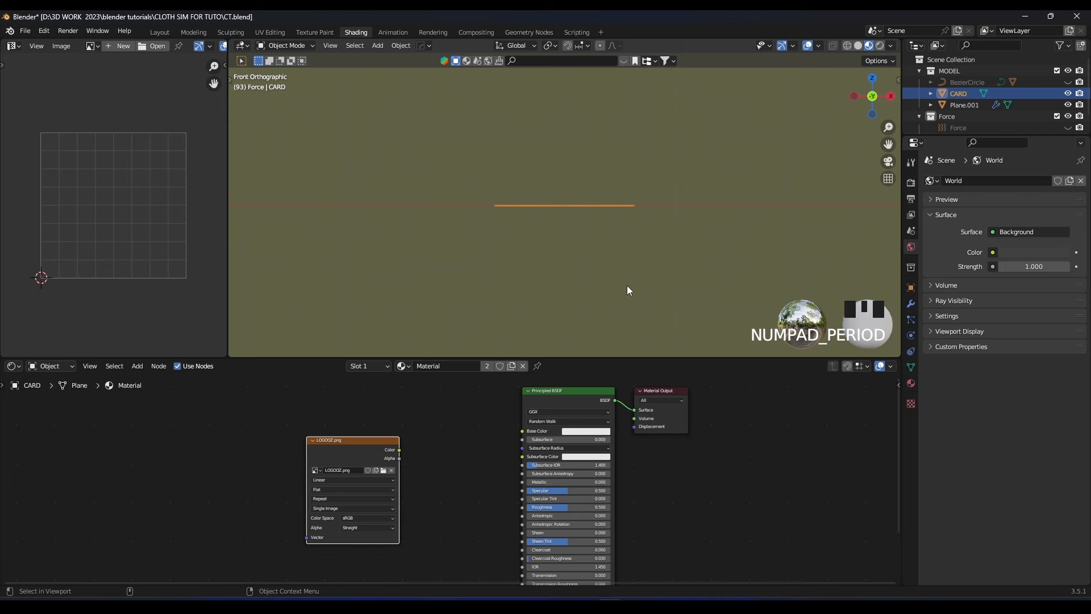
{"action": "key", "text": "KP_7"}
- Reposition the LOGOOZ.png image texture node and connect its Color output to the Principled BSDF's Emission input
{"action": "middle_click_drag", "start_coordinate": [489, 423], "coordinate": [553, 391]}
{"action": "scroll", "coordinate": [492, 418], "scroll_direction": "up", "scroll_amount": 2}
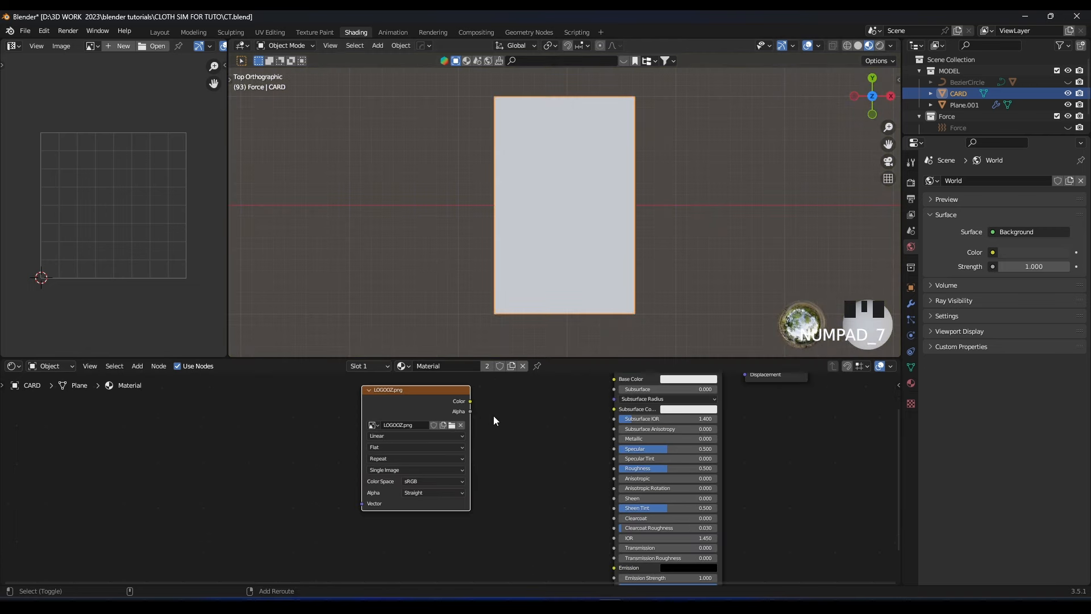
{"action": "middle_click_drag", "start_coordinate": [493, 418], "coordinate": [473, 448]}
{"action": "left_click_drag", "start_coordinate": [416, 429], "coordinate": [370, 441]}
{"action": "middle_click_drag", "start_coordinate": [472, 460], "coordinate": [504, 397], "text": "shift"}
{"action": "left_click_drag", "start_coordinate": [407, 391], "coordinate": [378, 451]}
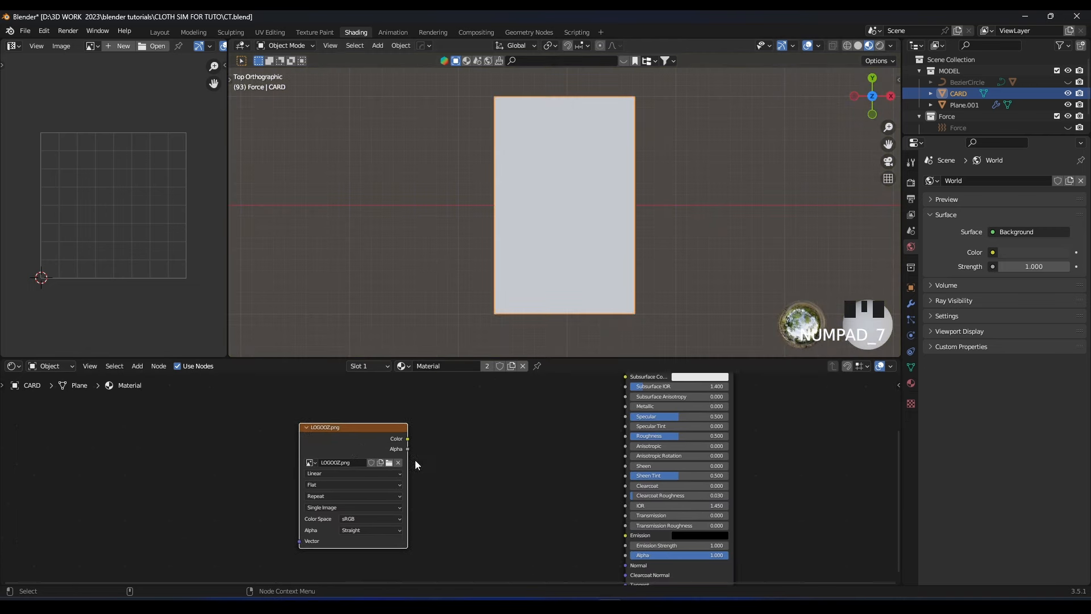
{"action": "middle_click_drag", "start_coordinate": [457, 448], "coordinate": [472, 403], "text": "shift"}
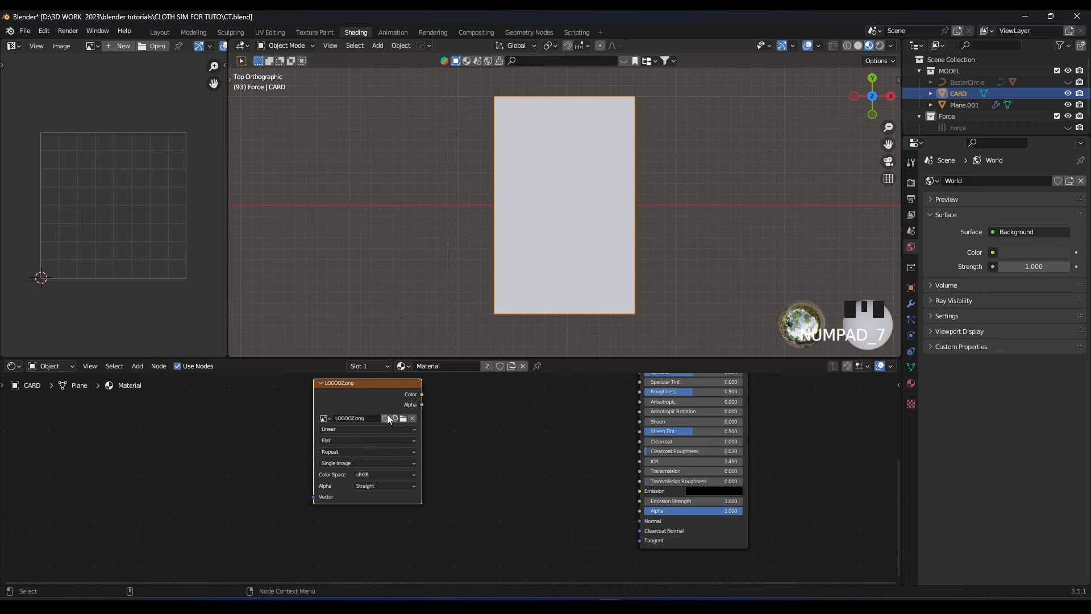
{"action": "left_click_drag", "start_coordinate": [421, 395], "coordinate": [647, 492]}
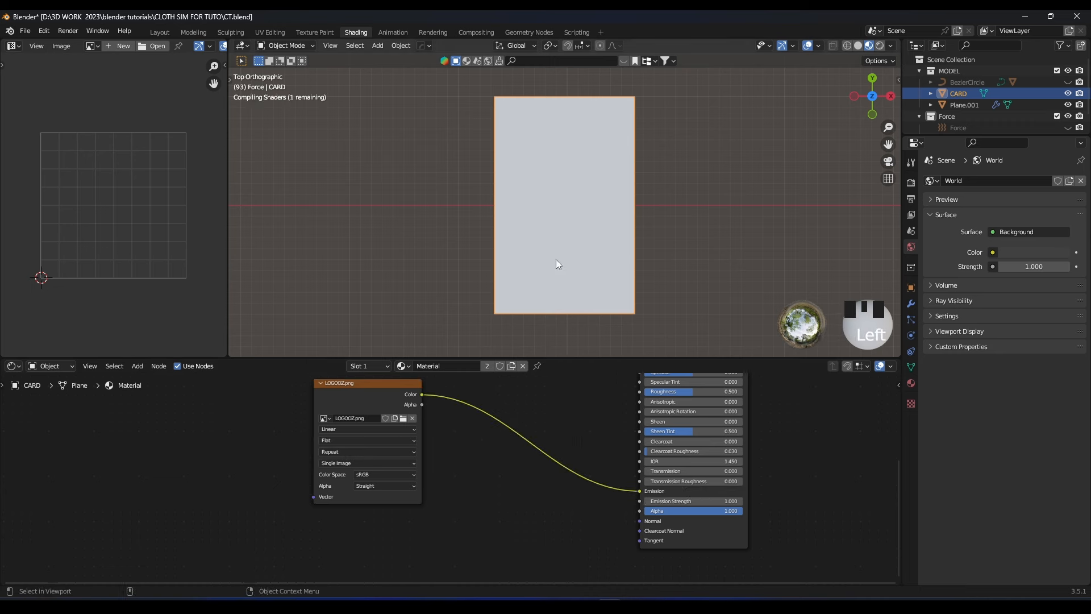
- Set the LOGOOZ.png texture node's extension mode to Extend
{"action": "scroll", "coordinate": [577, 263], "scroll_direction": "up", "scroll_amount": 3}
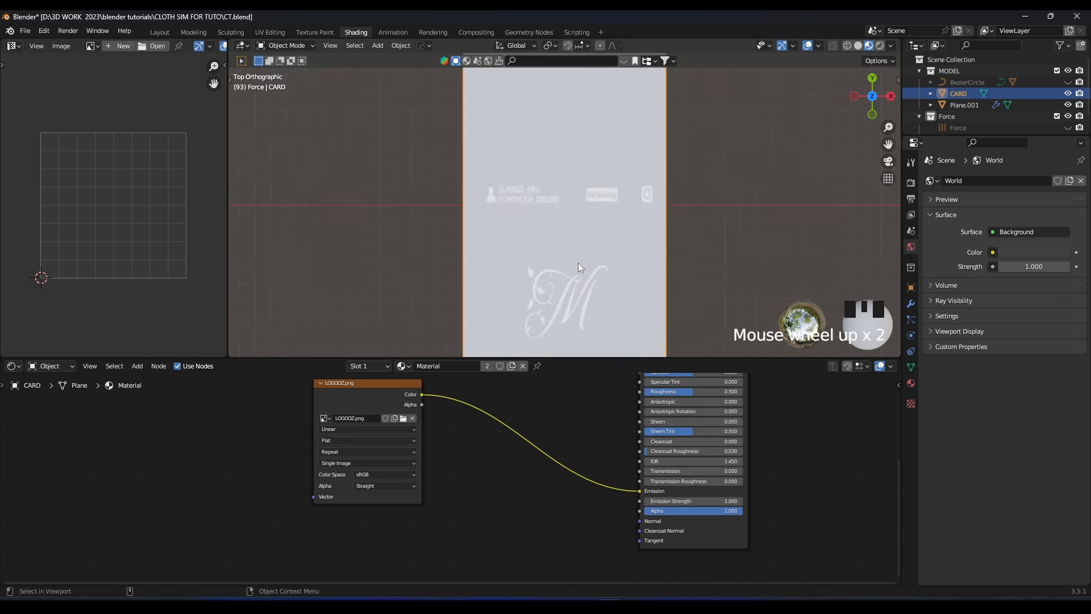
{"action": "scroll", "coordinate": [578, 261], "scroll_direction": "down", "scroll_amount": 1}
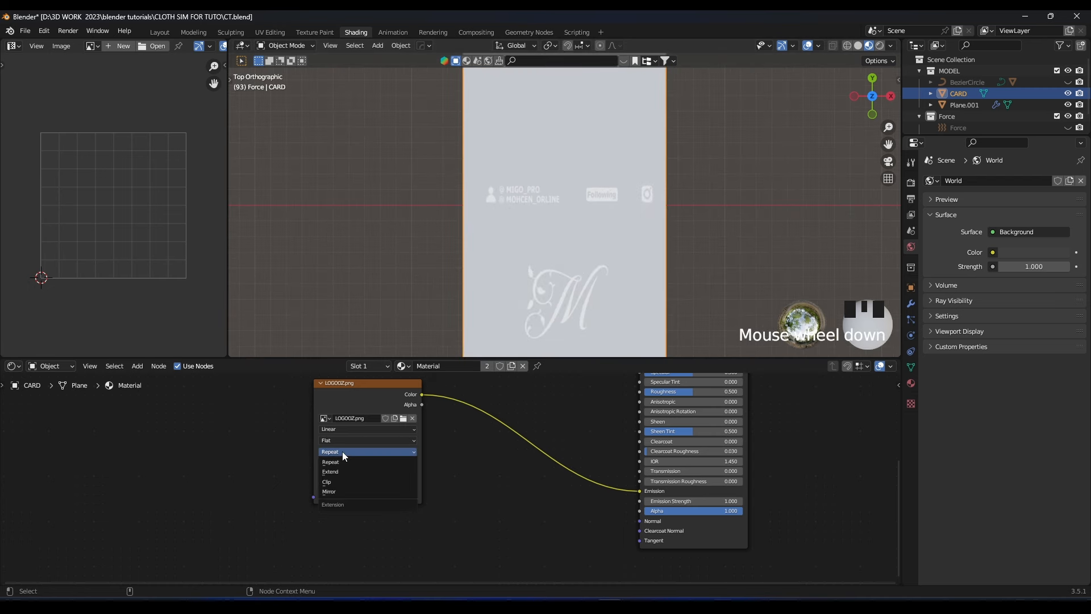
{"action": "left_click", "coordinate": [340, 472]}
{"action": "scroll", "coordinate": [580, 266], "scroll_direction": "down", "scroll_amount": 1}
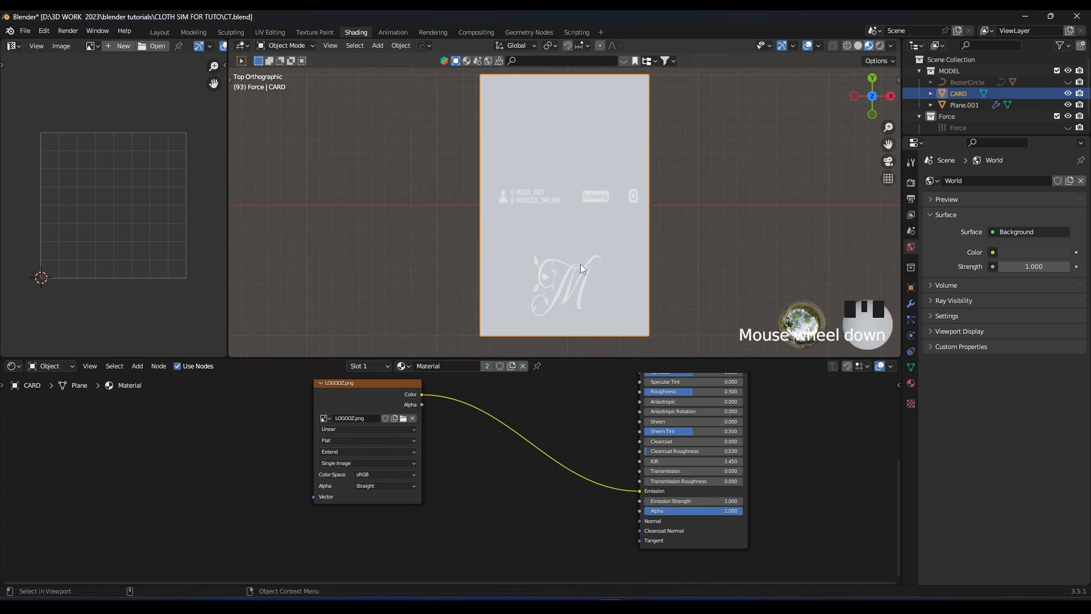
- Enter Edit Mode on CARD, select all of its faces, and unwrap them with Project from View from the top
{"action": "key", "text": "Tab"}
{"action": "left_click", "coordinate": [634, 117]}
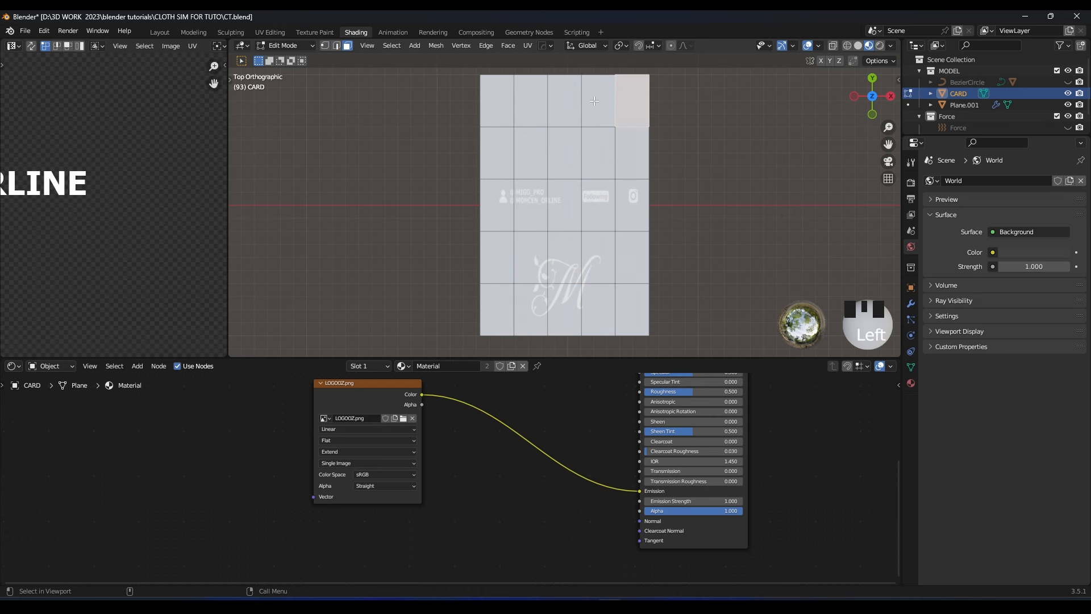
{"action": "left_click", "coordinate": [606, 153], "text": "ctrl"}
{"action": "left_click", "coordinate": [603, 252], "text": "ctrl"}
{"action": "left_click", "coordinate": [566, 253], "text": "ctrl"}
{"action": "left_click", "coordinate": [564, 205], "text": "ctrl"}
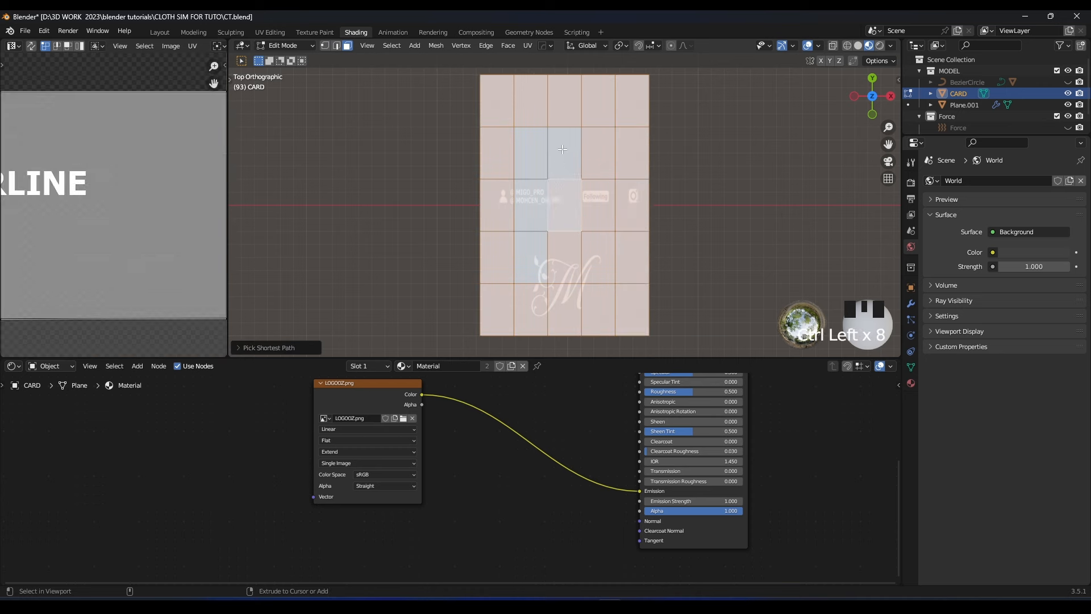
{"action": "left_click", "coordinate": [562, 158], "text": "ctrl"}
{"action": "left_click", "coordinate": [532, 155], "text": "ctrl"}
{"action": "scroll", "coordinate": [368, 224], "scroll_direction": "down", "scroll_amount": 1}
{"action": "scroll", "coordinate": [165, 212], "scroll_direction": "down", "scroll_amount": 6}
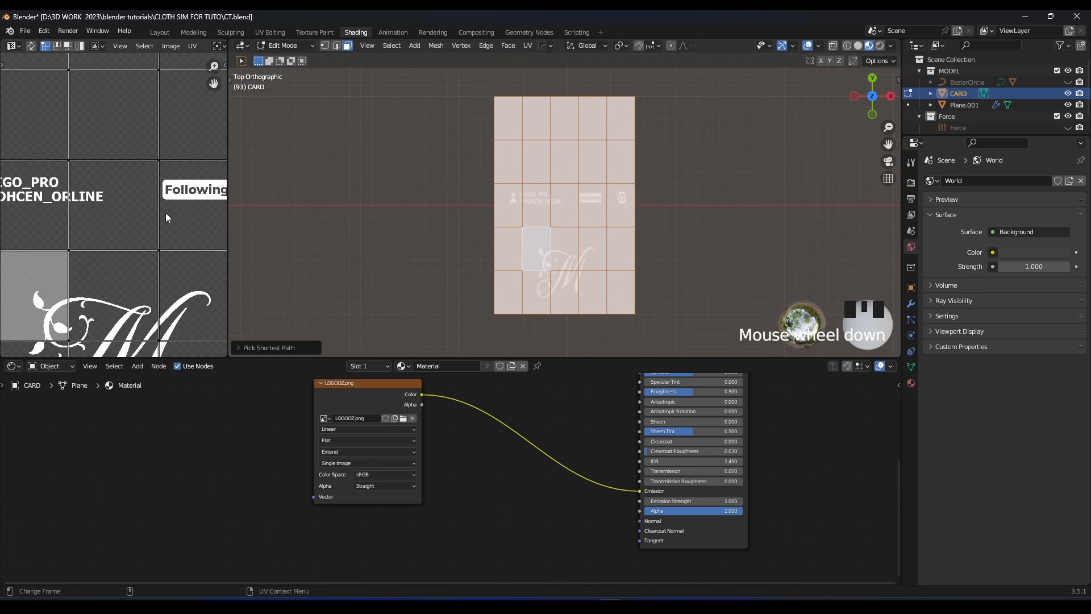
{"action": "scroll", "coordinate": [556, 228], "scroll_direction": "up", "scroll_amount": 3}
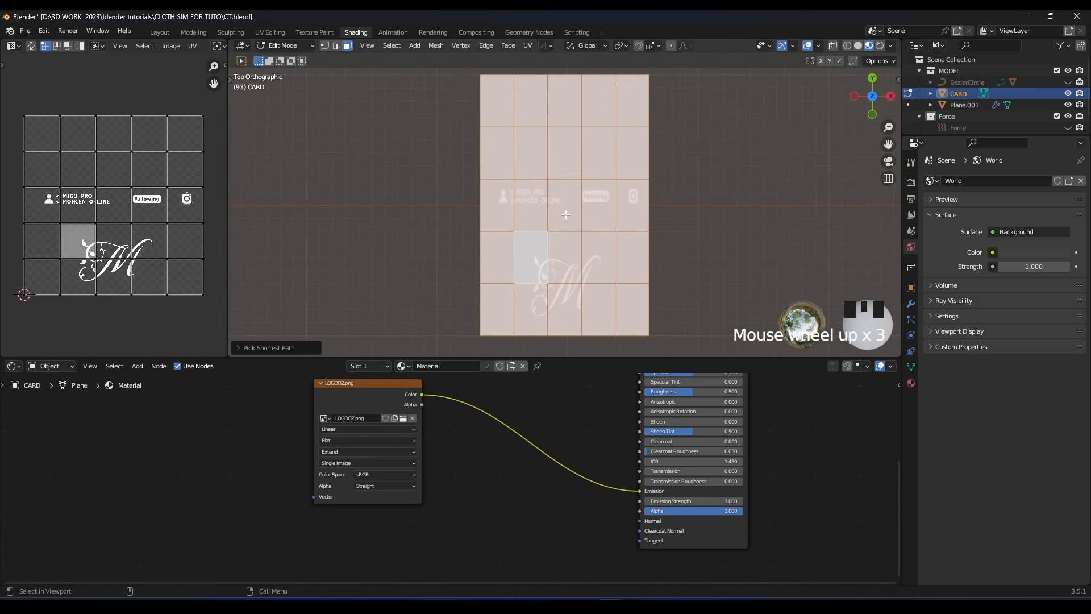
{"action": "key", "text": "u"}
{"action": "left_click", "coordinate": [550, 286]}
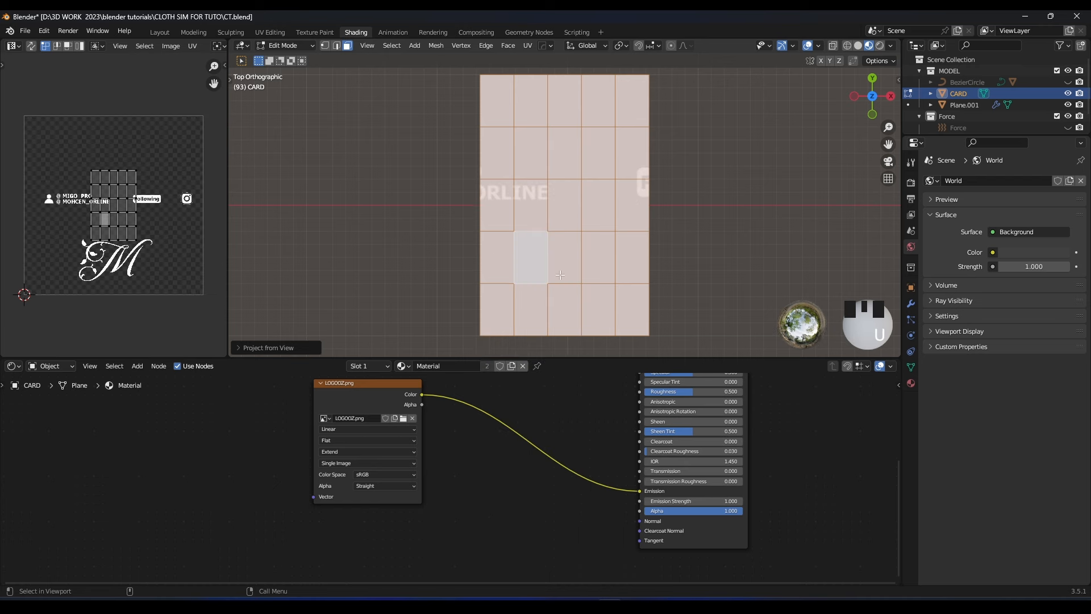
- Select the card's entire UV layout and rotate it by 90 degrees
{"action": "scroll", "coordinate": [154, 232], "scroll_direction": "up", "scroll_amount": 1}
{"action": "key", "text": "a"}
{"action": "type", "text": "r"}
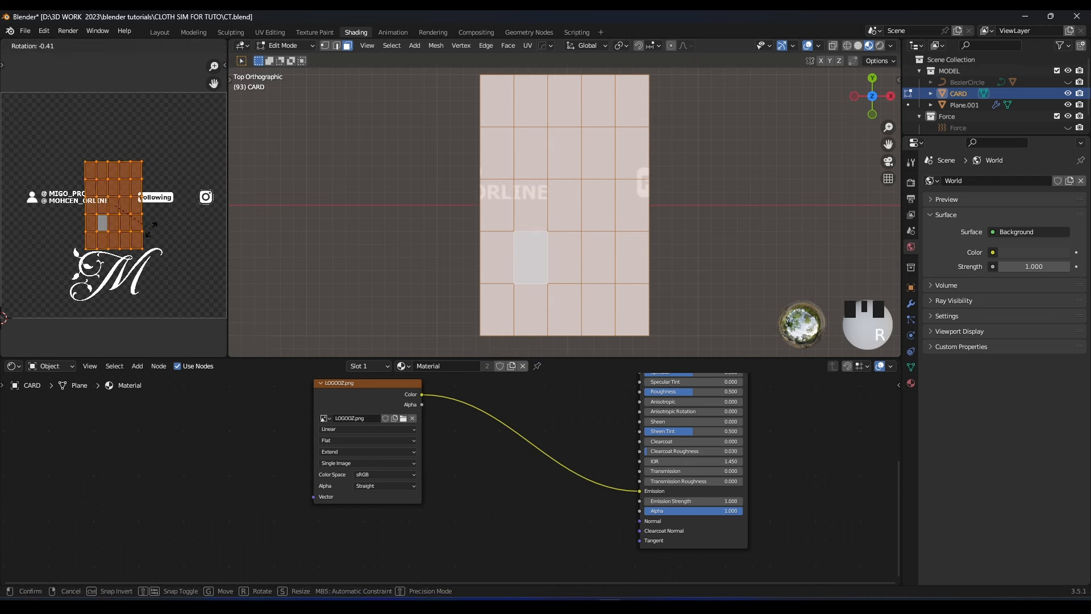
{"action": "type", "text": "r90"}
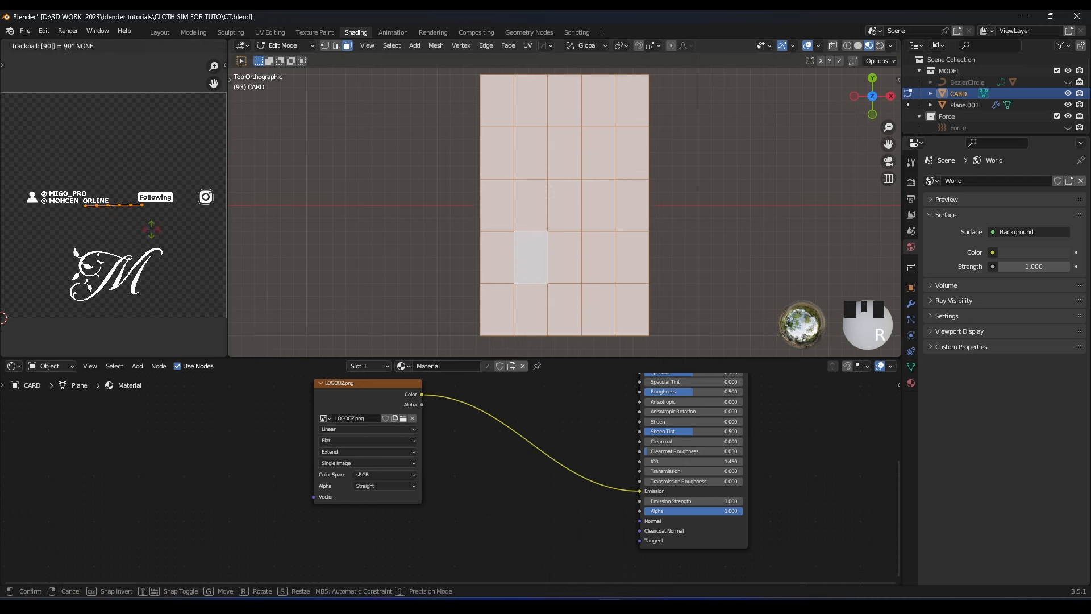
{"action": "type", "text": "r"}
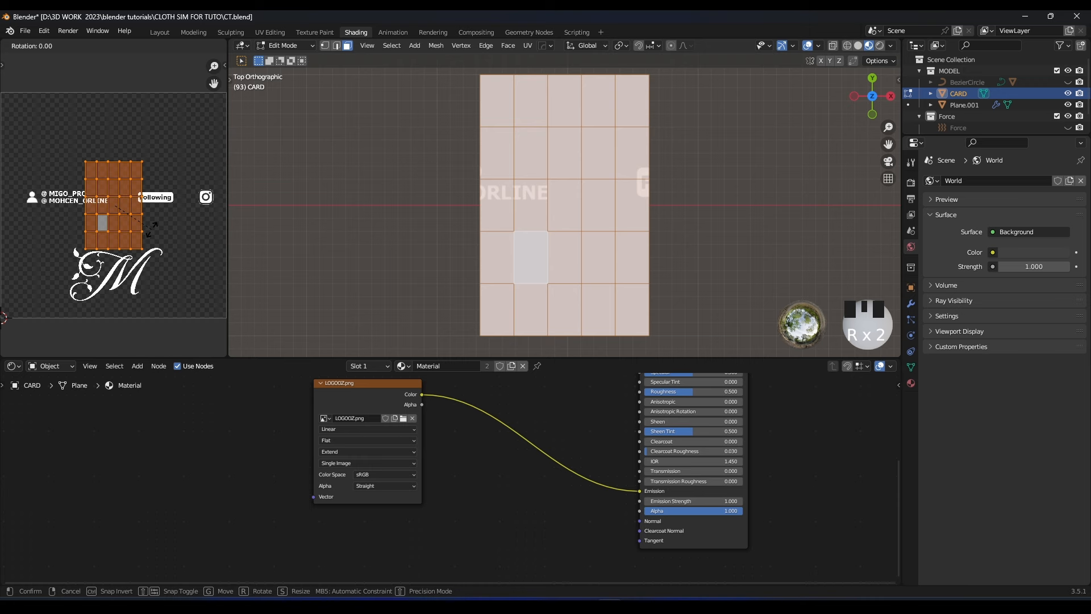
{"action": "type", "text": "90"}
{"action": "key", "text": "Return"}
{"action": "scroll", "coordinate": [141, 239], "scroll_direction": "down", "scroll_amount": 1}
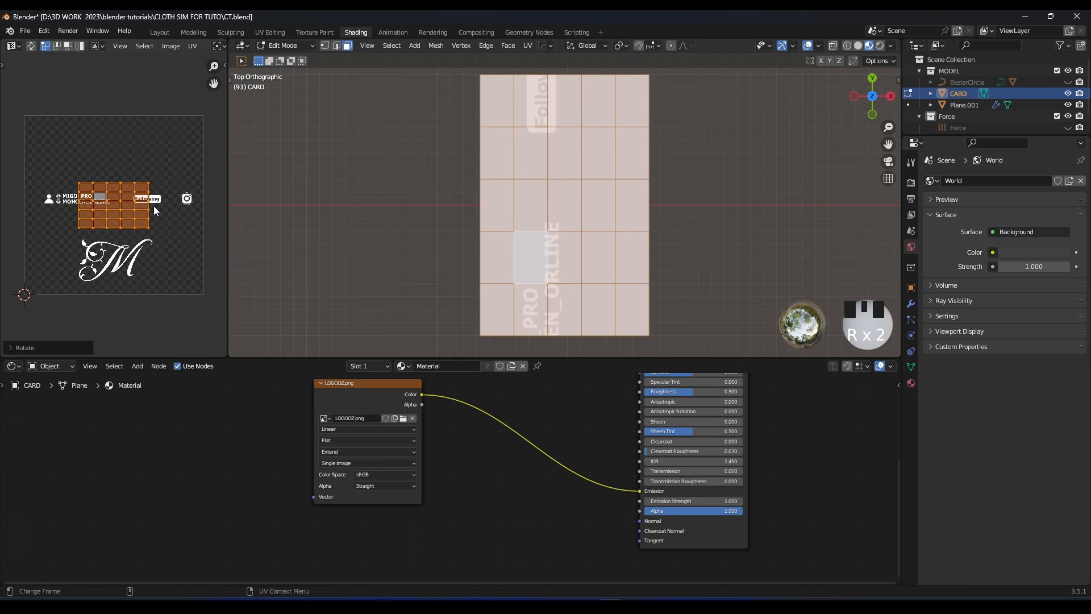
- Scale and move the UV layout over the profile icon and account-name text in the image, and return to Object Mode
{"action": "key", "text": "s"}
{"action": "left_click", "coordinate": [177, 205]}
{"action": "key", "text": "g"}
{"action": "left_click", "coordinate": [144, 203]}
{"action": "key", "text": "s"}
{"action": "left_click", "coordinate": [128, 203]}
{"action": "key", "text": "g"}
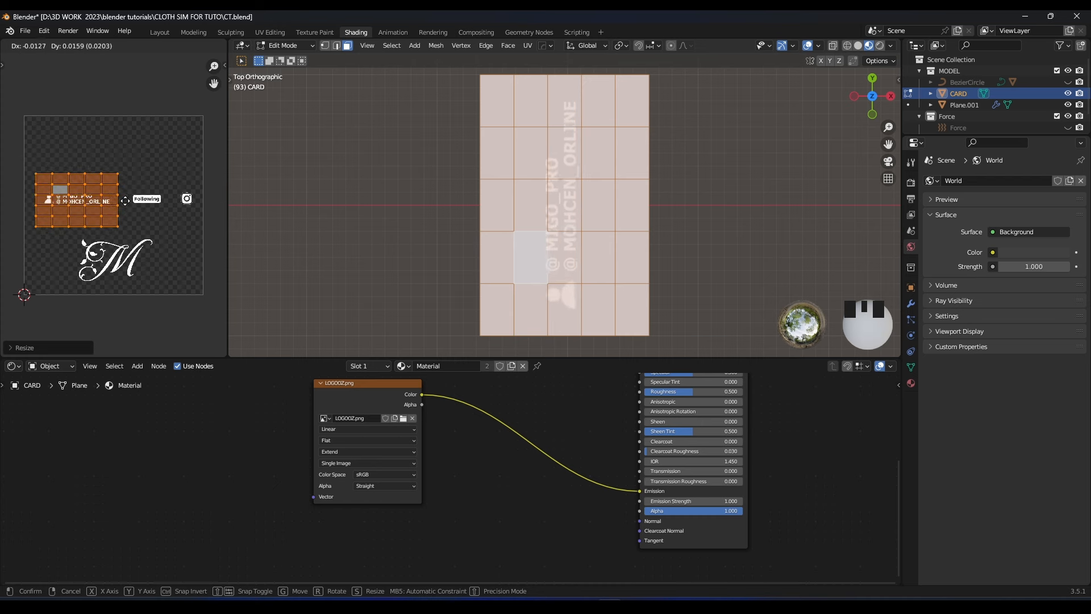
{"action": "left_click", "coordinate": [126, 199]}
{"action": "key", "text": "Tab"}
- Change the Principled BSDF's base color to orange
{"action": "middle_click_drag", "start_coordinate": [596, 432], "coordinate": [524, 513]}
{"action": "middle_click_drag", "start_coordinate": [589, 475], "coordinate": [545, 516]}
{"action": "left_click", "coordinate": [595, 430]}
{"action": "mouse_move", "coordinate": [603, 347]}
{"action": "left_mouse_down"}
{"action": "mouse_move", "coordinate": [580, 349]}
{"action": "mouse_move", "coordinate": [585, 356]}
{"action": "left_mouse_up"}
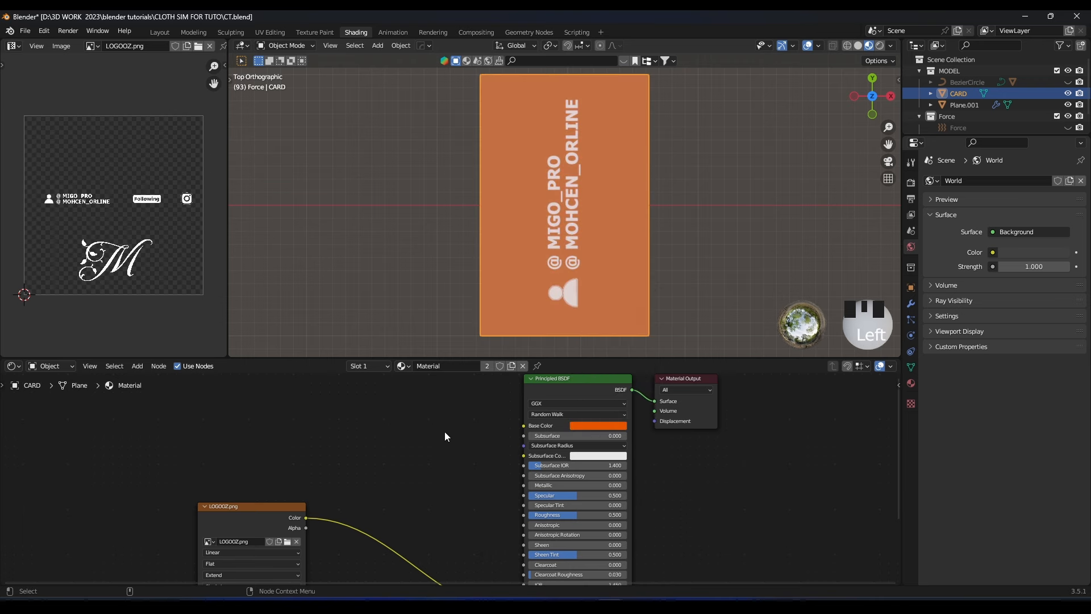
- Set the Principled BSDF's transmission to 0.259, roughness to 0.359 and metallic to 0.150
{"action": "scroll", "coordinate": [392, 462], "scroll_direction": "down", "scroll_amount": 3}
{"action": "middle_click_drag", "start_coordinate": [397, 468], "coordinate": [407, 438]}
{"action": "scroll", "coordinate": [491, 377], "scroll_direction": "down", "scroll_amount": 1}
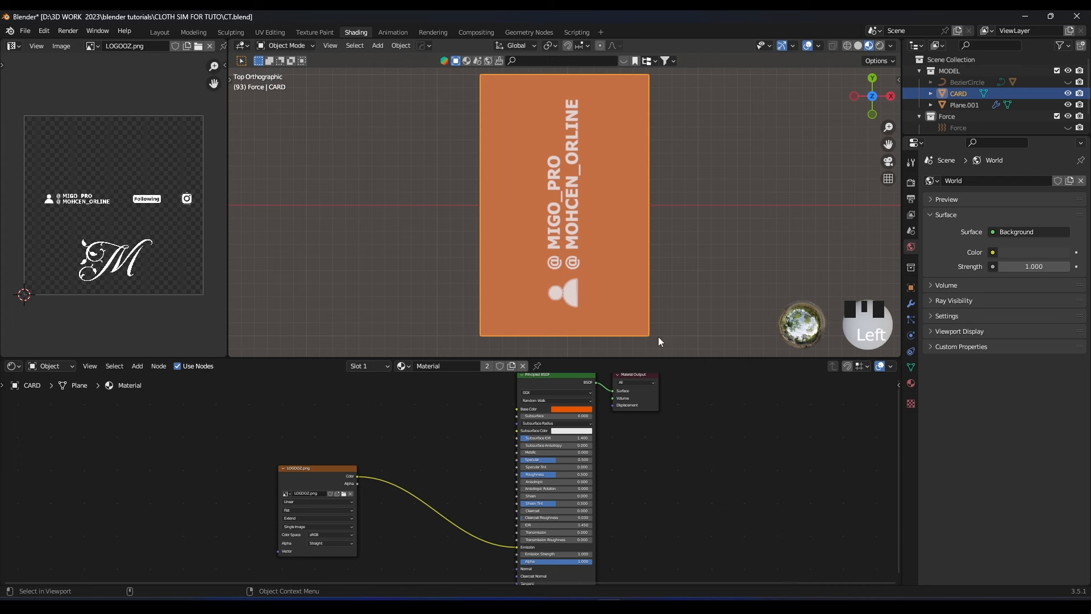
{"action": "scroll", "coordinate": [615, 462], "scroll_direction": "up", "scroll_amount": 2}
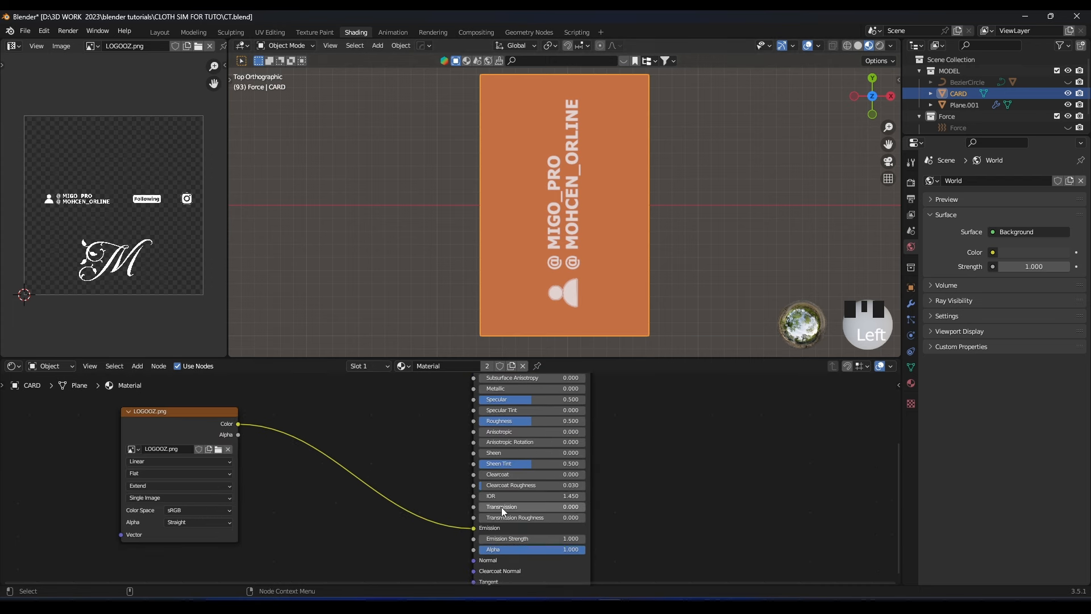
{"action": "left_click_drag", "start_coordinate": [495, 506], "coordinate": [521, 507]}
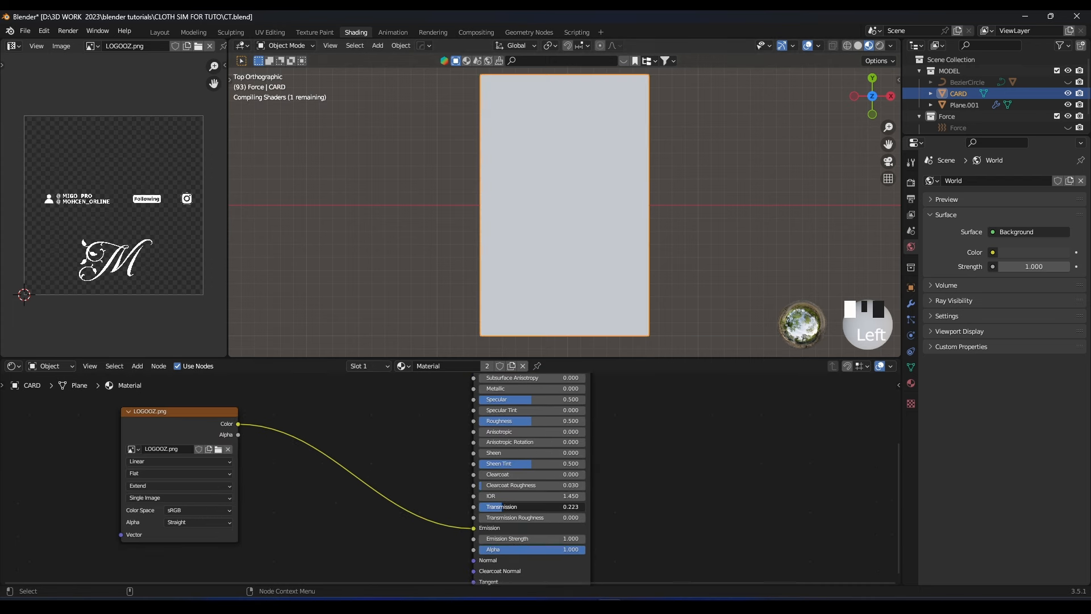
{"action": "middle_click_drag", "start_coordinate": [628, 455], "coordinate": [594, 488]}
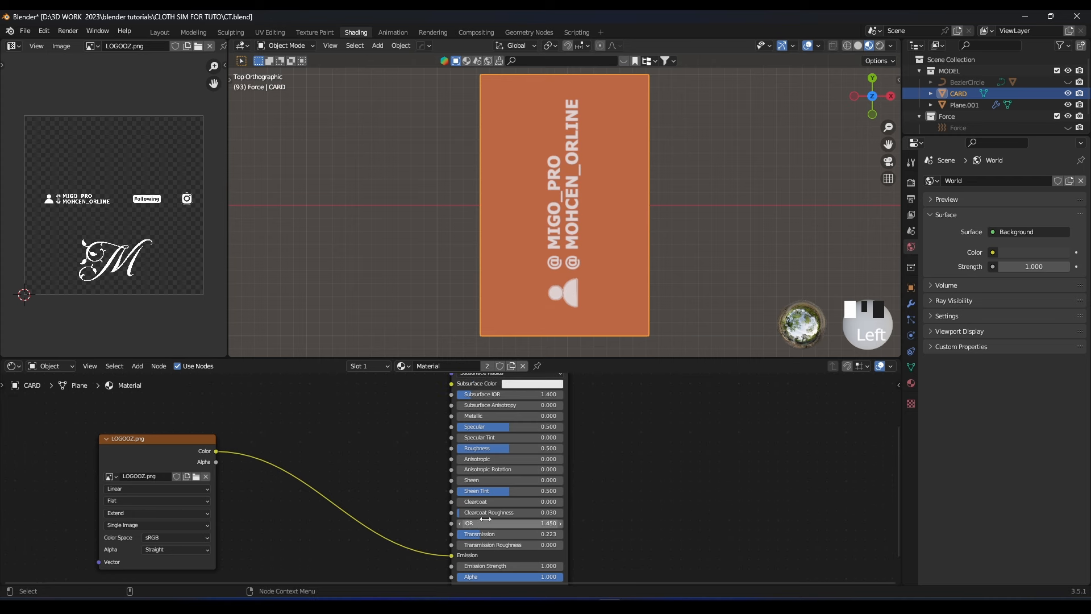
{"action": "left_click_drag", "start_coordinate": [480, 533], "coordinate": [487, 534]}
{"action": "left_click_drag", "start_coordinate": [506, 448], "coordinate": [503, 415]}
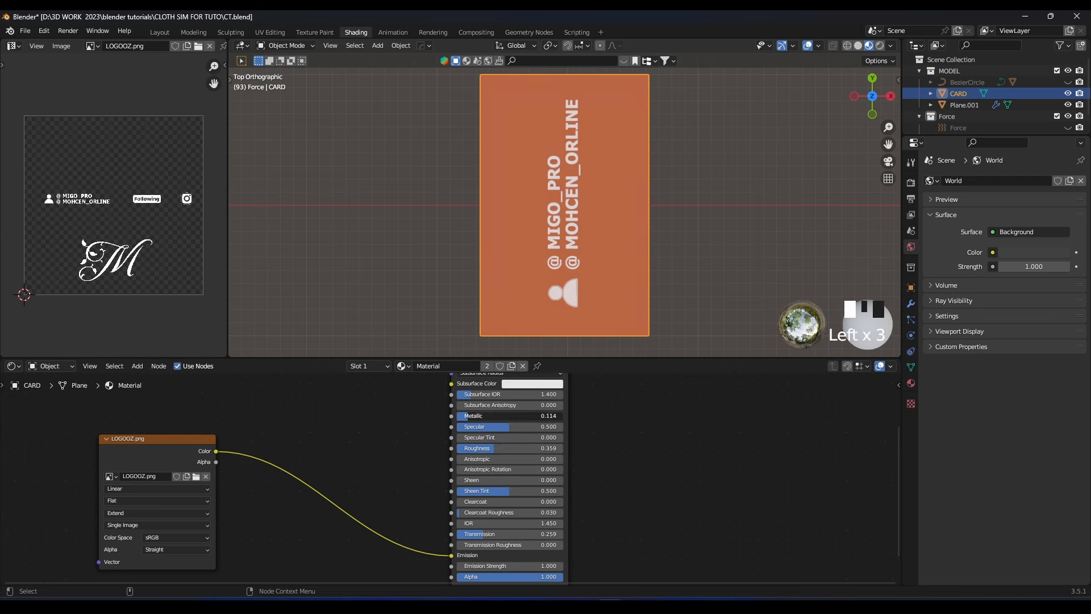
{"action": "left_click", "coordinate": [623, 436]}
- Move the LOGOOZ.png texture node closer to the Principled BSDF and show the card's material properties
{"action": "scroll", "coordinate": [438, 563], "scroll_direction": "down", "scroll_amount": 3}
{"action": "left_click_drag", "start_coordinate": [255, 489], "coordinate": [351, 447]}
{"action": "left_click", "coordinate": [911, 382]}
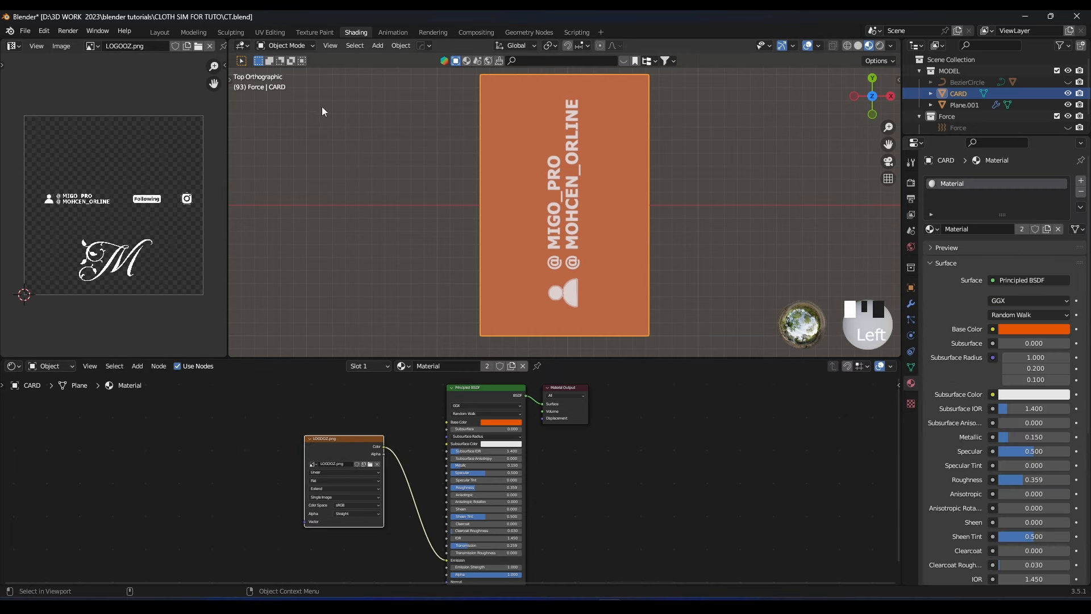
- Turn the image editor into an enlarged second 3D viewport showing the card ring in front view with material preview shading
{"action": "left_click", "coordinate": [17, 46]}
{"action": "left_click", "coordinate": [35, 77]}
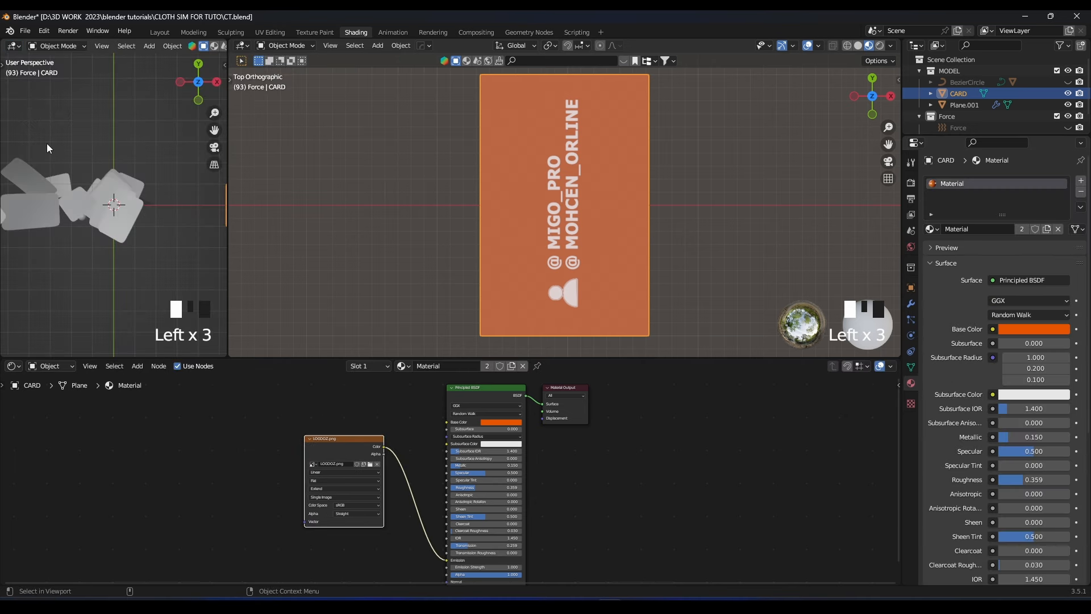
{"action": "key", "text": "KP_1"}
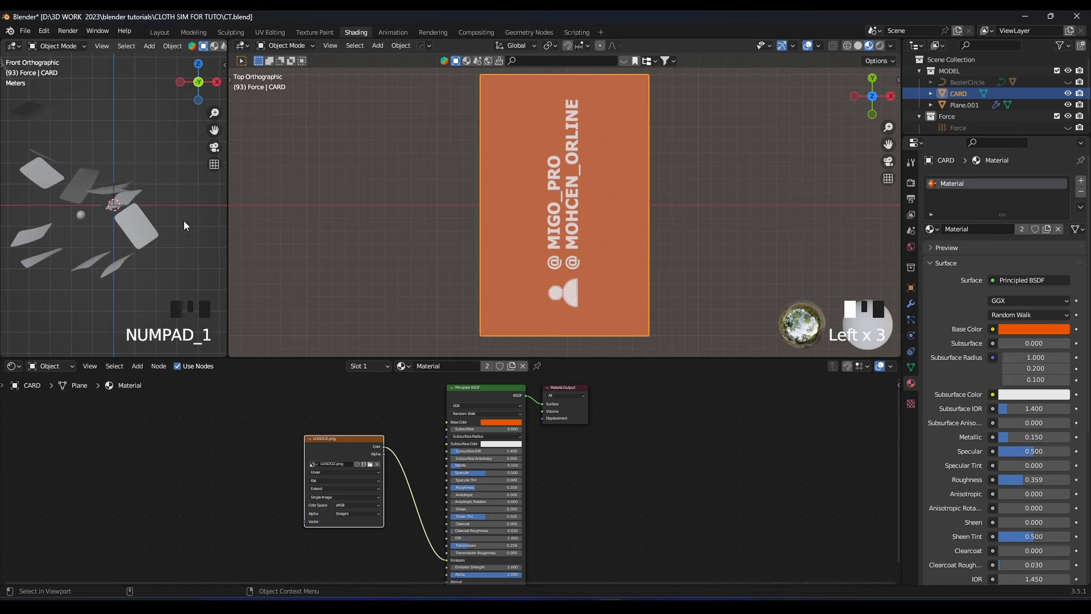
{"action": "left_click_drag", "start_coordinate": [228, 236], "coordinate": [332, 238]}
{"action": "left_click_drag", "start_coordinate": [261, 357], "coordinate": [261, 389]}
{"action": "middle_click_drag", "start_coordinate": [202, 323], "coordinate": [243, 315], "text": "shift"}
{"action": "scroll", "coordinate": [243, 316], "scroll_direction": "up", "scroll_amount": 1}
{"action": "key", "text": "z"}
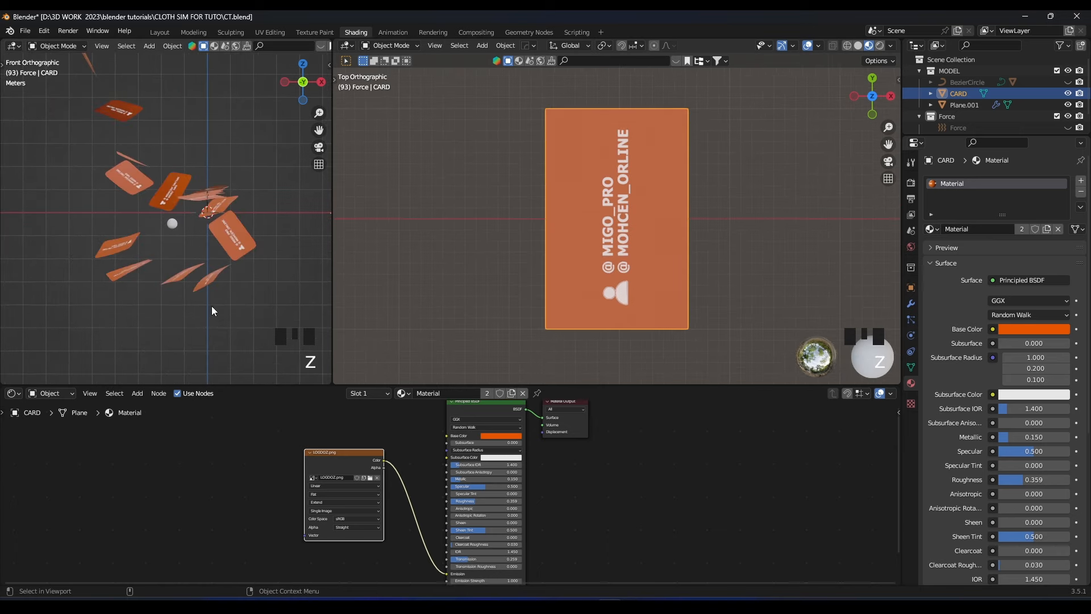
- Play the simulation to check the textured cards in motion, and stop it at frame 202
{"action": "key", "text": "space"}
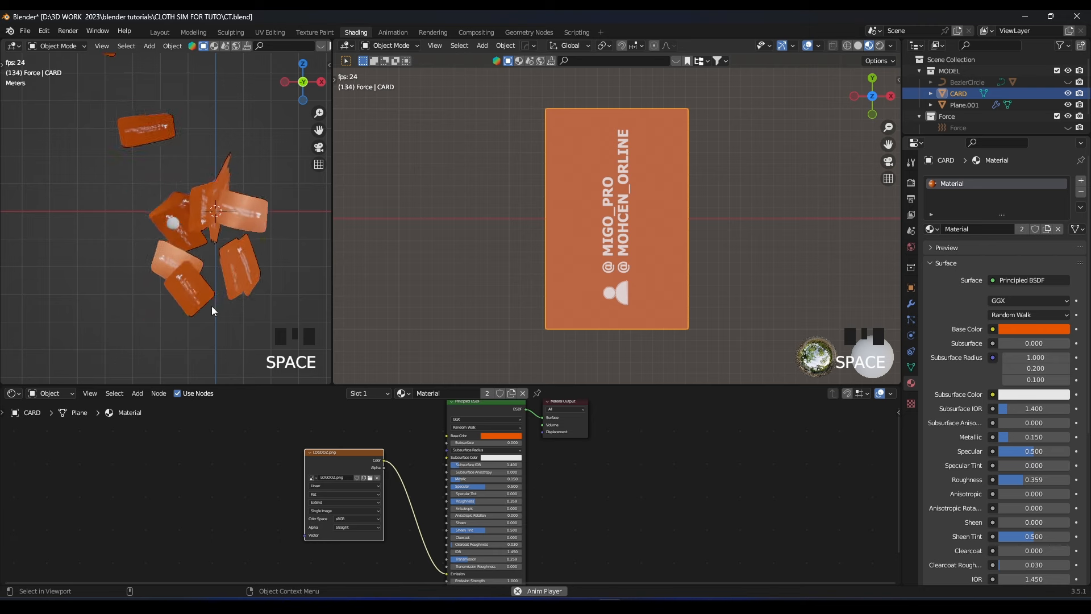
{"action": "left_click", "coordinate": [149, 301]}
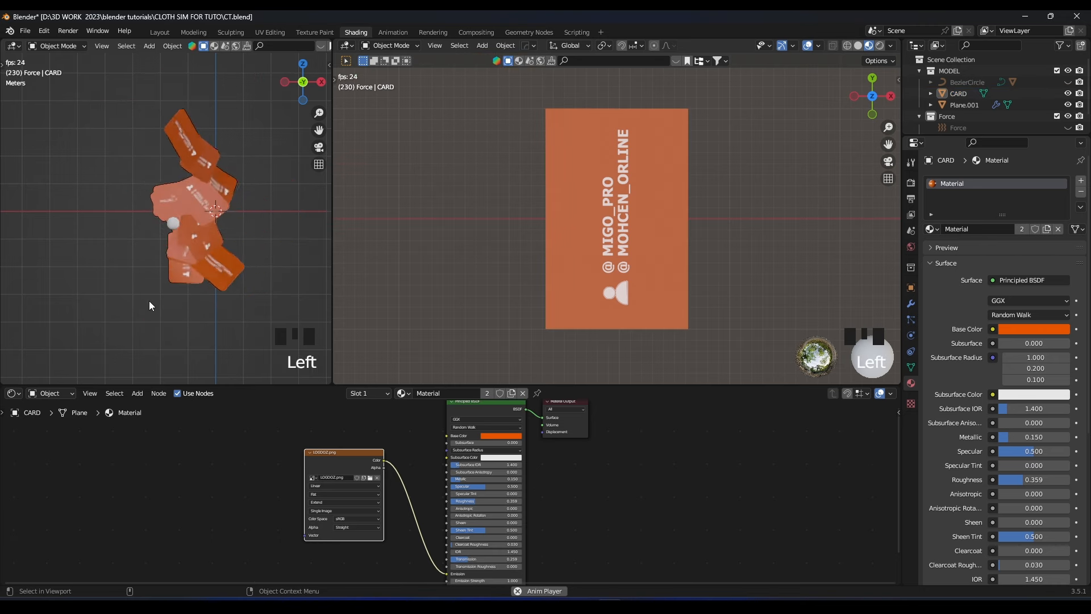
{"action": "scroll", "coordinate": [171, 300], "scroll_direction": "up", "scroll_amount": 2}
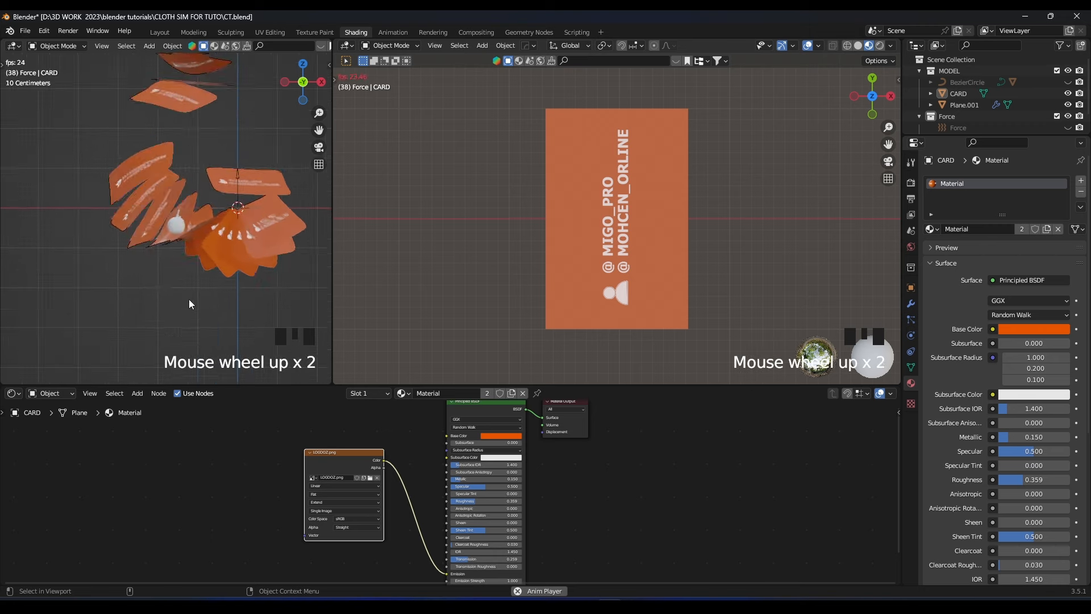
{"action": "scroll", "coordinate": [152, 313], "scroll_direction": "down", "scroll_amount": 2}
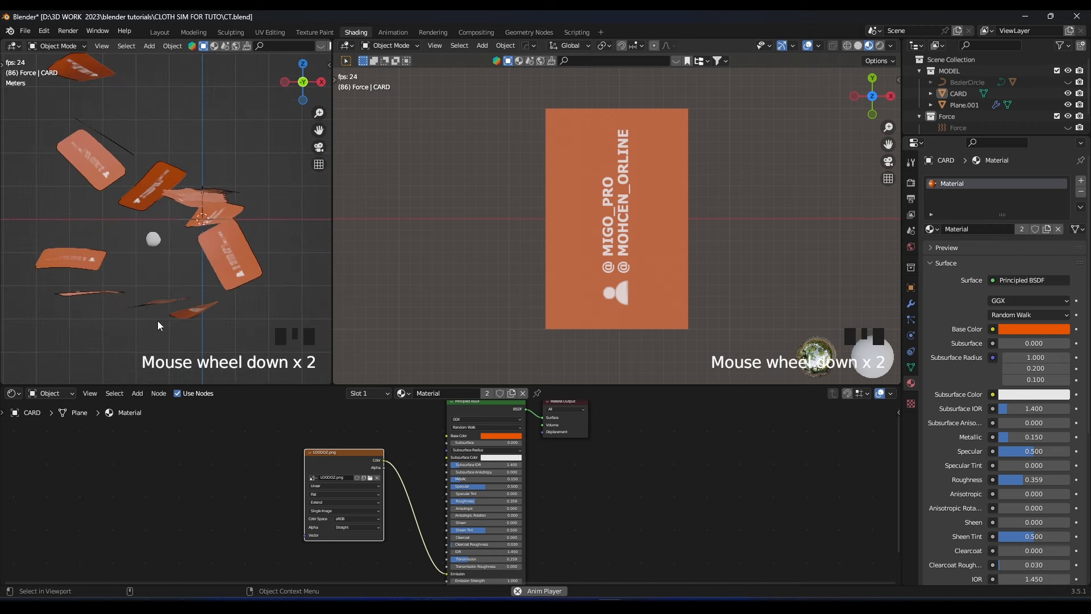
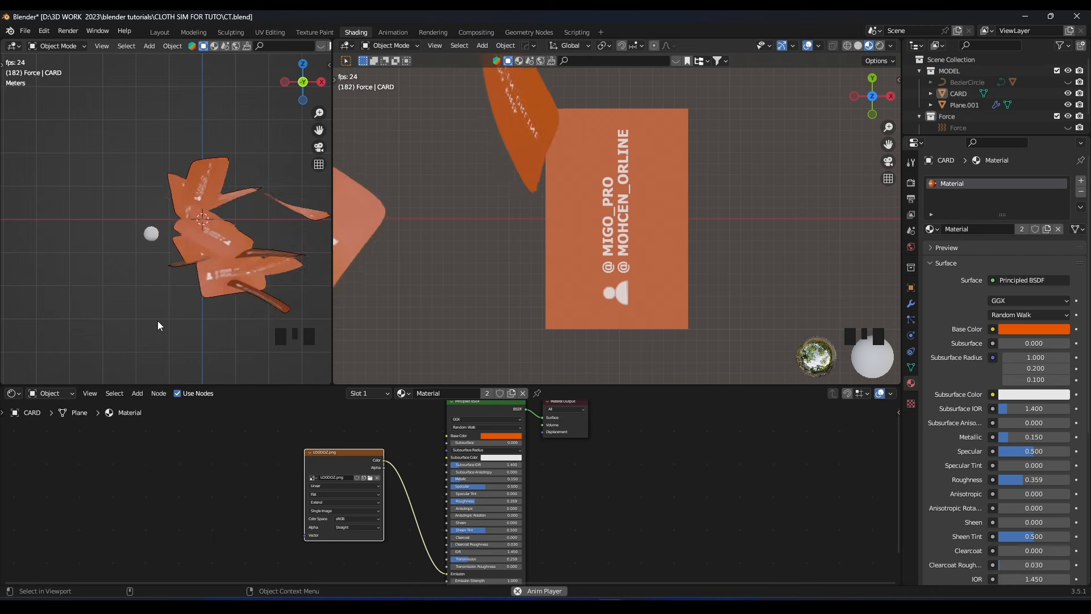
{"action": "key", "text": "space"}
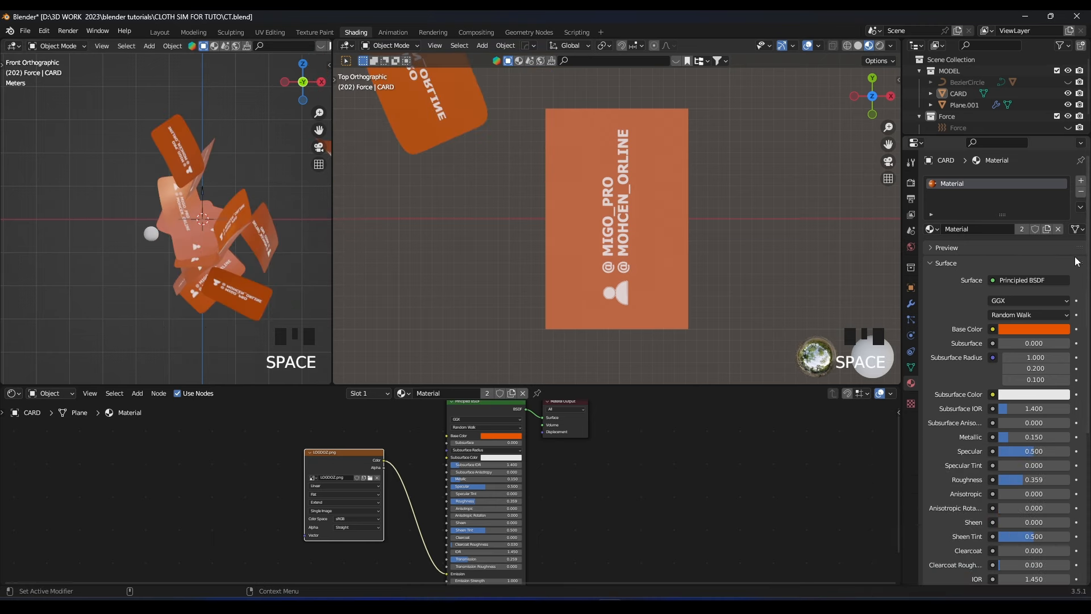
- Add a second material slot to CARD holding an independent copy of Material with a green base color
{"action": "left_click", "coordinate": [1081, 181]}
{"action": "left_click", "coordinate": [931, 247]}
{"action": "left_click", "coordinate": [933, 270]}
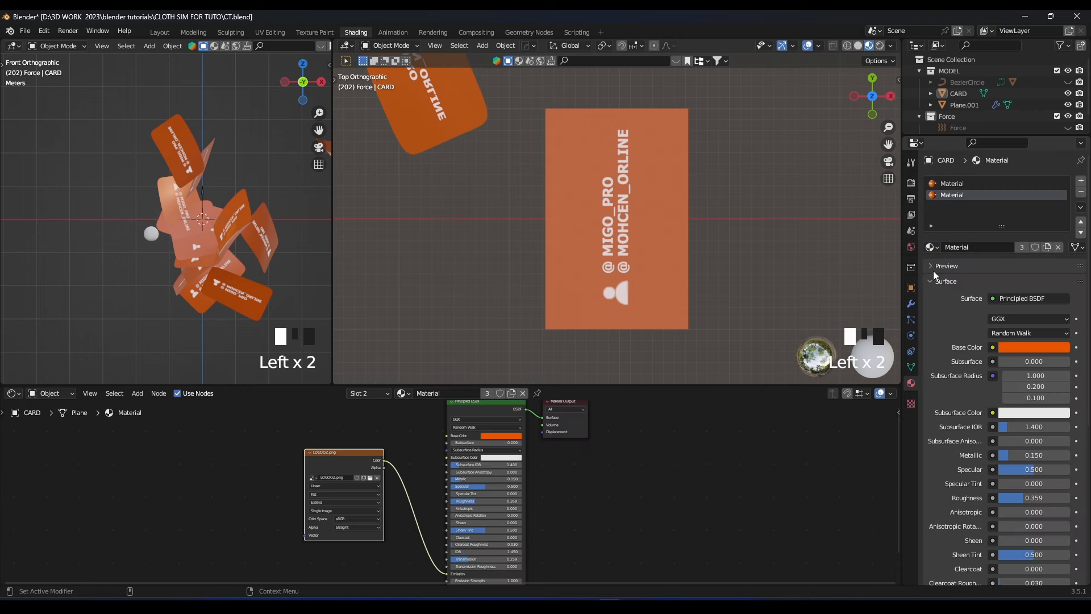
{"action": "left_click", "coordinate": [1048, 250]}
{"action": "middle_click_drag", "start_coordinate": [565, 479], "coordinate": [554, 495]}
{"action": "left_click", "coordinate": [501, 451]}
{"action": "left_click_drag", "start_coordinate": [497, 380], "coordinate": [487, 372]}
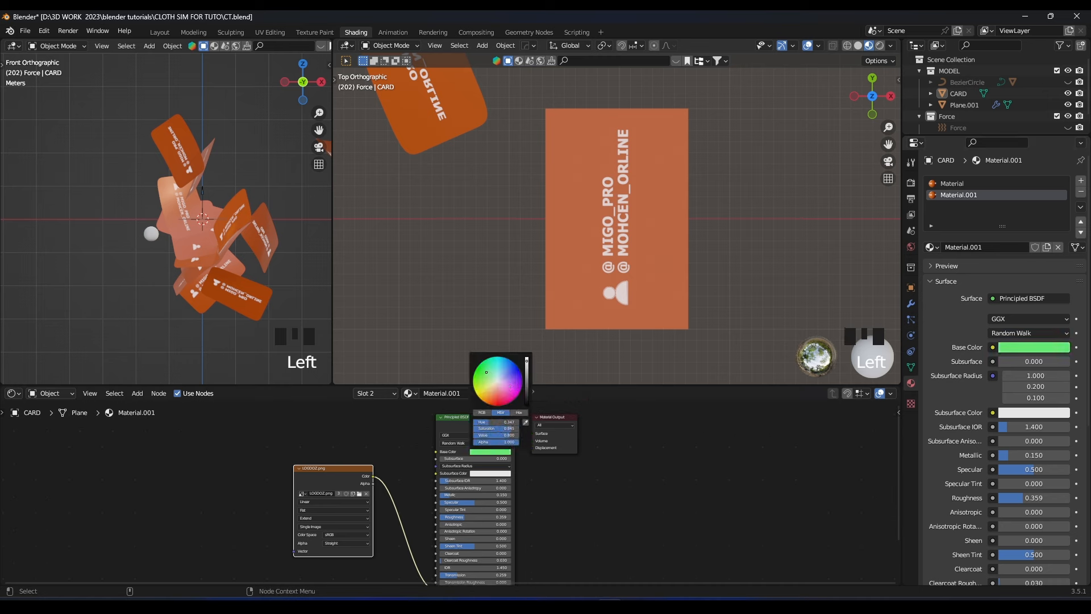
{"action": "left_click", "coordinate": [680, 465]}
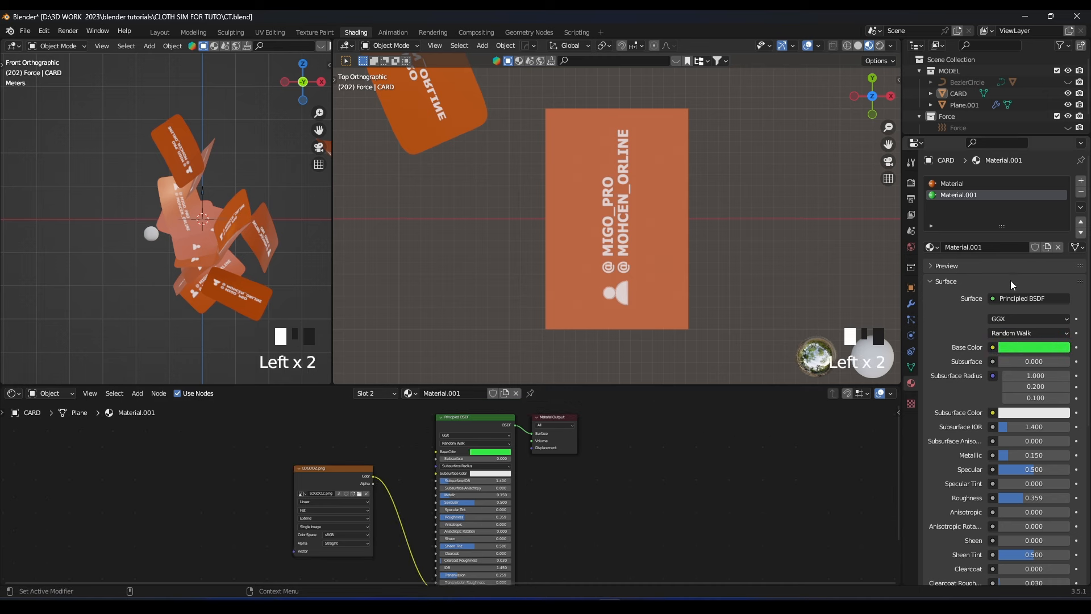
- Add a third material slot holding an independent copy of Material.001 with a blue base color
{"action": "left_click", "coordinate": [1081, 181]}
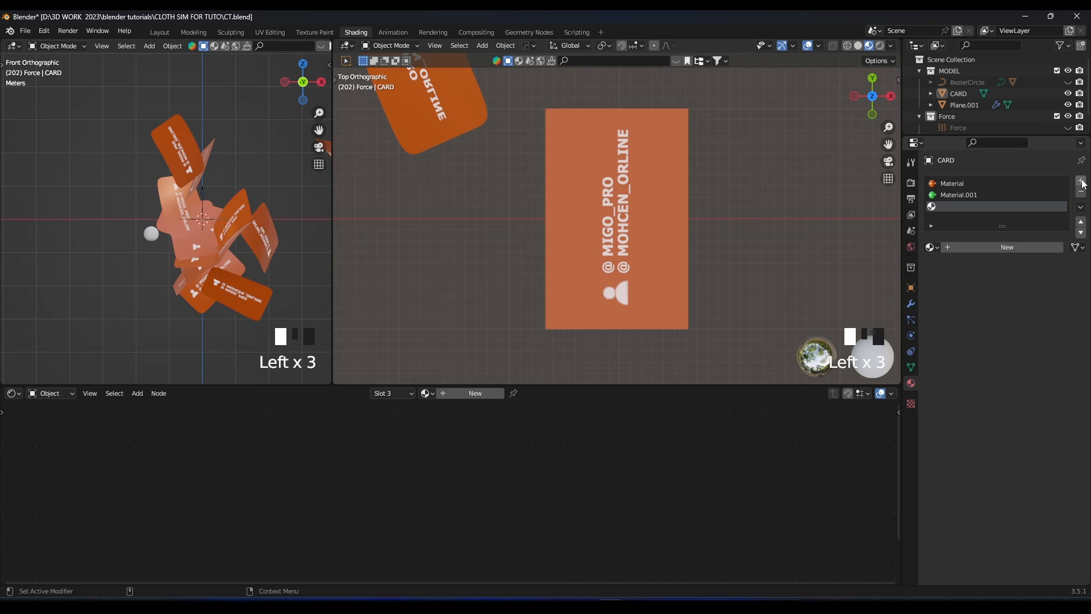
{"action": "left_click", "coordinate": [937, 249]}
{"action": "left_click", "coordinate": [941, 284]}
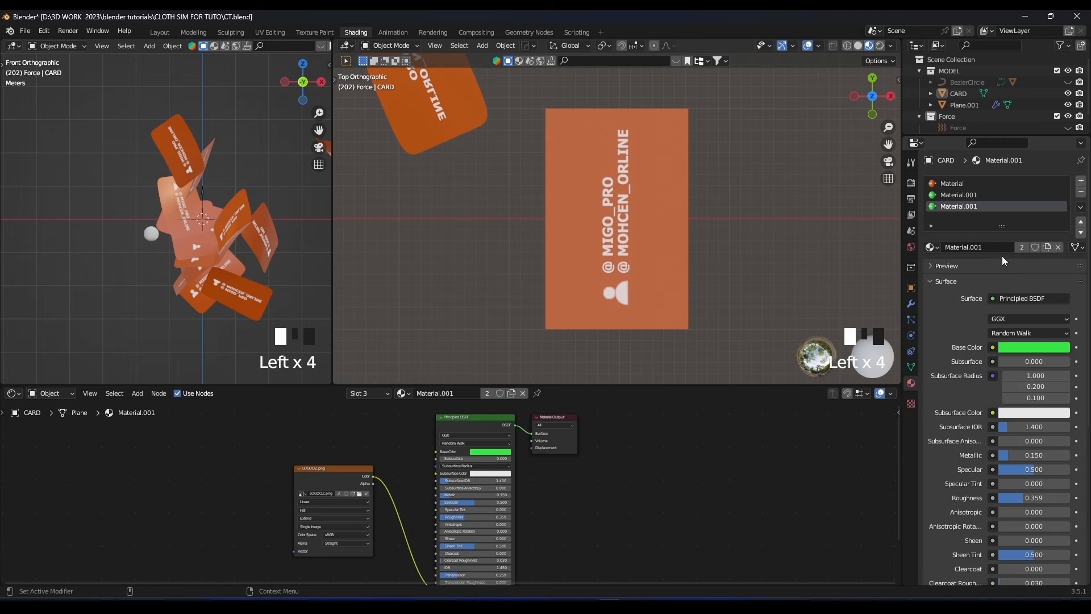
{"action": "left_click", "coordinate": [1046, 248]}
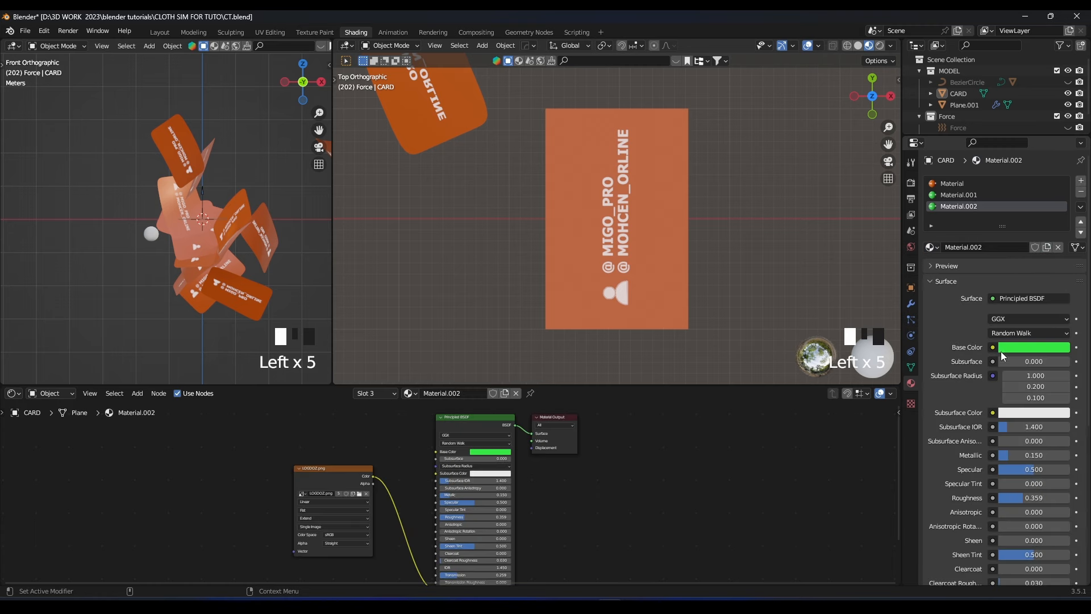
{"action": "left_click", "coordinate": [498, 452]}
{"action": "left_click_drag", "start_coordinate": [516, 378], "coordinate": [507, 358]}
{"action": "left_click", "coordinate": [705, 448]}
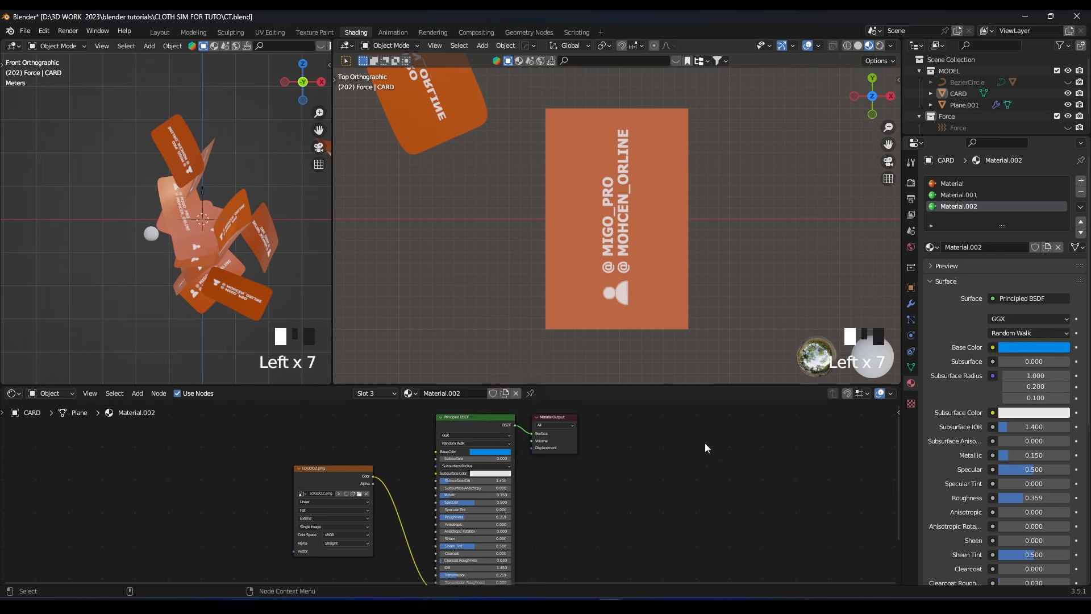
- Add a fourth material slot holding an independent copy of Material.002 with a pink base color
{"action": "left_click", "coordinate": [1081, 182]}
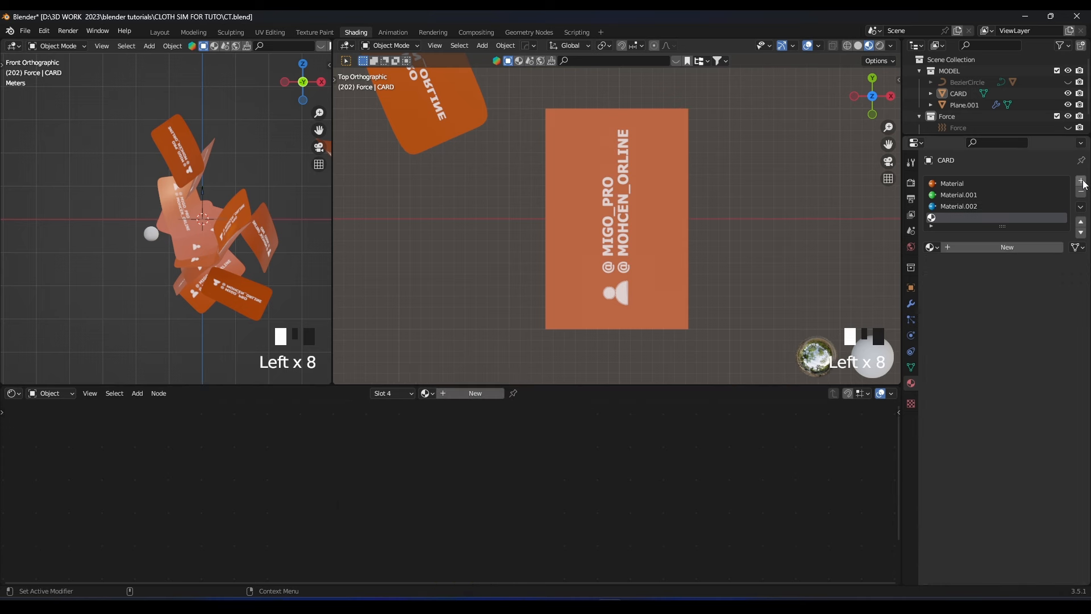
{"action": "left_click_drag", "start_coordinate": [932, 246], "coordinate": [960, 296]}
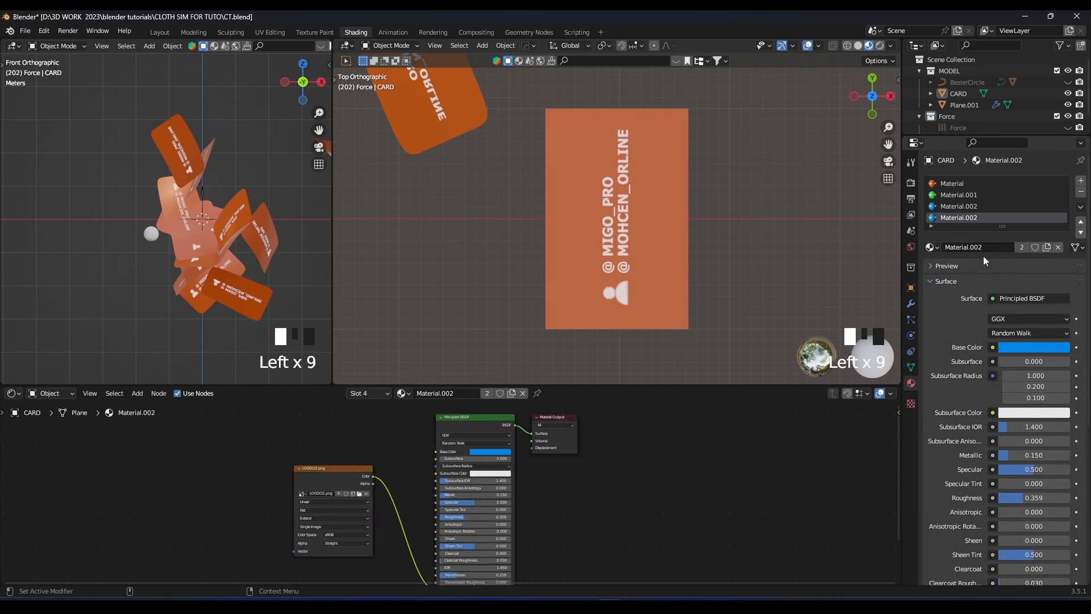
{"action": "left_click", "coordinate": [1047, 248]}
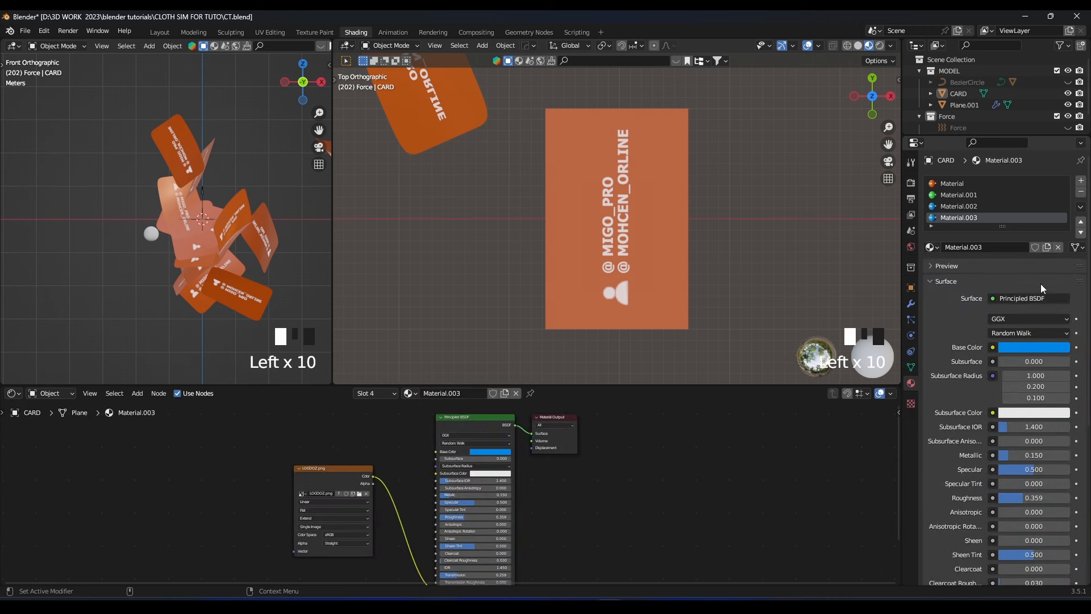
{"action": "left_click", "coordinate": [1034, 346]}
{"action": "left_click_drag", "start_coordinate": [1019, 236], "coordinate": [1028, 237]}
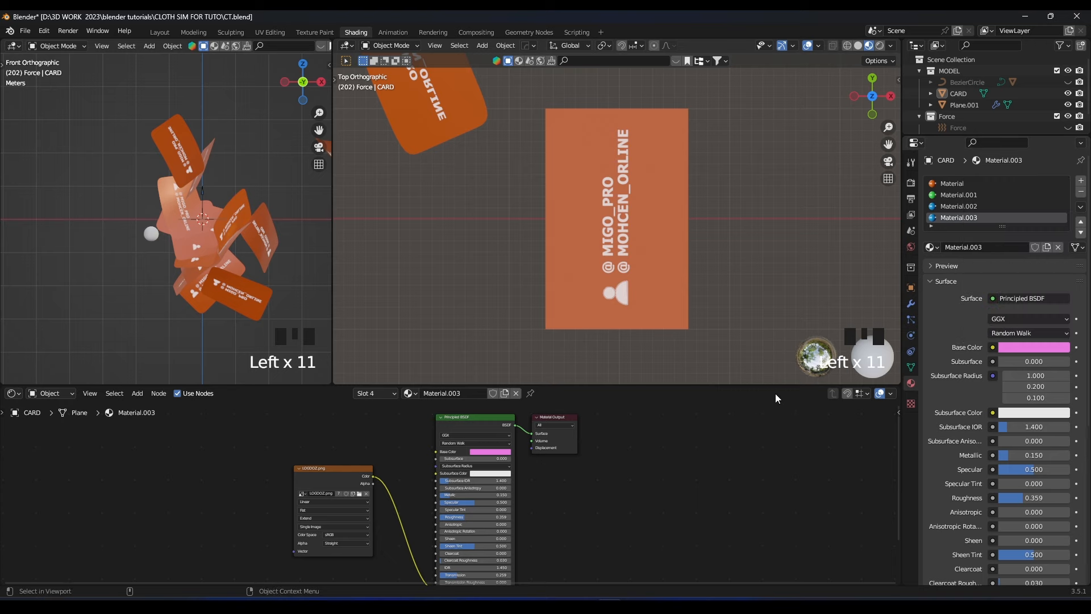
- Switch to the Geometry Nodes workspace, enlarge the node editor, and bring the whole card ring into view
{"action": "left_click", "coordinate": [527, 31]}
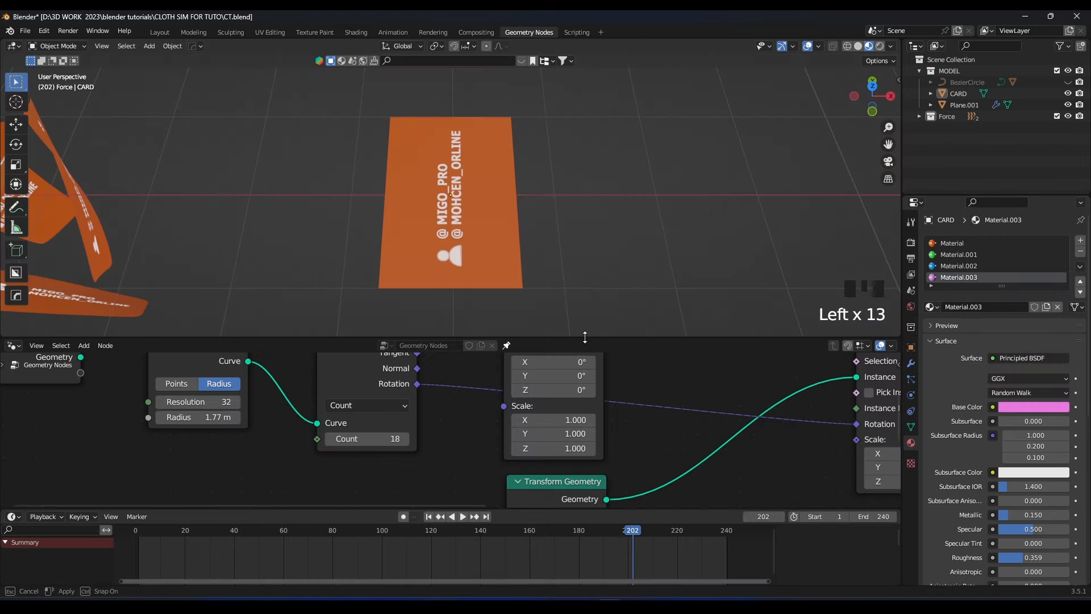
{"action": "left_click_drag", "start_coordinate": [585, 336], "coordinate": [585, 279]}
{"action": "scroll", "coordinate": [336, 173], "scroll_direction": "down", "scroll_amount": 8}
{"action": "middle_click_drag", "start_coordinate": [335, 173], "coordinate": [431, 104]}
{"action": "scroll", "coordinate": [382, 175], "scroll_direction": "up", "scroll_amount": 4}
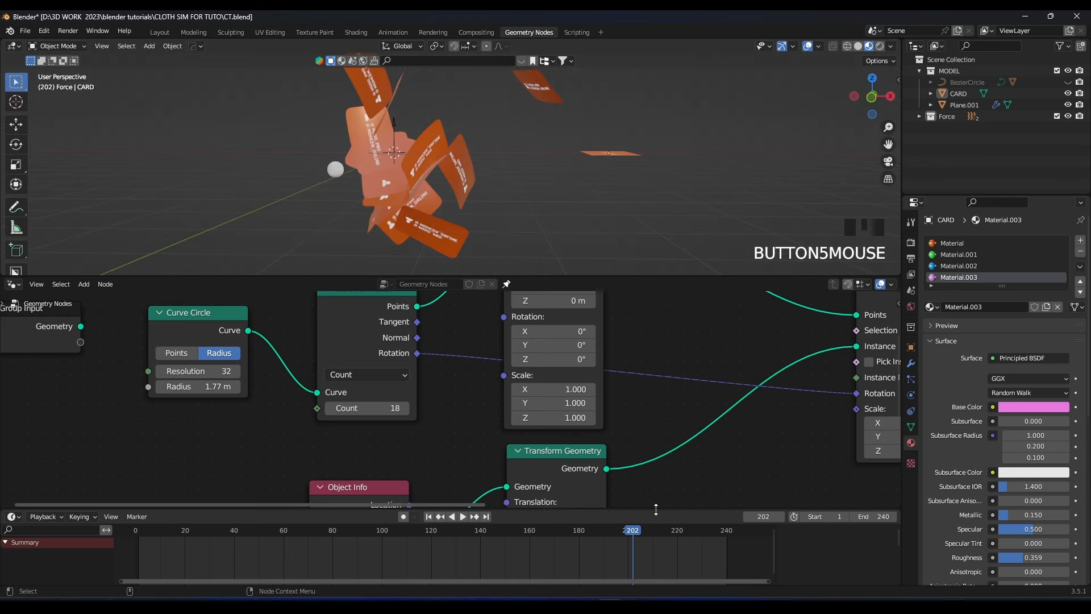
{"action": "left_click_drag", "start_coordinate": [679, 509], "coordinate": [681, 554]}
- Move the Realize Instances, Set Shade Smooth and Group Output nodes away from Transform Geometry to make room
{"action": "middle_click_drag", "start_coordinate": [673, 474], "coordinate": [474, 443]}
{"action": "scroll", "coordinate": [473, 442], "scroll_direction": "down", "scroll_amount": 5}
{"action": "scroll", "coordinate": [493, 423], "scroll_direction": "down", "scroll_amount": 4}
{"action": "middle_click_drag", "start_coordinate": [655, 430], "coordinate": [512, 422]}
{"action": "scroll", "coordinate": [483, 422], "scroll_direction": "up", "scroll_amount": 7}
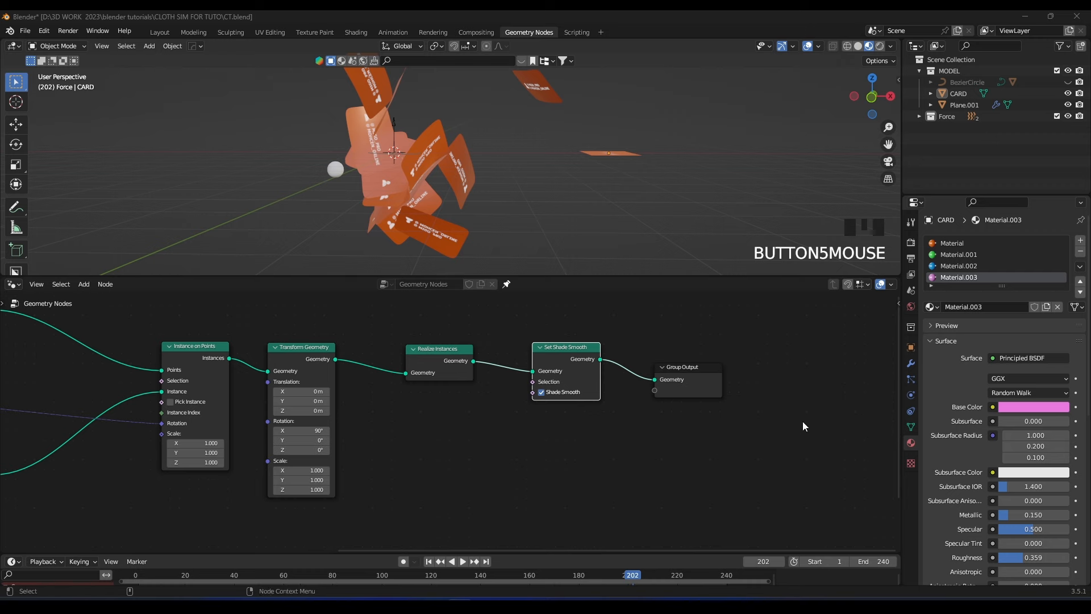
{"action": "middle_click_drag", "start_coordinate": [562, 404], "coordinate": [496, 428]}
{"action": "scroll", "coordinate": [417, 428], "scroll_direction": "down", "scroll_amount": 1}
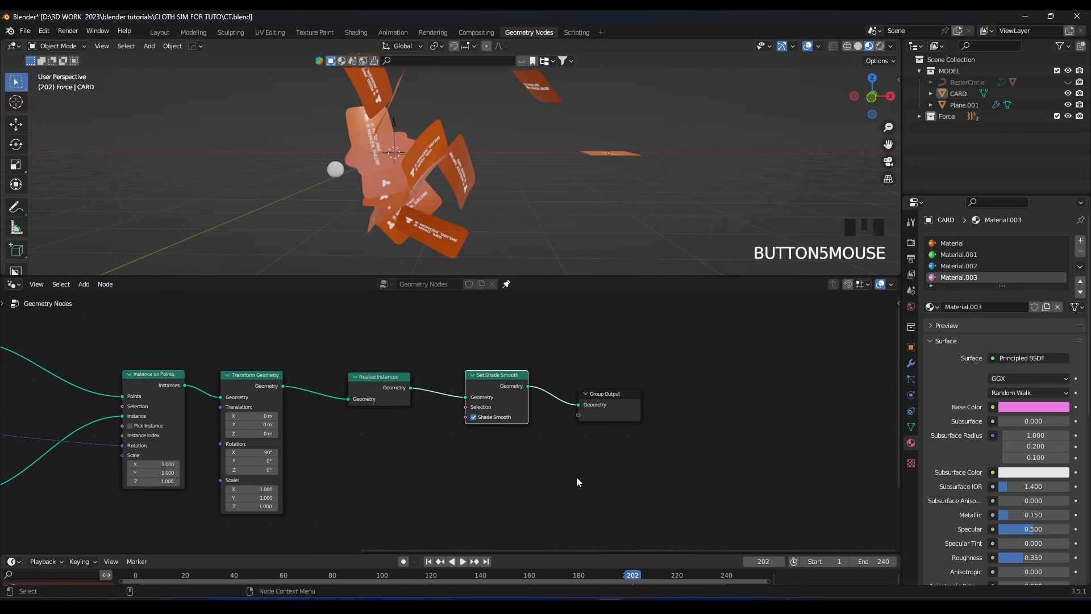
{"action": "left_click_drag", "start_coordinate": [648, 472], "coordinate": [536, 383]}
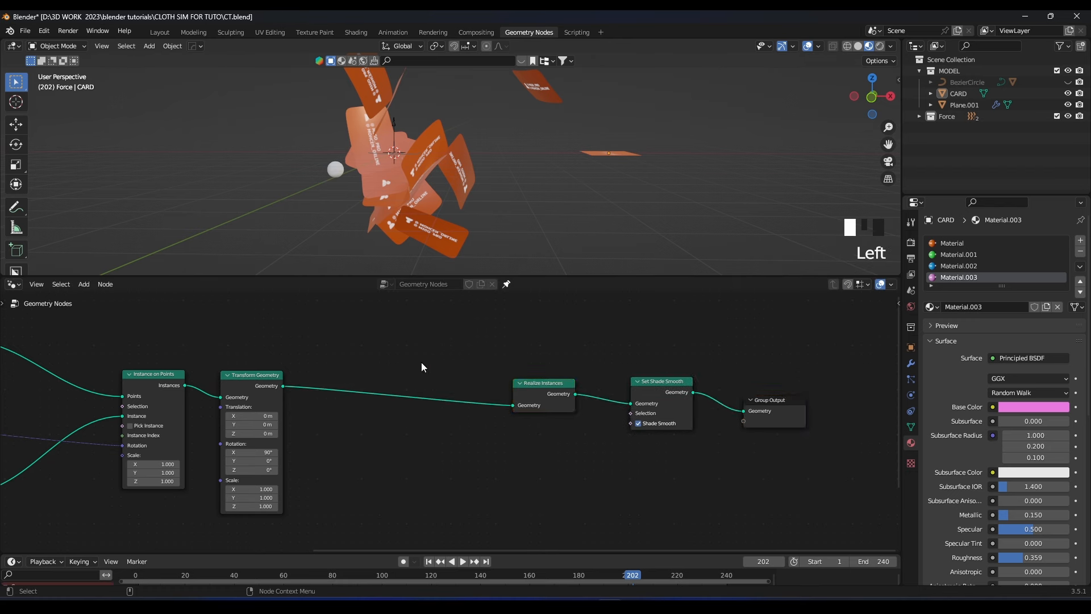
- Insert a Store Named Attribute node between the Transform Geometry and Realize Instances nodes
{"action": "scroll", "coordinate": [370, 364], "scroll_direction": "up", "scroll_amount": 2}
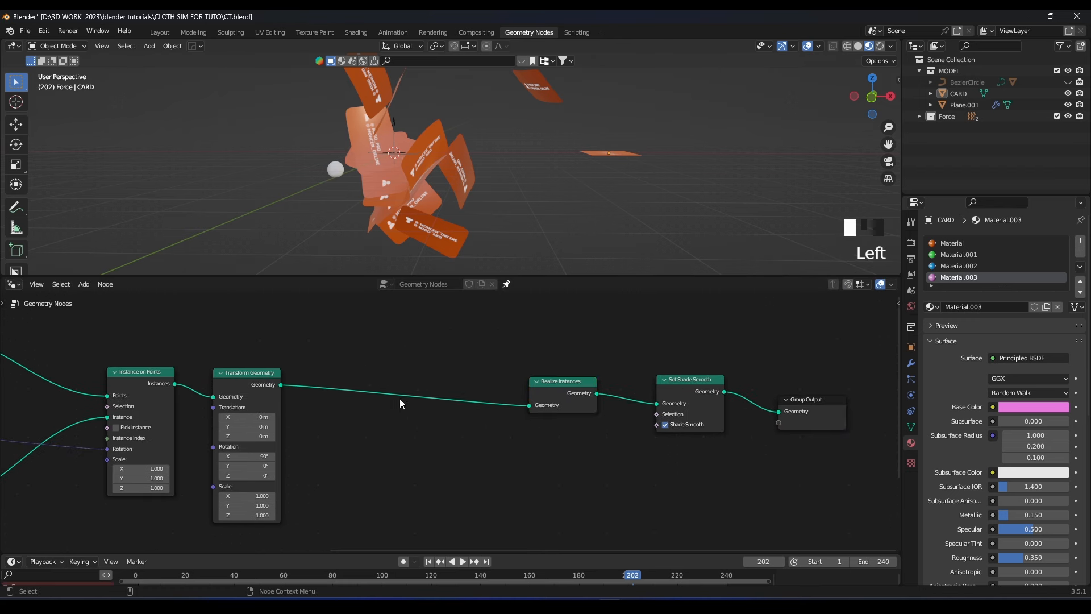
{"action": "key", "text": "shift+a"}
{"action": "type", "text": "s"}
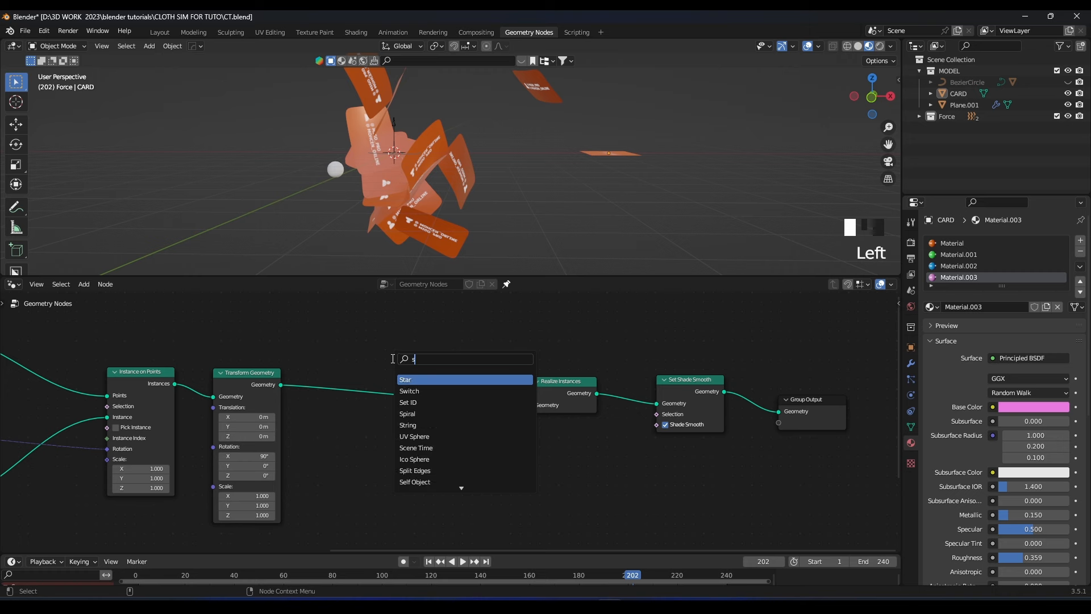
{"action": "type", "text": "tore"}
{"action": "key", "text": "Return"}
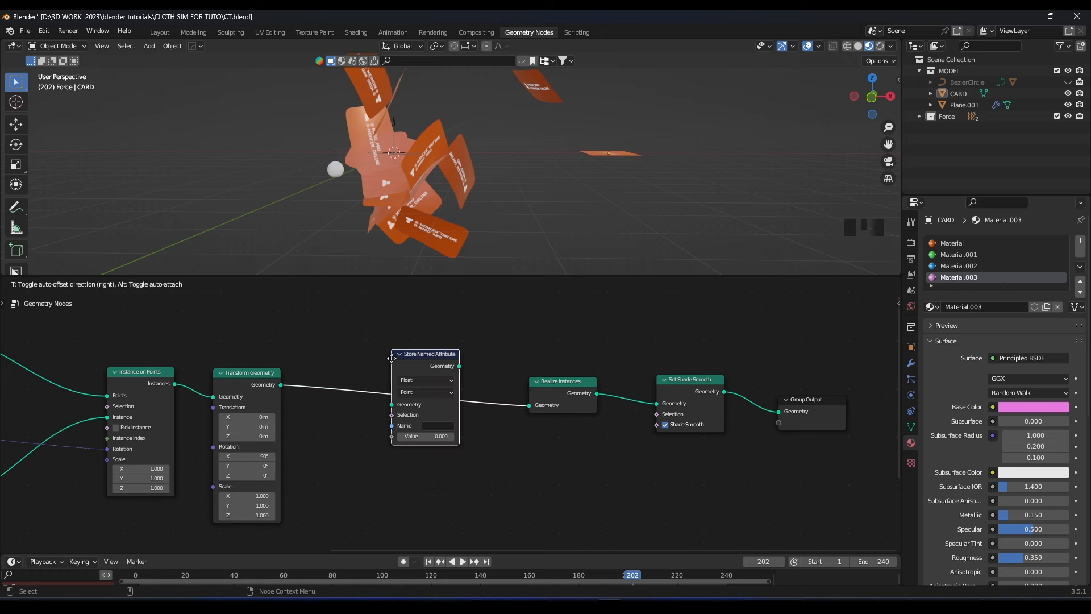
{"action": "left_click", "coordinate": [373, 379]}
{"action": "scroll", "coordinate": [391, 411], "scroll_direction": "up", "scroll_amount": 3}
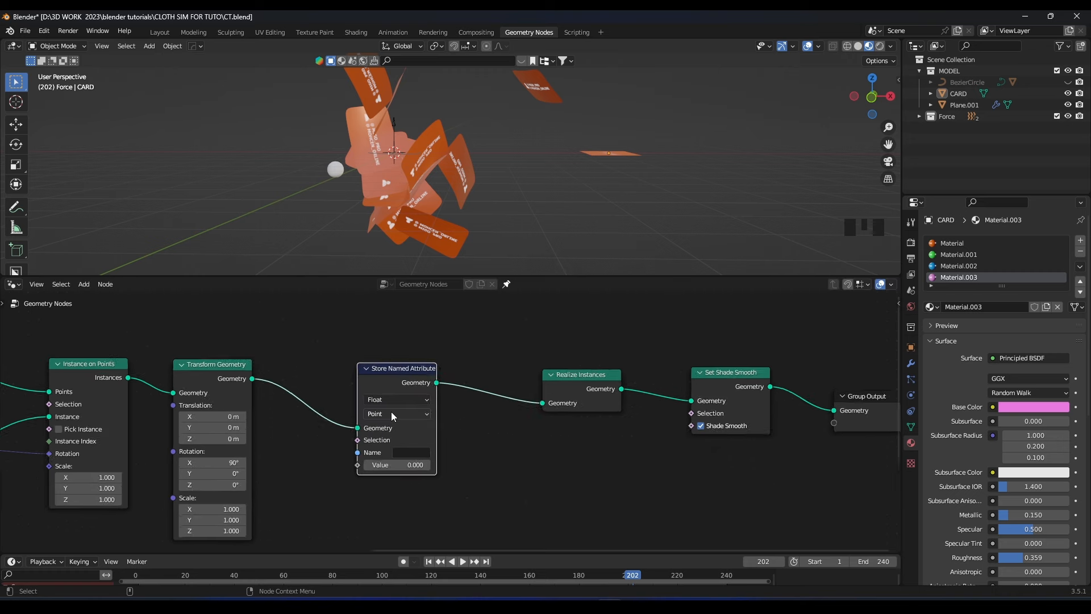
{"action": "scroll", "coordinate": [387, 405], "scroll_direction": "up", "scroll_amount": 1}
- Set the Store Named Attribute node's data type to Vector and its domain to Instance
{"action": "left_click", "coordinate": [376, 394]}
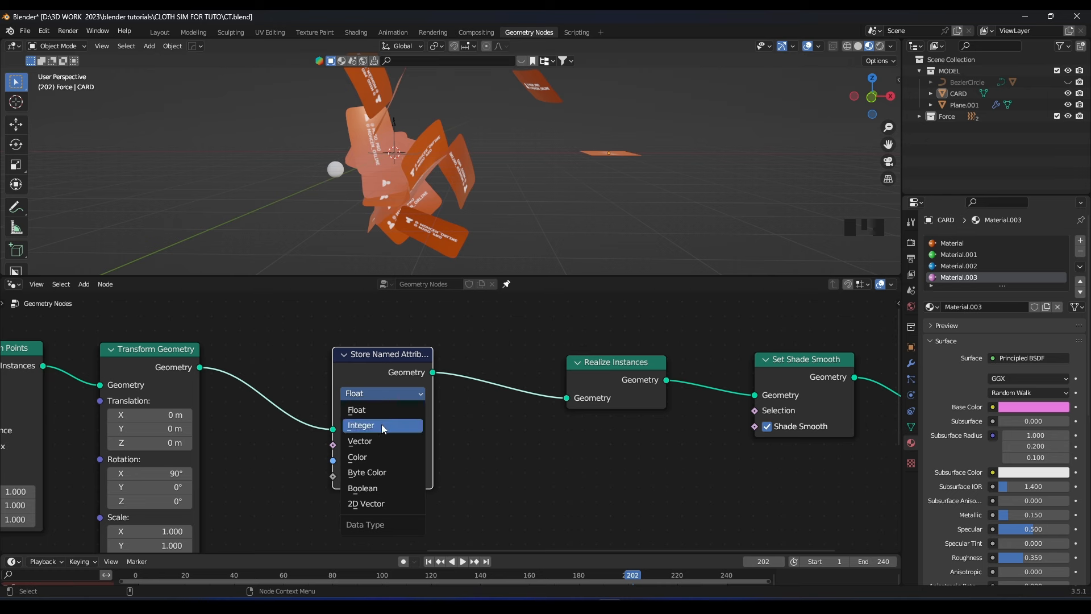
{"action": "left_click", "coordinate": [360, 441]}
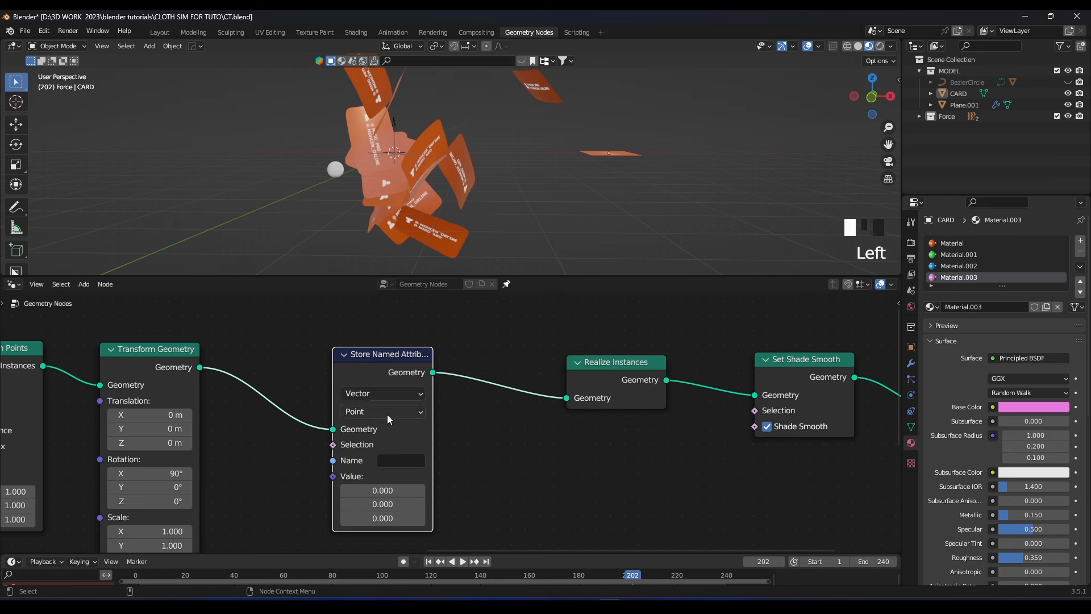
{"action": "left_click", "coordinate": [387, 414]}
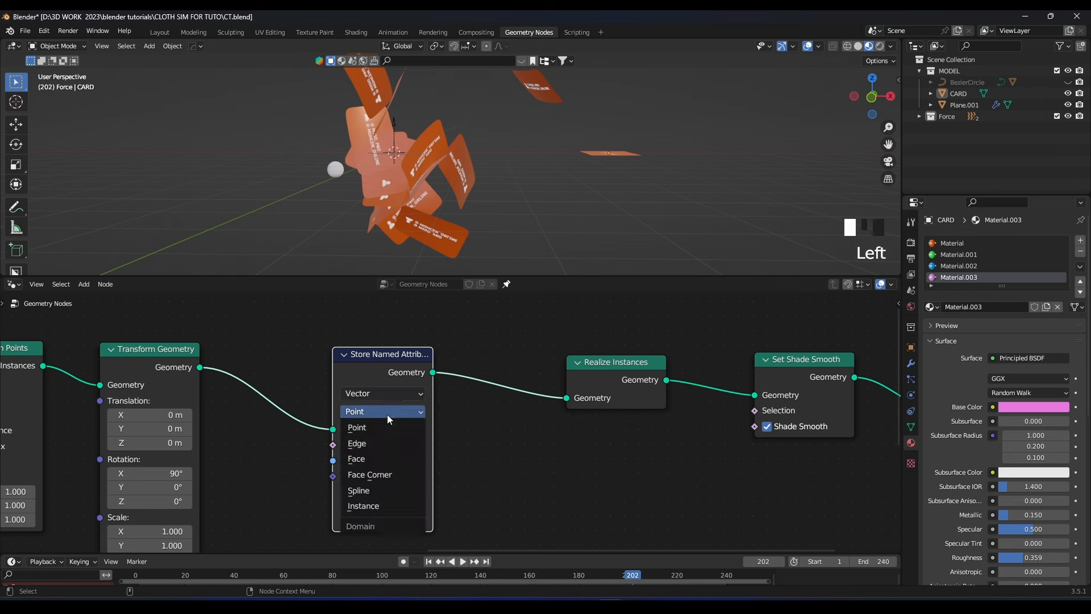
{"action": "left_click", "coordinate": [374, 506]}
{"action": "left_click_drag", "start_coordinate": [372, 382], "coordinate": [366, 371]}
- Space the final nodes farther out and place Realize Instances directly beside the Store Named Attribute node
{"action": "scroll", "coordinate": [486, 460], "scroll_direction": "down", "scroll_amount": 3}
{"action": "left_click_drag", "start_coordinate": [516, 355], "coordinate": [552, 363]}
{"action": "left_click_drag", "start_coordinate": [768, 423], "coordinate": [551, 360]}
{"action": "left_click_drag", "start_coordinate": [552, 360], "coordinate": [635, 362]}
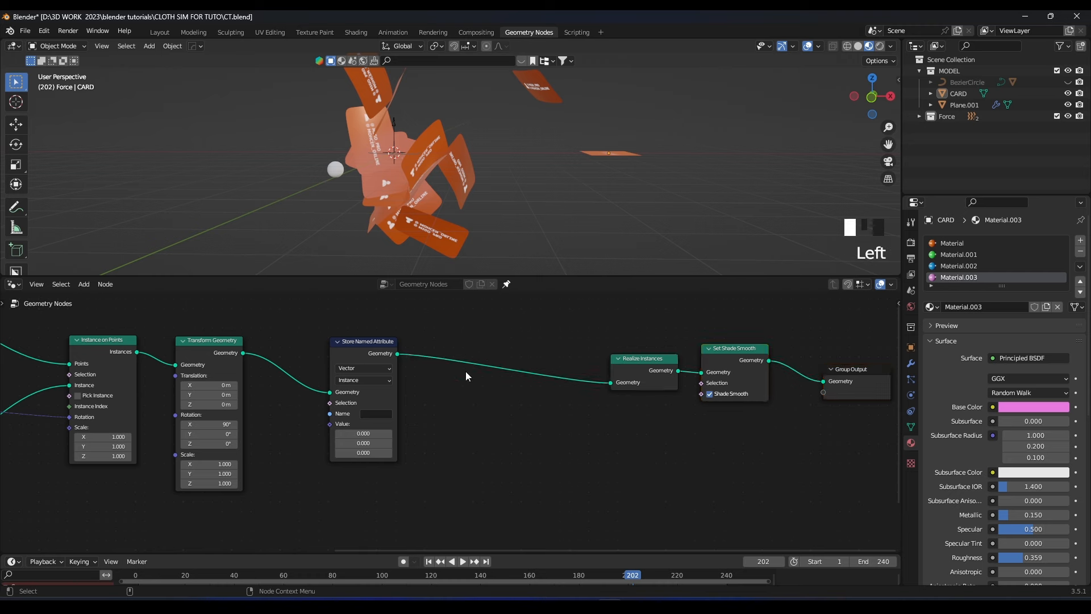
{"action": "scroll", "coordinate": [451, 397], "scroll_direction": "up", "scroll_amount": 2}
{"action": "middle_click_drag", "start_coordinate": [376, 416], "coordinate": [422, 415], "text": "shift"}
{"action": "left_click_drag", "start_coordinate": [675, 374], "coordinate": [442, 360]}
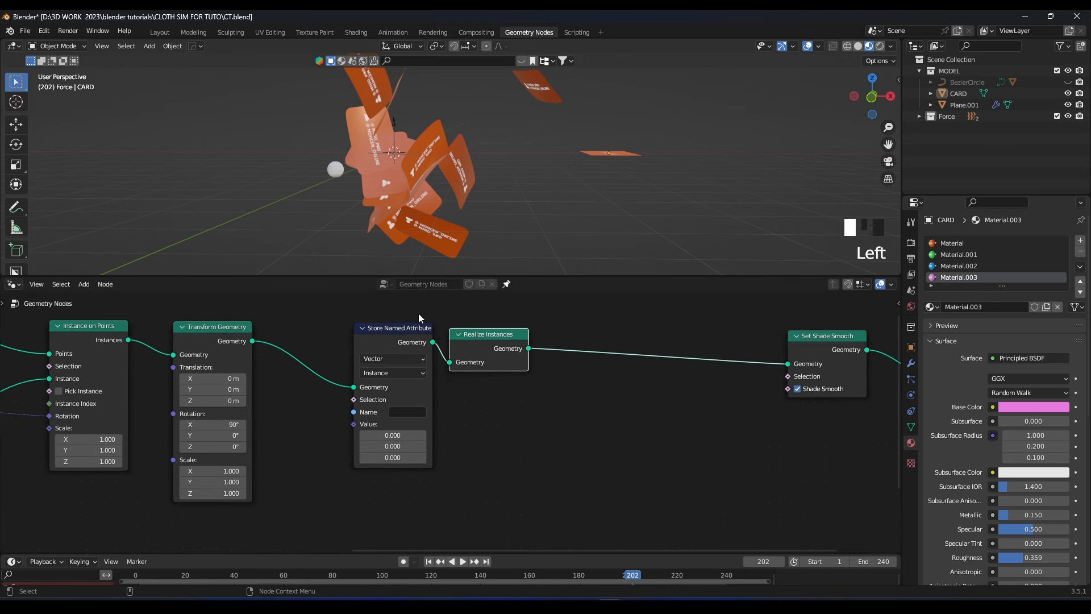
{"action": "left_click", "coordinate": [381, 333]}
{"action": "left_click", "coordinate": [459, 338]}
{"action": "left_click", "coordinate": [398, 336]}
{"action": "left_click", "coordinate": [474, 342]}
{"action": "left_click", "coordinate": [494, 431]}
- Add an Index node and connect it to the Store Named Attribute node's Value input
{"action": "middle_click_drag", "start_coordinate": [493, 432], "coordinate": [524, 420], "text": "shift"}
{"action": "key", "text": "shift+a"}
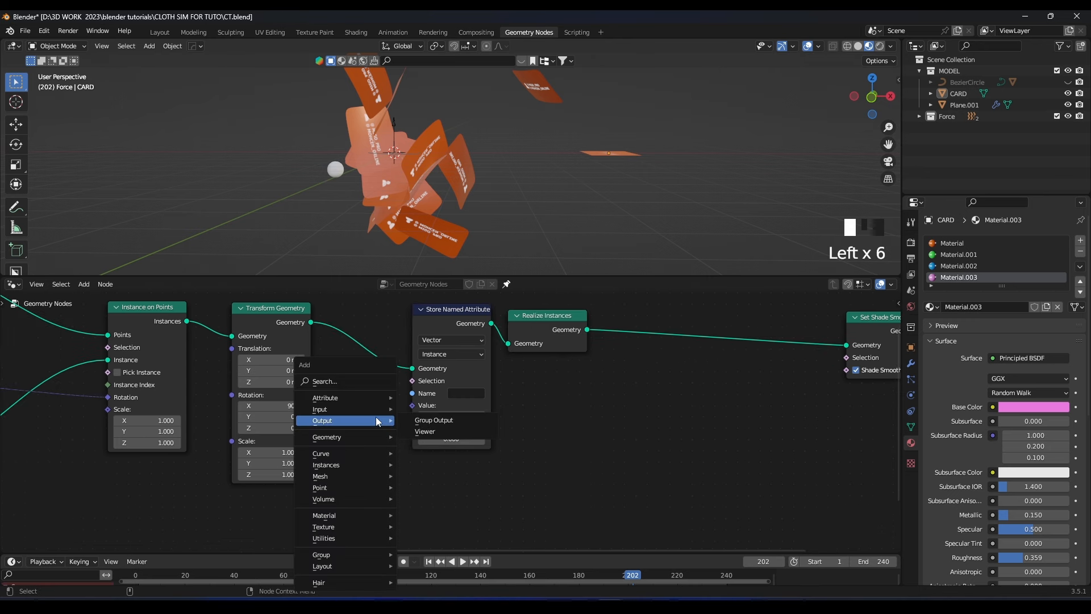
{"action": "left_click", "coordinate": [351, 385]}
{"action": "type", "text": "index"}
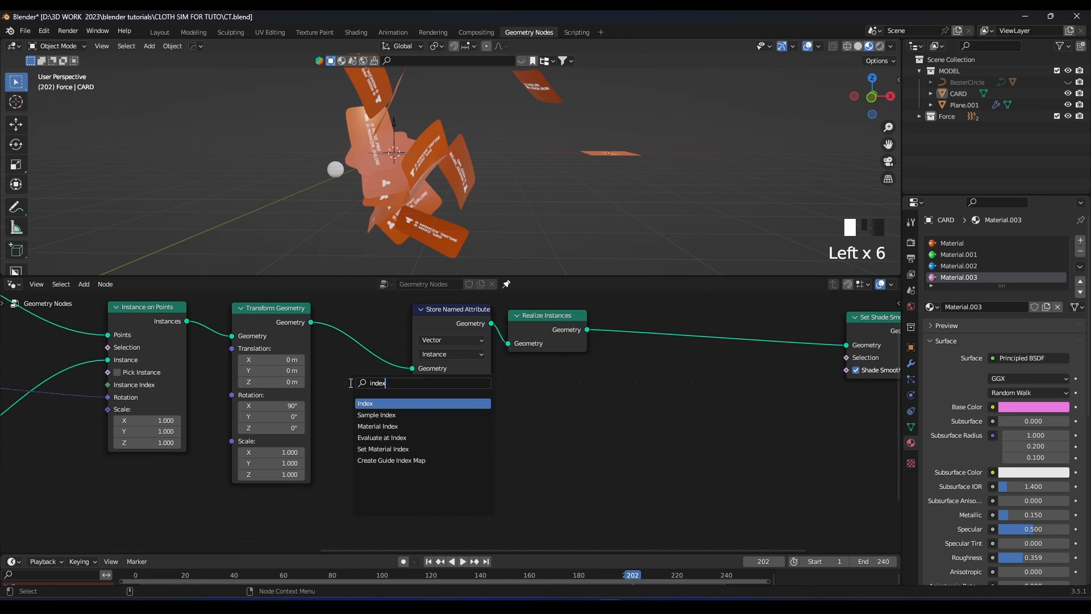
{"action": "key", "text": "Return"}
{"action": "left_click", "coordinate": [309, 413]}
{"action": "left_click_drag", "start_coordinate": [388, 422], "coordinate": [414, 407]}
{"action": "left_click_drag", "start_coordinate": [367, 414], "coordinate": [379, 406]}
- Name the stored attribute "material"
{"action": "left_click", "coordinate": [470, 394]}
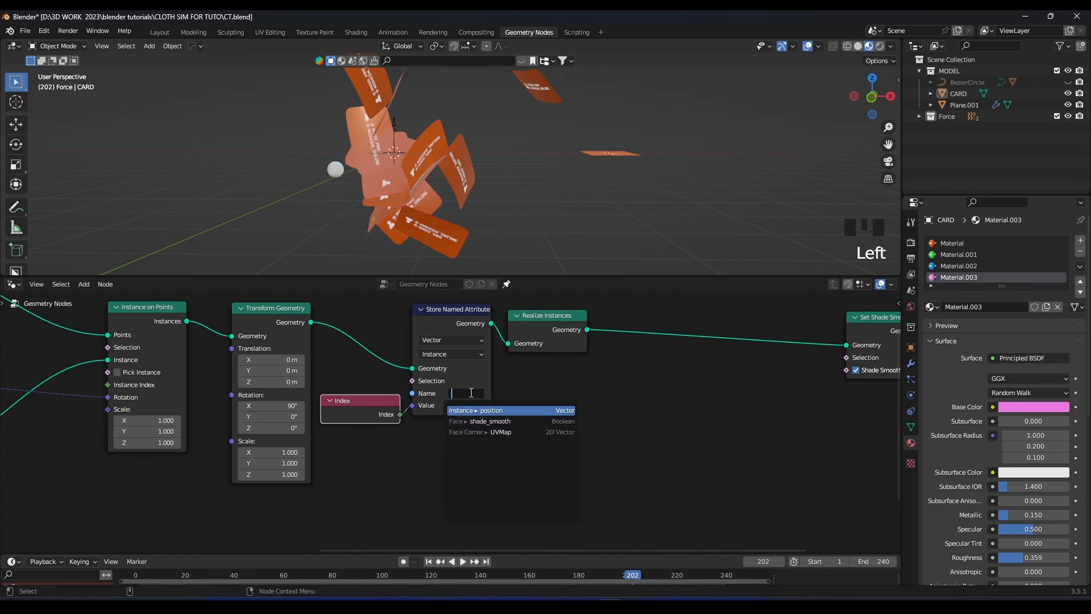
{"action": "type", "text": "material"}
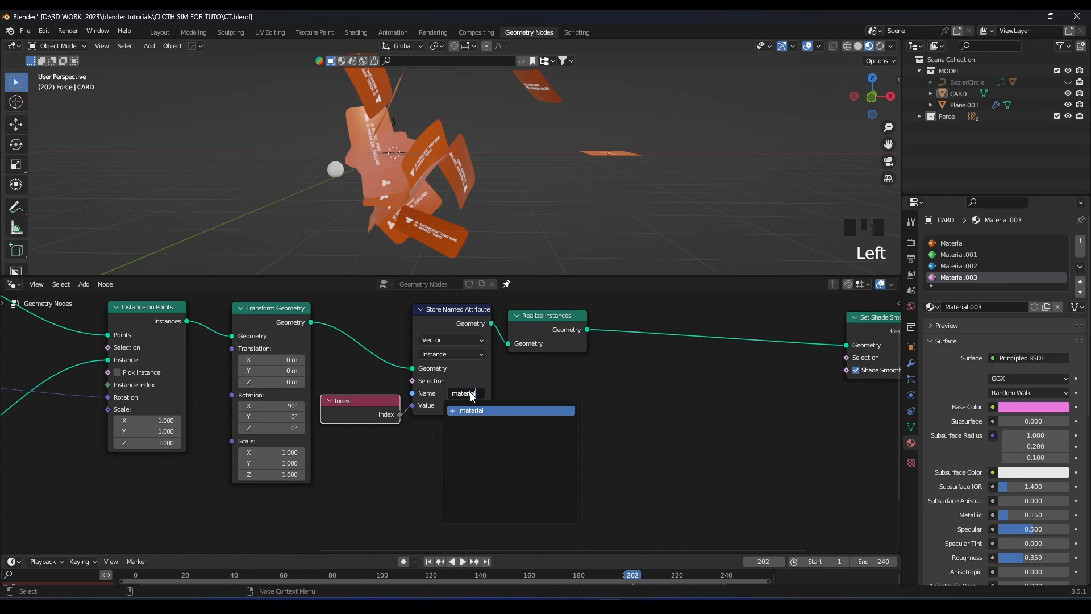
{"action": "key", "text": "Return"}
- Insert a Set Material Index node between the Realize Instances and Set Shade Smooth nodes
{"action": "middle_click_drag", "start_coordinate": [593, 385], "coordinate": [492, 406]}
{"action": "key", "text": "shift+a"}
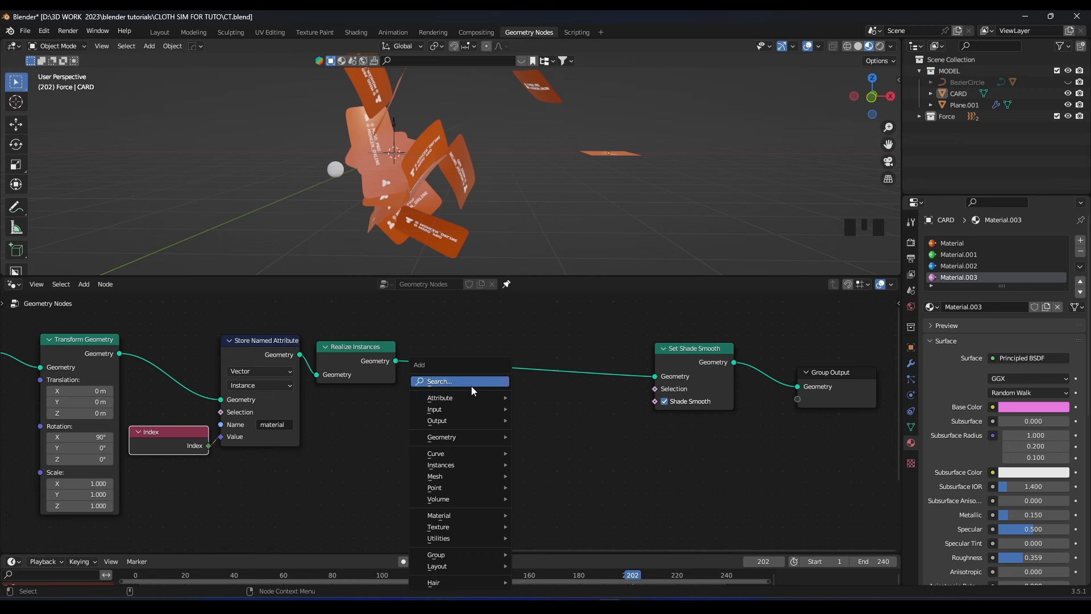
{"action": "left_click", "coordinate": [471, 386]}
{"action": "type", "text": "set mat"}
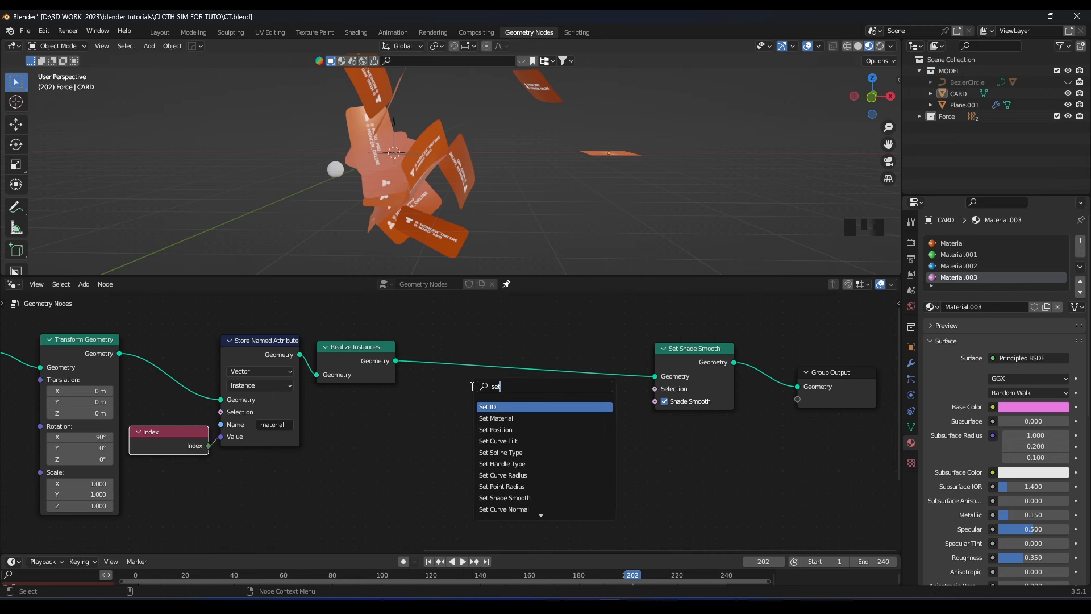
{"action": "left_click", "coordinate": [504, 418]}
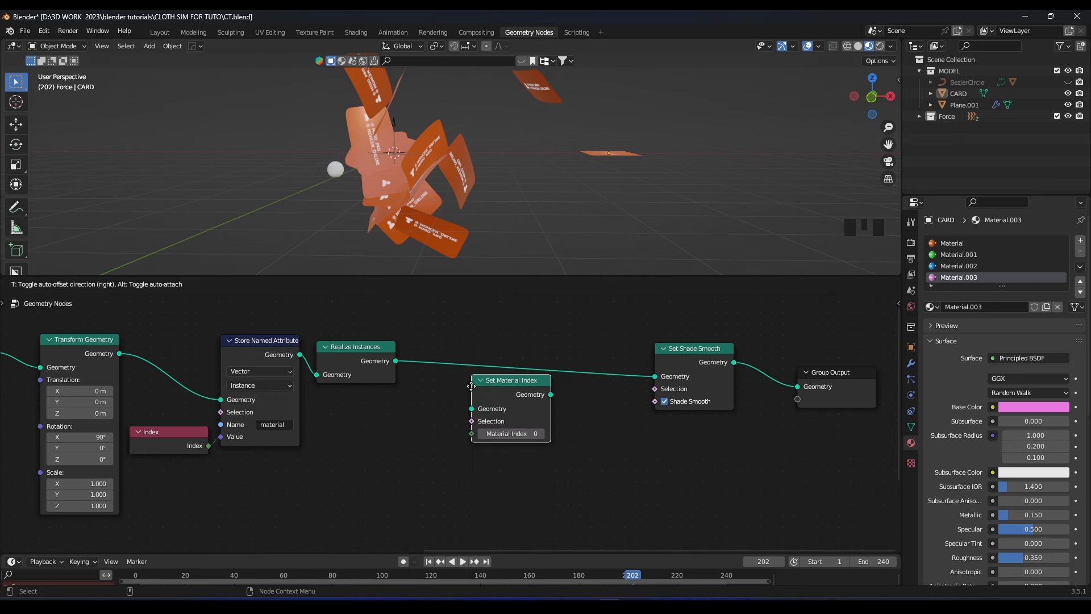
{"action": "left_click", "coordinate": [486, 354]}
- Try higher Material Index values on the Set Material Index node and return it to 0
{"action": "left_click", "coordinate": [555, 398]}
{"action": "left_click", "coordinate": [554, 398]}
{"action": "left_click", "coordinate": [555, 398]}
{"action": "left_click", "coordinate": [554, 398]}
{"action": "left_click", "coordinate": [495, 397]}
{"action": "left_click", "coordinate": [495, 399]}
{"action": "left_click", "coordinate": [495, 399]}
{"action": "left_click", "coordinate": [495, 399]}
{"action": "left_click", "coordinate": [555, 397]}
{"action": "left_click", "coordinate": [555, 396]}
{"action": "left_click", "coordinate": [494, 397]}
{"action": "left_click", "coordinate": [494, 397]}
{"action": "left_click", "coordinate": [495, 397]}
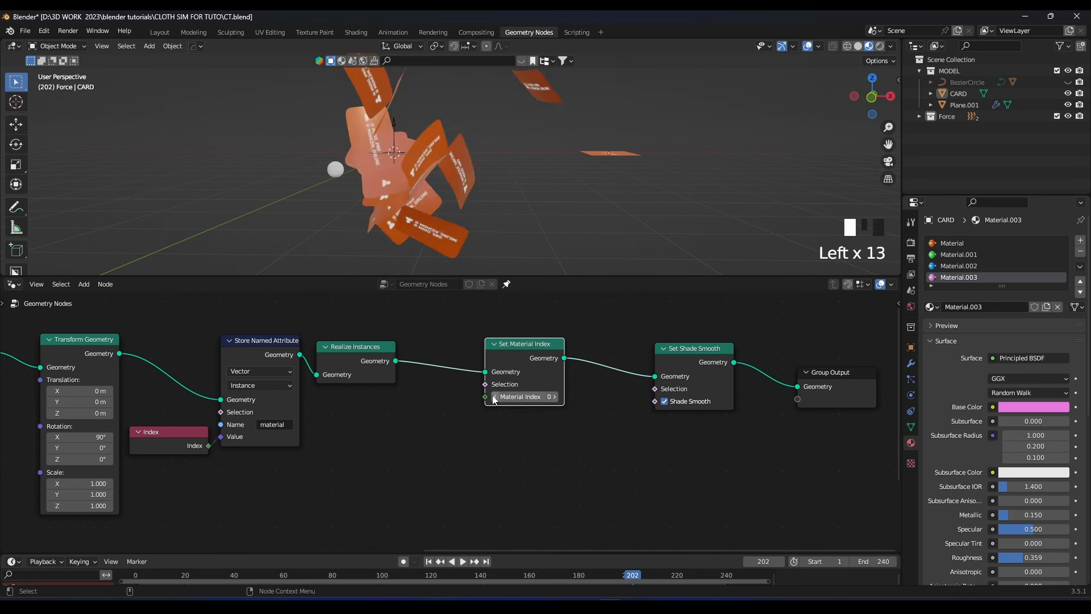
- Add a Random Value node between the Realize Instances and Set Material Index nodes, leaving it unconnected
{"action": "left_click_drag", "start_coordinate": [539, 370], "coordinate": [591, 388]}
{"action": "middle_click_drag", "start_coordinate": [434, 425], "coordinate": [496, 408]}
{"action": "key", "text": "shift+a"}
{"action": "type", "text": "ra"}
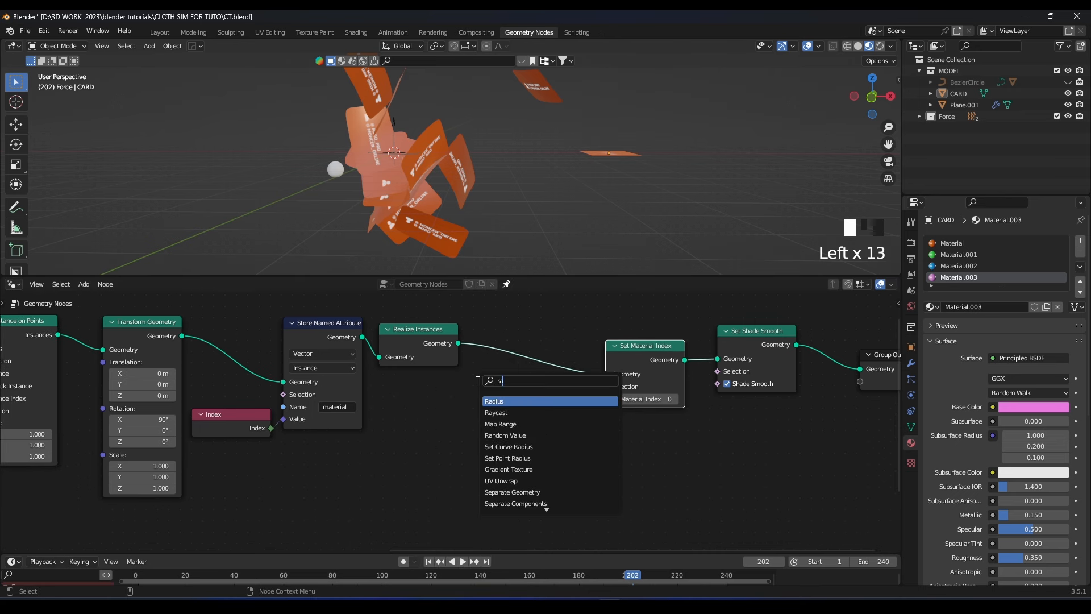
{"action": "type", "text": "ndo"}
{"action": "key", "text": "Return"}
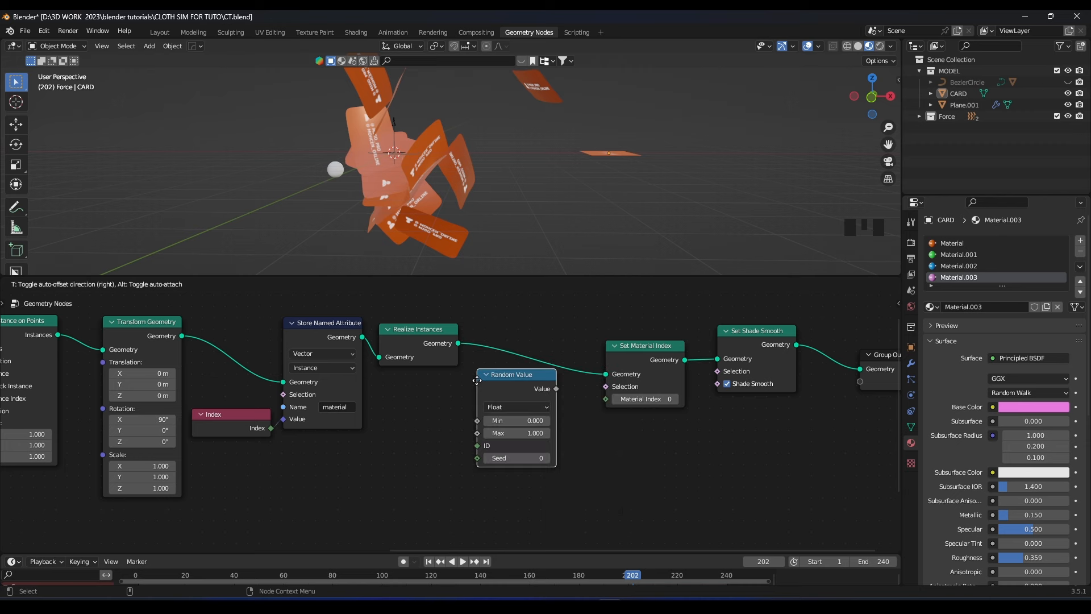
{"action": "left_click", "coordinate": [456, 397]}
- Set the Random Value node's data type to Vector and connect its Value output to Material Index
{"action": "left_click", "coordinate": [490, 422]}
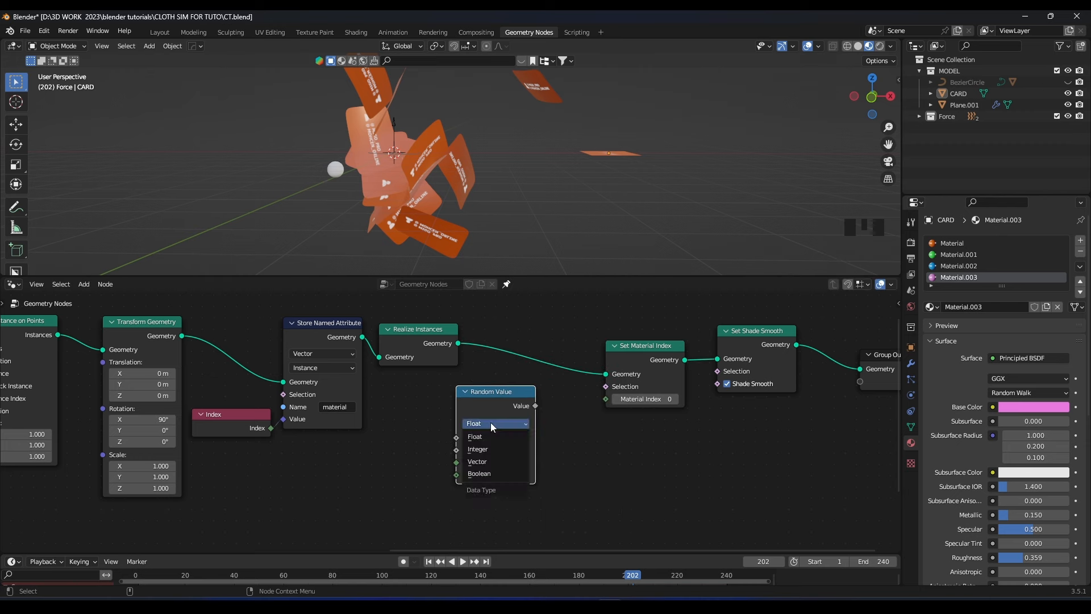
{"action": "left_click", "coordinate": [488, 461]}
{"action": "mouse_move", "coordinate": [536, 406]}
{"action": "left_mouse_down"}
{"action": "mouse_move", "coordinate": [603, 402]}
{"action": "mouse_move", "coordinate": [531, 399]}
{"action": "left_mouse_up"}
{"action": "middle_click_drag", "start_coordinate": [555, 451], "coordinate": [631, 410]}
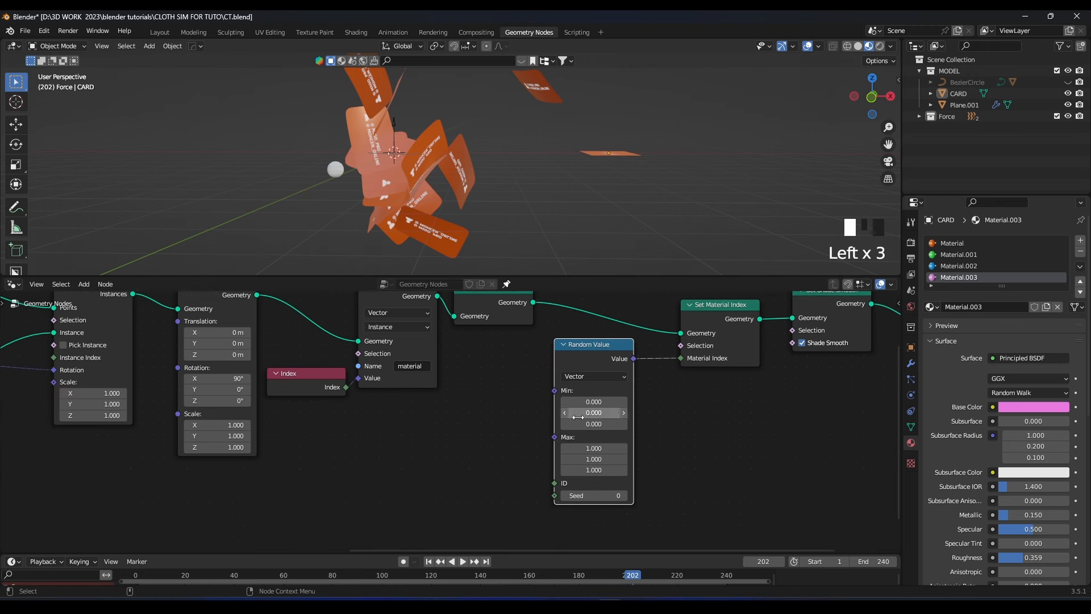
- Add a Named Attribute node below the Store Named Attribute node
{"action": "left_click", "coordinate": [493, 442]}
{"action": "key", "text": "shift+a"}
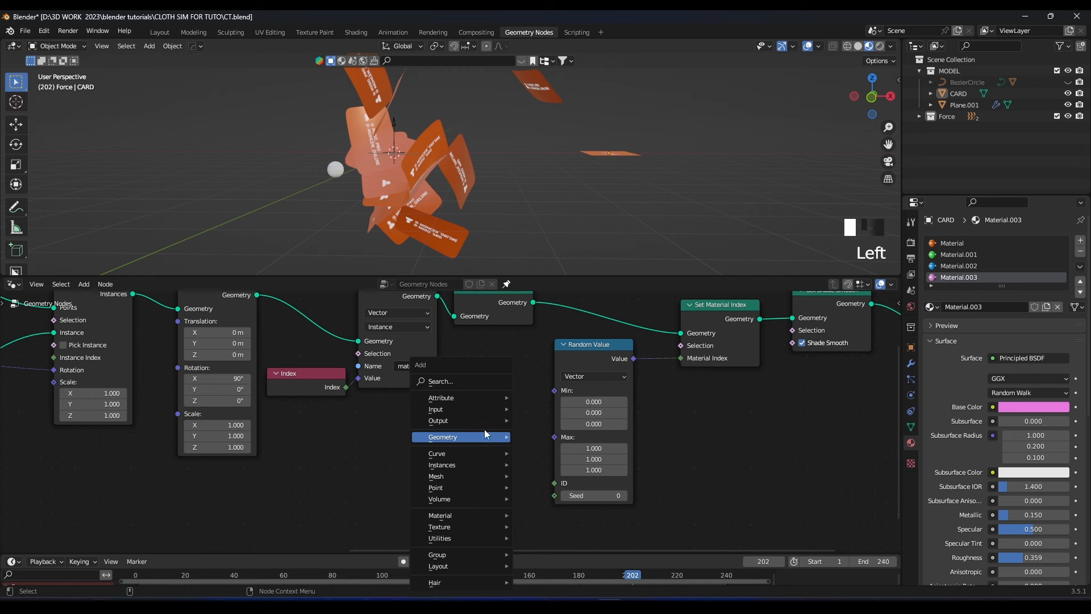
{"action": "left_click", "coordinate": [465, 382]}
{"action": "type", "text": "named"}
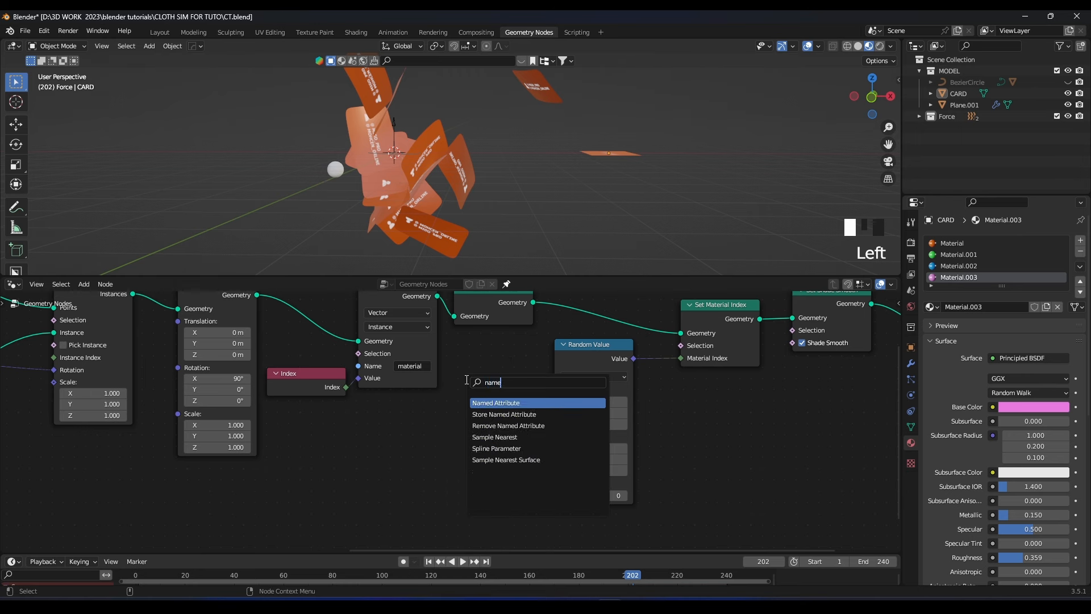
{"action": "key", "text": "Return"}
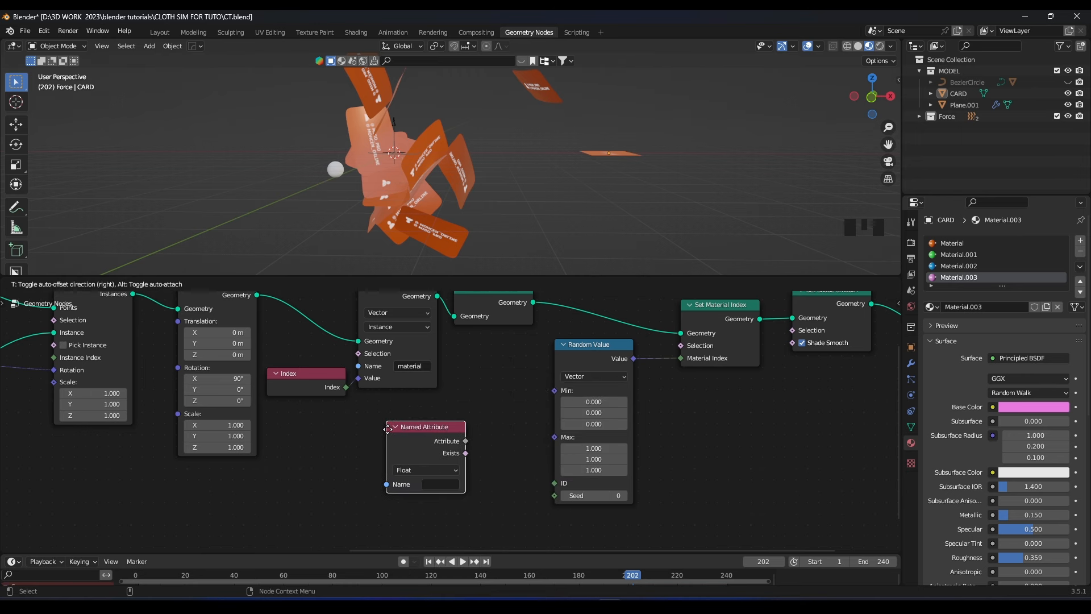
{"action": "left_click", "coordinate": [389, 429]}
- Make the Named Attribute node read the stored "material" attribute, and check its name against the Store Named Attribute node
{"action": "left_click", "coordinate": [437, 485]}
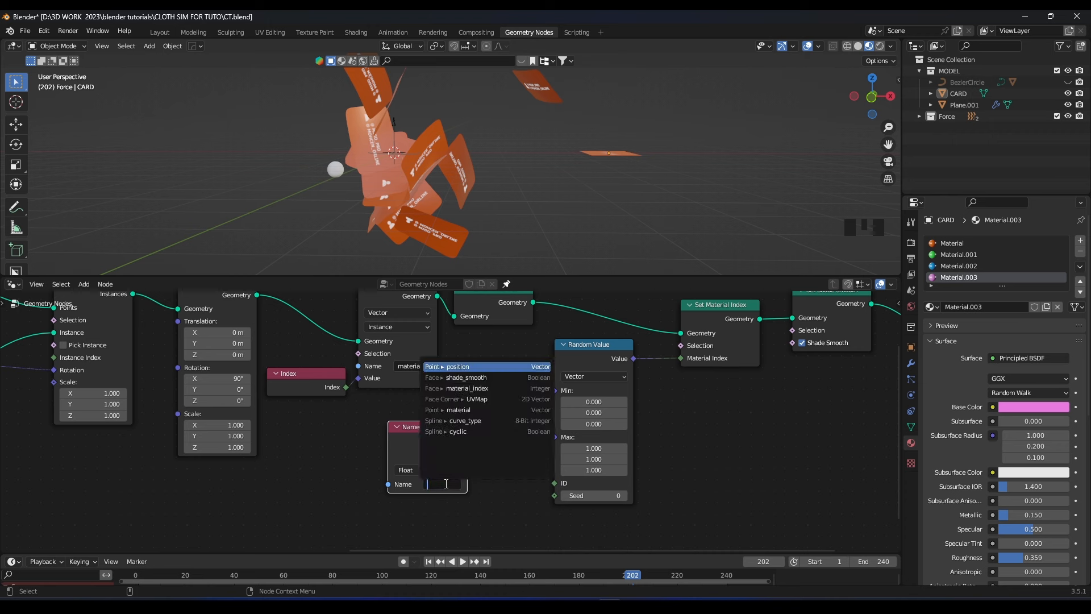
{"action": "type", "text": "mate"}
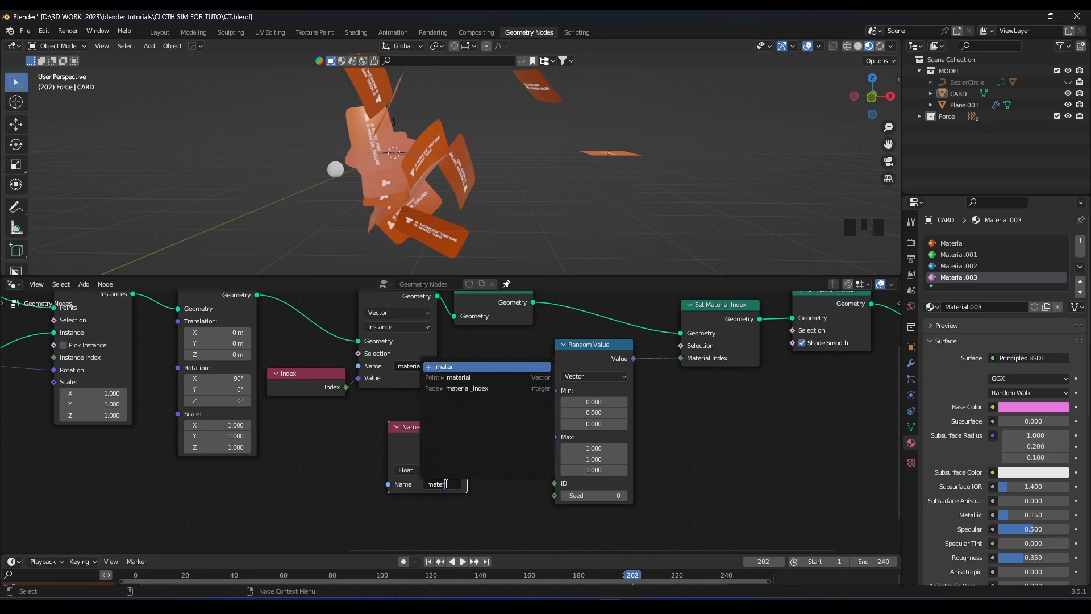
{"action": "type", "text": "r"}
{"action": "key", "text": "Down"}
{"action": "key", "text": "Return"}
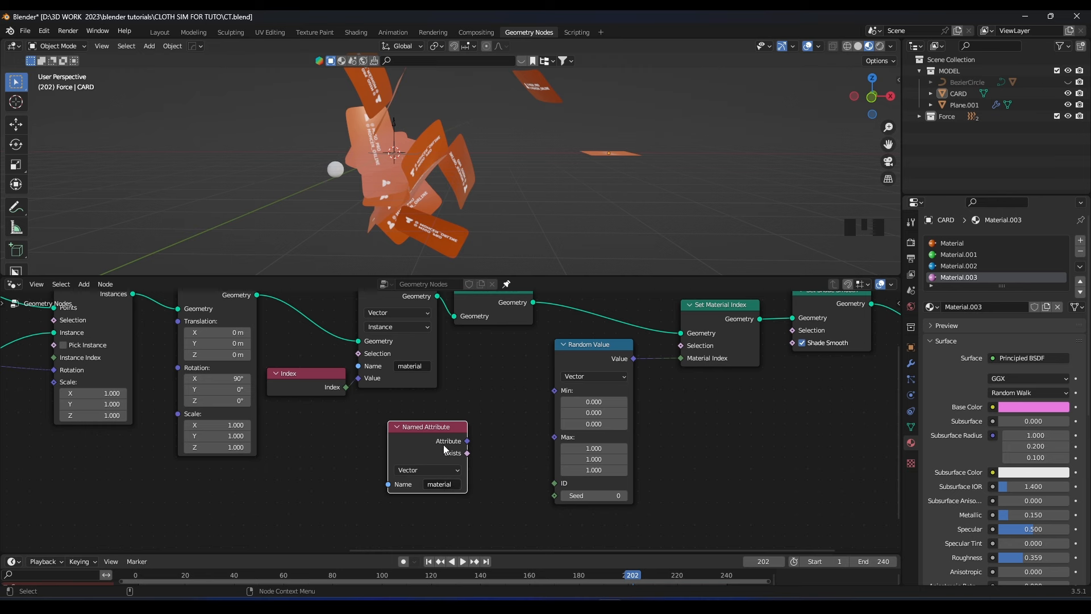
{"action": "left_click", "coordinate": [410, 366]}
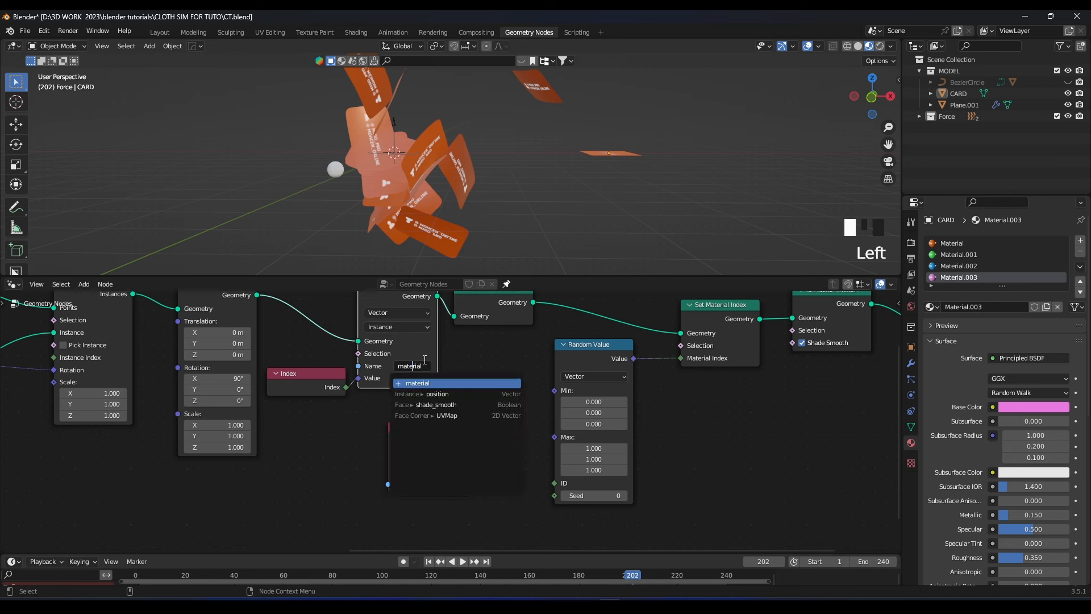
{"action": "left_click", "coordinate": [420, 352]}
{"action": "left_click", "coordinate": [427, 439]}
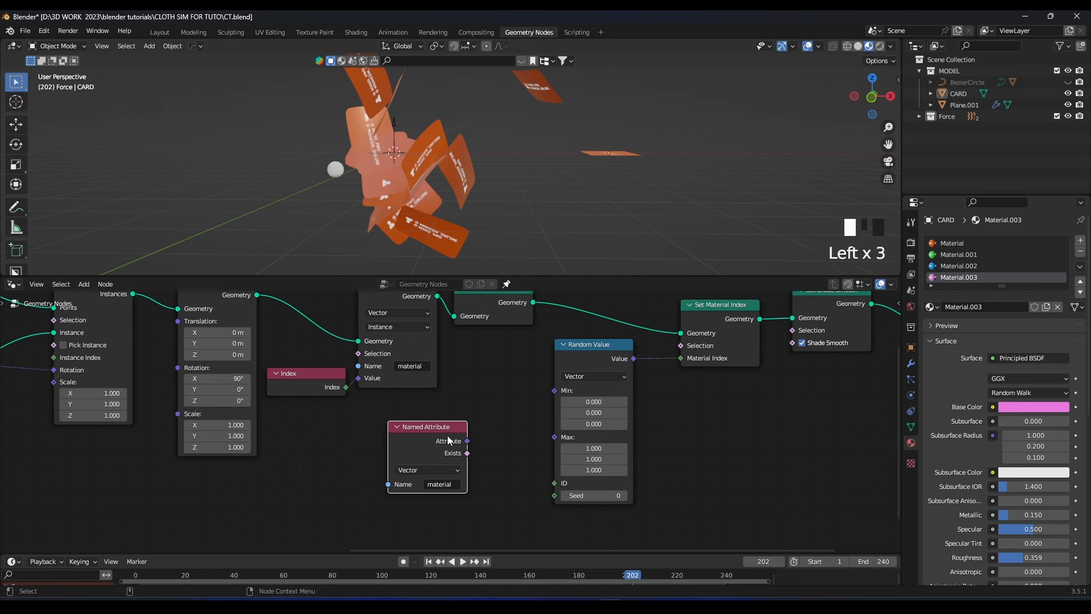
- Connect the Named Attribute node's Attribute output to the Random Value node's ID input and move the Random Value node closer
{"action": "left_click_drag", "start_coordinate": [467, 443], "coordinate": [471, 439]}
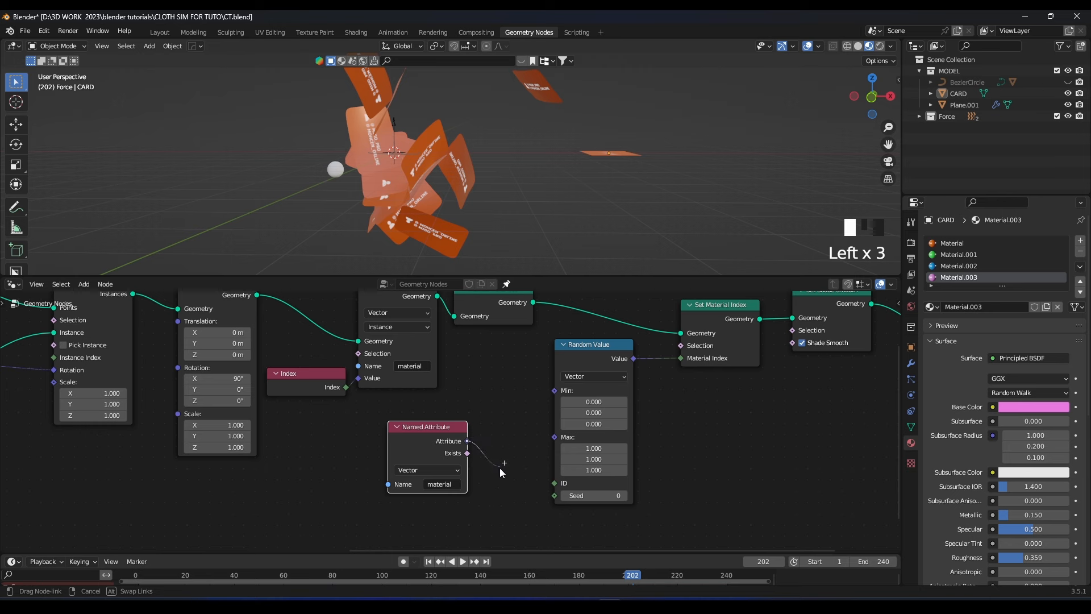
{"action": "left_click_drag", "start_coordinate": [570, 485], "coordinate": [571, 485]}
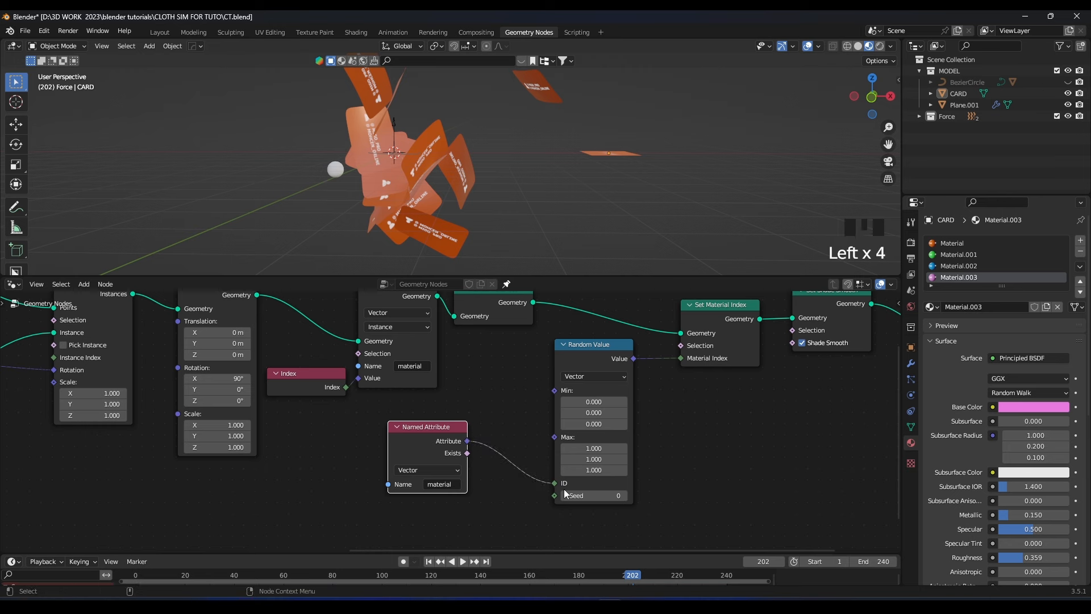
{"action": "left_click_drag", "start_coordinate": [620, 390], "coordinate": [585, 388]}
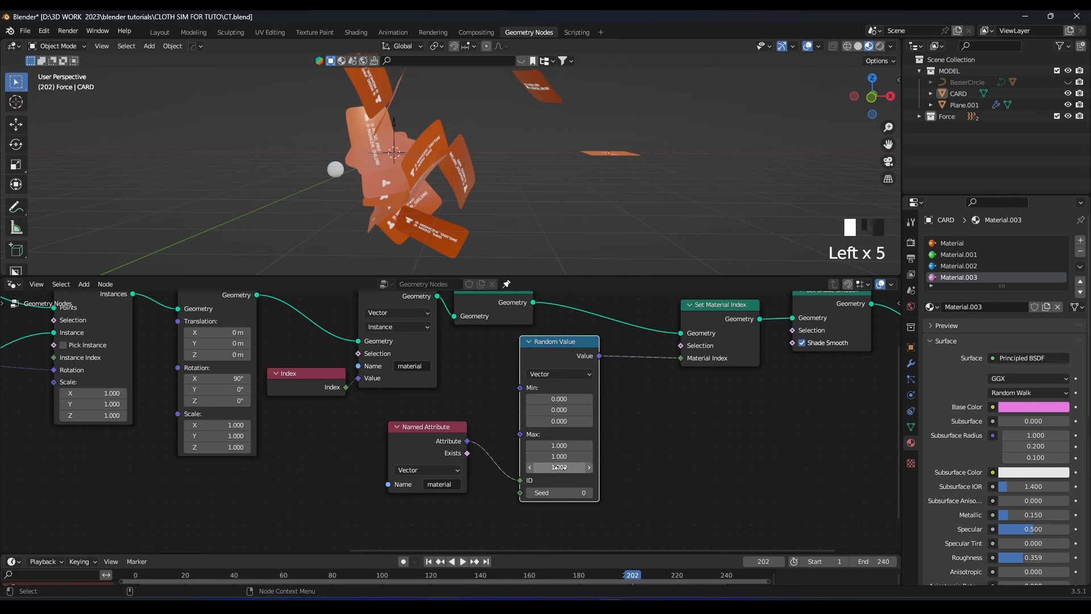
- Go through the card's material slots and set all three Max components of the Random Value node to 4
{"action": "left_click", "coordinate": [953, 243]}
{"action": "left_click", "coordinate": [960, 256]}
{"action": "left_click", "coordinate": [964, 266]}
{"action": "left_click", "coordinate": [967, 277]}
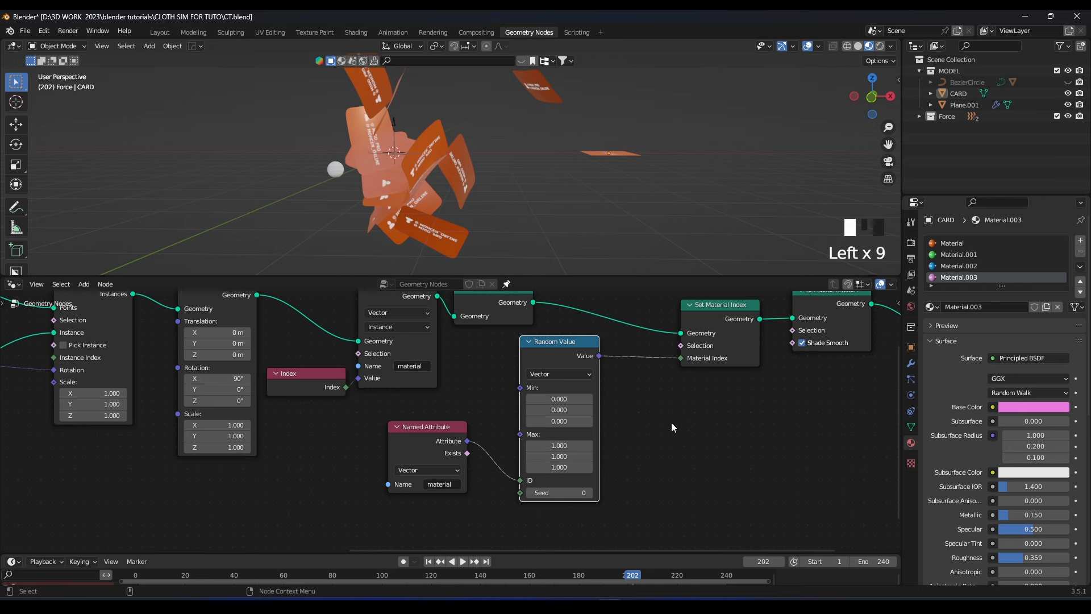
{"action": "left_click", "coordinate": [563, 444]}
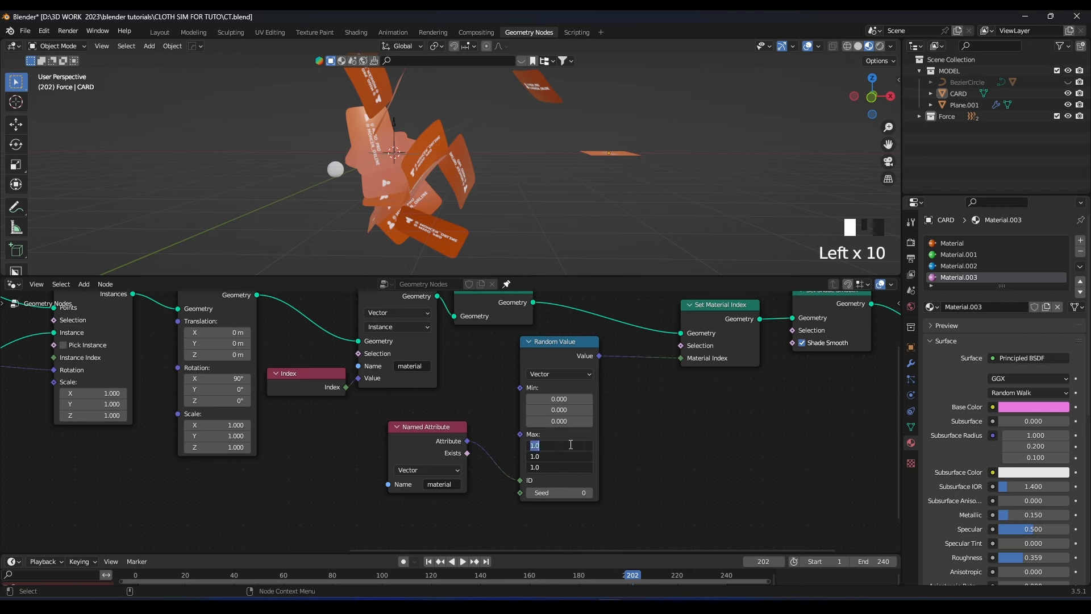
{"action": "type", "text": "4"}
{"action": "left_click", "coordinate": [570, 444]}
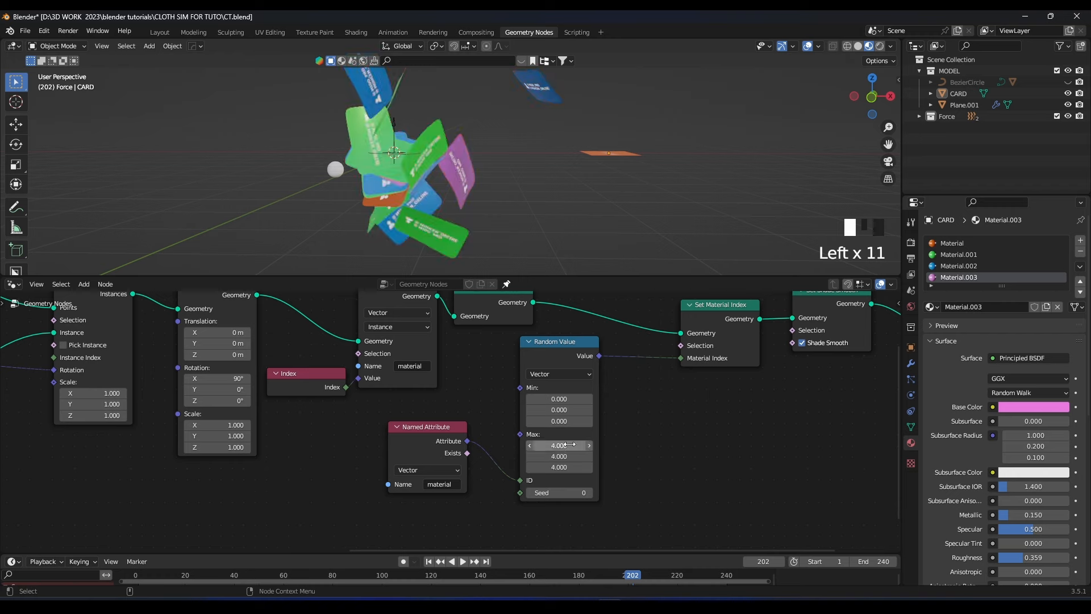
- Return the timeline to frame 0 and raise the Random Value node's Seed to 9 while comparing the card colors
{"action": "scroll", "coordinate": [443, 165], "scroll_direction": "down", "scroll_amount": 2}
{"action": "mouse_move", "coordinate": [443, 165]}
{"action": "middle_mouse_down", "text": "shift"}
{"action": "mouse_move", "coordinate": [500, 131]}
{"action": "mouse_move", "coordinate": [560, 129]}
{"action": "mouse_move", "coordinate": [457, 162]}
{"action": "middle_mouse_up", "text": "shift"}
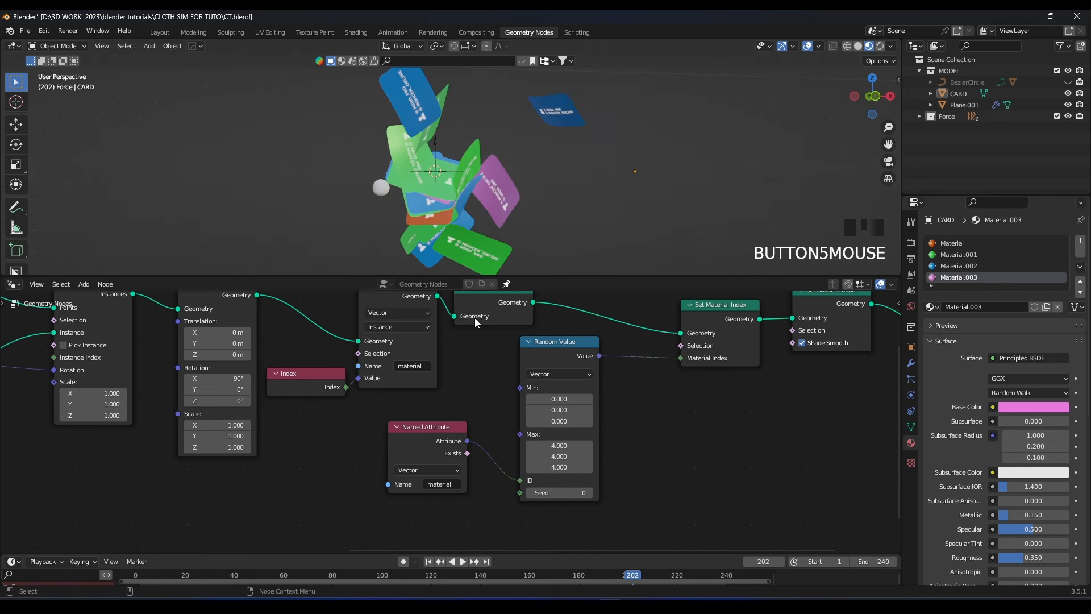
{"action": "left_click_drag", "start_coordinate": [135, 576], "coordinate": [123, 577]}
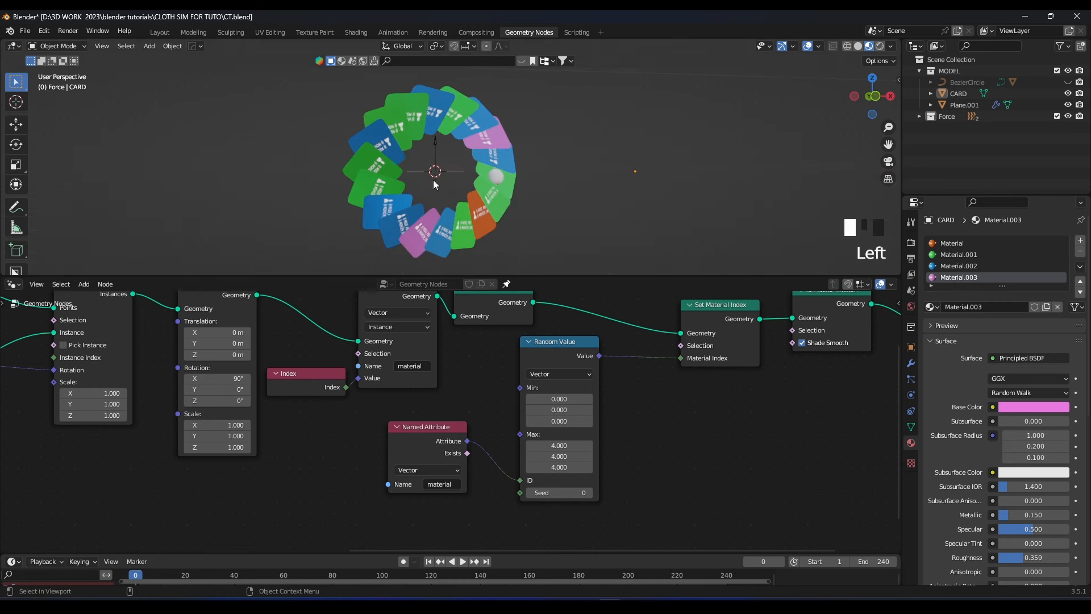
{"action": "scroll", "coordinate": [433, 180], "scroll_direction": "up", "scroll_amount": 1}
{"action": "left_click", "coordinate": [589, 492]}
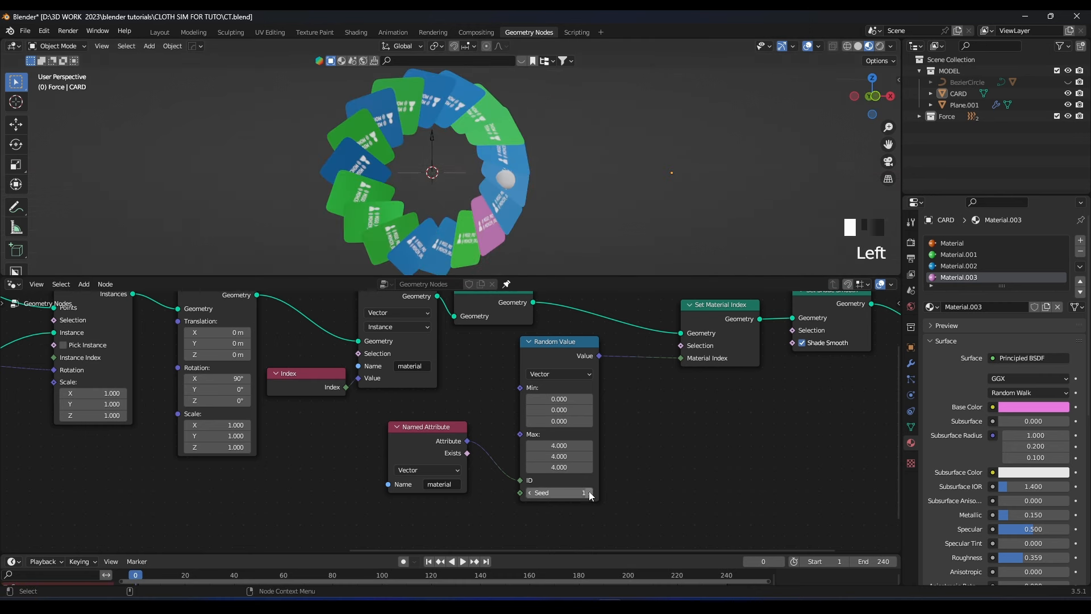
{"action": "left_click", "coordinate": [589, 493]}
{"action": "left_click", "coordinate": [589, 493]}
{"action": "left_click", "coordinate": [589, 492]}
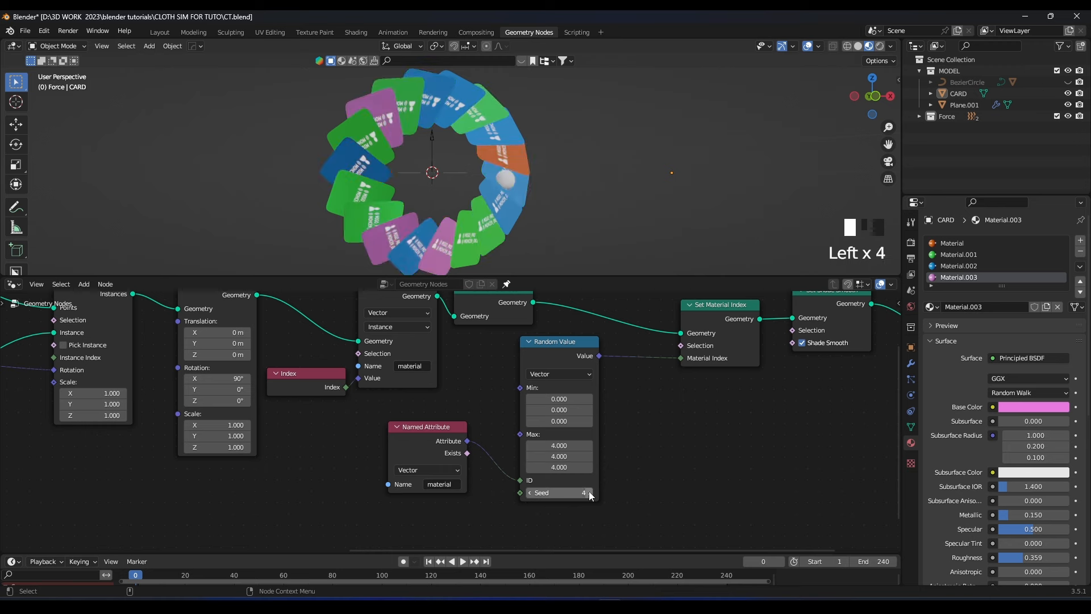
{"action": "left_click", "coordinate": [589, 493]}
{"action": "left_click", "coordinate": [590, 493]}
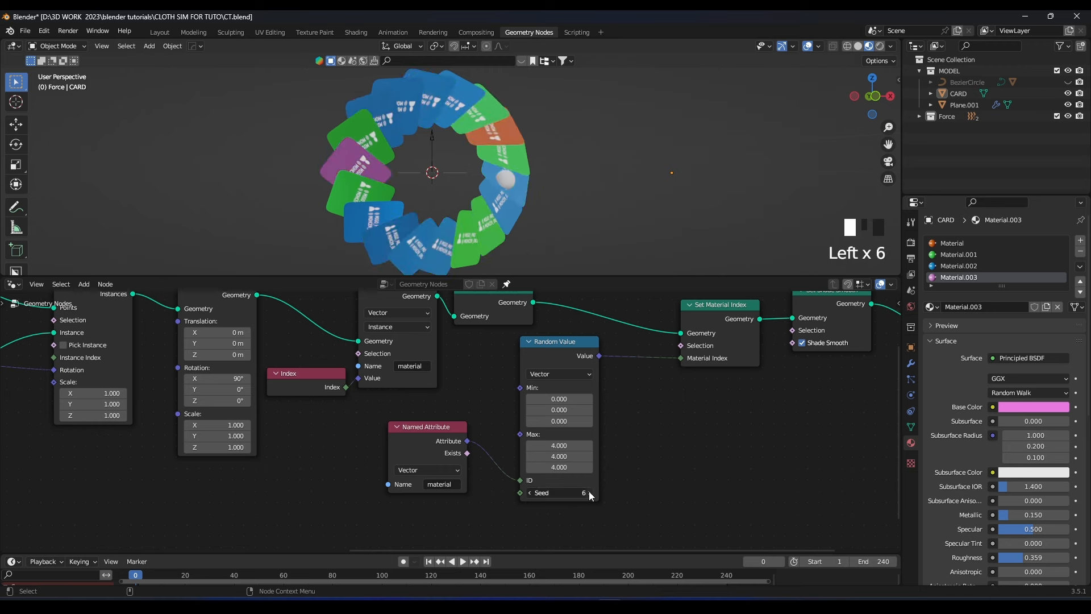
{"action": "left_click", "coordinate": [589, 493]}
{"action": "left_click", "coordinate": [589, 493]}
{"action": "left_click", "coordinate": [589, 492]}
- Insert a Math node set to Add between the Named Attribute output and the Random Value node's ID input
{"action": "left_click_drag", "start_coordinate": [409, 435], "coordinate": [340, 445]}
{"action": "left_click", "coordinate": [444, 427]}
{"action": "key", "text": "shift+a"}
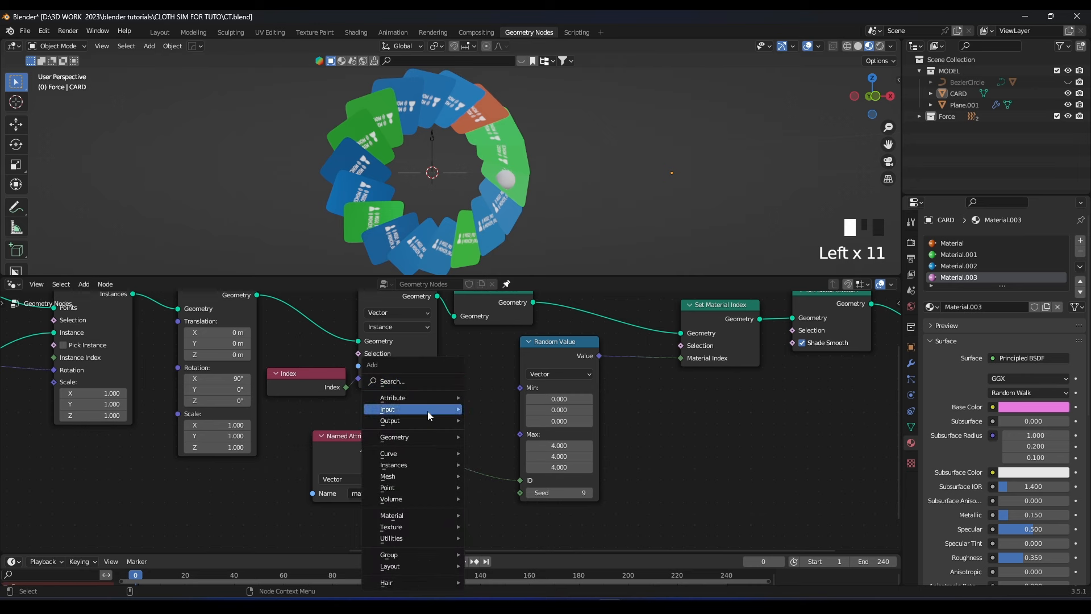
{"action": "left_click", "coordinate": [406, 381]}
{"action": "type", "text": "math"}
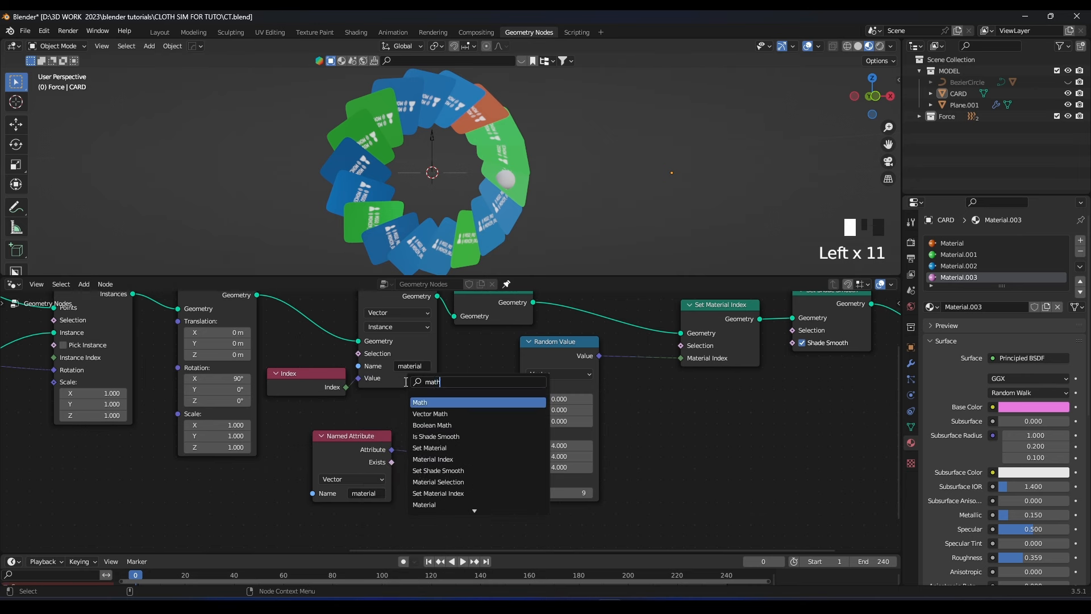
{"action": "key", "text": "Return"}
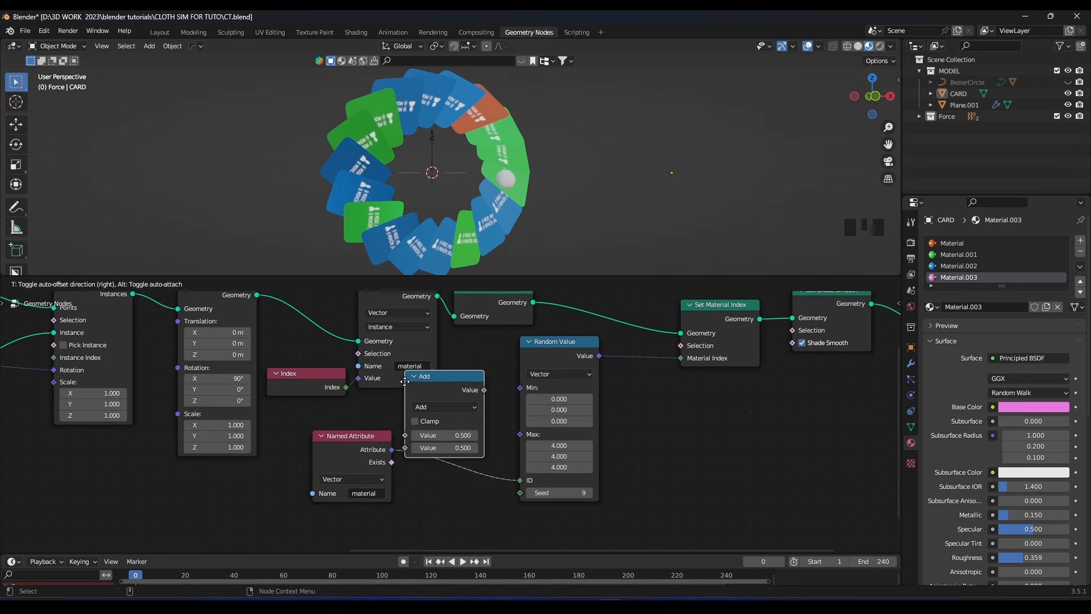
{"action": "left_click", "coordinate": [450, 446]}
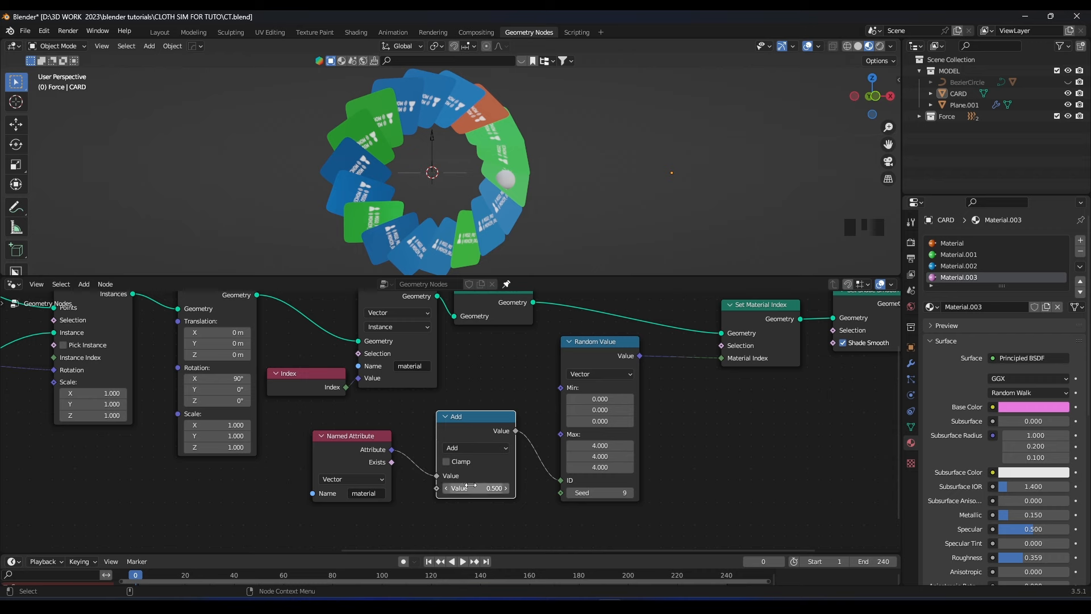
- Vary the card colors by setting the Random Value node's Min components to -0.7 and the Add node's value to -18
{"action": "mouse_move", "coordinate": [477, 488]}
{"action": "left_mouse_down"}
{"action": "mouse_move", "coordinate": [512, 488]}
{"action": "mouse_move", "coordinate": [465, 488]}
{"action": "left_mouse_up"}
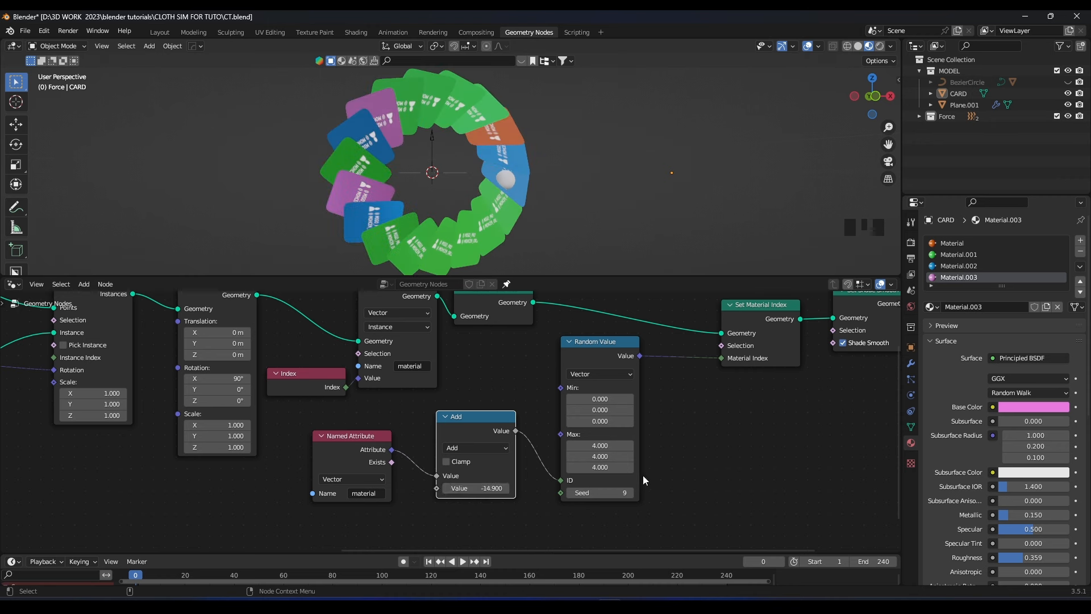
{"action": "mouse_move", "coordinate": [600, 445]}
{"action": "left_mouse_down"}
{"action": "mouse_move", "coordinate": [605, 467]}
{"action": "mouse_move", "coordinate": [591, 467]}
{"action": "mouse_move", "coordinate": [602, 467]}
{"action": "left_mouse_up"}
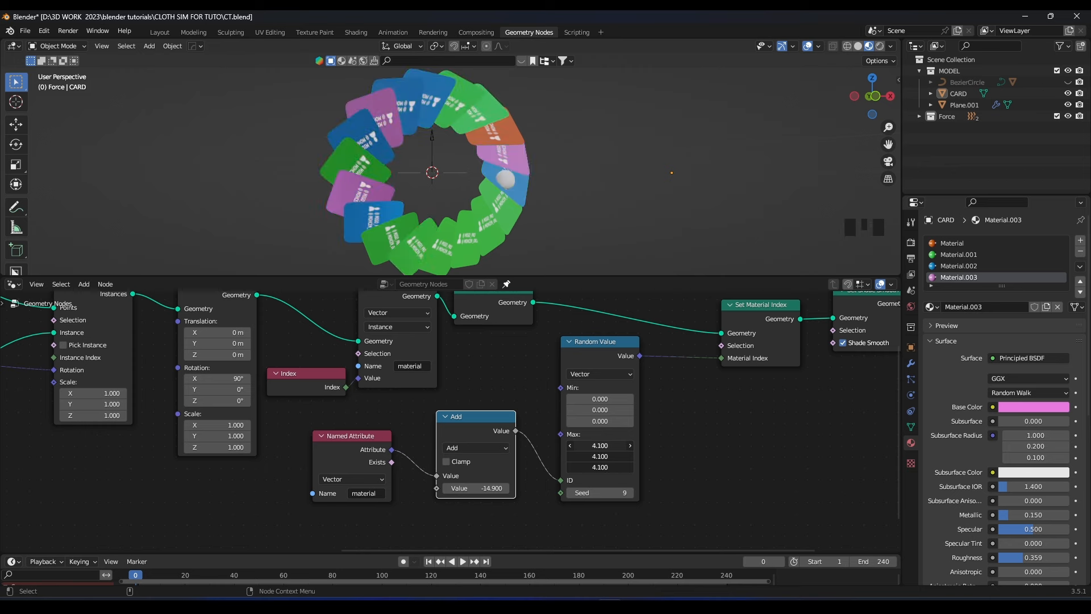
{"action": "left_click_drag", "start_coordinate": [604, 398], "coordinate": [597, 421]}
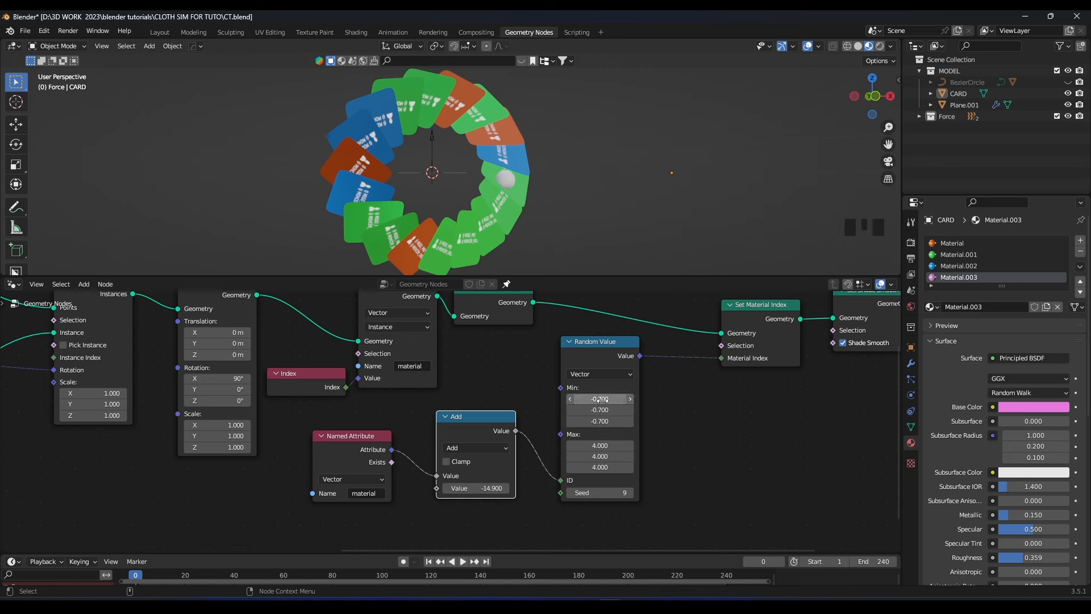
{"action": "left_click_drag", "start_coordinate": [482, 490], "coordinate": [460, 490]}
{"action": "scroll", "coordinate": [478, 208], "scroll_direction": "up", "scroll_amount": 2}
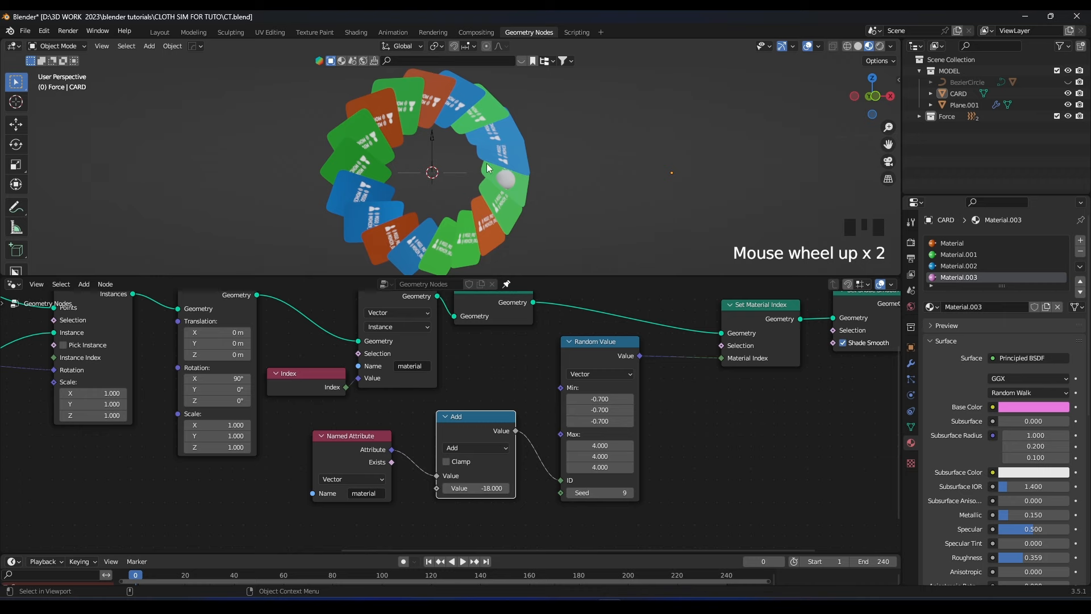
- Switch to the Animation workspace, widen its secondary viewport, and play the card simulation there with Material Preview shading
{"action": "left_click", "coordinate": [393, 31]}
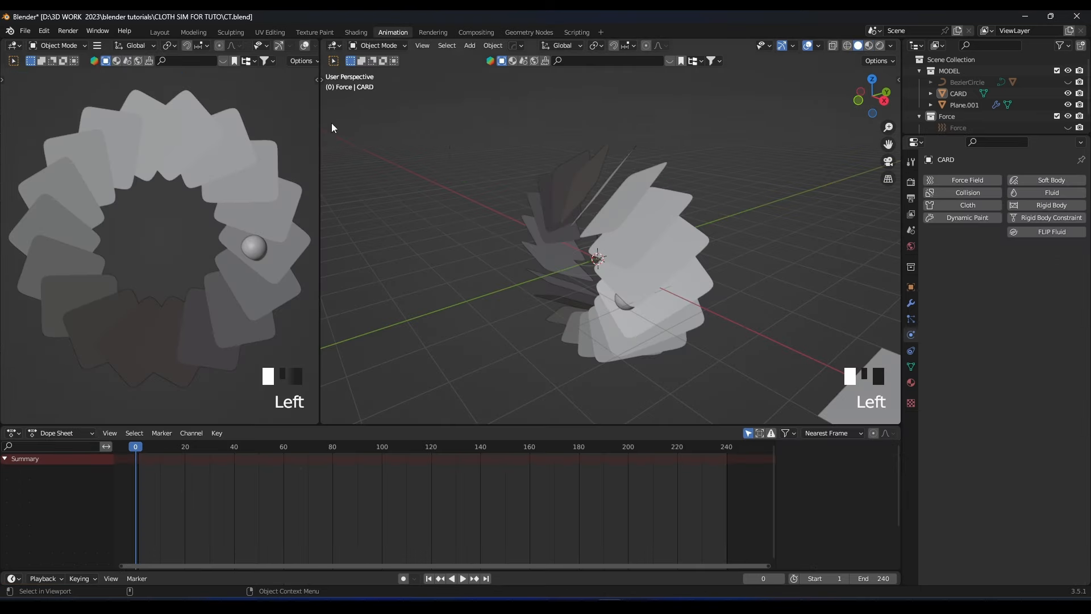
{"action": "left_click_drag", "start_coordinate": [320, 260], "coordinate": [370, 259]}
{"action": "scroll", "coordinate": [237, 233], "scroll_direction": "down", "scroll_amount": 3}
{"action": "key", "text": "z"}
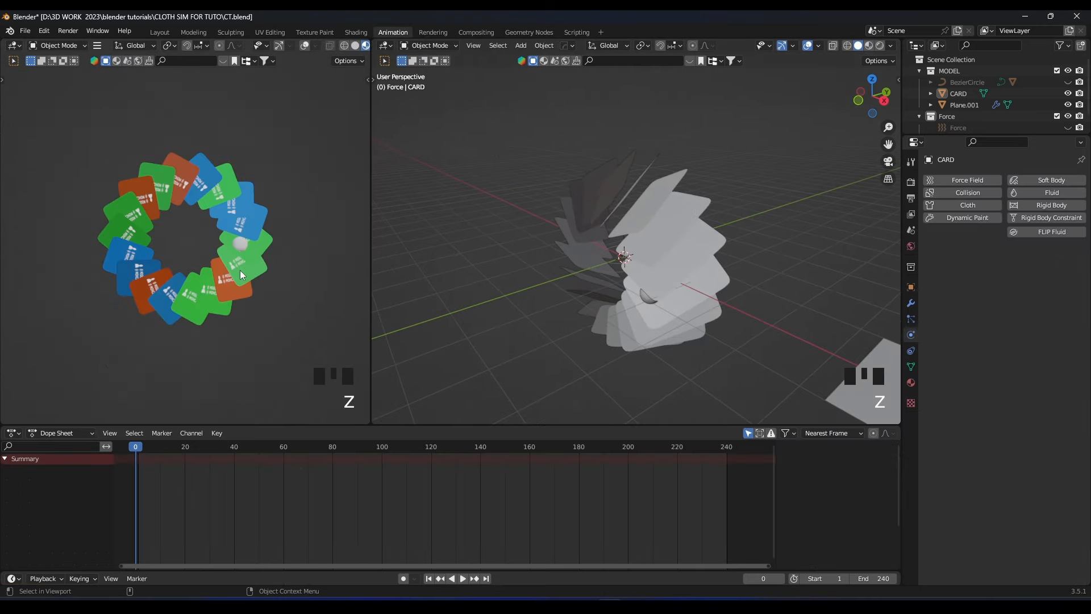
{"action": "key", "text": "space"}
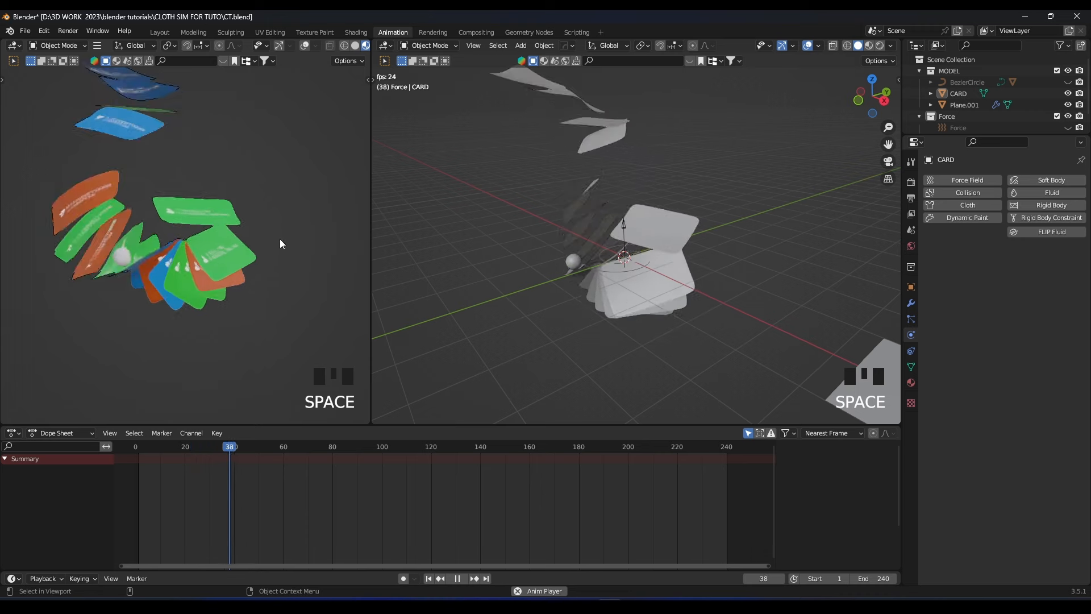
{"action": "scroll", "coordinate": [257, 235], "scroll_direction": "down", "scroll_amount": 2}
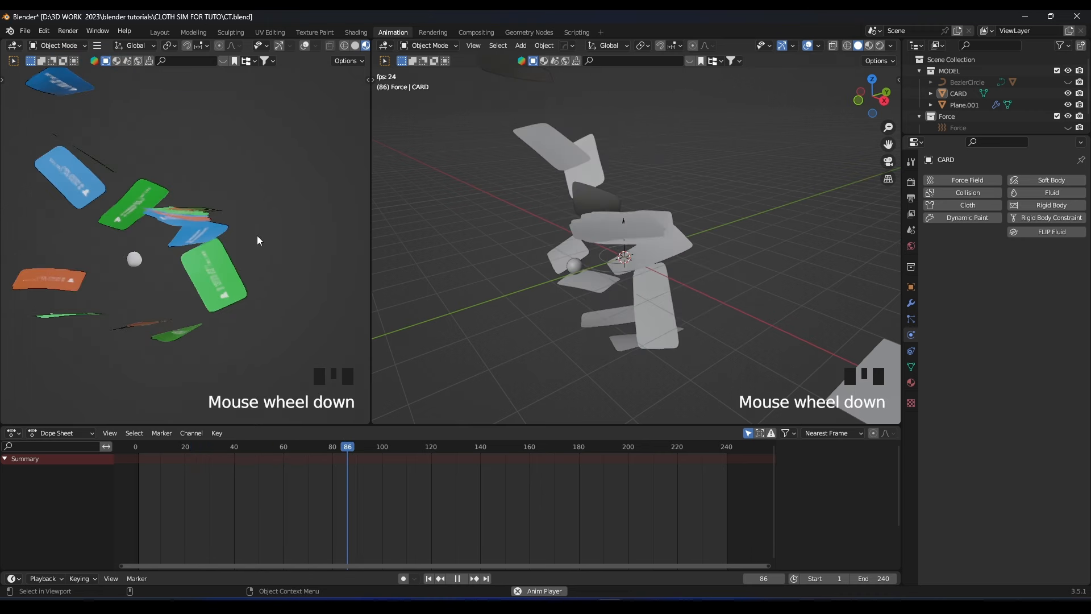
- Stop the playback, add a new collection to the scene and rename it CAMERA
{"action": "key", "text": "space"}
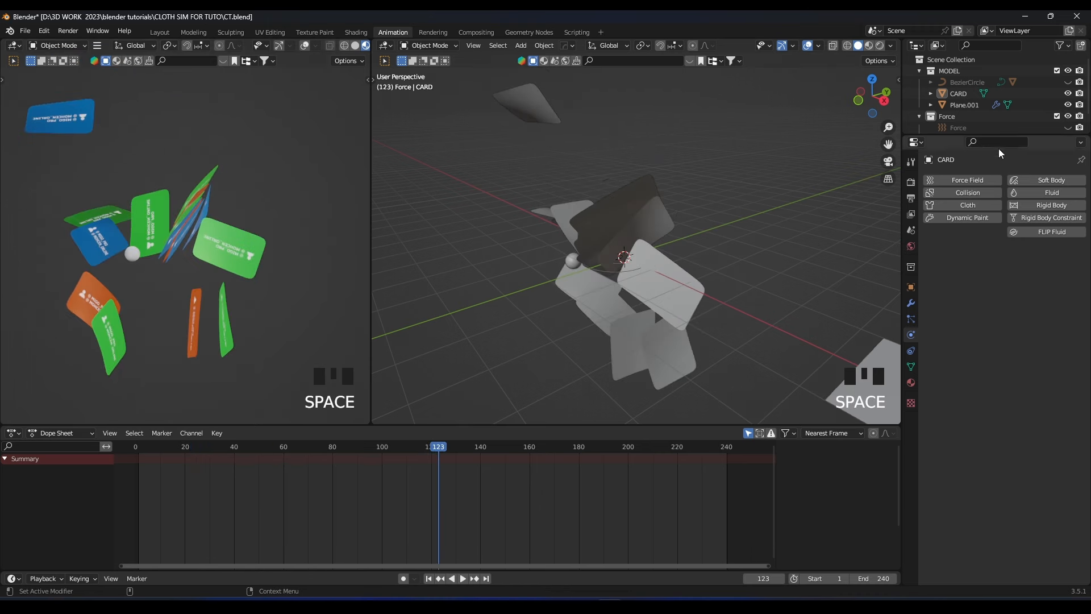
{"action": "left_click_drag", "start_coordinate": [985, 137], "coordinate": [984, 266]}
{"action": "right_click", "coordinate": [934, 162]}
{"action": "left_click", "coordinate": [934, 160]}
{"action": "double_click", "coordinate": [955, 150]}
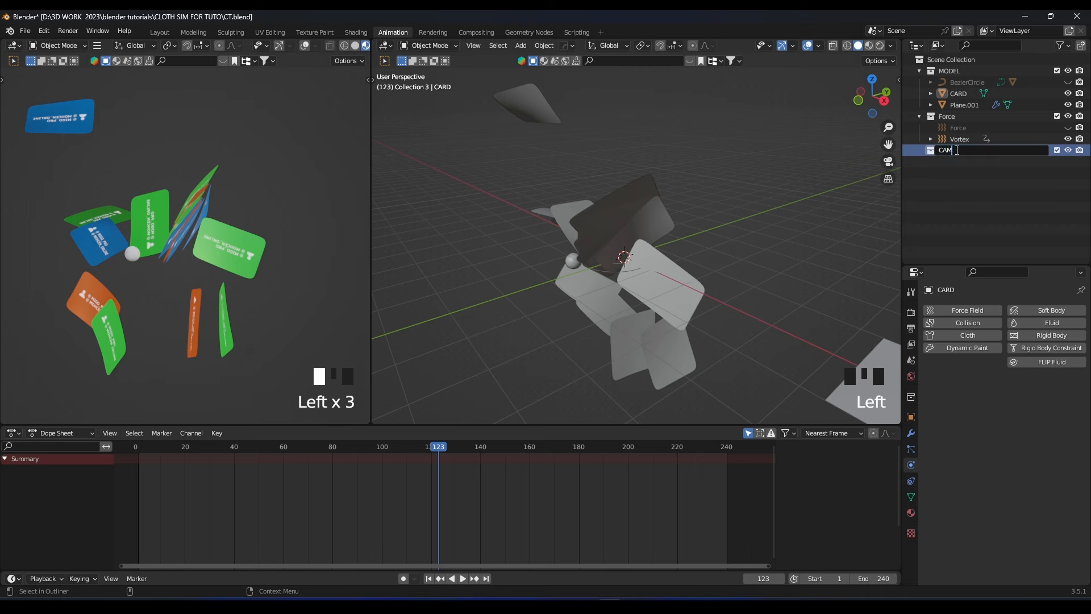
{"action": "type", "text": "CAMERA"}
{"action": "key", "text": "Return"}
- Add a camera facing the cards from the front and move it back along the global Y axis
{"action": "left_click", "coordinate": [636, 241]}
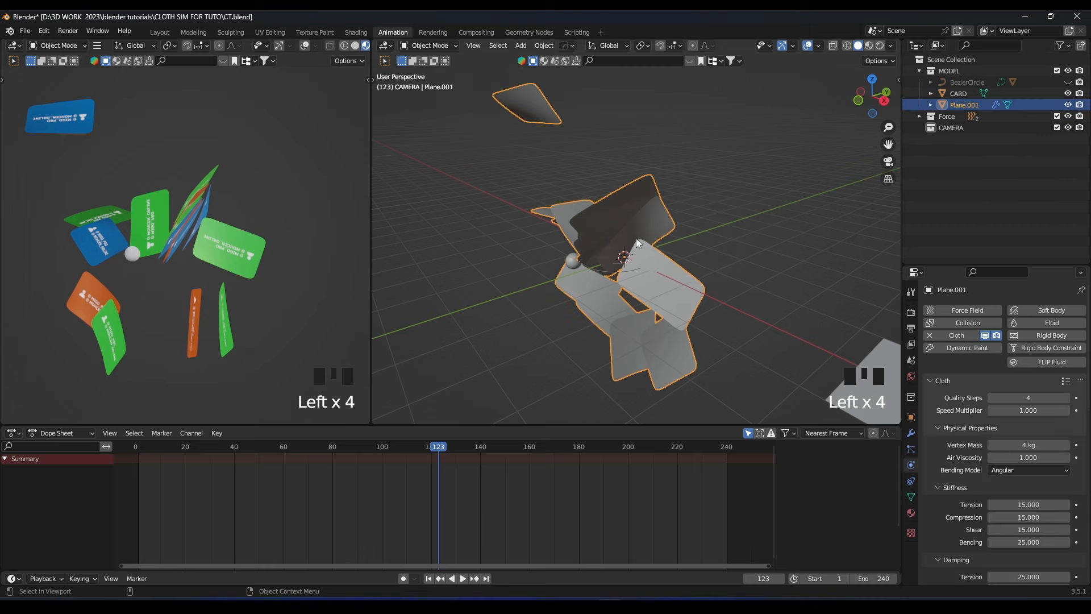
{"action": "key", "text": "KP_1"}
{"action": "scroll", "coordinate": [636, 237], "scroll_direction": "down", "scroll_amount": 3}
{"action": "key", "text": "shift+a"}
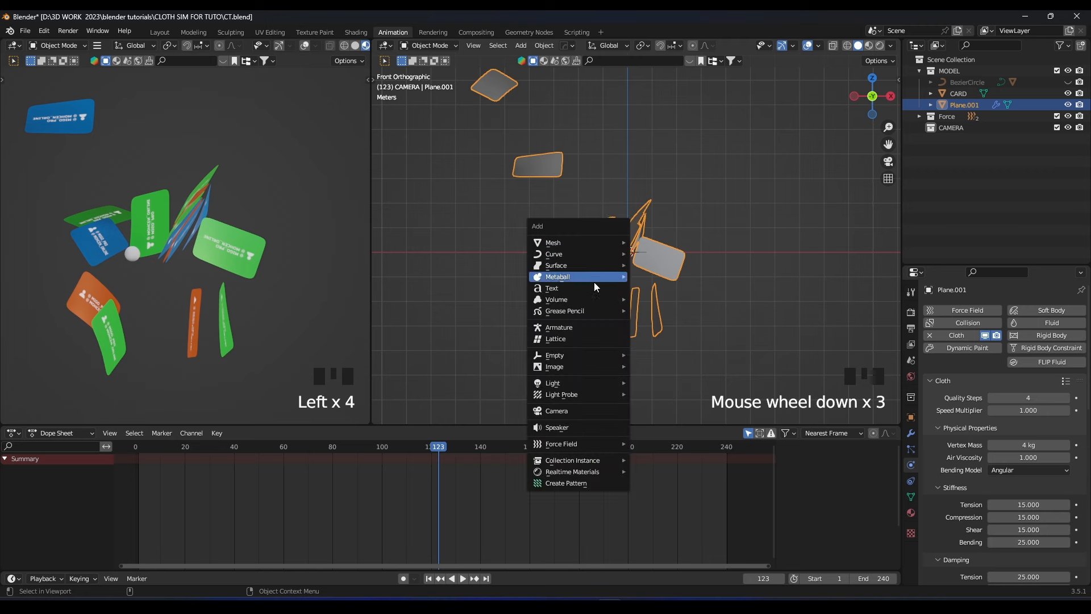
{"action": "left_click", "coordinate": [570, 410]}
{"action": "scroll", "coordinate": [604, 334], "scroll_direction": "down", "scroll_amount": 1}
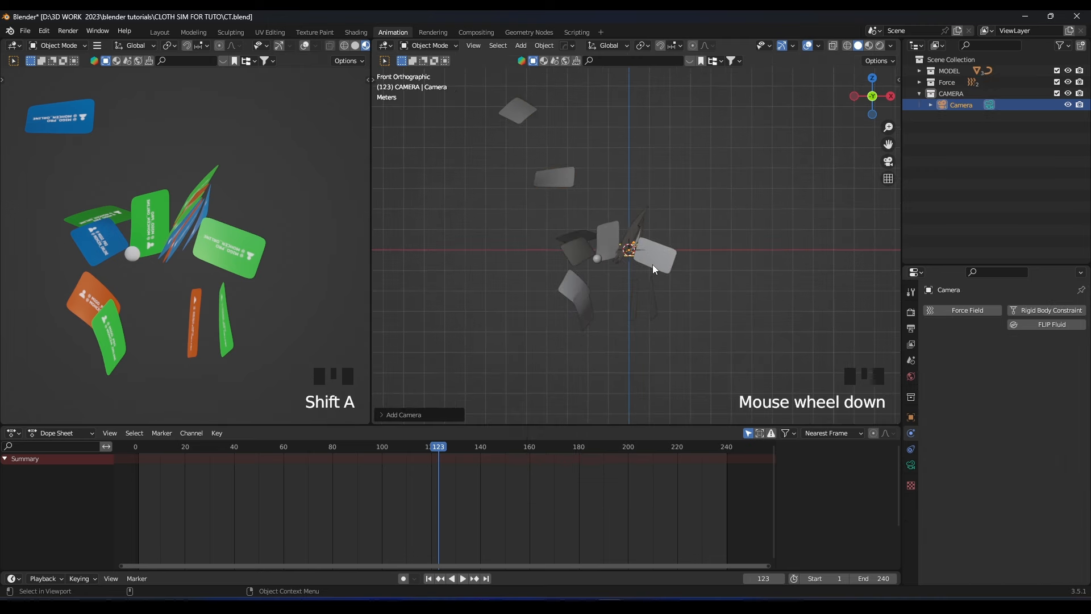
{"action": "middle_click_drag", "start_coordinate": [604, 333], "coordinate": [589, 289]}
{"action": "key", "text": "g"}
{"action": "left_click", "coordinate": [437, 334]}
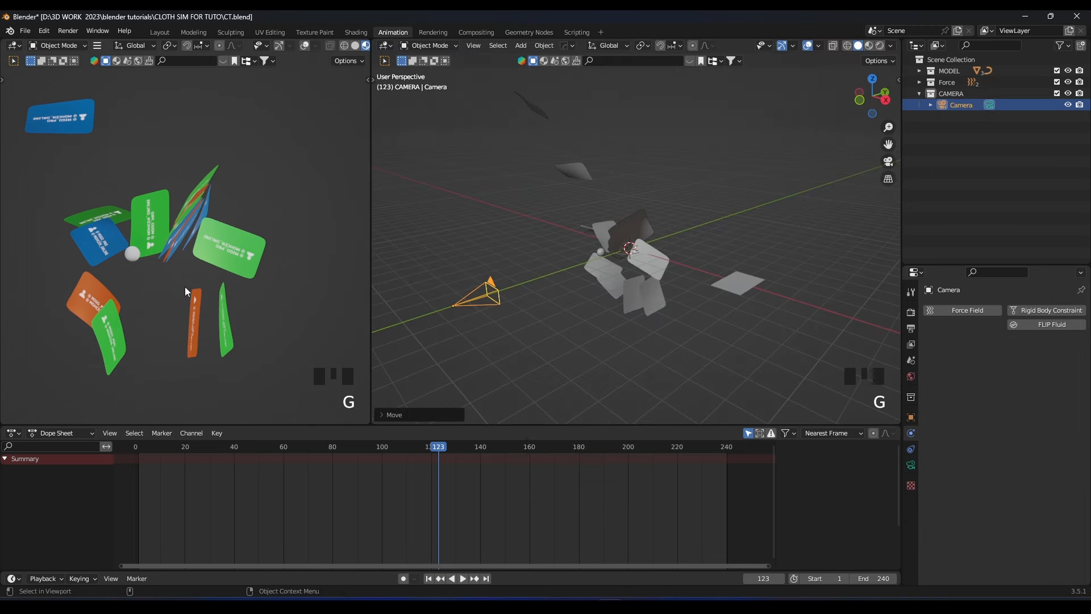
- Look through the camera in the secondary viewport, move it farther back along Y to frame the cards, and return to frame 0
{"action": "key", "text": "KP_0"}
{"action": "scroll", "coordinate": [217, 277], "scroll_direction": "down", "scroll_amount": 1}
{"action": "key", "text": "g"}
{"action": "left_click", "coordinate": [464, 297]}
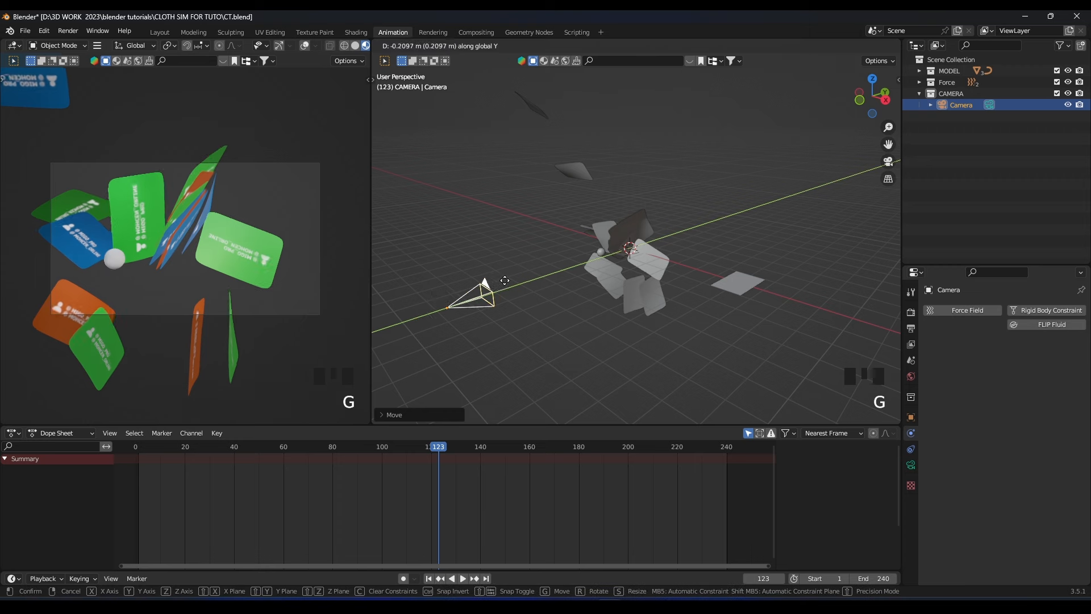
{"action": "scroll", "coordinate": [464, 296], "scroll_direction": "down", "scroll_amount": 3}
{"action": "key", "text": "g"}
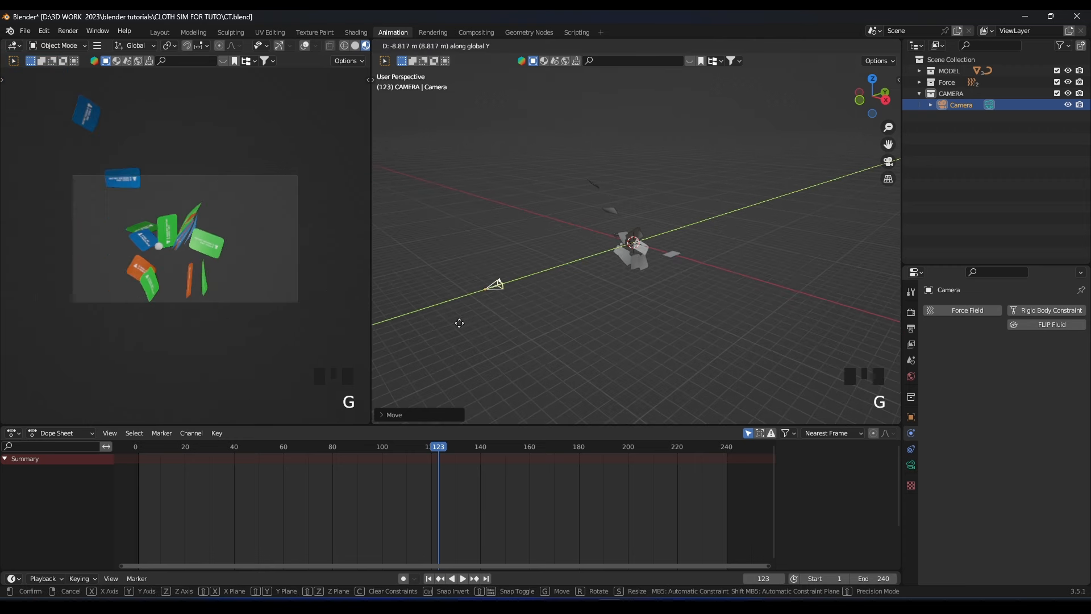
{"action": "left_click", "coordinate": [381, 402]}
{"action": "left_click", "coordinate": [135, 446]}
{"action": "scroll", "coordinate": [521, 299], "scroll_direction": "up", "scroll_amount": 3}
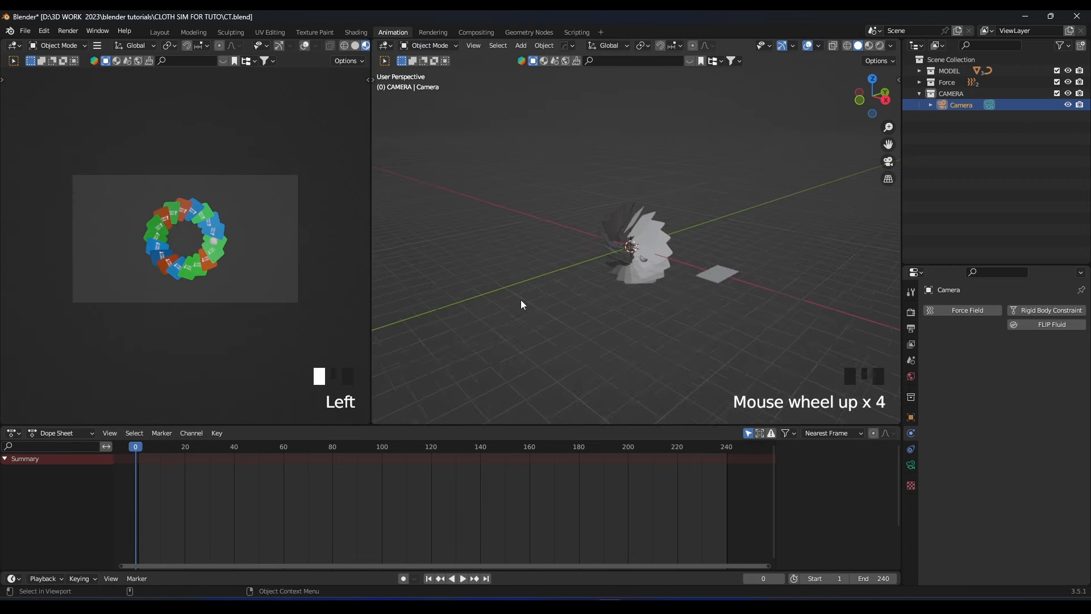
{"action": "scroll", "coordinate": [615, 281], "scroll_direction": "down", "scroll_amount": 3}
{"action": "scroll", "coordinate": [581, 284], "scroll_direction": "up", "scroll_amount": 1}
{"action": "middle_click_drag", "start_coordinate": [581, 284], "coordinate": [581, 282], "text": "shift"}
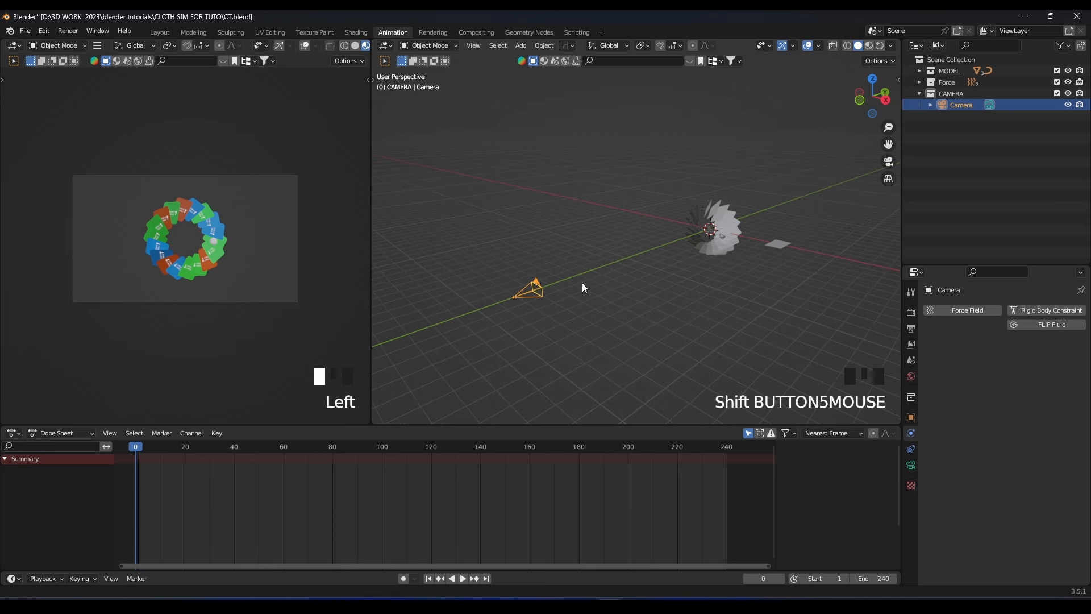
{"action": "scroll", "coordinate": [587, 283], "scroll_direction": "up", "scroll_amount": 2}
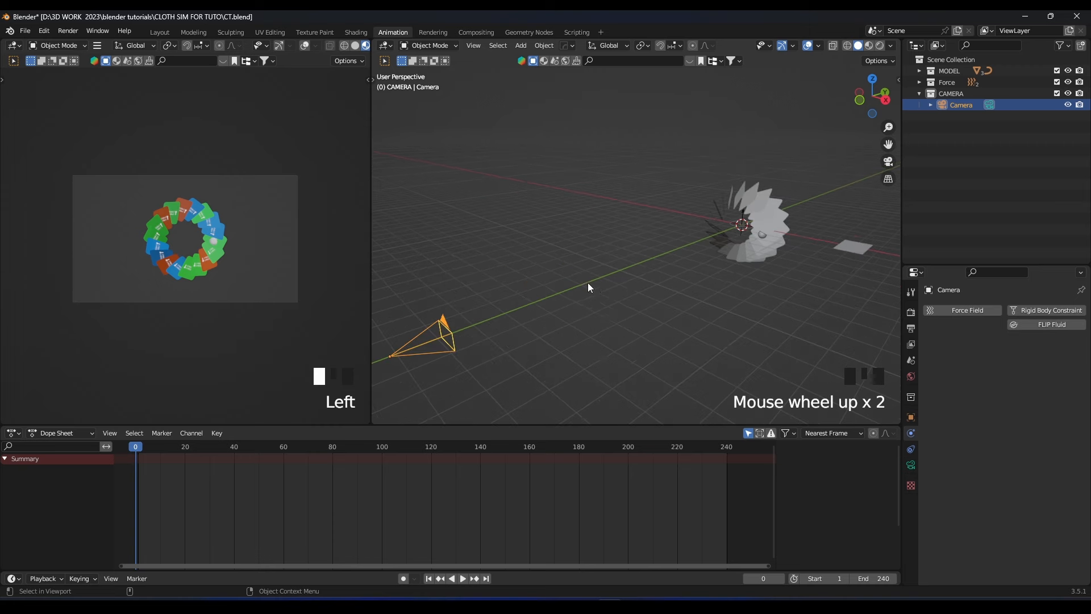
- Set the camera's passepartout opacity to 1.000 in its viewport display settings
{"action": "left_click", "coordinate": [910, 466]}
{"action": "scroll", "coordinate": [962, 452], "scroll_direction": "down", "scroll_amount": 3}
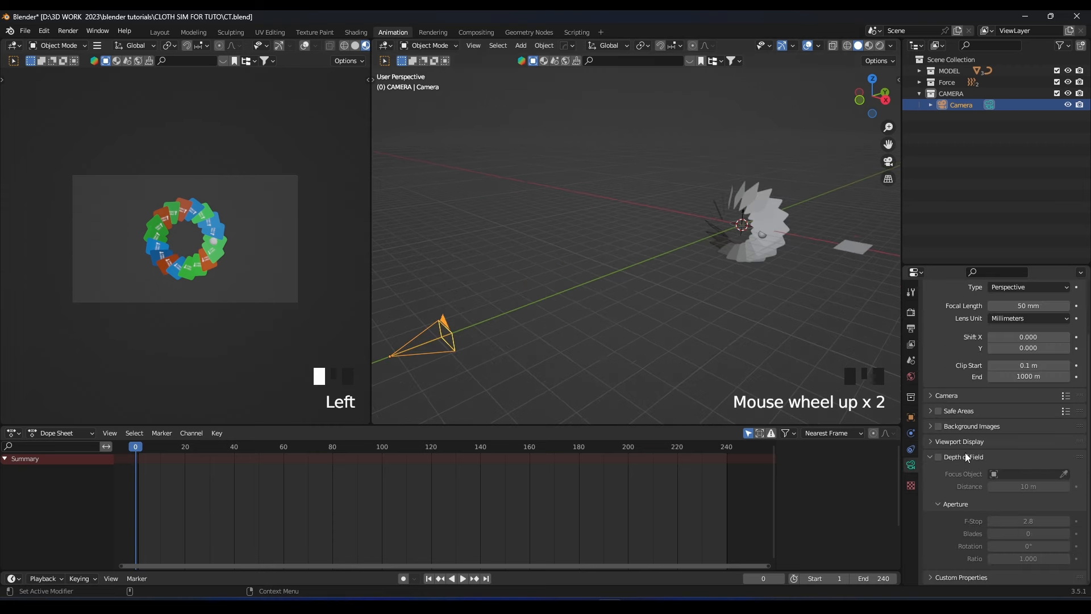
{"action": "left_click", "coordinate": [932, 442]}
{"action": "left_click_drag", "start_coordinate": [1025, 524], "coordinate": [1069, 524]}
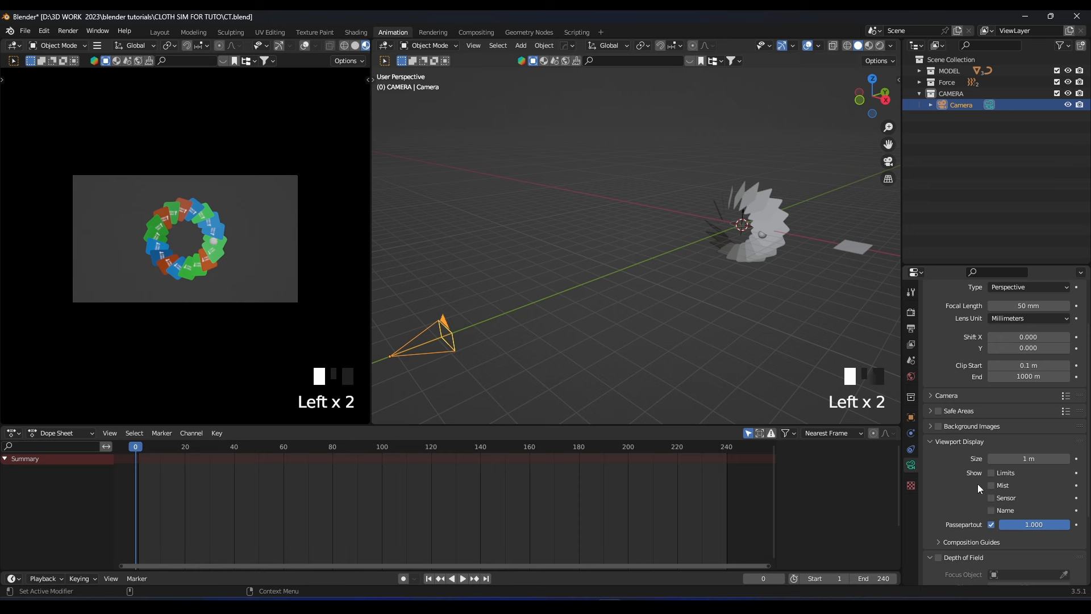
{"action": "left_click", "coordinate": [933, 441]}
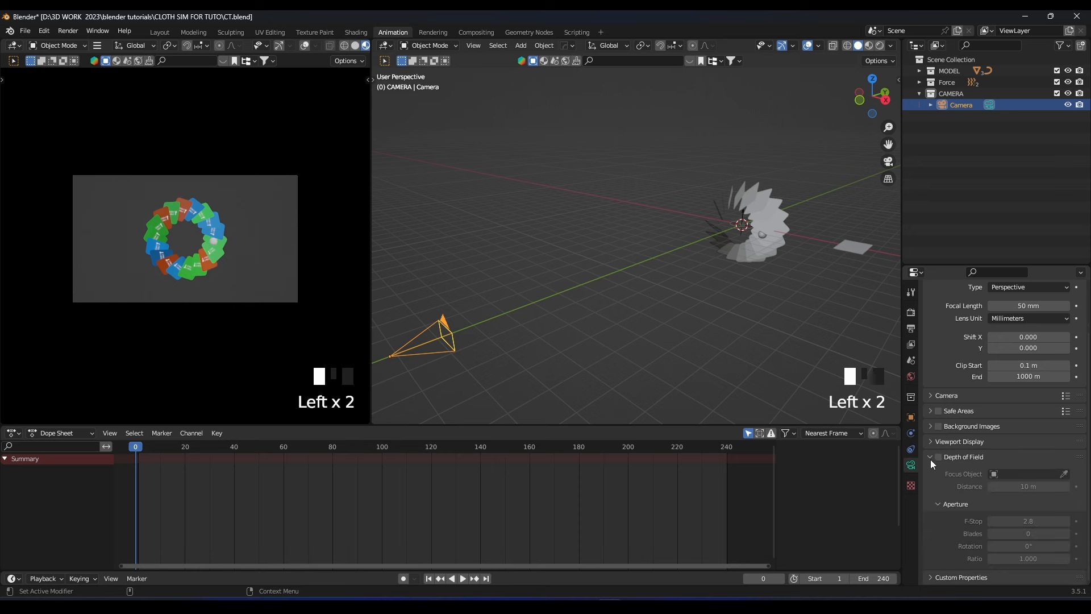
- Enable the camera's Depth of Field and pick the Vortex as its focus object
{"action": "left_click", "coordinate": [938, 457]}
{"action": "left_click", "coordinate": [1064, 474]}
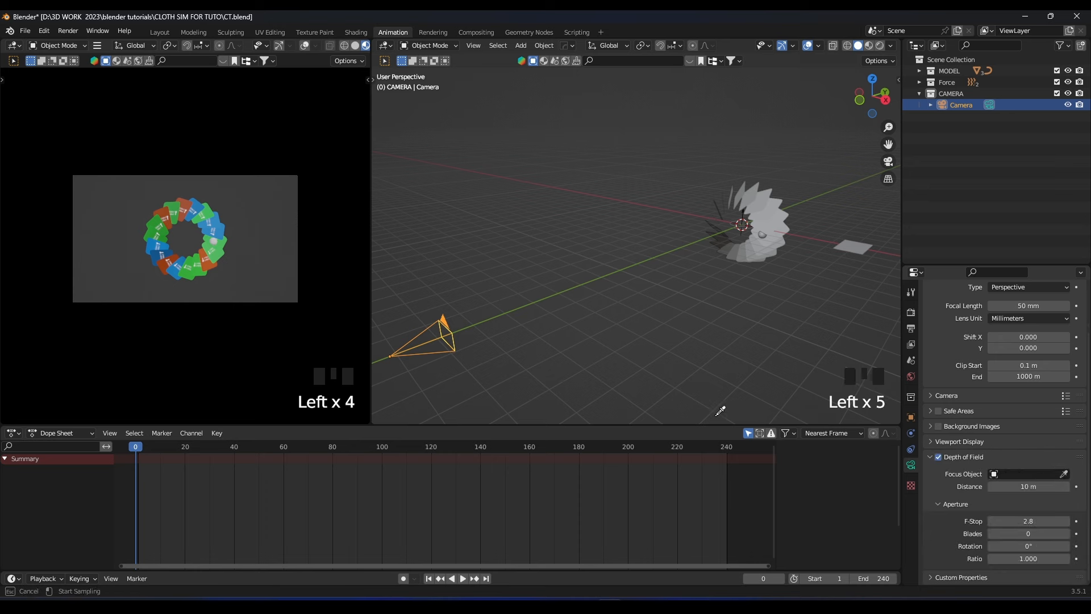
{"action": "left_click", "coordinate": [743, 225]}
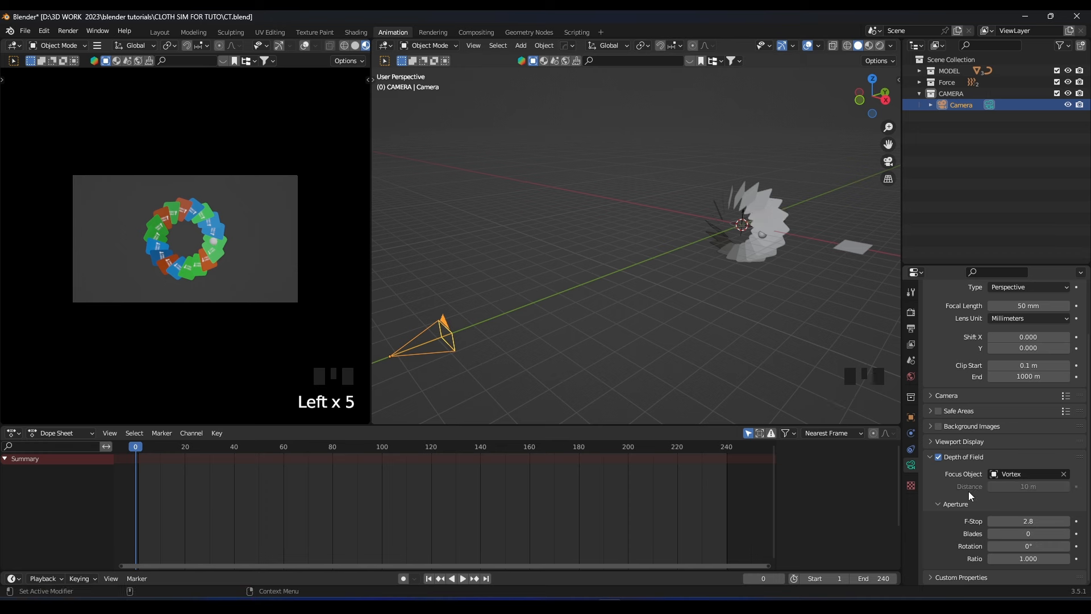
{"action": "left_click", "coordinate": [931, 457]}
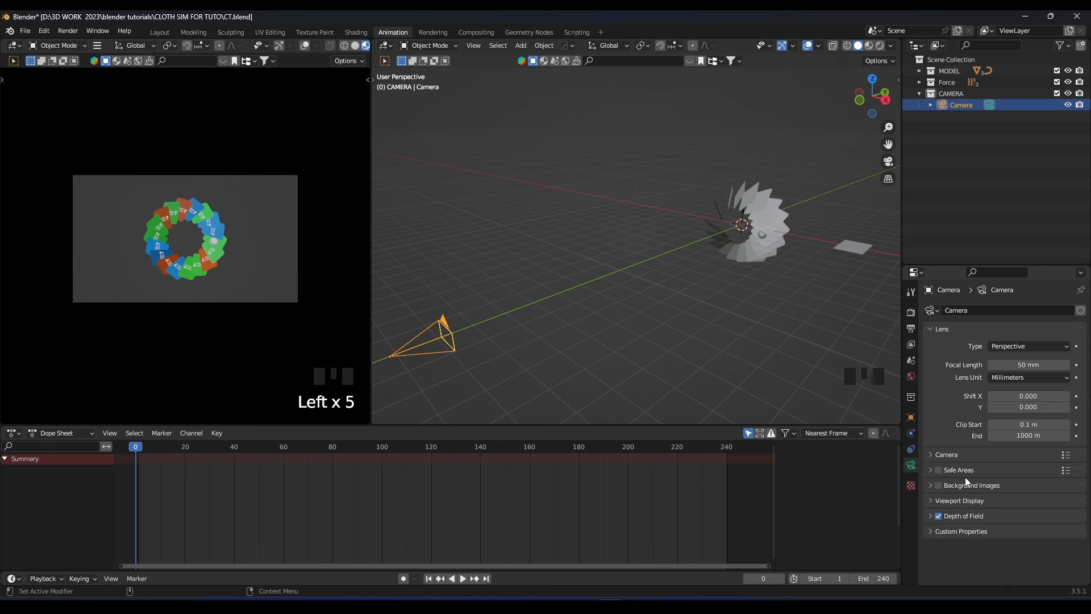
- Add a plane at the center of the card ring and rotate it 90° so it stands upright facing the camera
{"action": "left_click", "coordinate": [774, 226]}
{"action": "middle_click_drag", "start_coordinate": [774, 226], "coordinate": [666, 241], "text": "shift"}
{"action": "key", "text": "shift+a"}
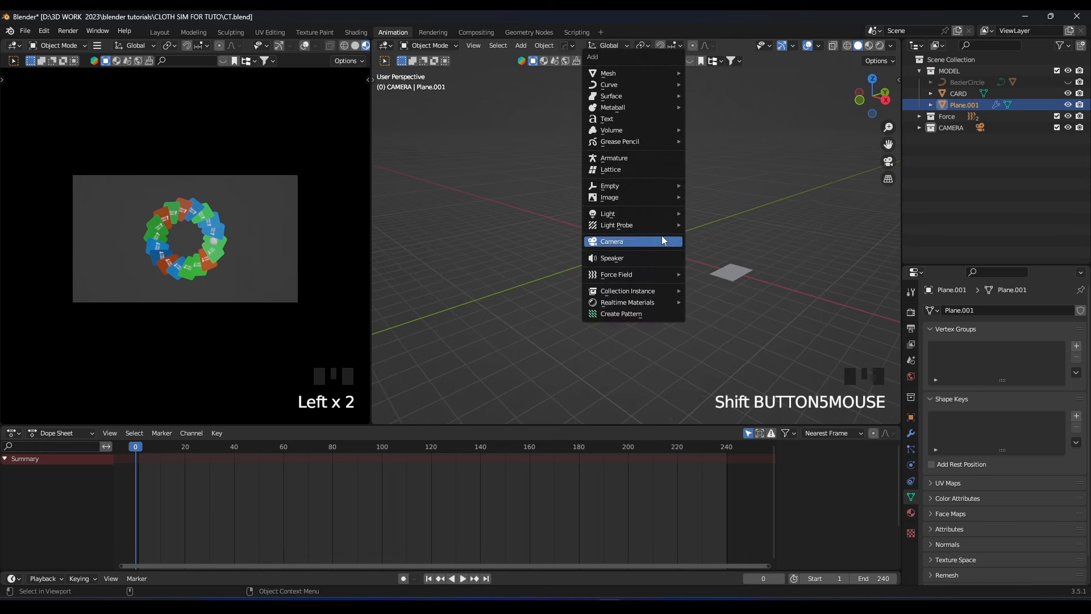
{"action": "mouse_move", "coordinate": [655, 73]}
{"action": "left_click", "coordinate": [710, 75]}
{"action": "type", "text": "r"}
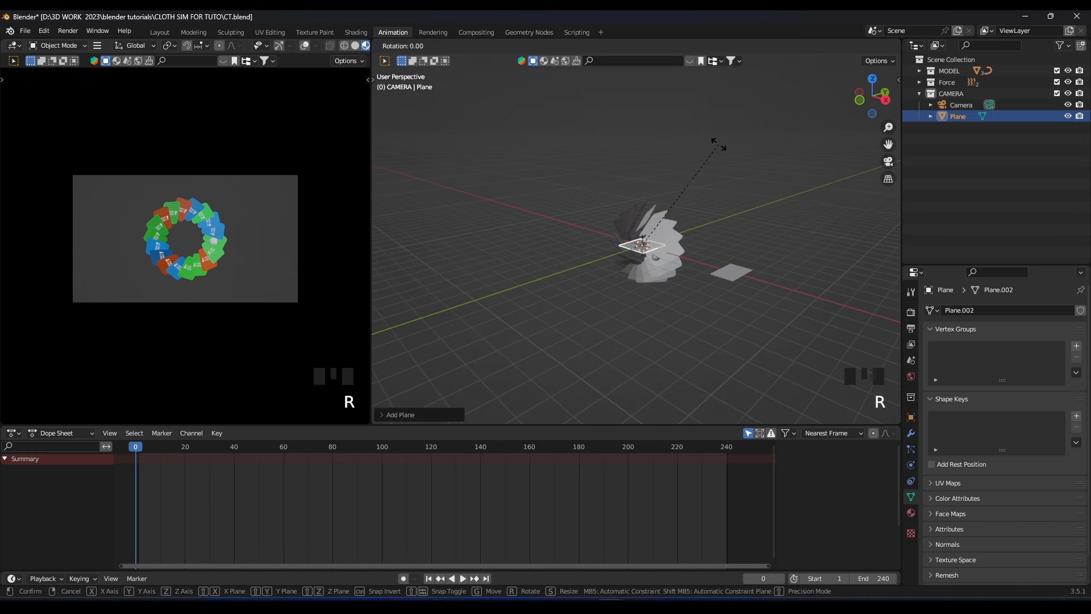
{"action": "type", "text": "90"}
{"action": "key", "text": "Return"}
- Enlarge the upright plane, move it behind the cards along Y, and scale it about 8.6 times to fill the camera background
{"action": "key", "text": "s"}
{"action": "left_click", "coordinate": [804, 181]}
{"action": "key", "text": "g"}
{"action": "left_click", "coordinate": [833, 182]}
{"action": "key", "text": "g"}
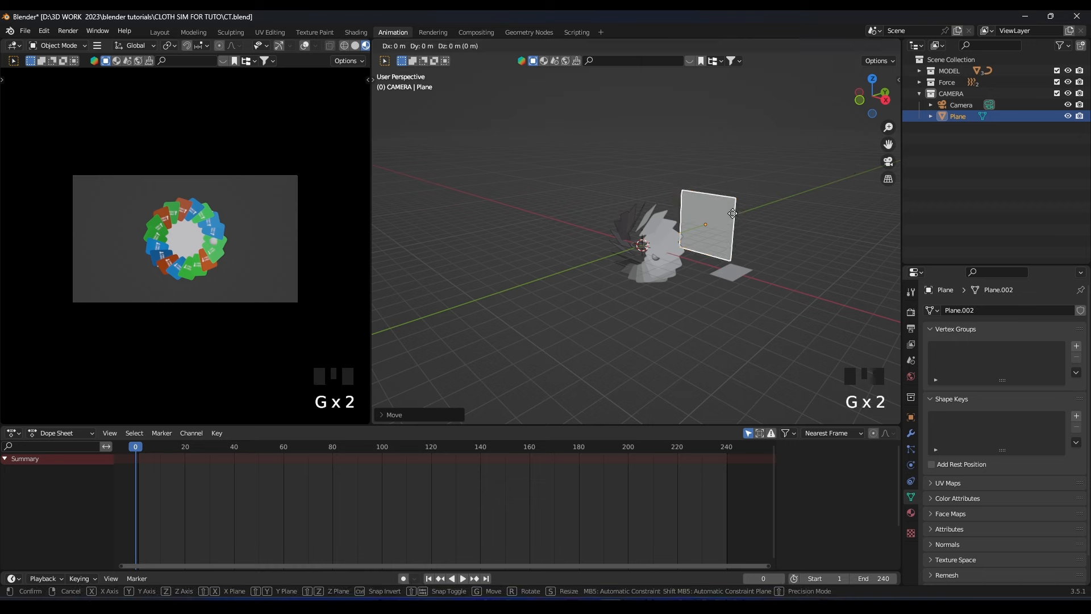
{"action": "left_click", "coordinate": [765, 204]}
{"action": "key", "text": "s"}
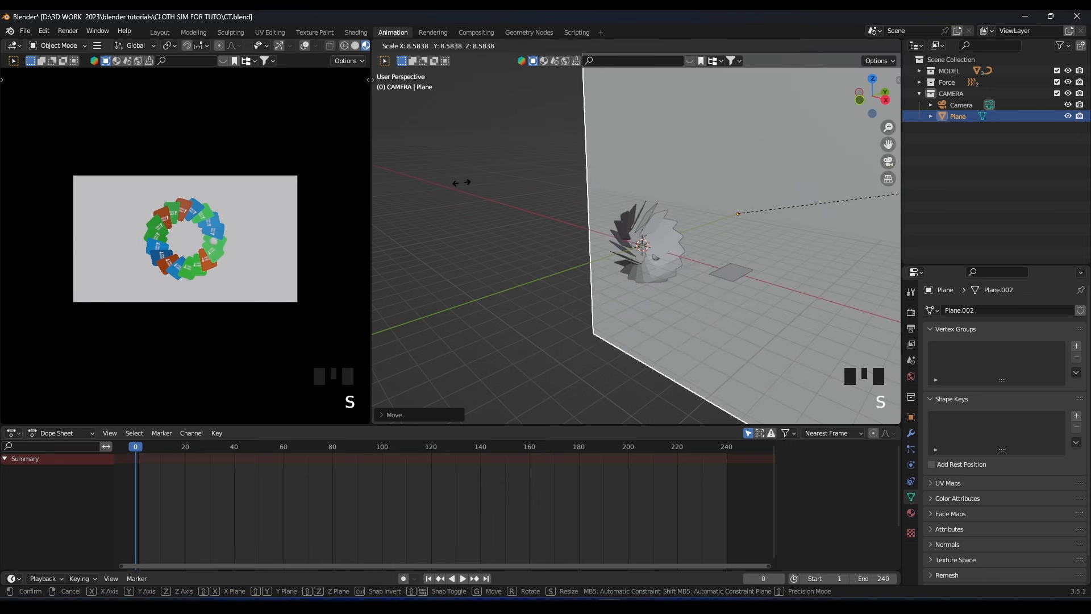
{"action": "left_click", "coordinate": [183, 194]}
- Play the card simulation through the camera against the background plane
{"action": "scroll", "coordinate": [183, 193], "scroll_direction": "up", "scroll_amount": 2}
{"action": "scroll", "coordinate": [183, 193], "scroll_direction": "up", "scroll_amount": 1}
{"action": "key", "text": "space"}
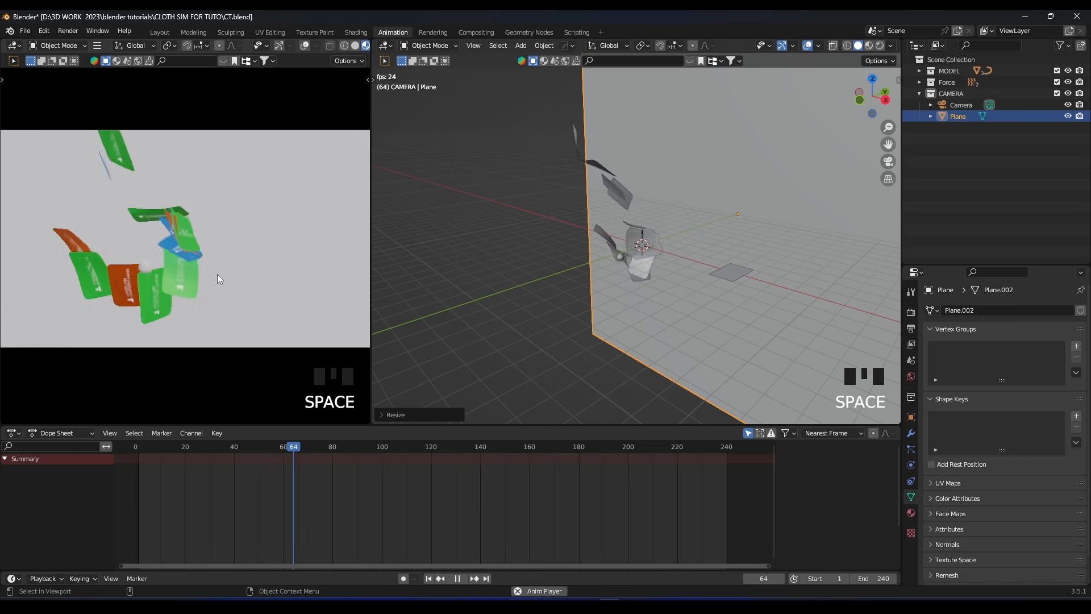
{"action": "key", "text": "space"}
- Create a new material for the sphere and set its surface shader to Glass BSDF
{"action": "left_click", "coordinate": [618, 251]}
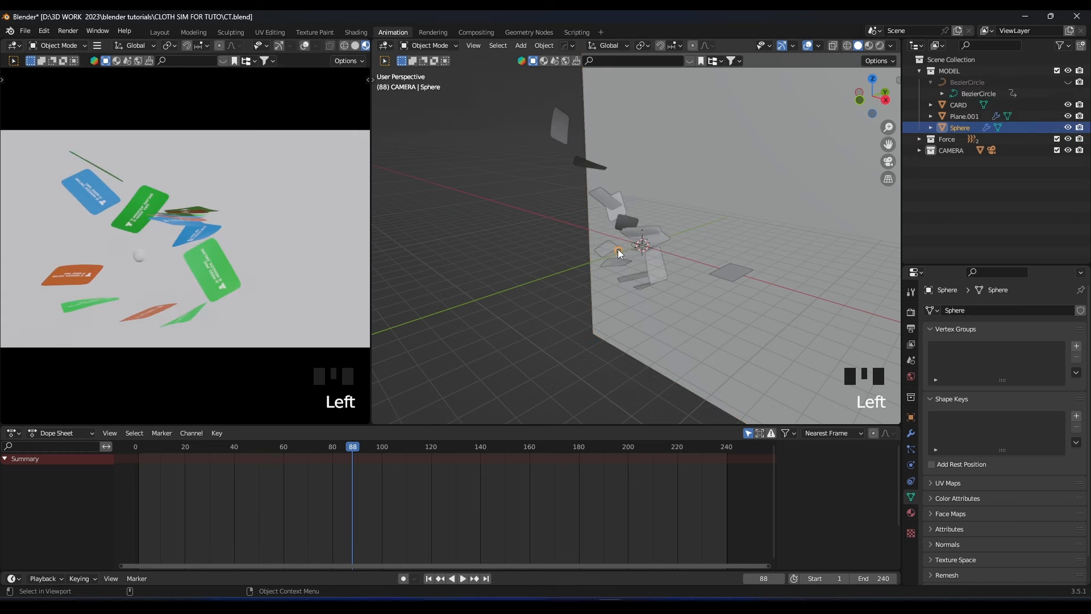
{"action": "left_click", "coordinate": [910, 512]}
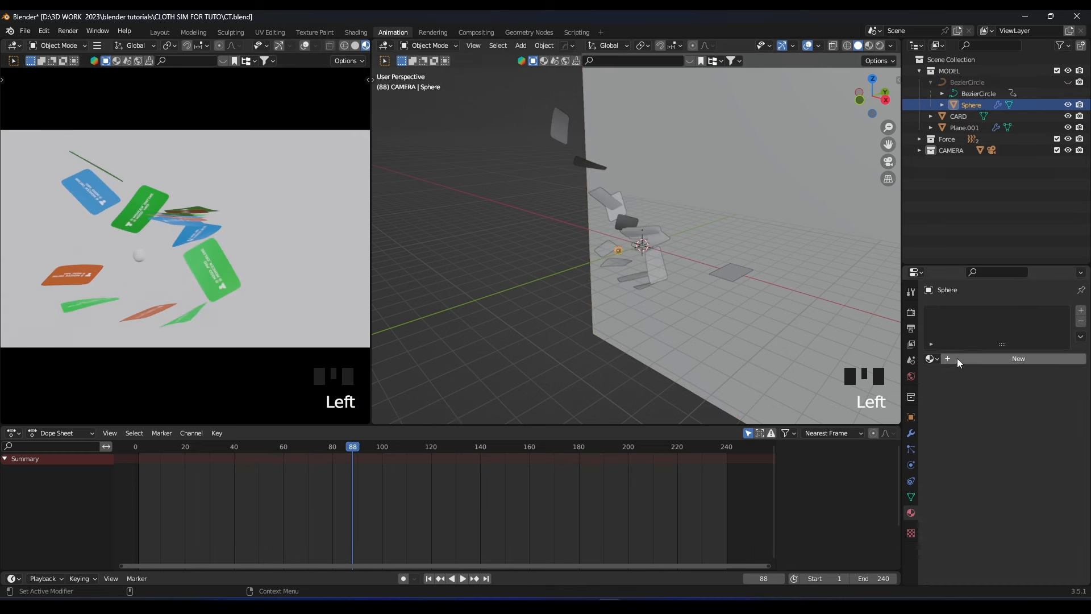
{"action": "left_click", "coordinate": [970, 391]}
{"action": "scroll", "coordinate": [620, 262], "scroll_direction": "up", "scroll_amount": 10}
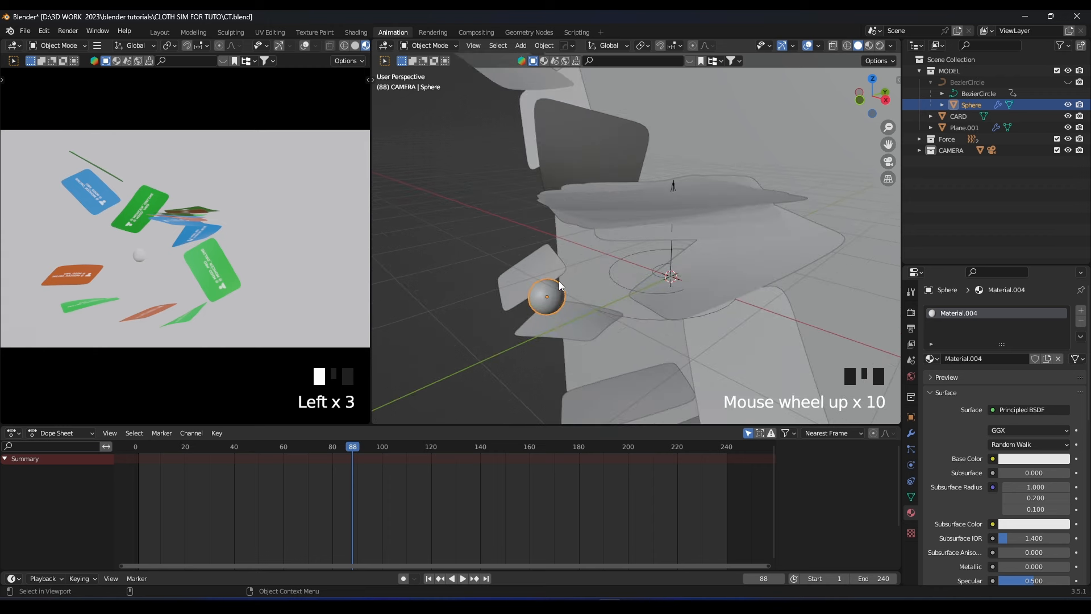
{"action": "left_click", "coordinate": [999, 409]}
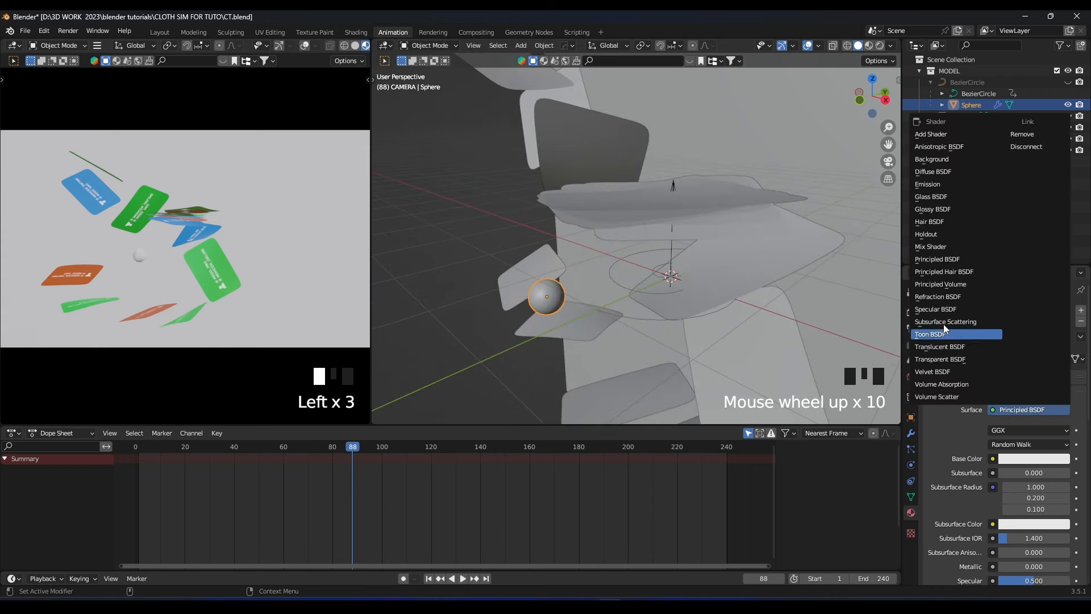
{"action": "left_click", "coordinate": [919, 197]}
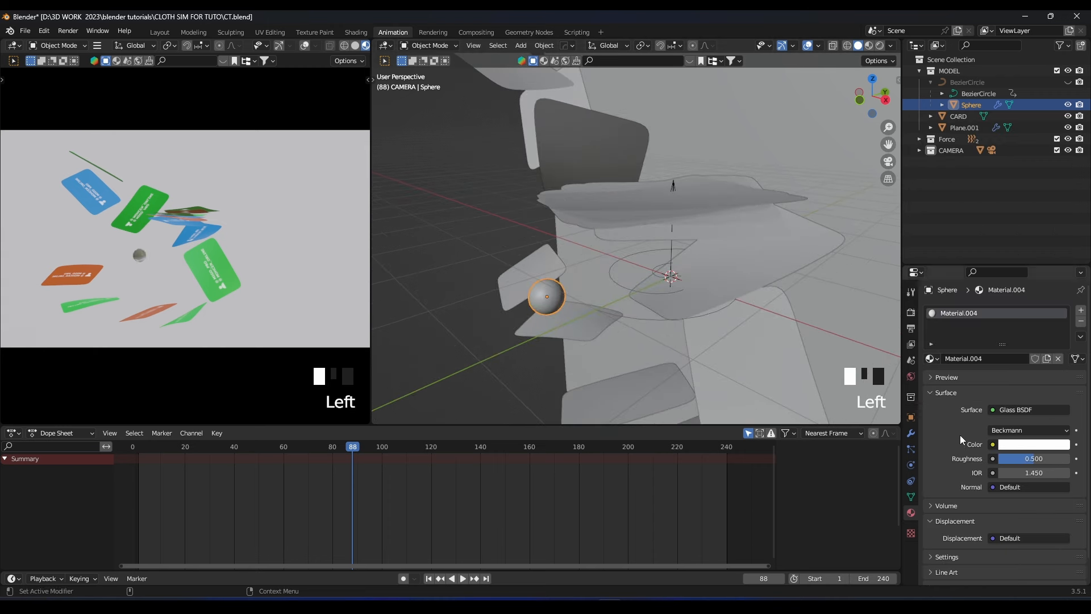
- Set the sphere's glass color to light blue and its roughness to 0.327, and save the file
{"action": "left_click", "coordinate": [1025, 449]}
{"action": "left_click_drag", "start_coordinate": [1004, 326], "coordinate": [991, 336]}
{"action": "left_click_drag", "start_coordinate": [1034, 462], "coordinate": [1022, 461]}
{"action": "left_click", "coordinate": [1027, 444]}
{"action": "left_click", "coordinate": [1018, 296]}
{"action": "key", "text": "ctrl+s"}
- Return to frame 0 and switch the camera viewport to Rendered shading
{"action": "left_click", "coordinate": [118, 448]}
{"action": "key", "text": "z"}
{"action": "left_click", "coordinate": [190, 216]}
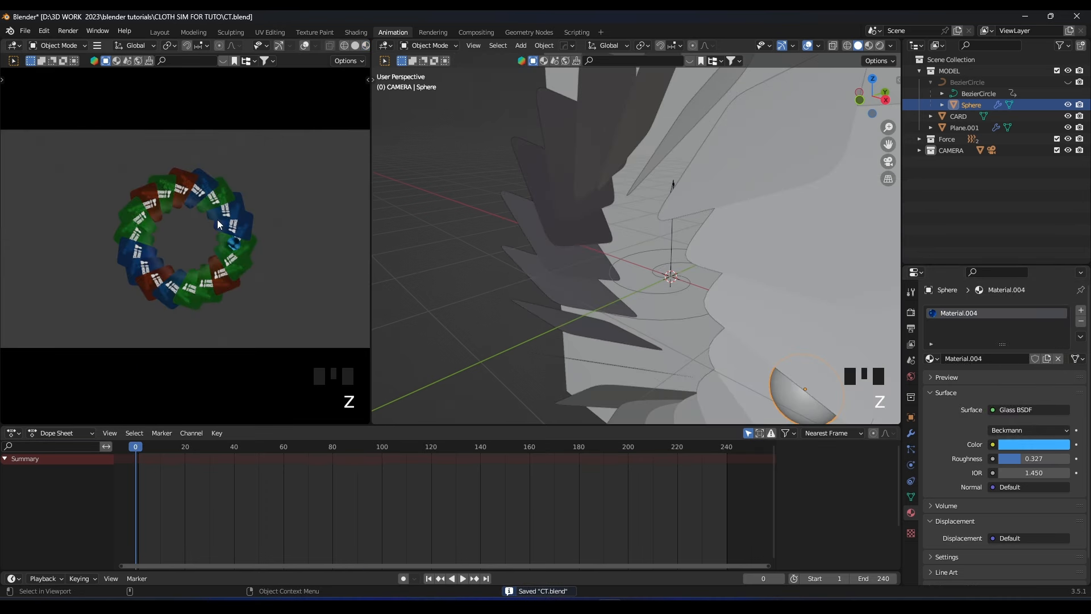
{"action": "scroll", "coordinate": [222, 221], "scroll_direction": "up", "scroll_amount": 3}
{"action": "scroll", "coordinate": [231, 220], "scroll_direction": "down", "scroll_amount": 2}
- Assign an Environment Texture to the world color and load photo_studio_01_1k.hdr into it
{"action": "left_click", "coordinate": [912, 376]}
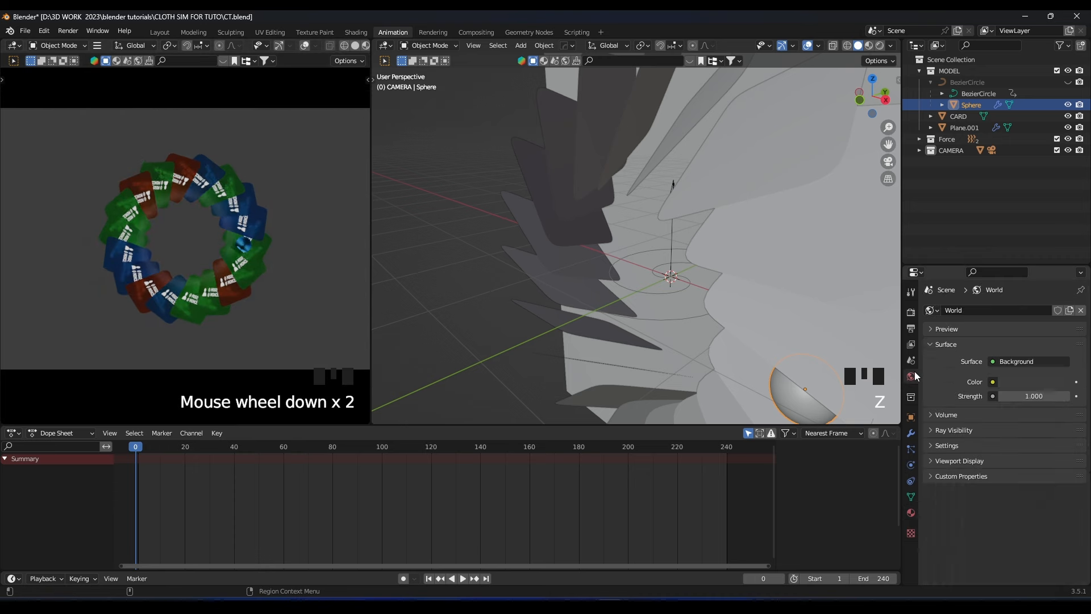
{"action": "left_click", "coordinate": [992, 382]}
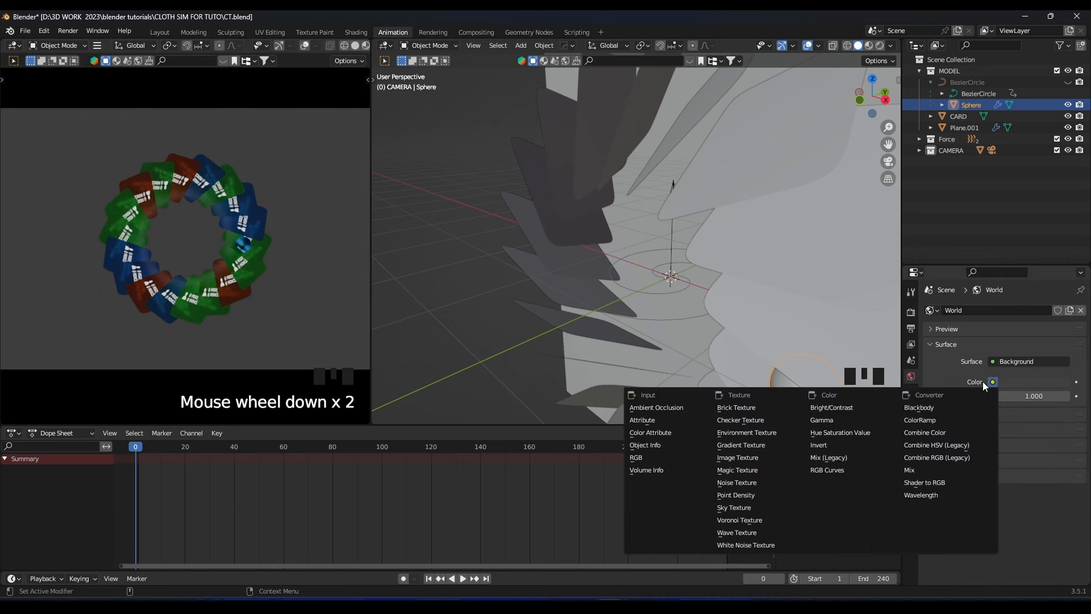
{"action": "left_click", "coordinate": [744, 435]}
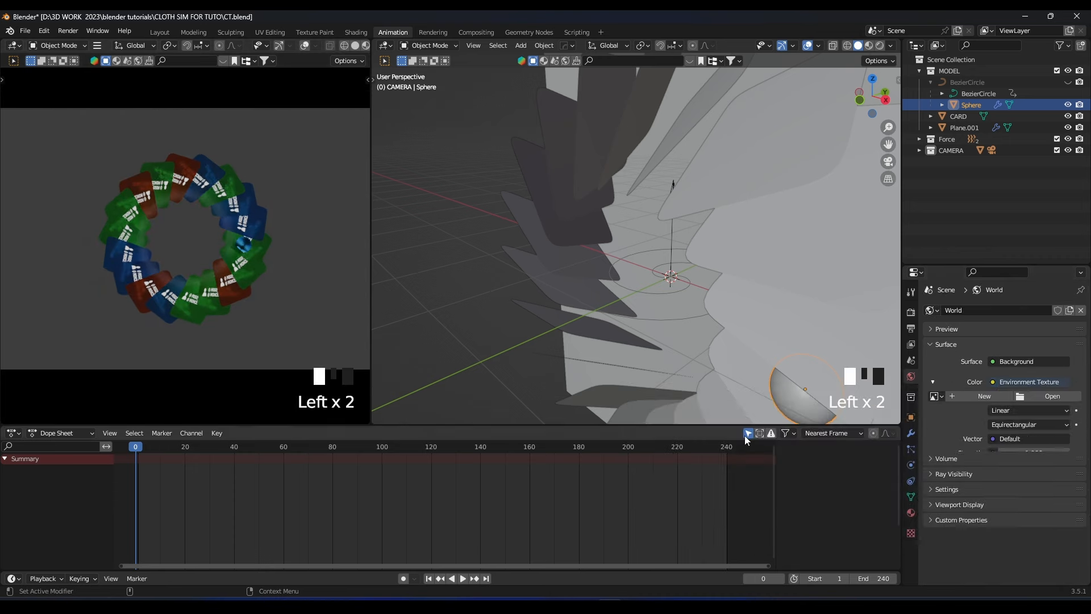
{"action": "left_click", "coordinate": [1066, 398]}
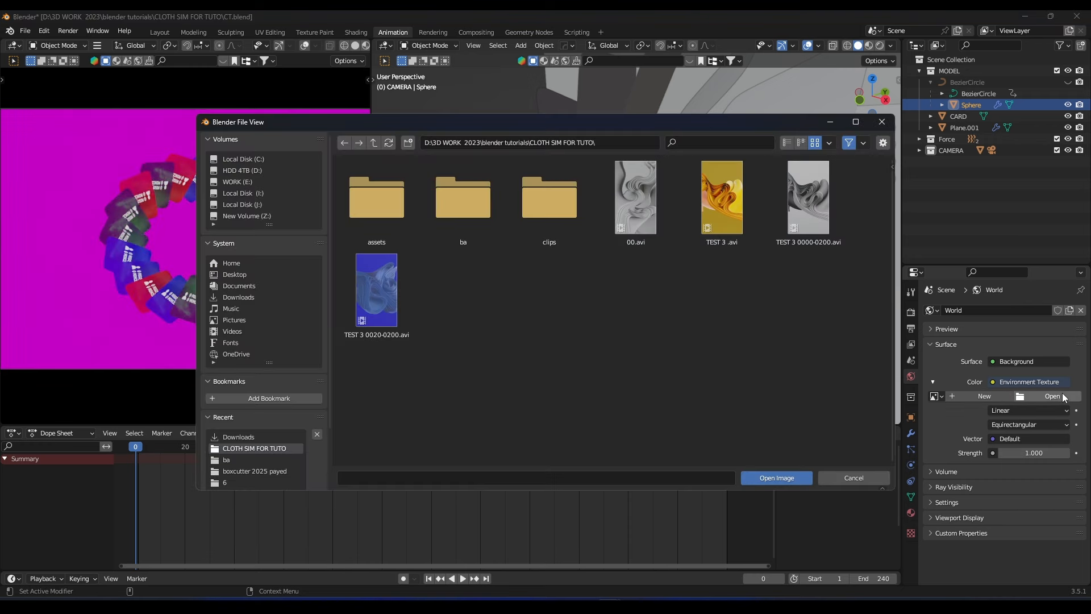
{"action": "scroll", "coordinate": [241, 466], "scroll_direction": "down", "scroll_amount": 3}
{"action": "left_click", "coordinate": [234, 457]}
{"action": "left_click", "coordinate": [401, 389]}
{"action": "double_click", "coordinate": [400, 389]}
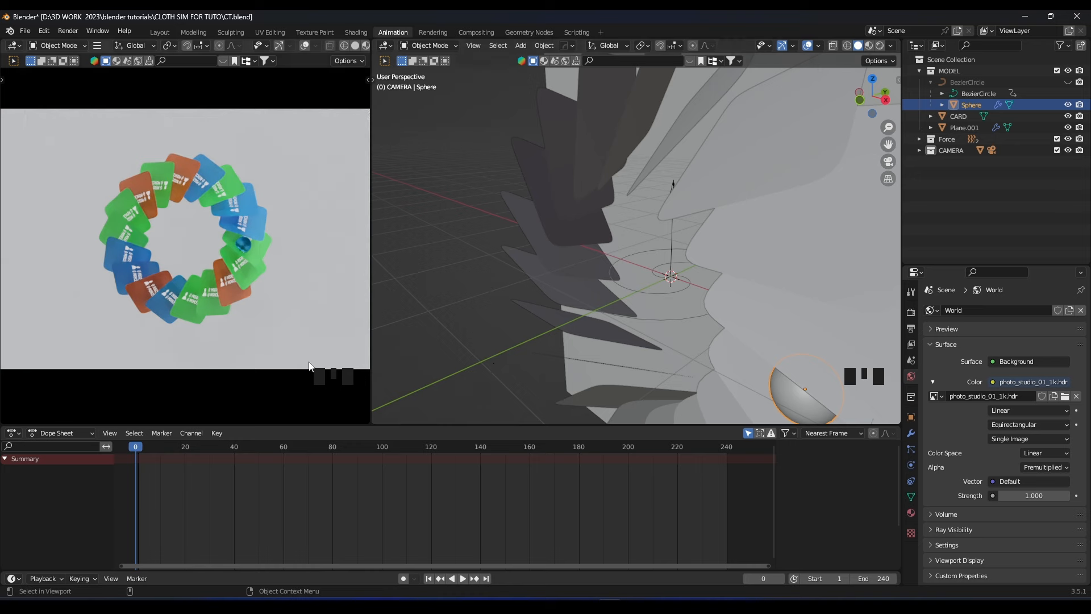
- Play the simulation in the rendered camera view to check the lighting, stop it, and select the cloth cards
{"action": "scroll", "coordinate": [273, 351], "scroll_direction": "up", "scroll_amount": 1}
{"action": "key", "text": "space"}
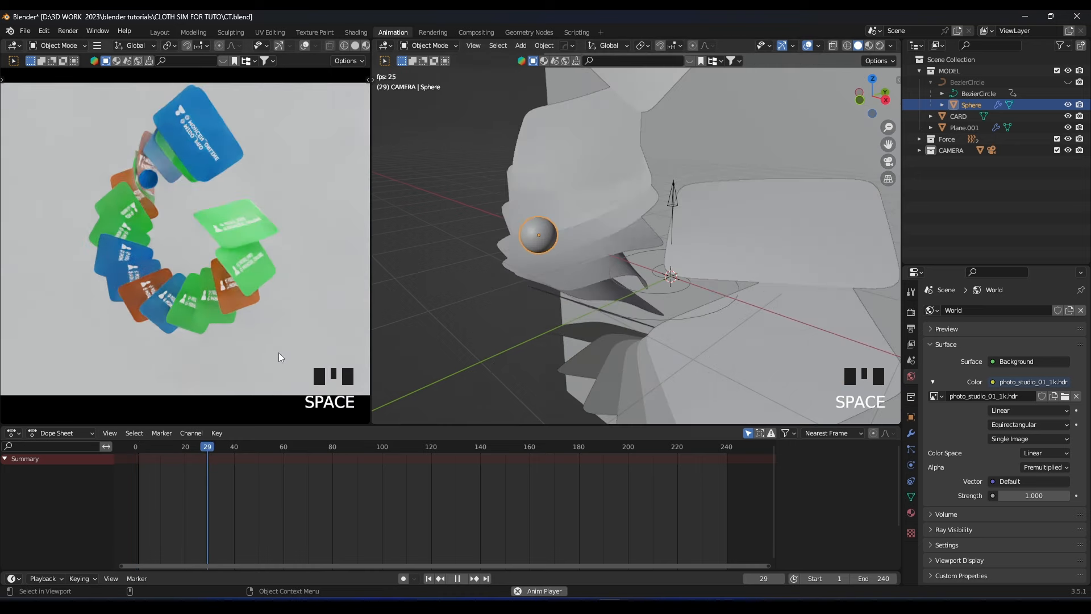
{"action": "key", "text": "space"}
{"action": "left_click", "coordinate": [677, 291]}
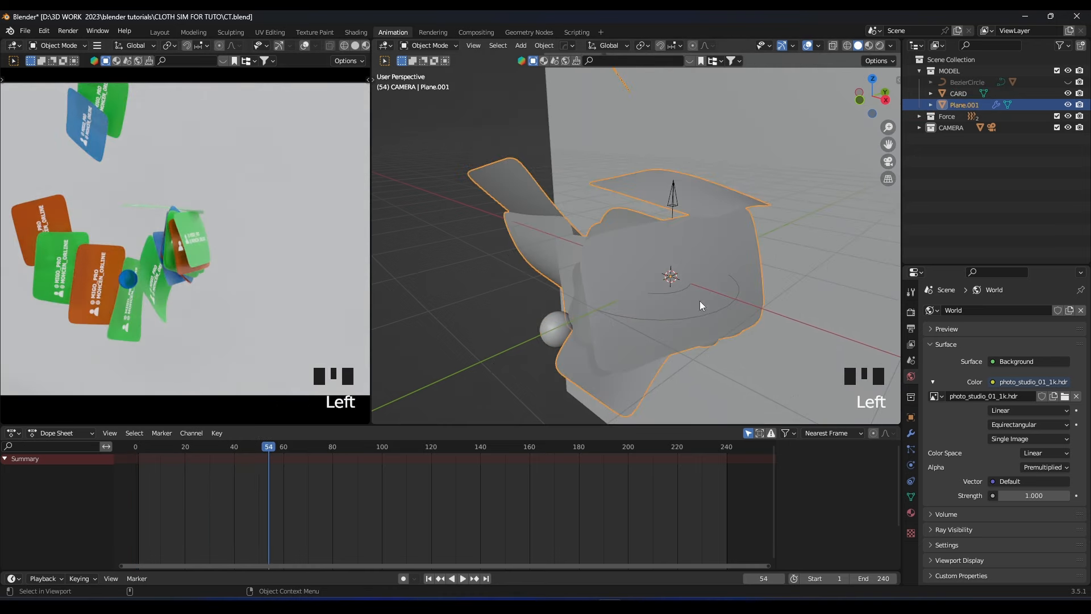
- Review the cards' modifiers and play the simulation from frame 0 in the camera view, then stop it
{"action": "left_click", "coordinate": [911, 434]}
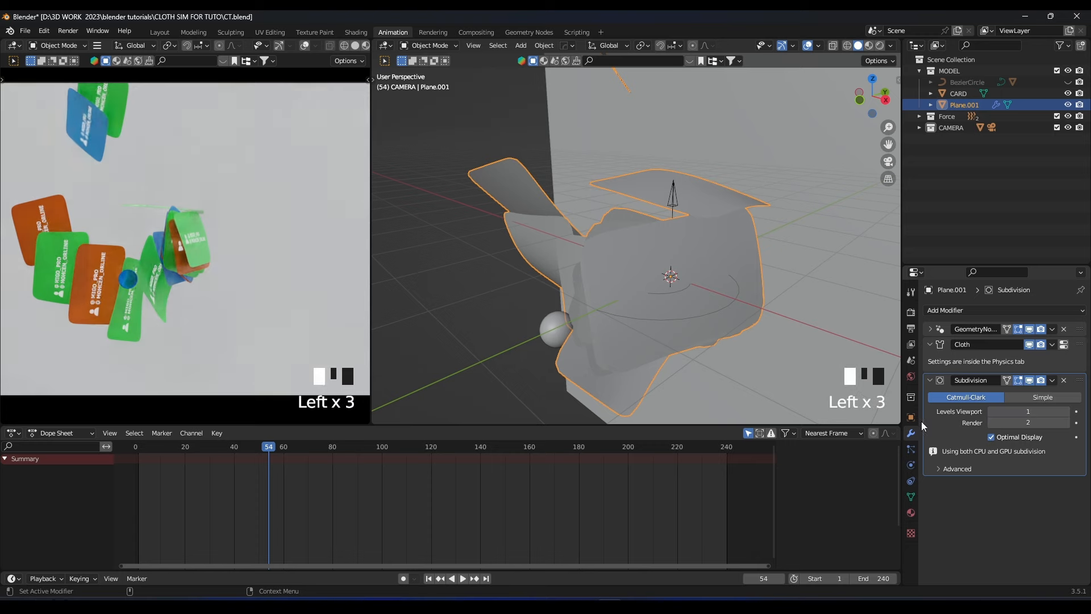
{"action": "left_click", "coordinate": [125, 449]}
{"action": "scroll", "coordinate": [745, 247], "scroll_direction": "down", "scroll_amount": 2}
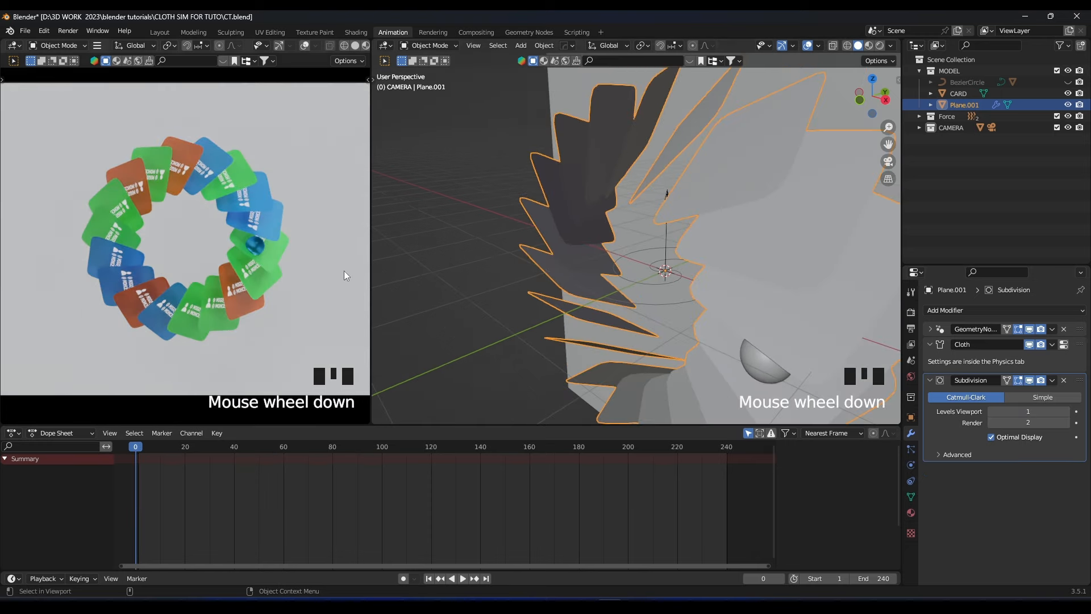
{"action": "key", "text": "space"}
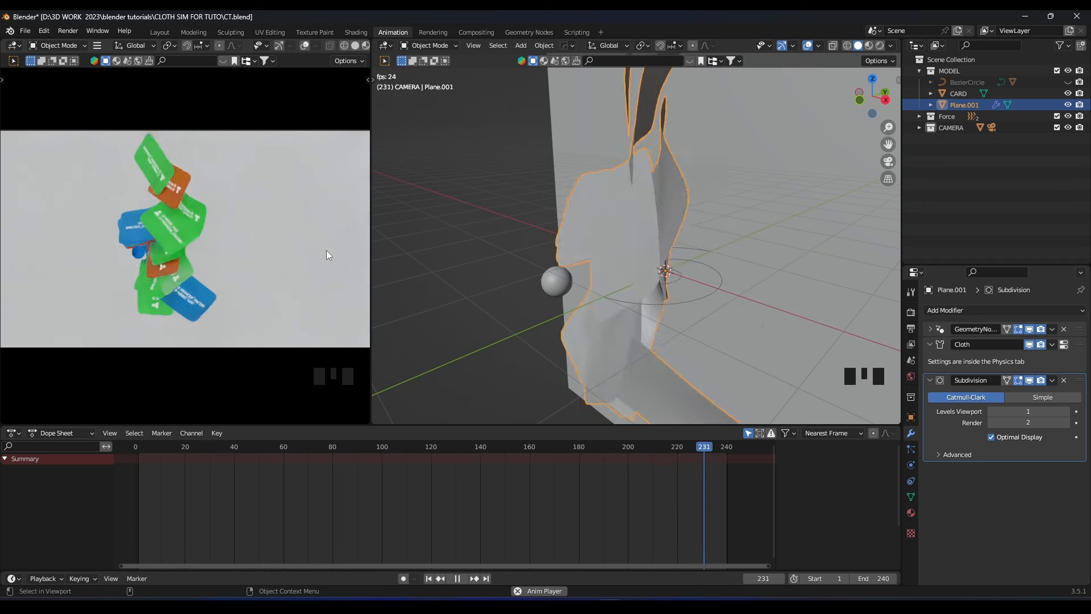
{"action": "key", "text": "space"}
- Extend the scene's timeline by setting its end frame to 600
{"action": "scroll", "coordinate": [723, 495], "scroll_direction": "down", "scroll_amount": 3}
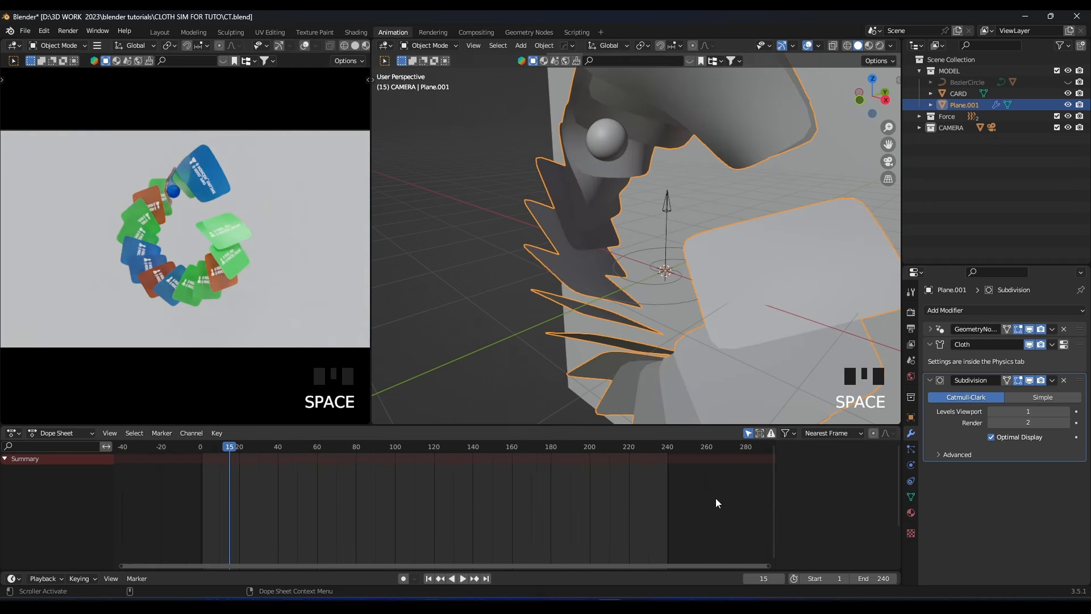
{"action": "scroll", "coordinate": [708, 497], "scroll_direction": "down", "scroll_amount": 2}
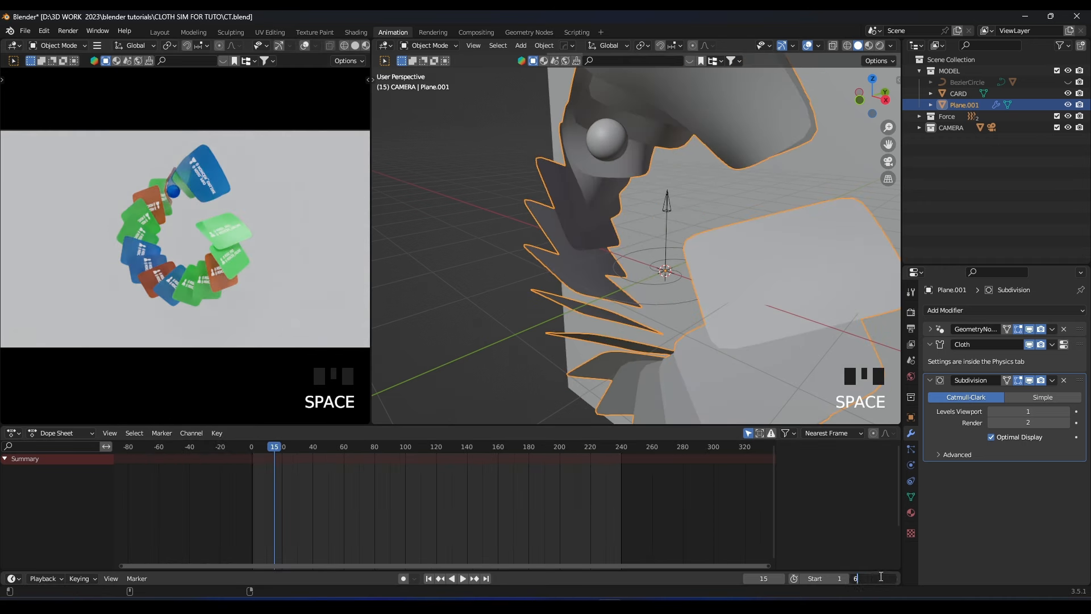
{"action": "key", "text": "Return"}
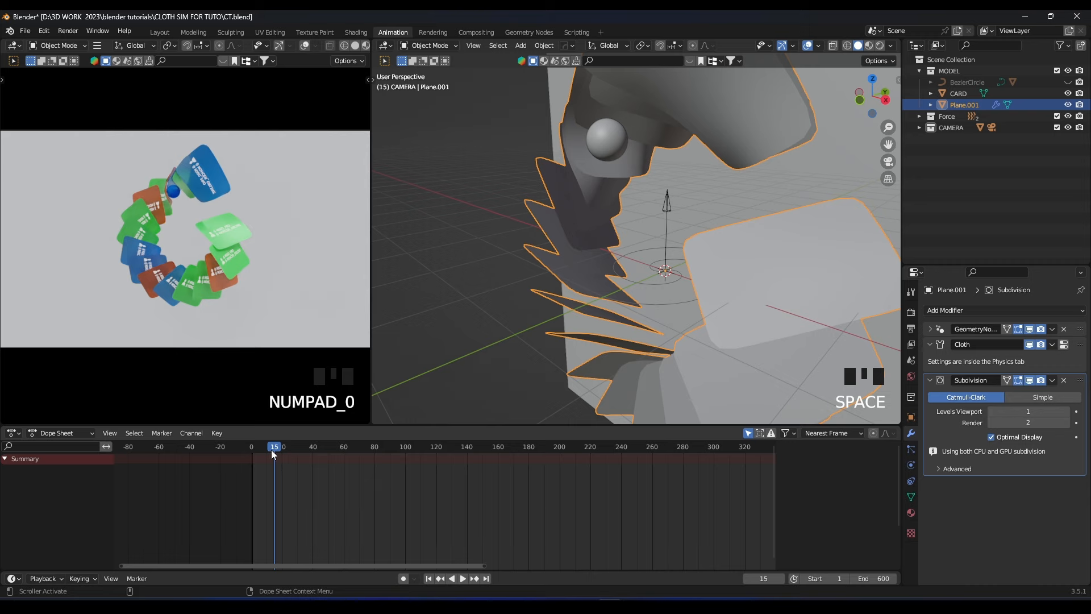
- Play the simulation from the start past frame 240 to check the extended frame range, then stop it
{"action": "left_click_drag", "start_coordinate": [271, 449], "coordinate": [235, 447]}
{"action": "scroll", "coordinate": [274, 256], "scroll_direction": "up", "scroll_amount": 1}
{"action": "key", "text": "space"}
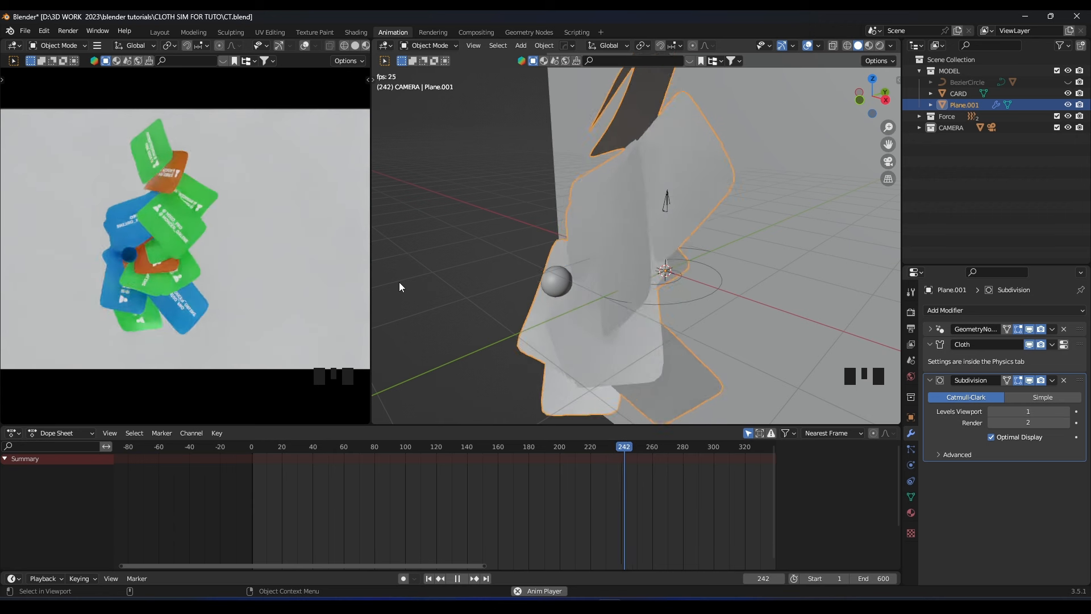
{"action": "key", "text": "space"}
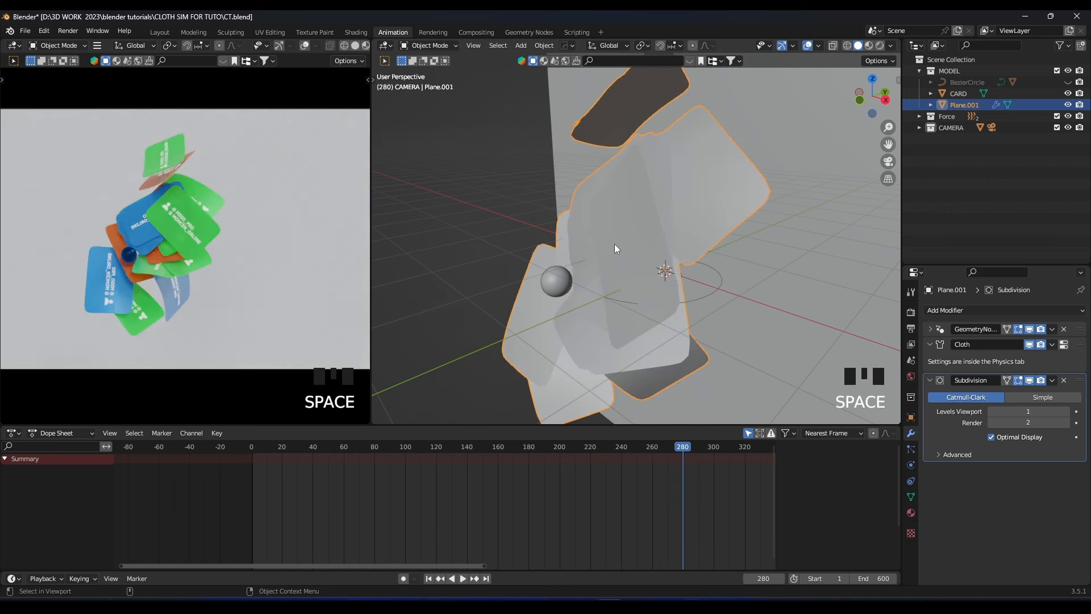
- Set the simulation end in the cards' cloth cache to 600
{"action": "left_click", "coordinate": [910, 467]}
{"action": "scroll", "coordinate": [997, 450], "scroll_direction": "down", "scroll_amount": 12}
{"action": "scroll", "coordinate": [998, 440], "scroll_direction": "down", "scroll_amount": 5}
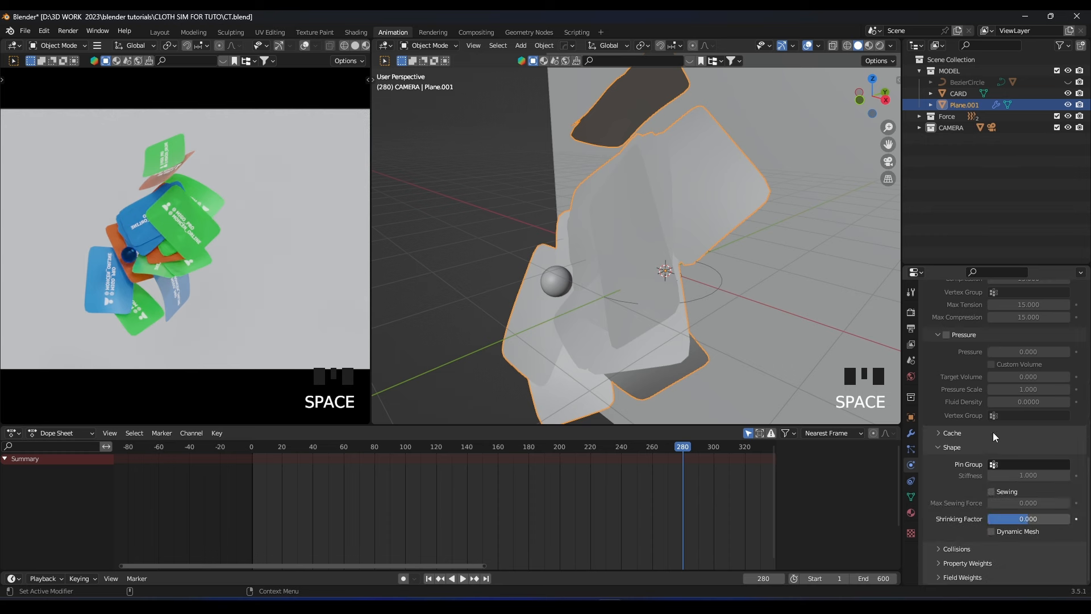
{"action": "left_click", "coordinate": [947, 433]}
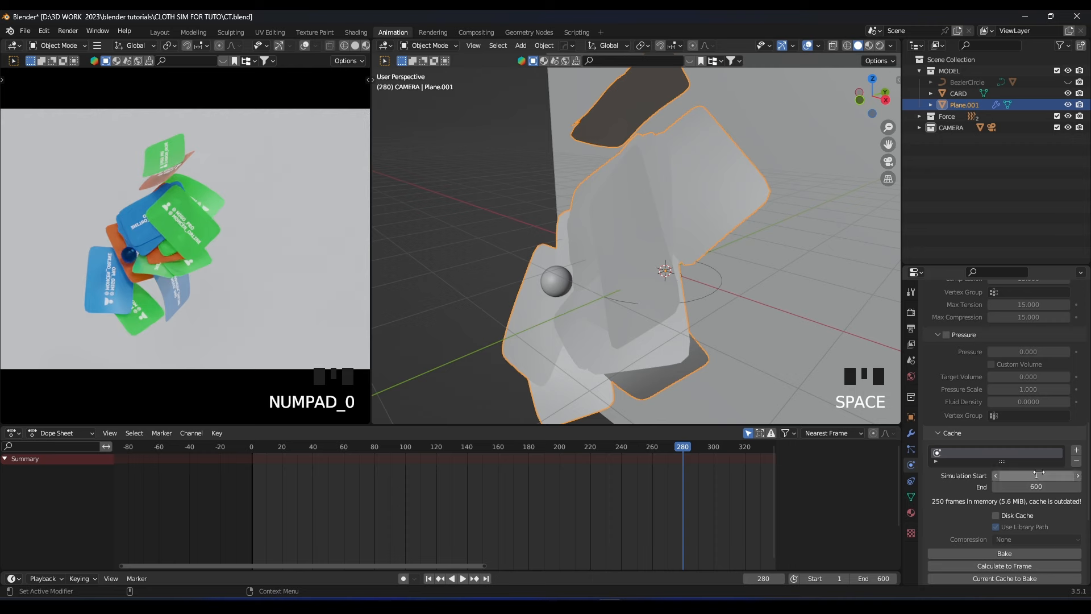
{"action": "scroll", "coordinate": [1012, 503], "scroll_direction": "down", "scroll_amount": 2}
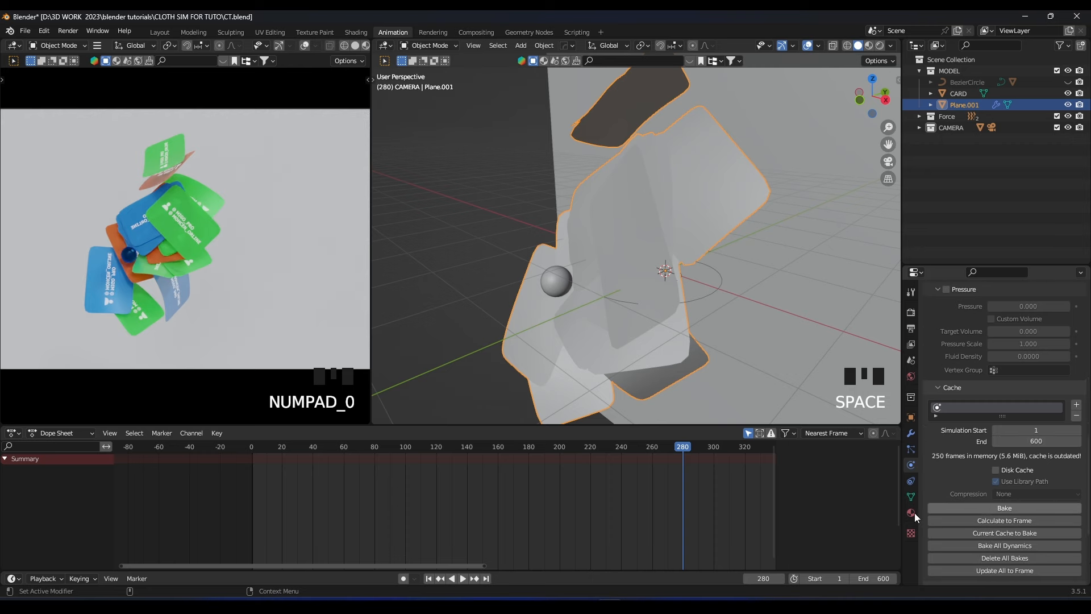
- Replay the recached cloth simulation from the beginning, examine the cards and sphere near the end, and stop playback
{"action": "left_click", "coordinate": [246, 448]}
{"action": "key", "text": "space"}
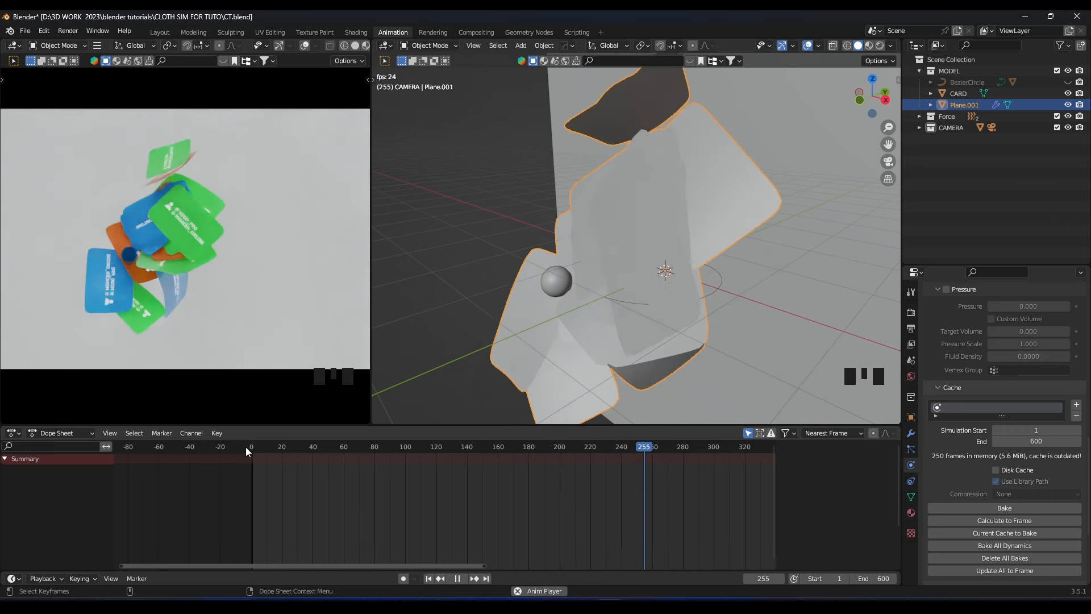
{"action": "scroll", "coordinate": [633, 312], "scroll_direction": "down", "scroll_amount": 3}
{"action": "middle_click_drag", "start_coordinate": [657, 299], "coordinate": [678, 291]}
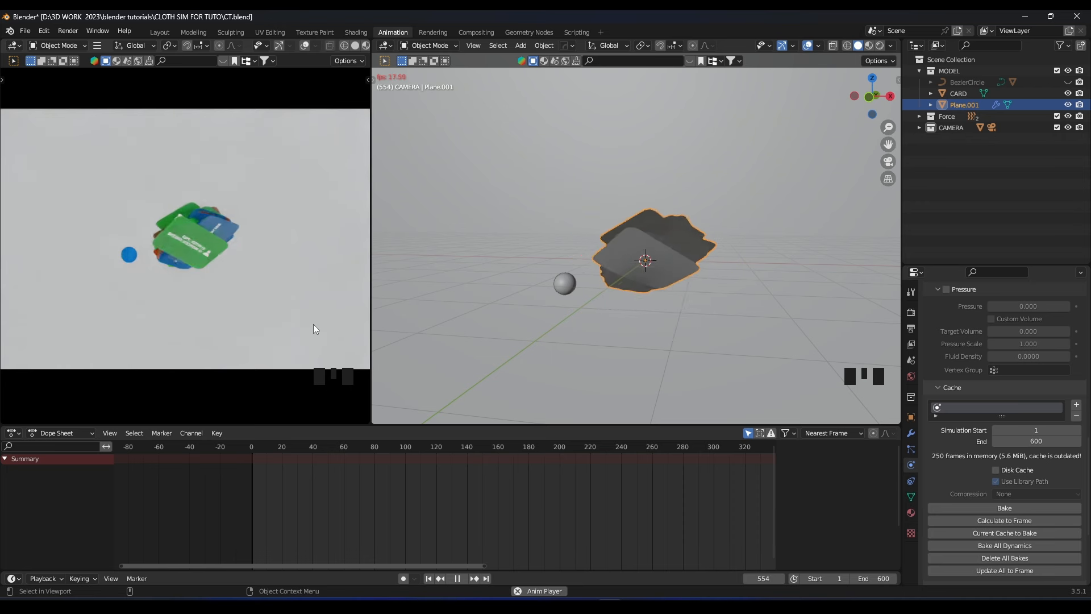
{"action": "key", "text": "space"}
- Unhide the sphere's BezierCircle path, show its curve path animation settings, and select the circle in the scene
{"action": "left_click", "coordinate": [568, 281]}
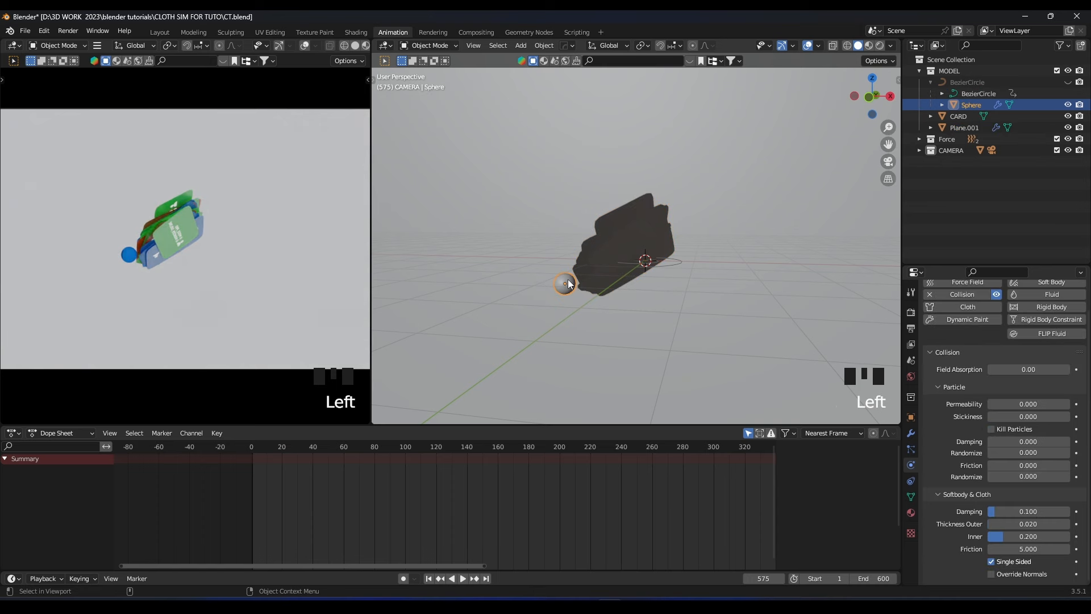
{"action": "left_click", "coordinate": [970, 93]}
{"action": "left_click", "coordinate": [970, 81]}
{"action": "scroll", "coordinate": [488, 492], "scroll_direction": "down", "scroll_amount": 2}
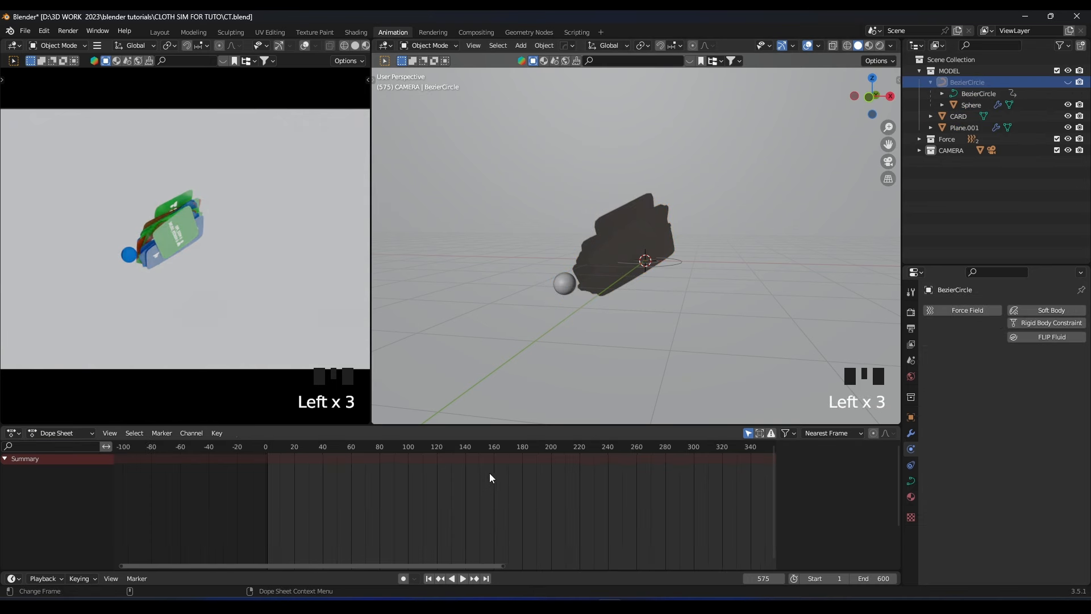
{"action": "left_click", "coordinate": [976, 94]}
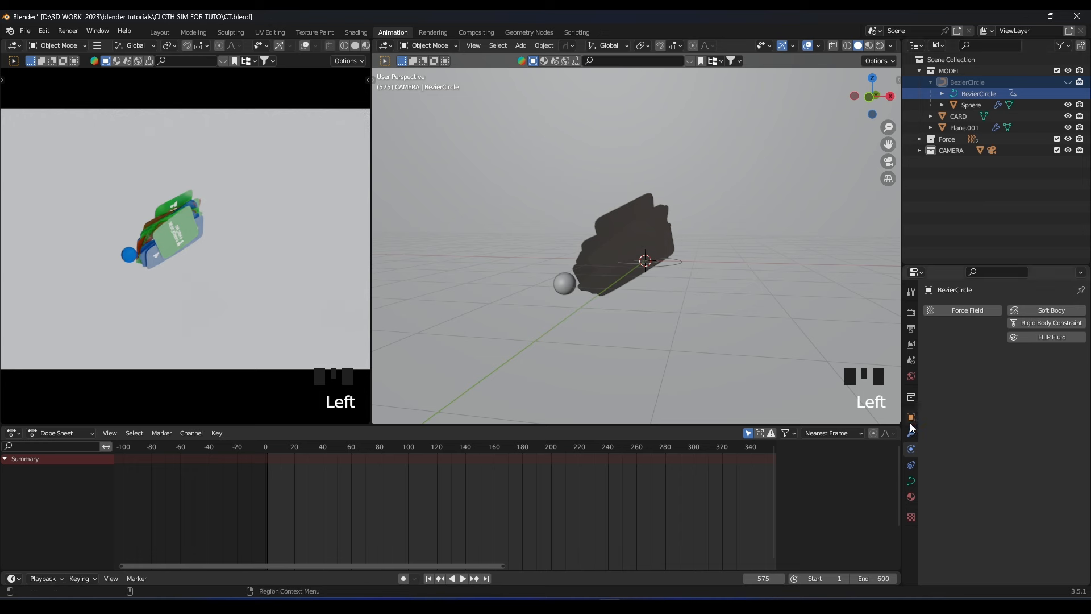
{"action": "left_click", "coordinate": [911, 481]}
{"action": "scroll", "coordinate": [960, 474], "scroll_direction": "down", "scroll_amount": 2}
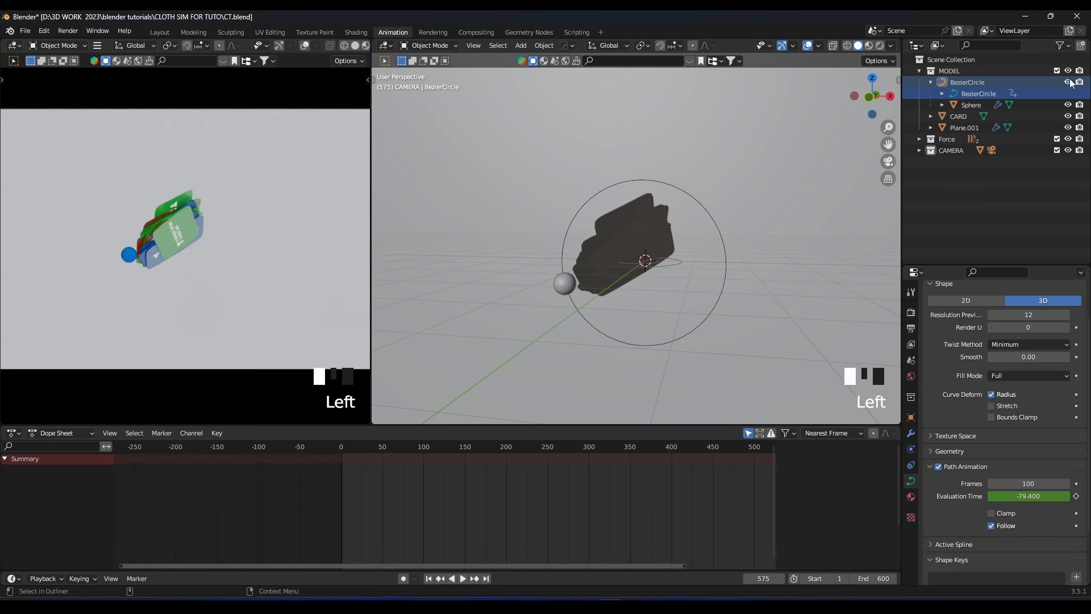
{"action": "left_click", "coordinate": [719, 238]}
- Move the last evaluation time keyframe of the BezierCircle to frame 250 and replay the simulation from frame 0
{"action": "mouse_move", "coordinate": [449, 447]}
{"action": "left_mouse_down"}
{"action": "mouse_move", "coordinate": [424, 449]}
{"action": "mouse_move", "coordinate": [463, 449]}
{"action": "left_mouse_up"}
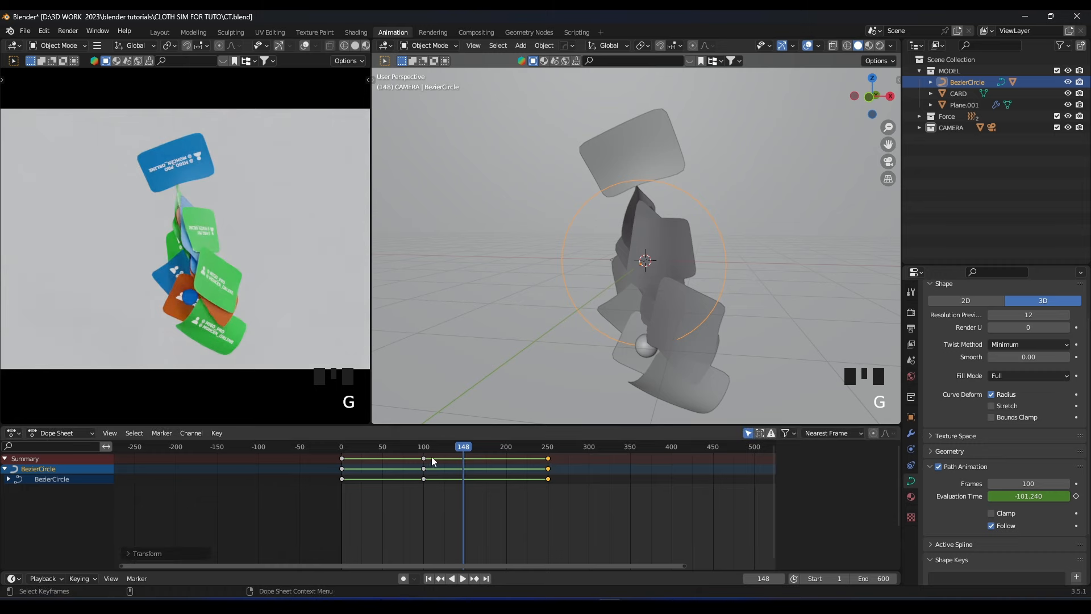
{"action": "left_click", "coordinate": [341, 447]}
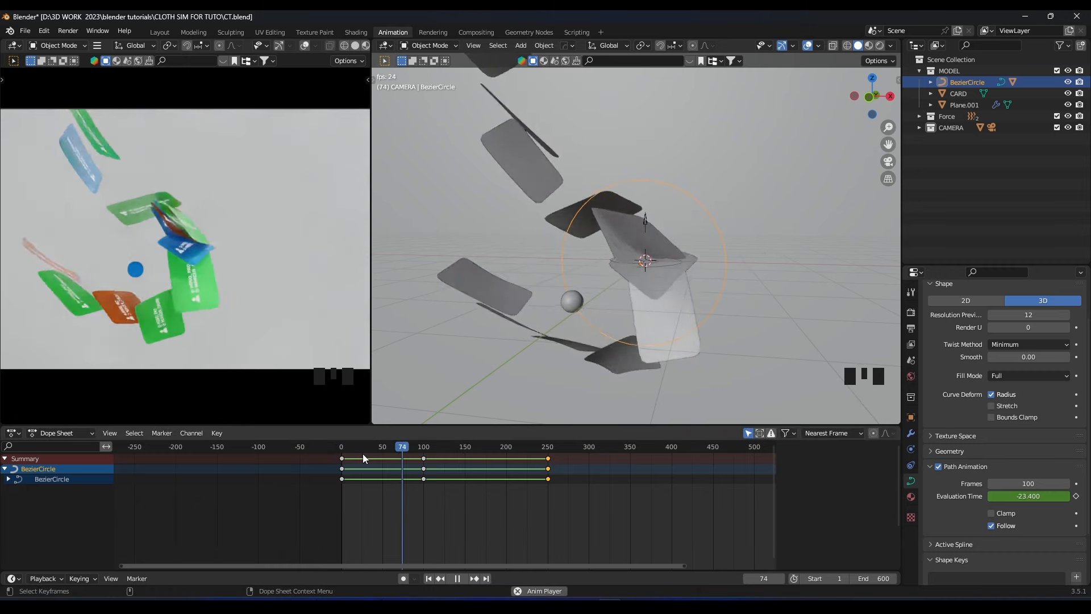
{"action": "key", "text": "space"}
{"action": "left_click", "coordinate": [342, 444]}
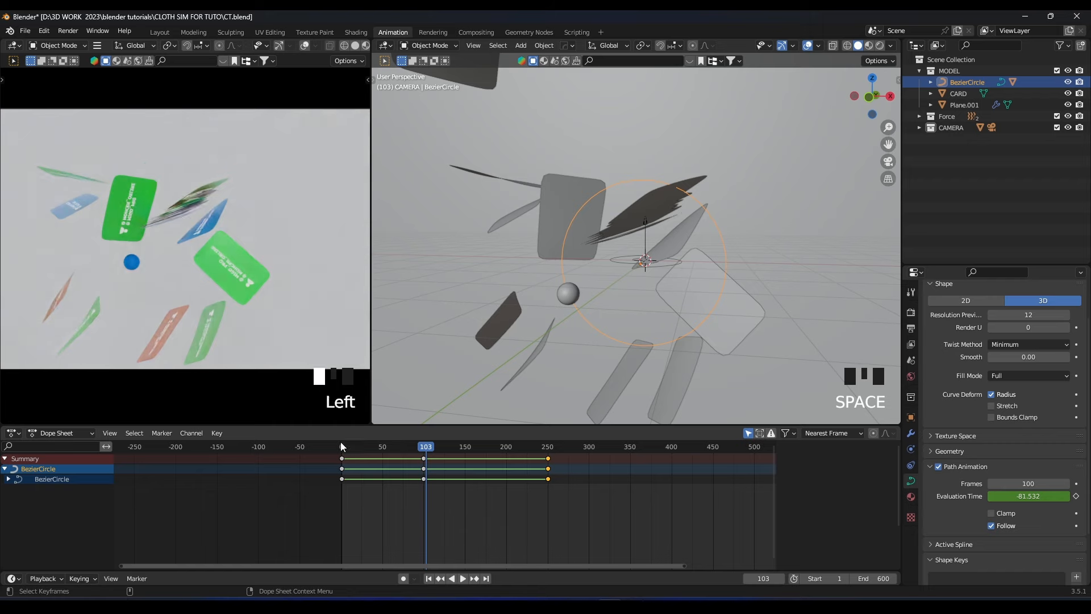
{"action": "key", "text": "space"}
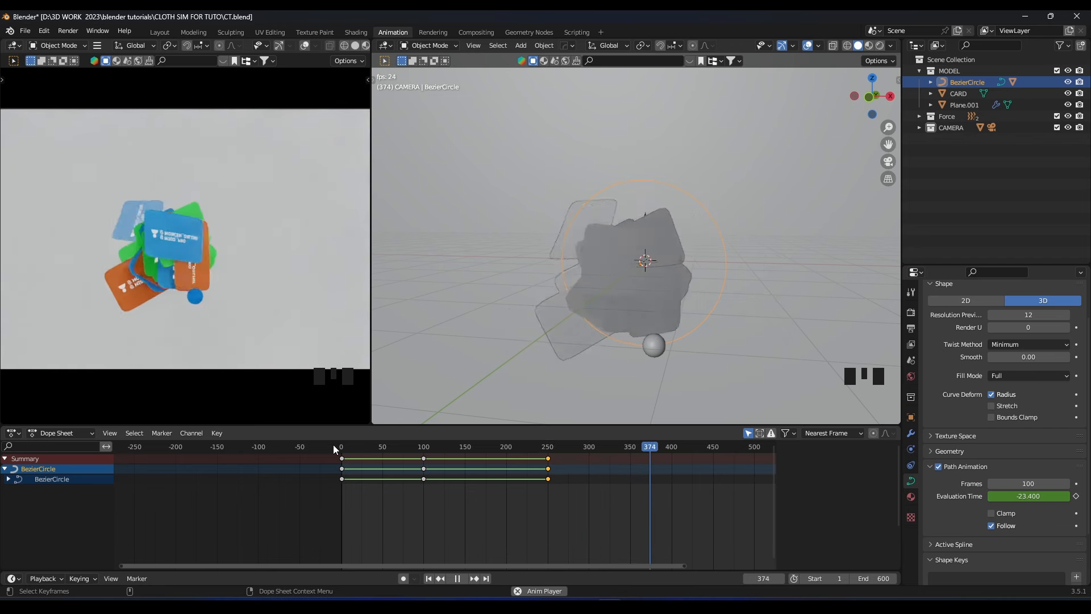
- Move the BezierCircle's last evaluation time keyframe to about frame 500 and check the playback from about frame 100
{"action": "key", "text": "space"}
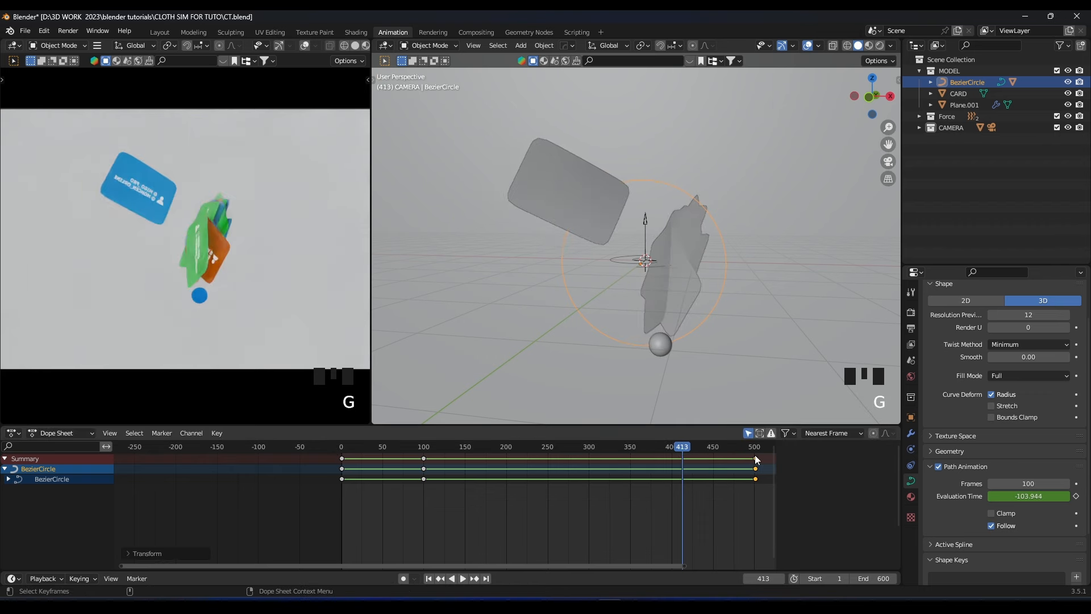
{"action": "left_click", "coordinate": [422, 446]}
{"action": "key", "text": "space"}
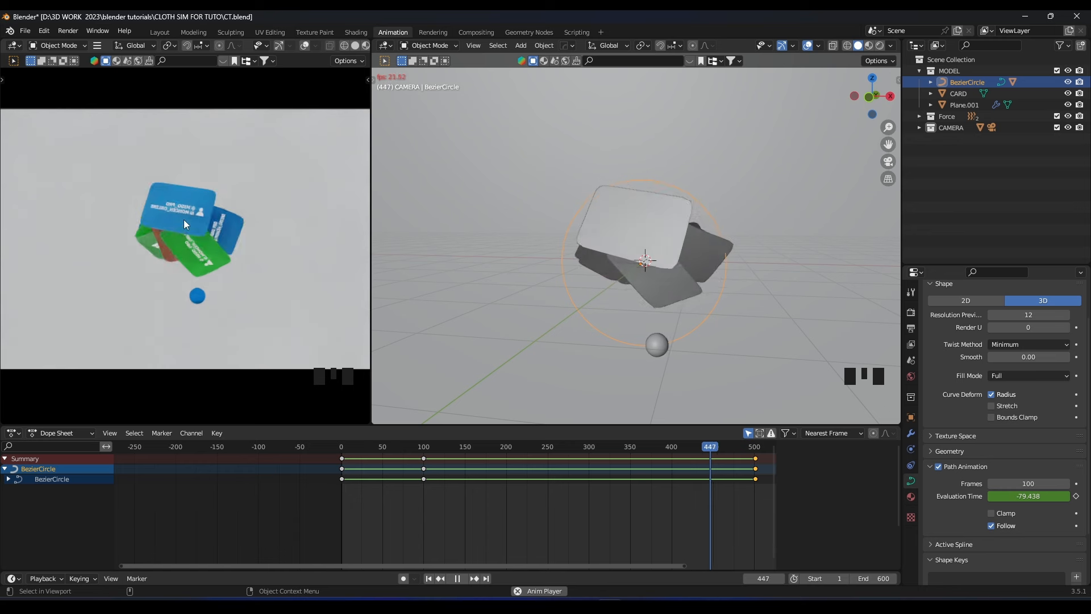
{"action": "key", "text": "space"}
- Preview the simulation in the camera view with Rendered shading, stop playback, and return to Material Preview shading
{"action": "key", "text": "z"}
{"action": "key", "text": "space"}
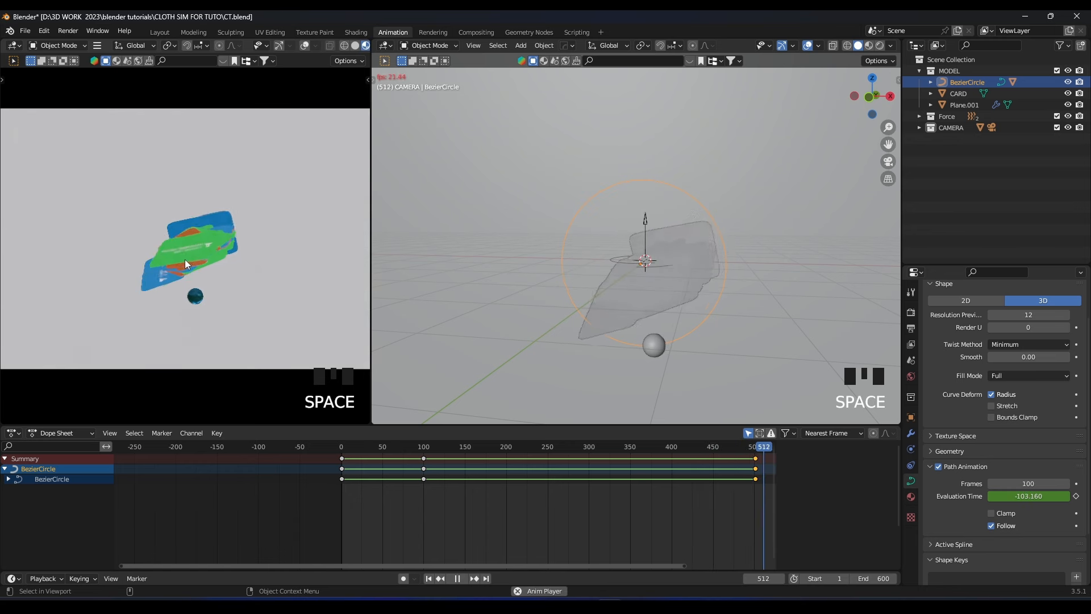
{"action": "scroll", "coordinate": [203, 219], "scroll_direction": "up", "scroll_amount": 4}
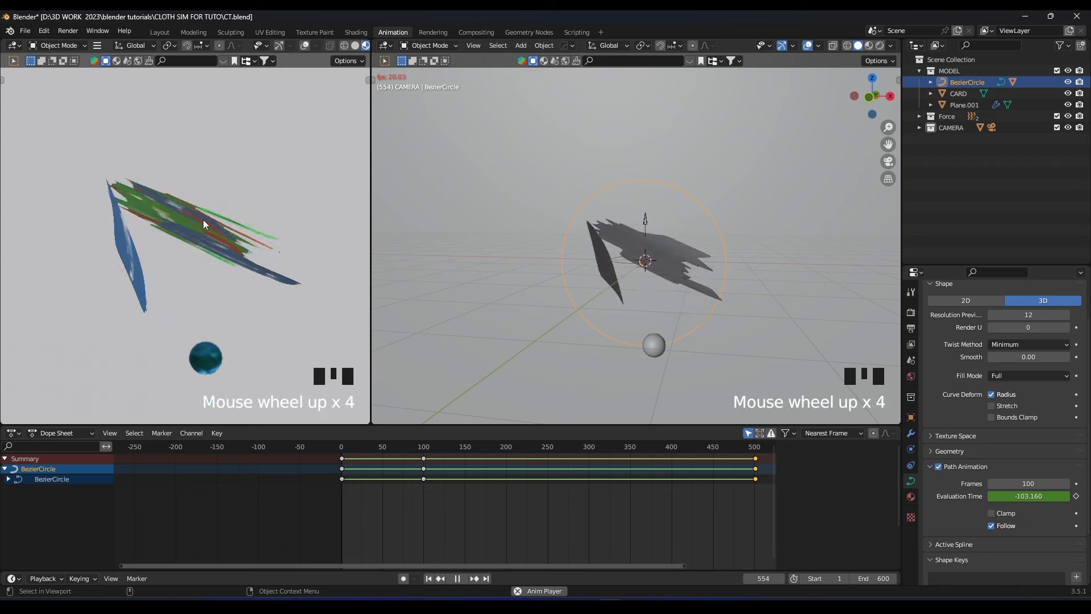
{"action": "scroll", "coordinate": [226, 226], "scroll_direction": "down", "scroll_amount": 5}
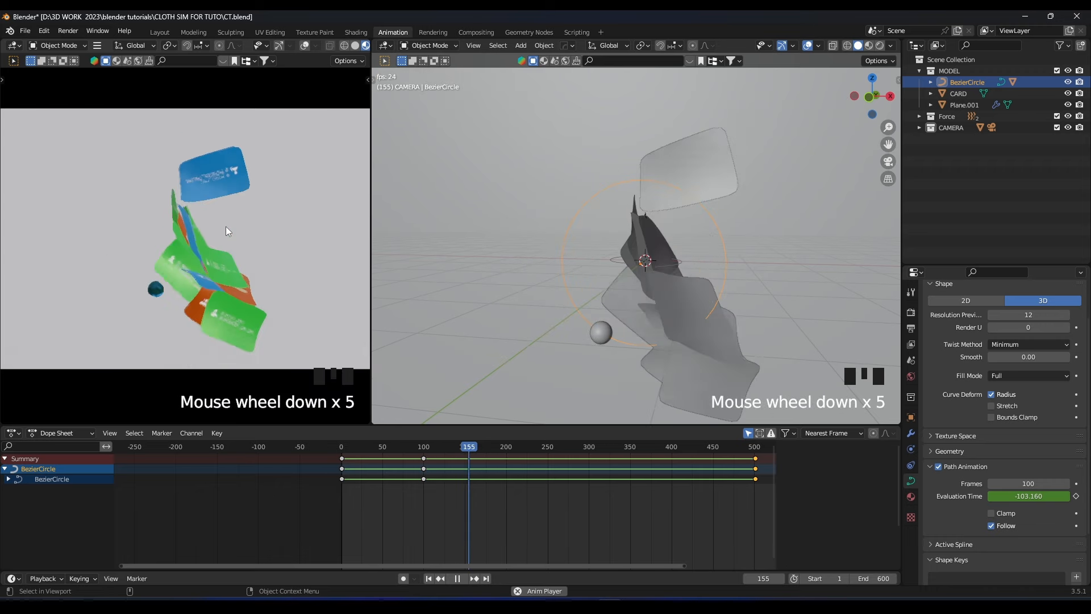
{"action": "key", "text": "space"}
{"action": "key", "text": "z"}
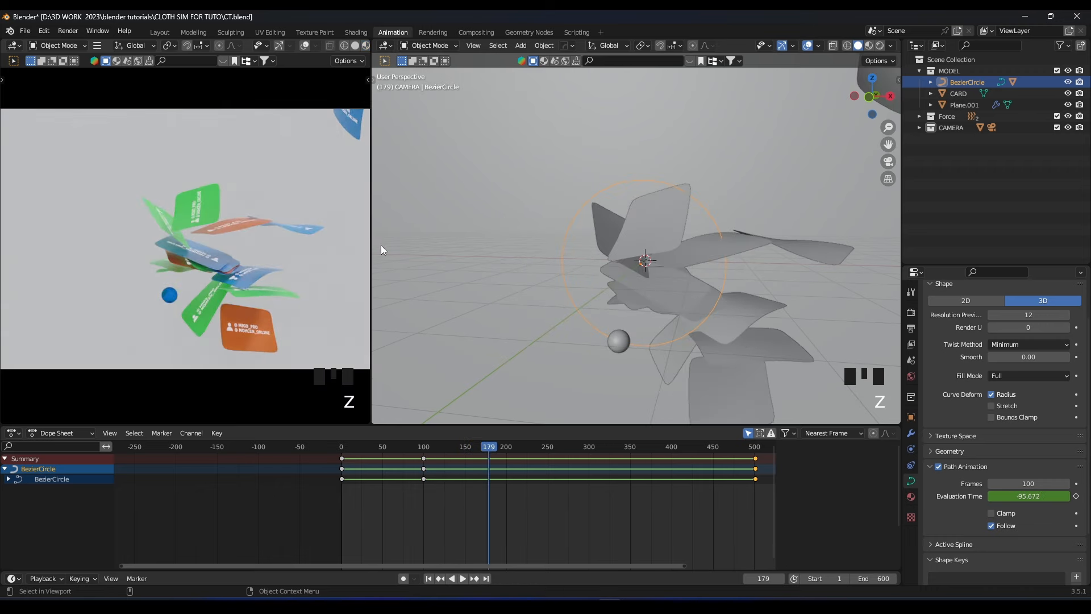
- Set the output frame rate to 30 fps and the file format to AVI JPEG
{"action": "left_click", "coordinate": [912, 310]}
{"action": "left_click", "coordinate": [912, 328]}
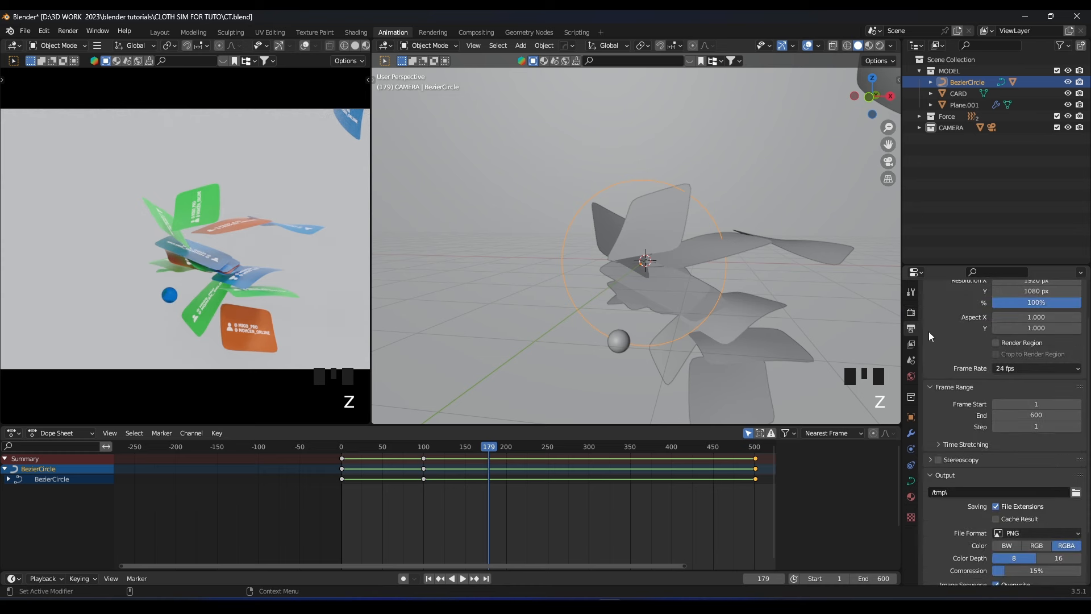
{"action": "left_click", "coordinate": [1016, 368]}
{"action": "left_click", "coordinate": [1024, 427]}
{"action": "left_click", "coordinate": [1069, 534]}
{"action": "left_click", "coordinate": [1052, 446]}
- Set the output folder to C:\tmp\ and open the rendering commands
{"action": "left_click", "coordinate": [1076, 494]}
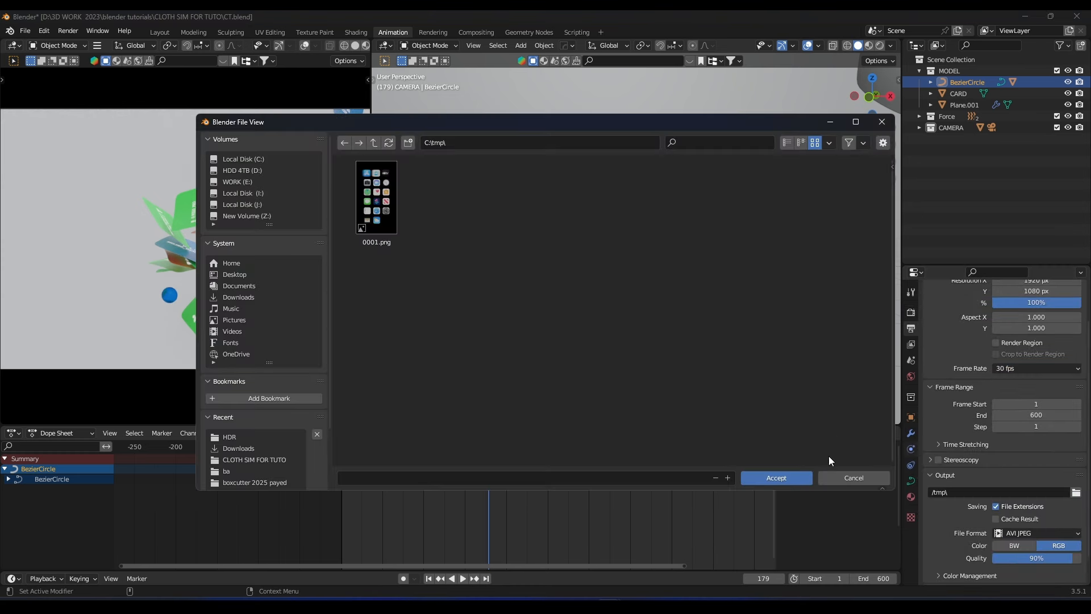
{"action": "left_click", "coordinate": [797, 479]}
{"action": "left_click", "coordinate": [68, 30]}
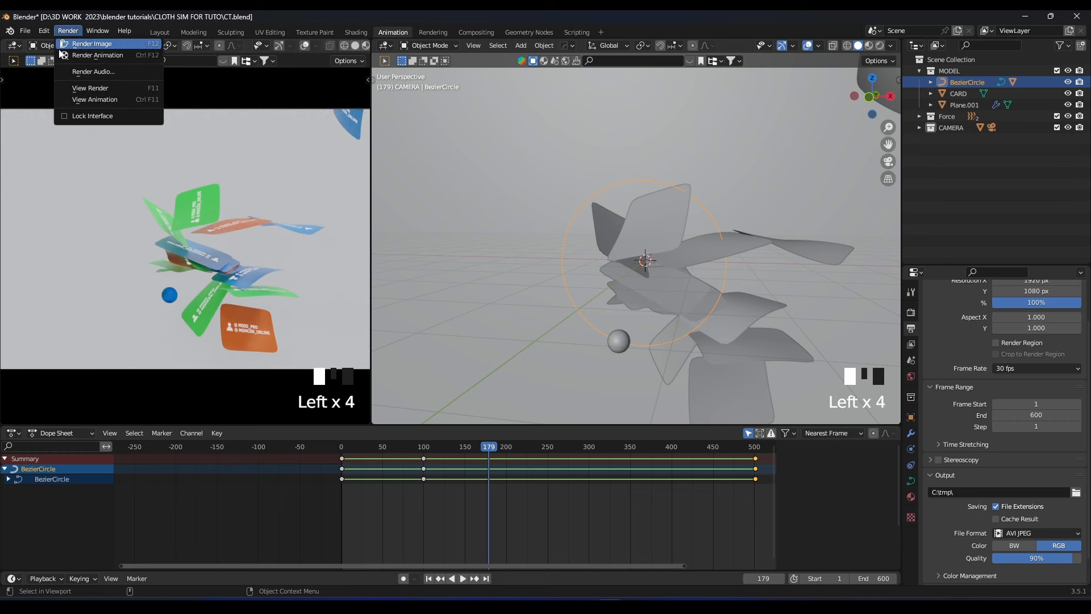